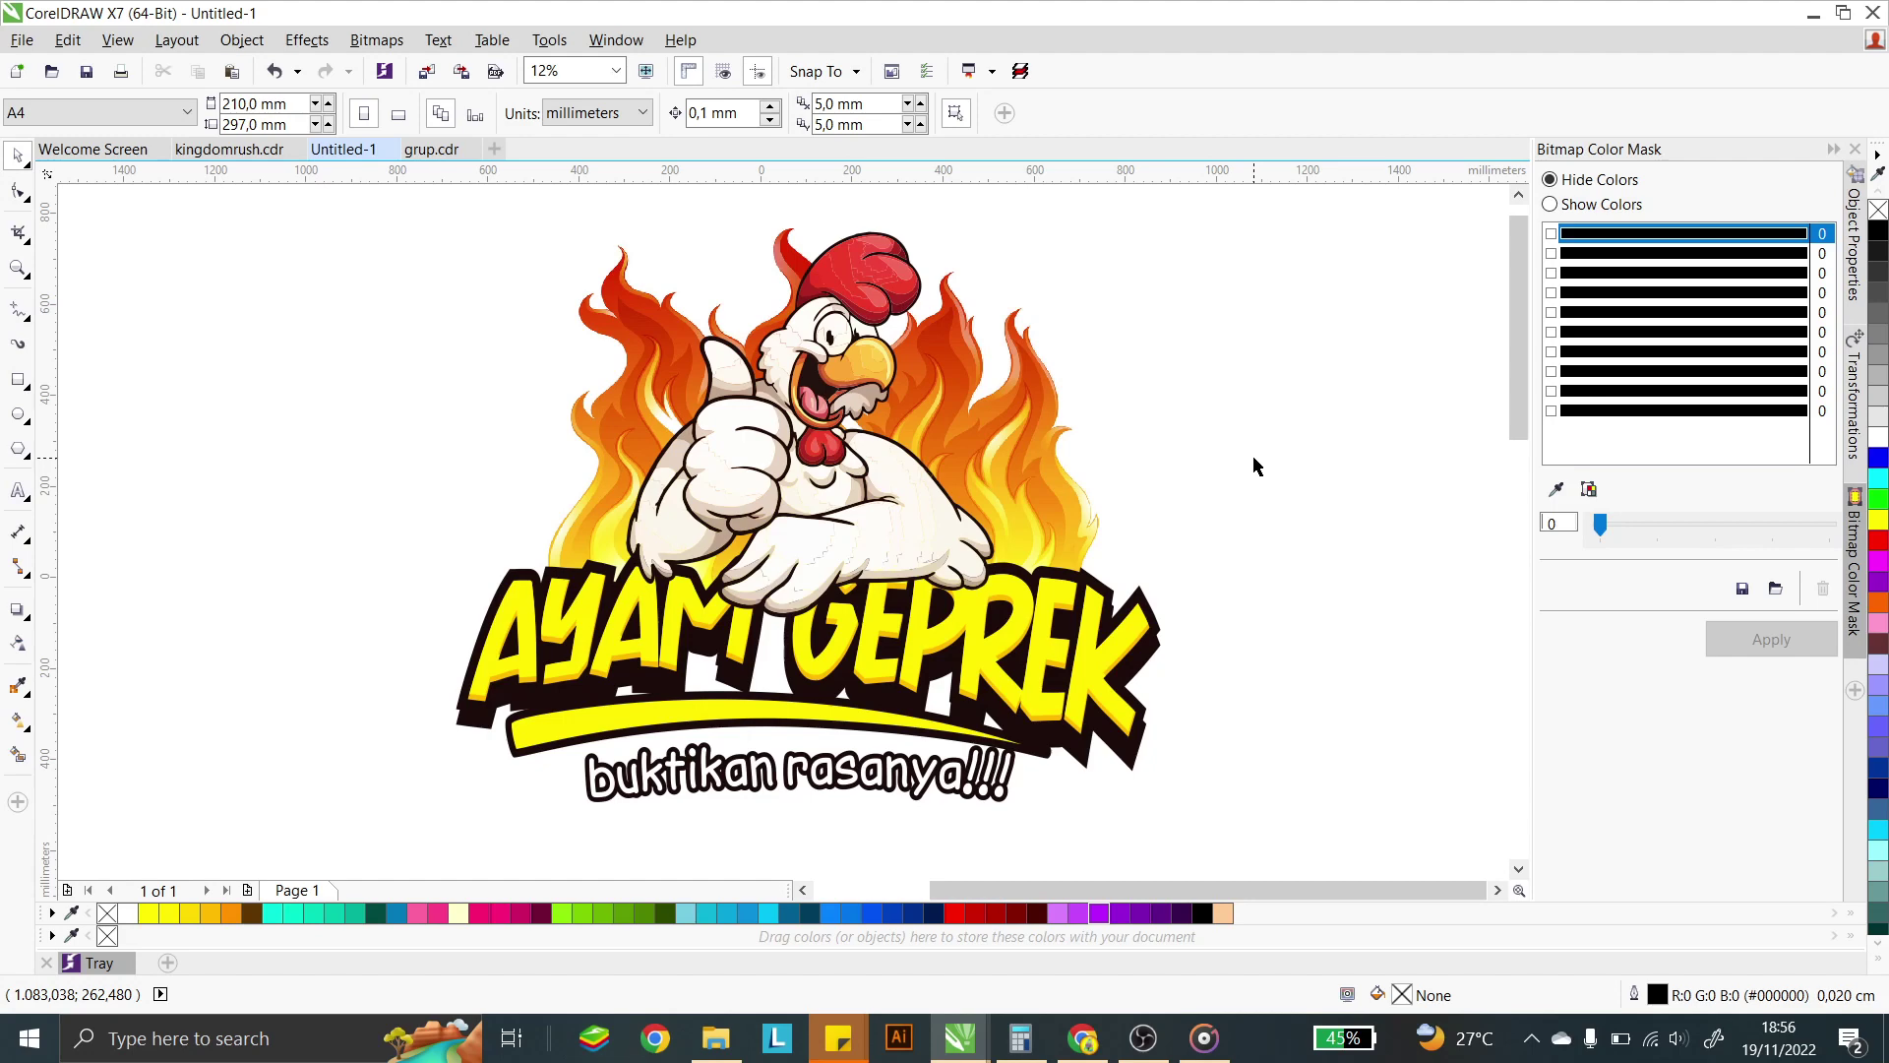
- Ungroup the finished chicken logo and shift its flame bitmap about 13 mm to the left
click(1028, 430)
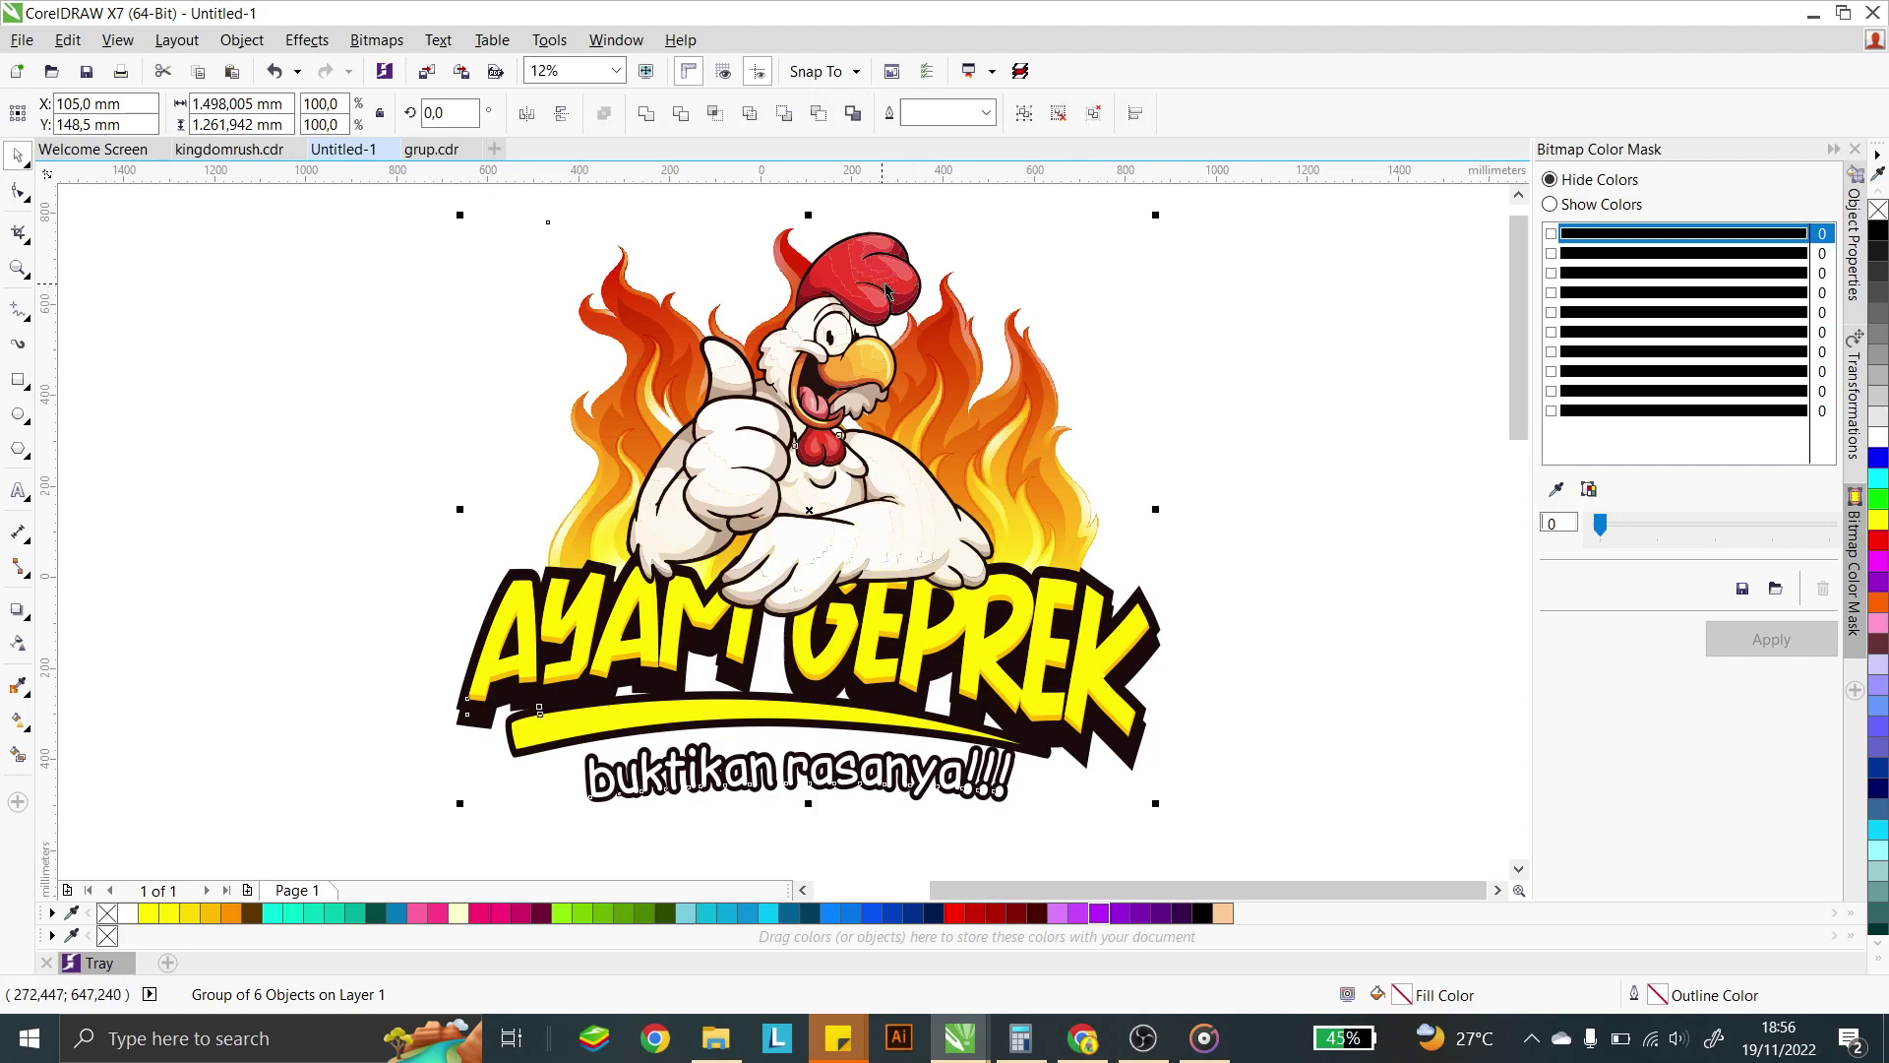
click(1167, 329)
click(1031, 263)
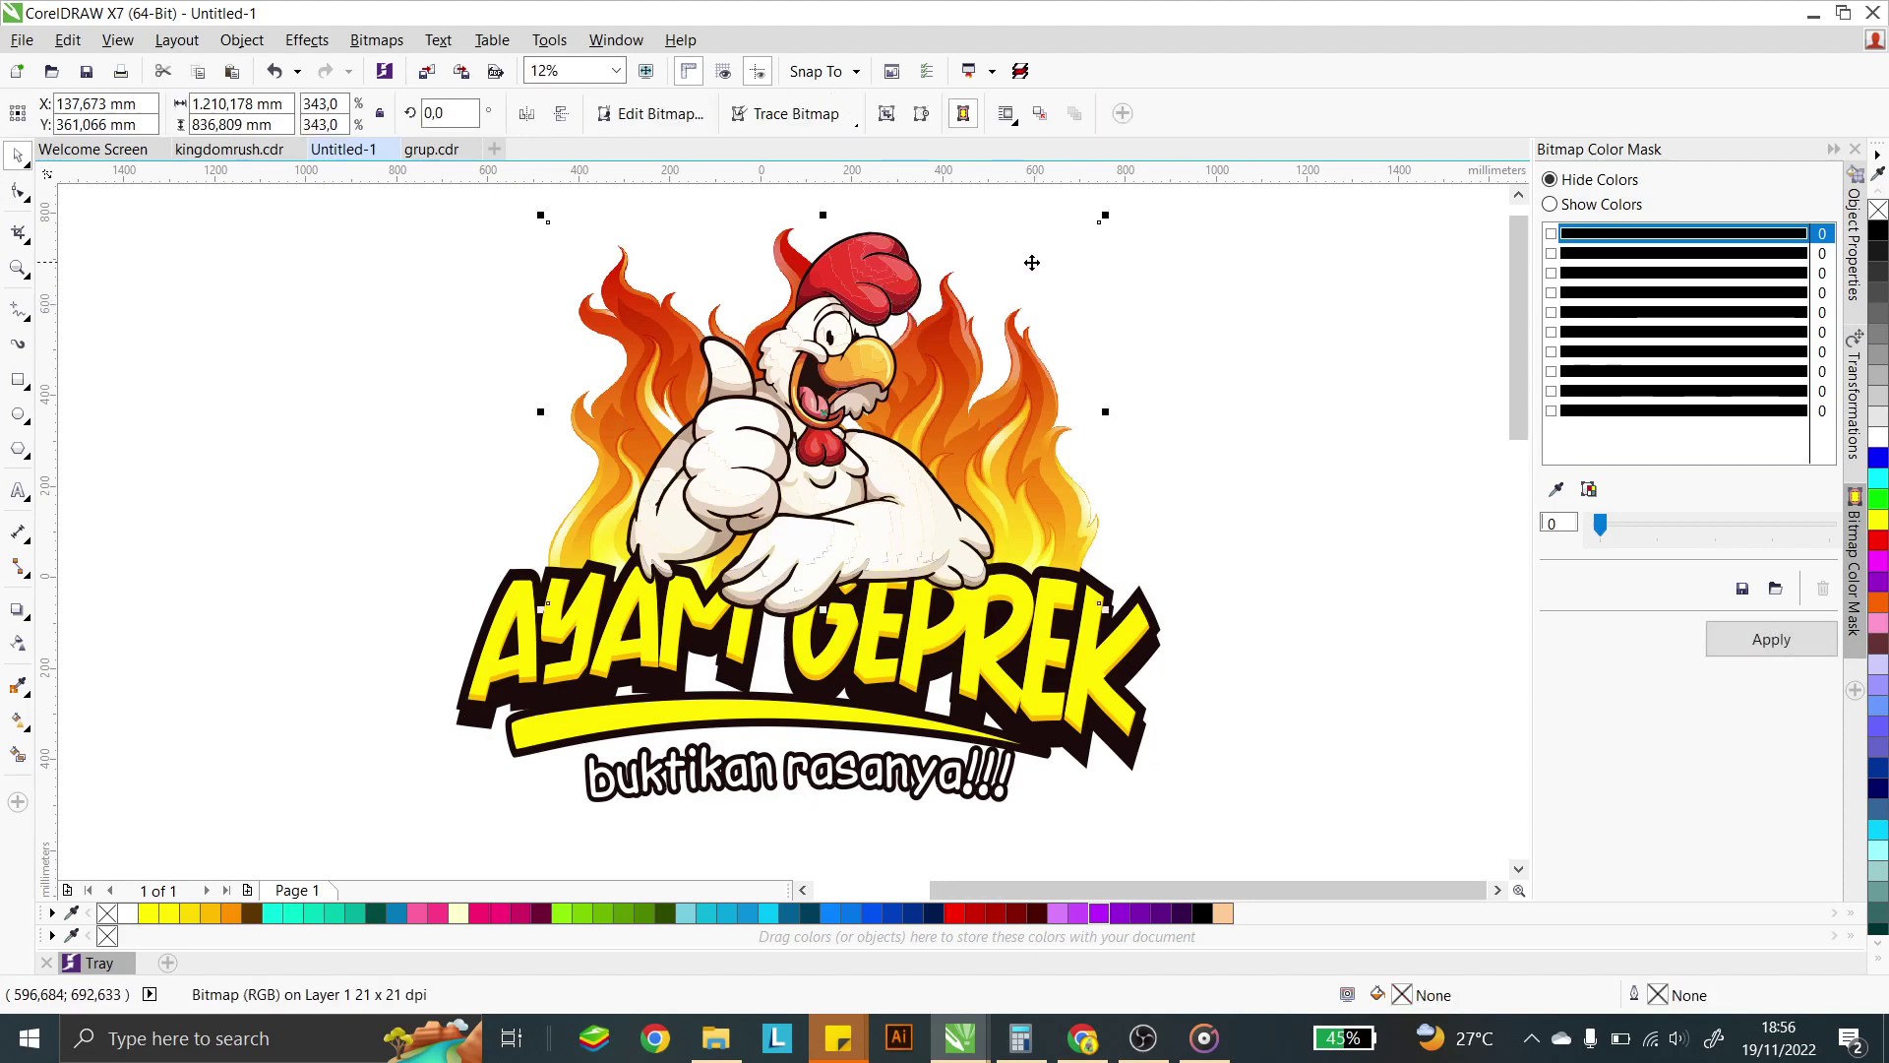
click(1183, 285)
drag(1027, 398, 1027, 383)
click(1181, 325)
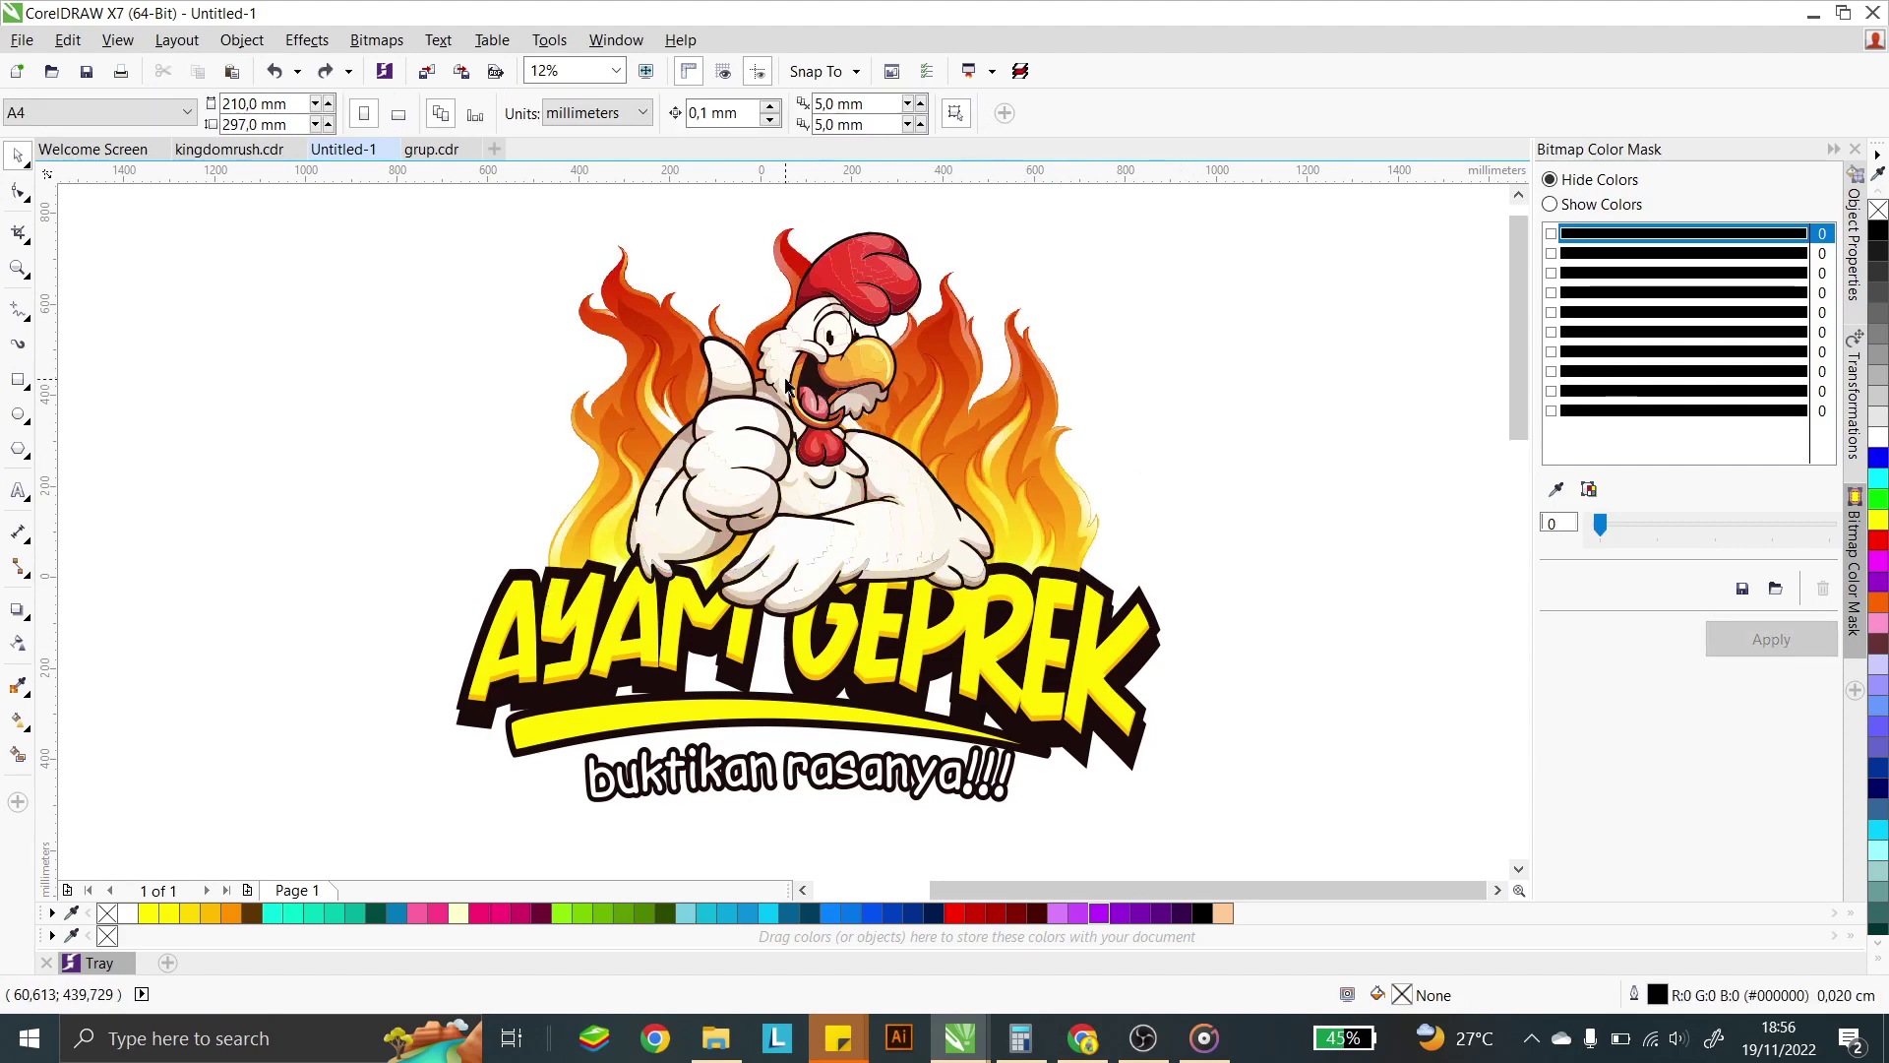
drag(626, 356, 620, 357)
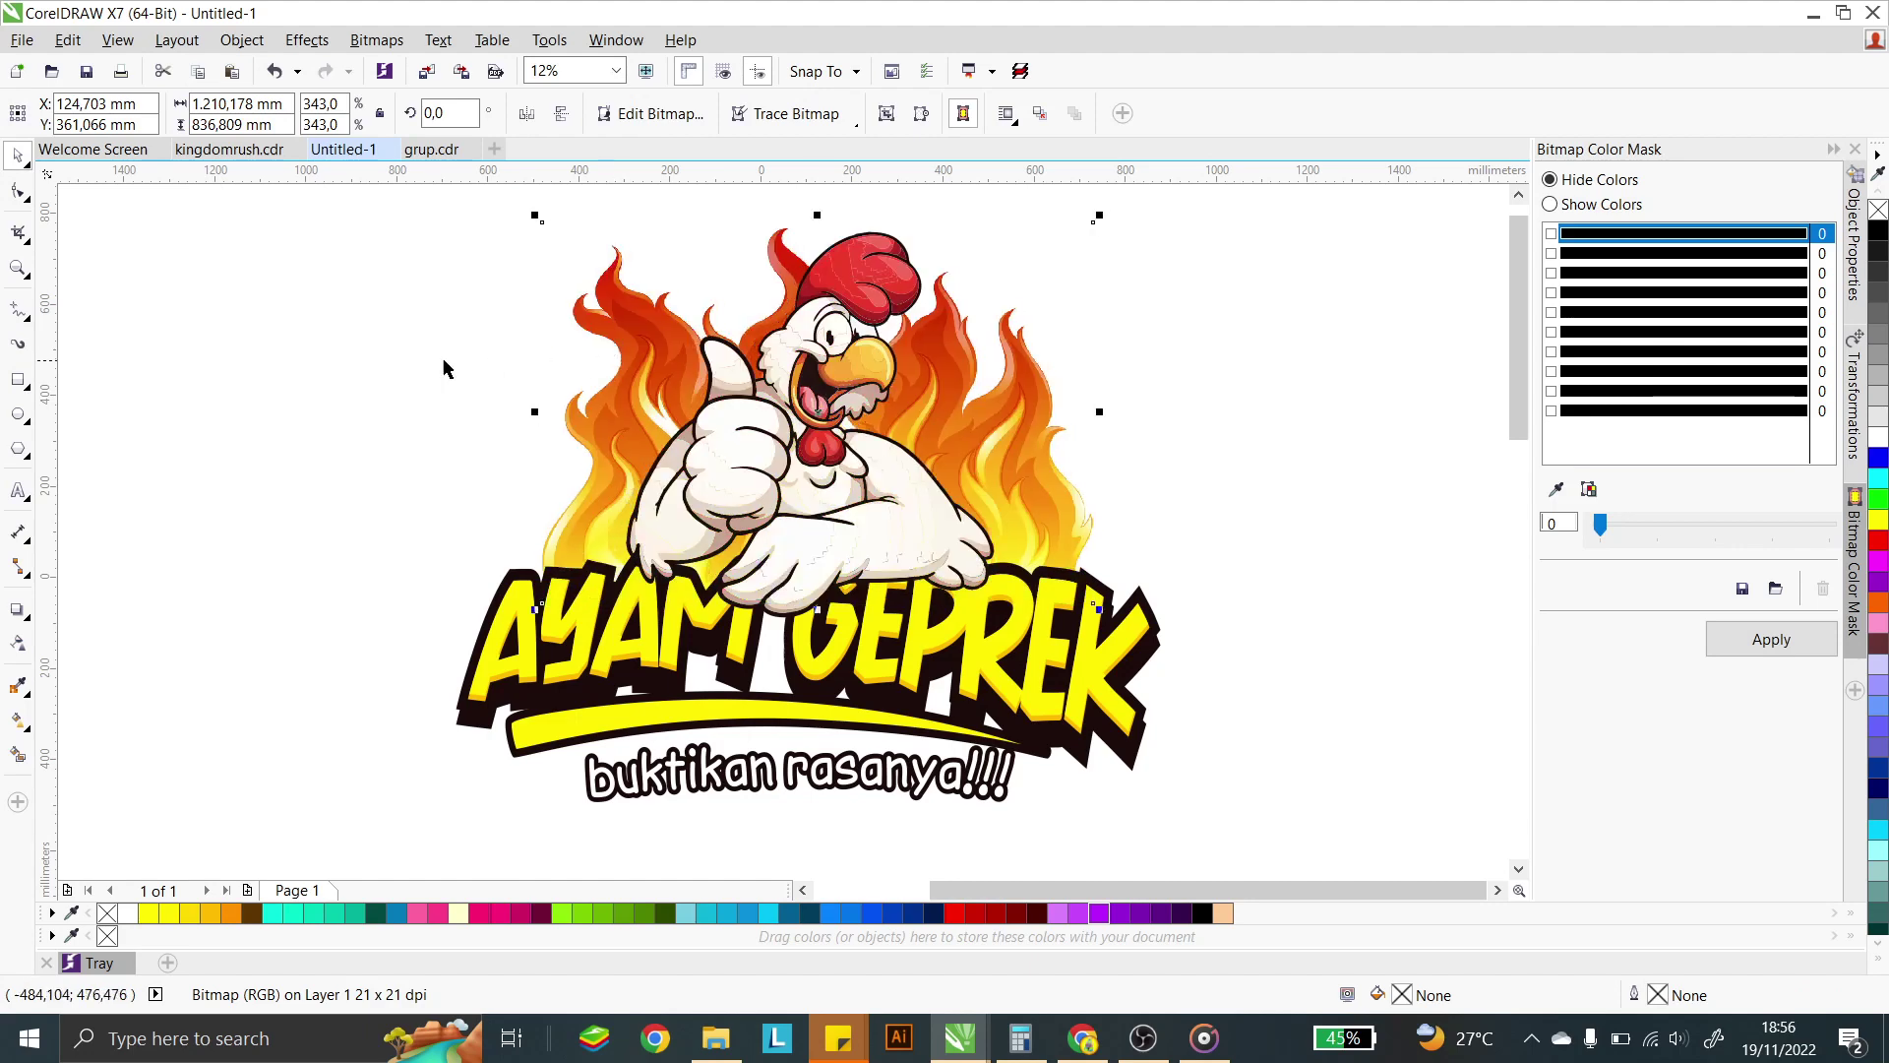
click(445, 368)
- Check which font the logo's yellow AYAM GEPREK title uses
scroll(807, 354, down, 1)
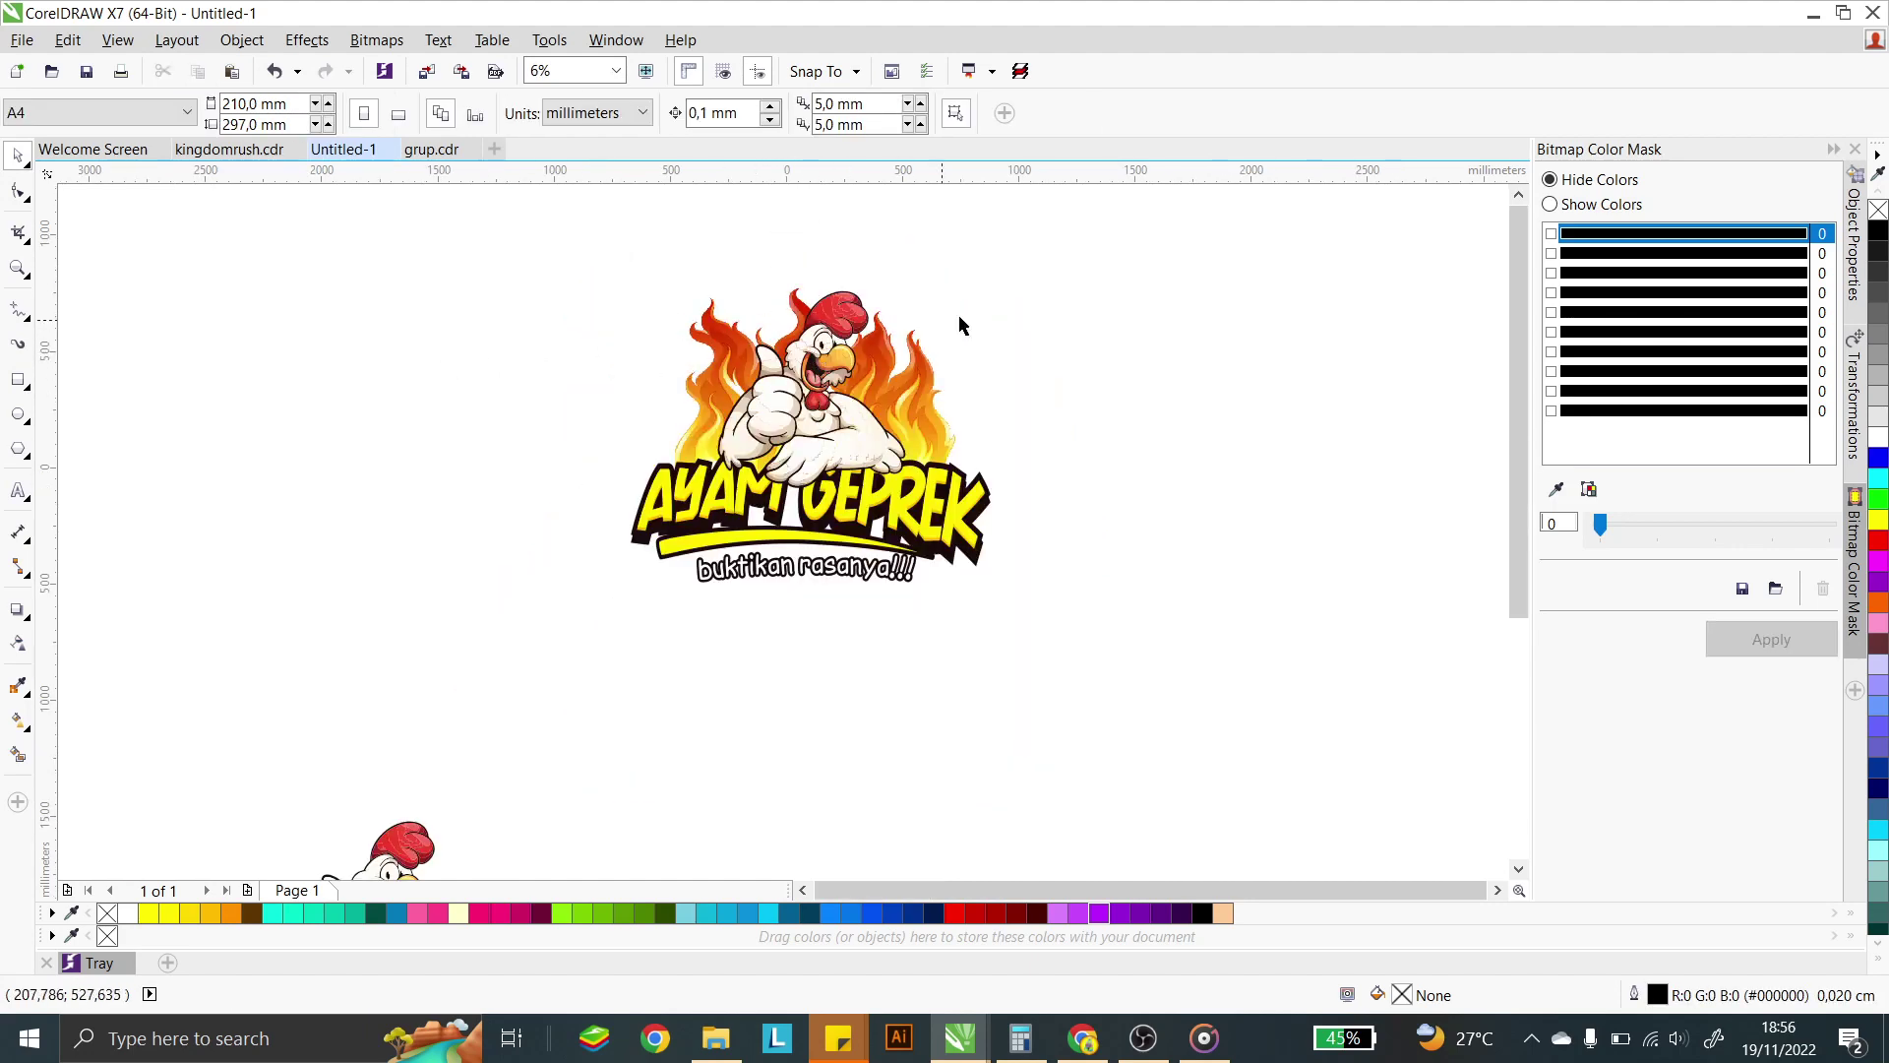
click(743, 505)
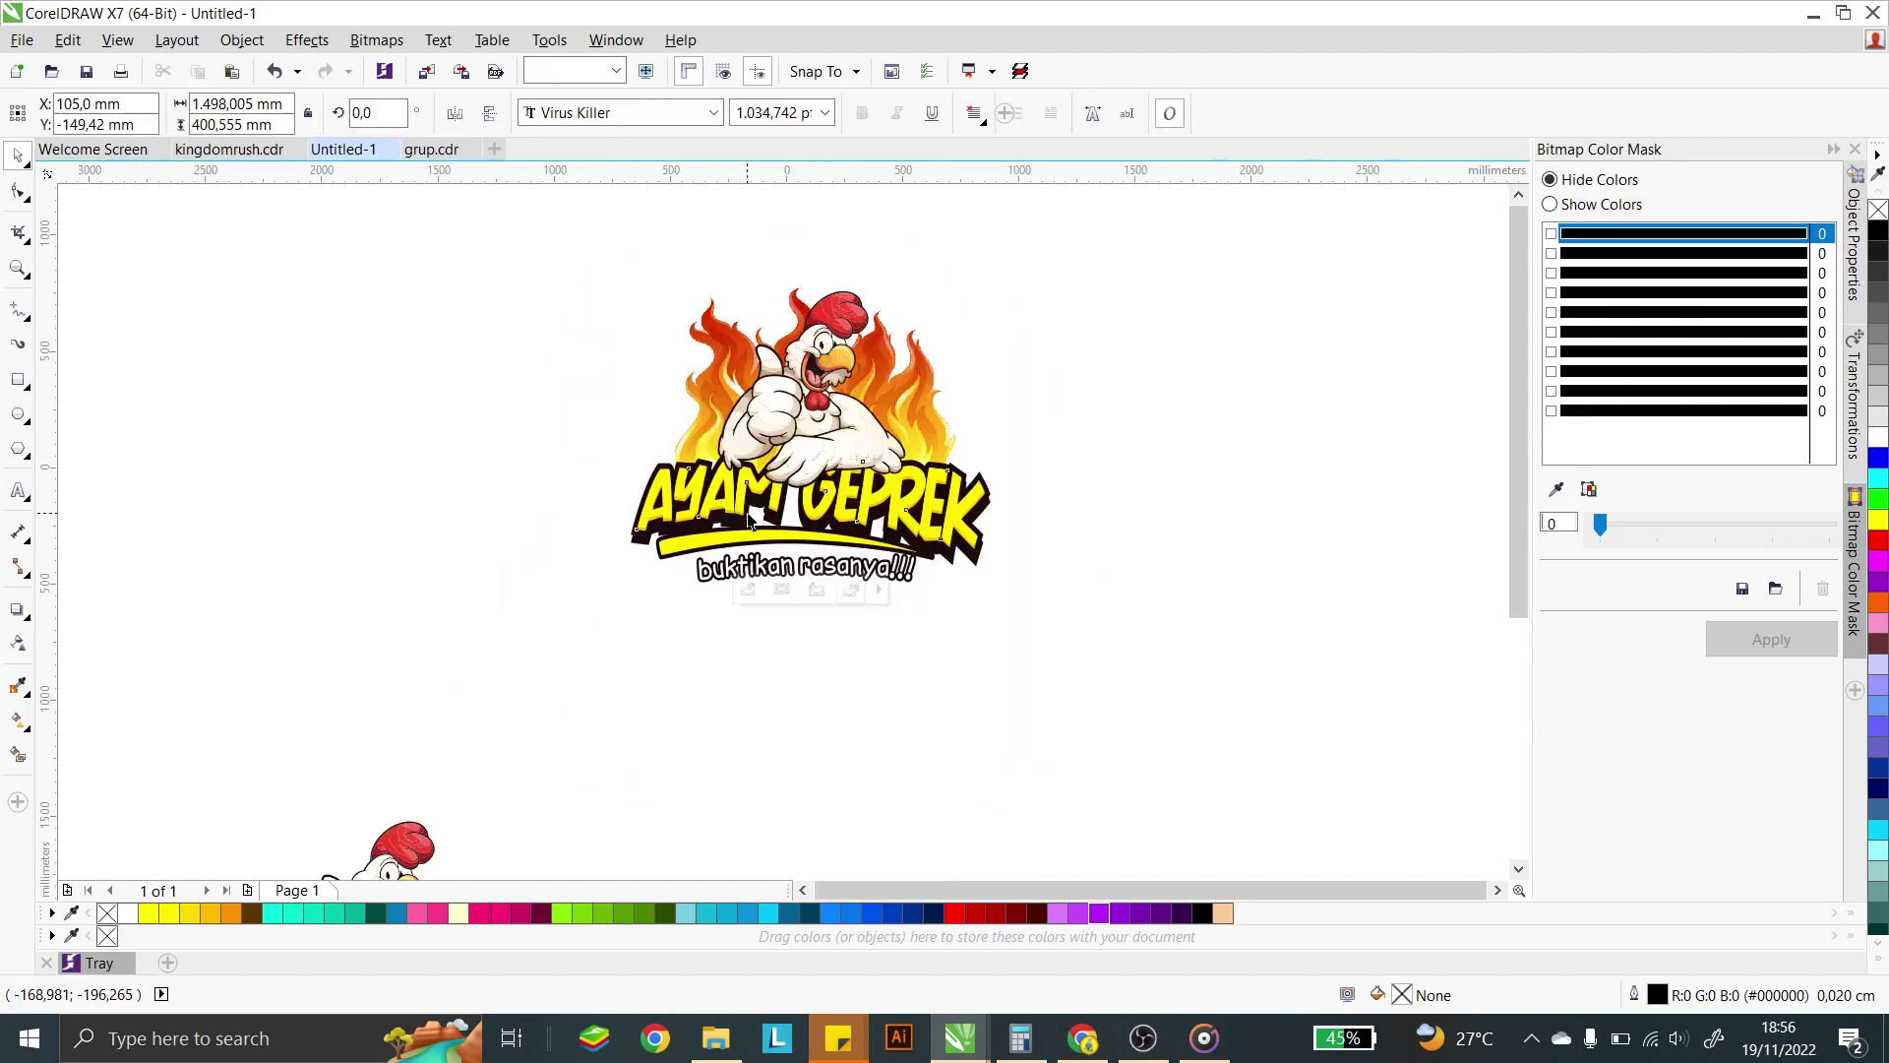
click(1075, 406)
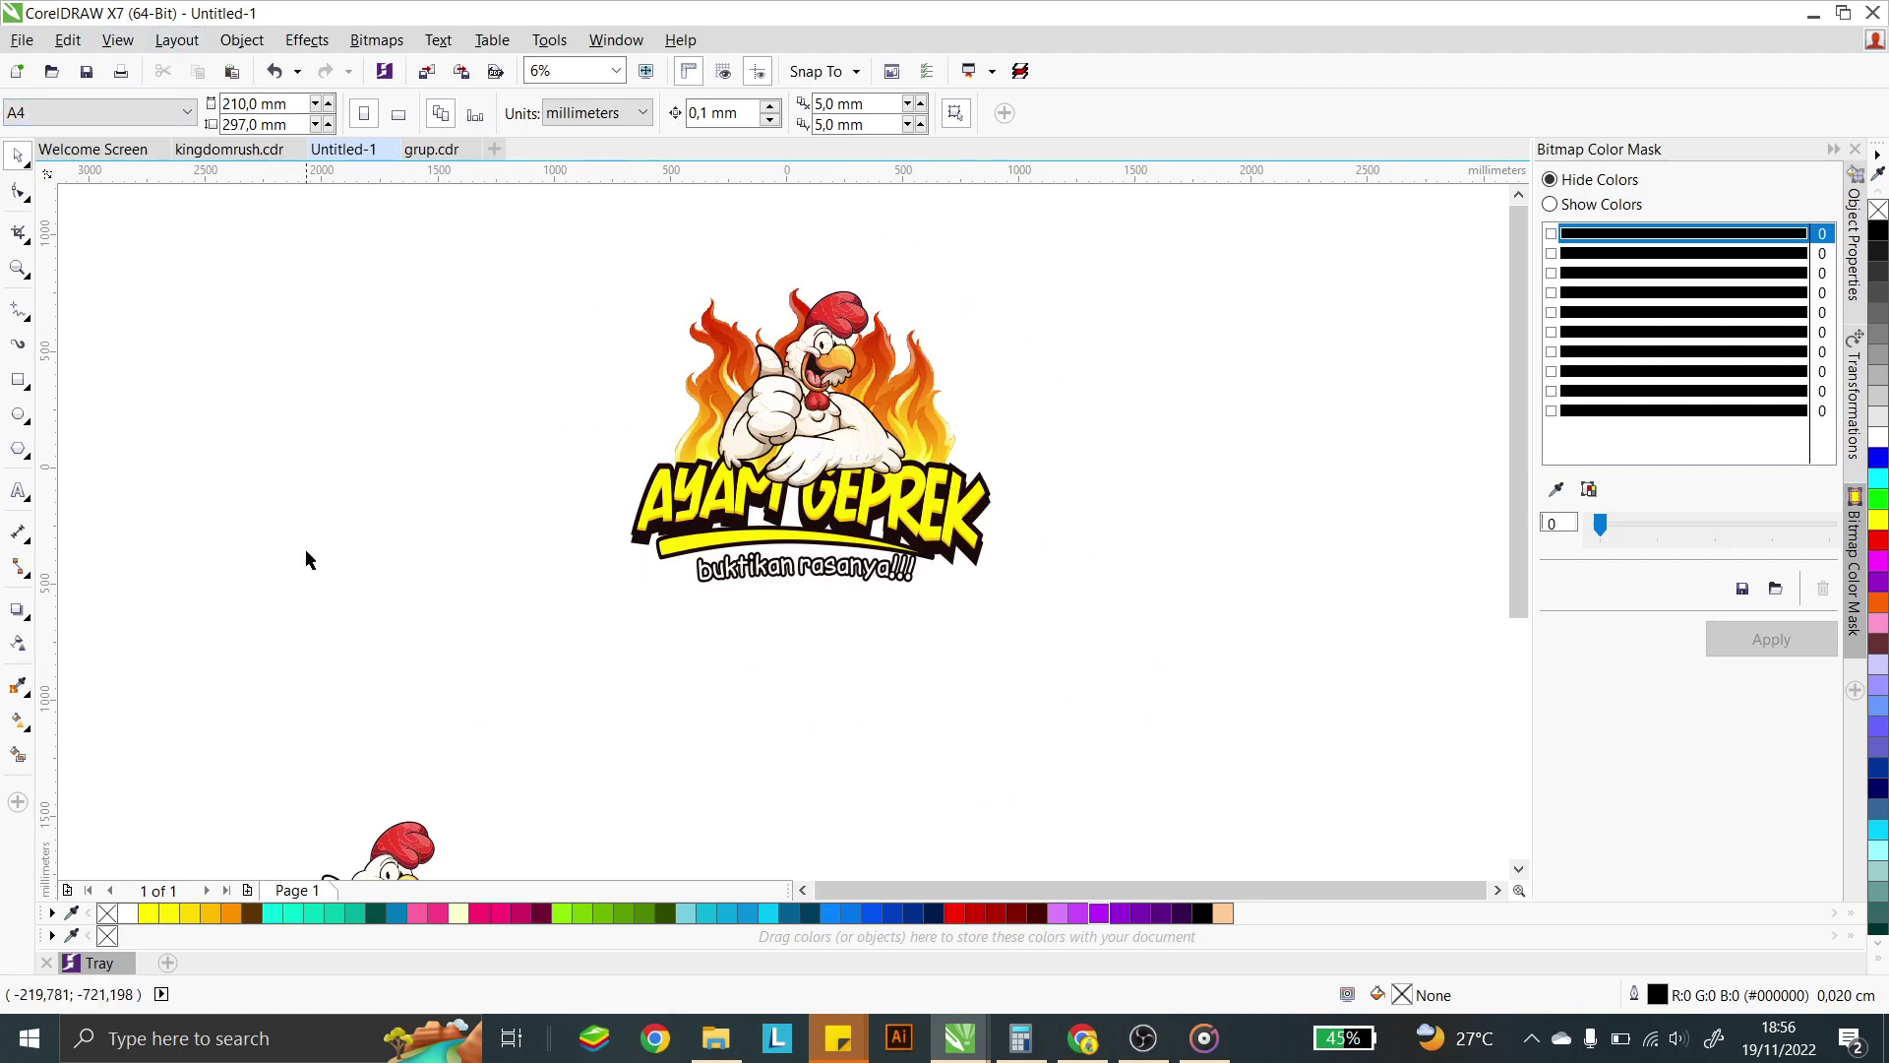
- Add the artistic text "ayam geprek" below the logo and enlarge it to about 594 pt
click(17, 490)
click(794, 681)
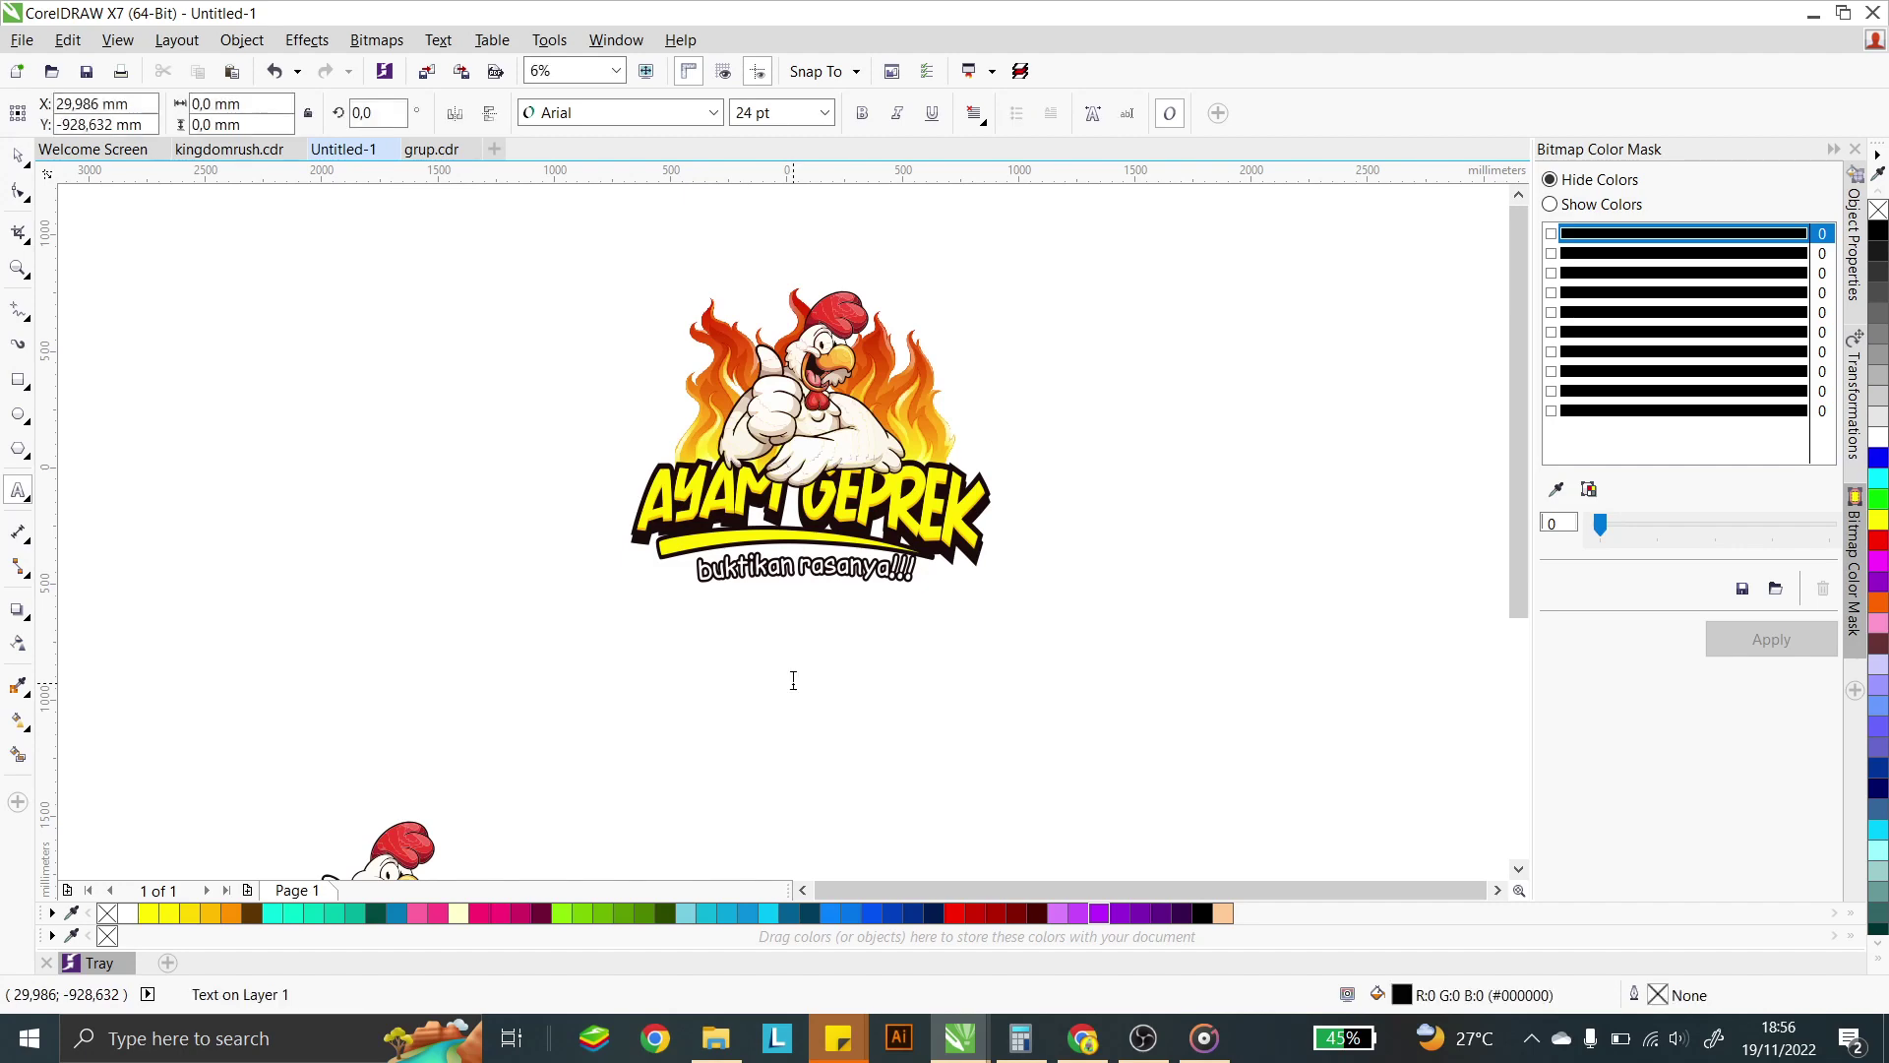
text(A)
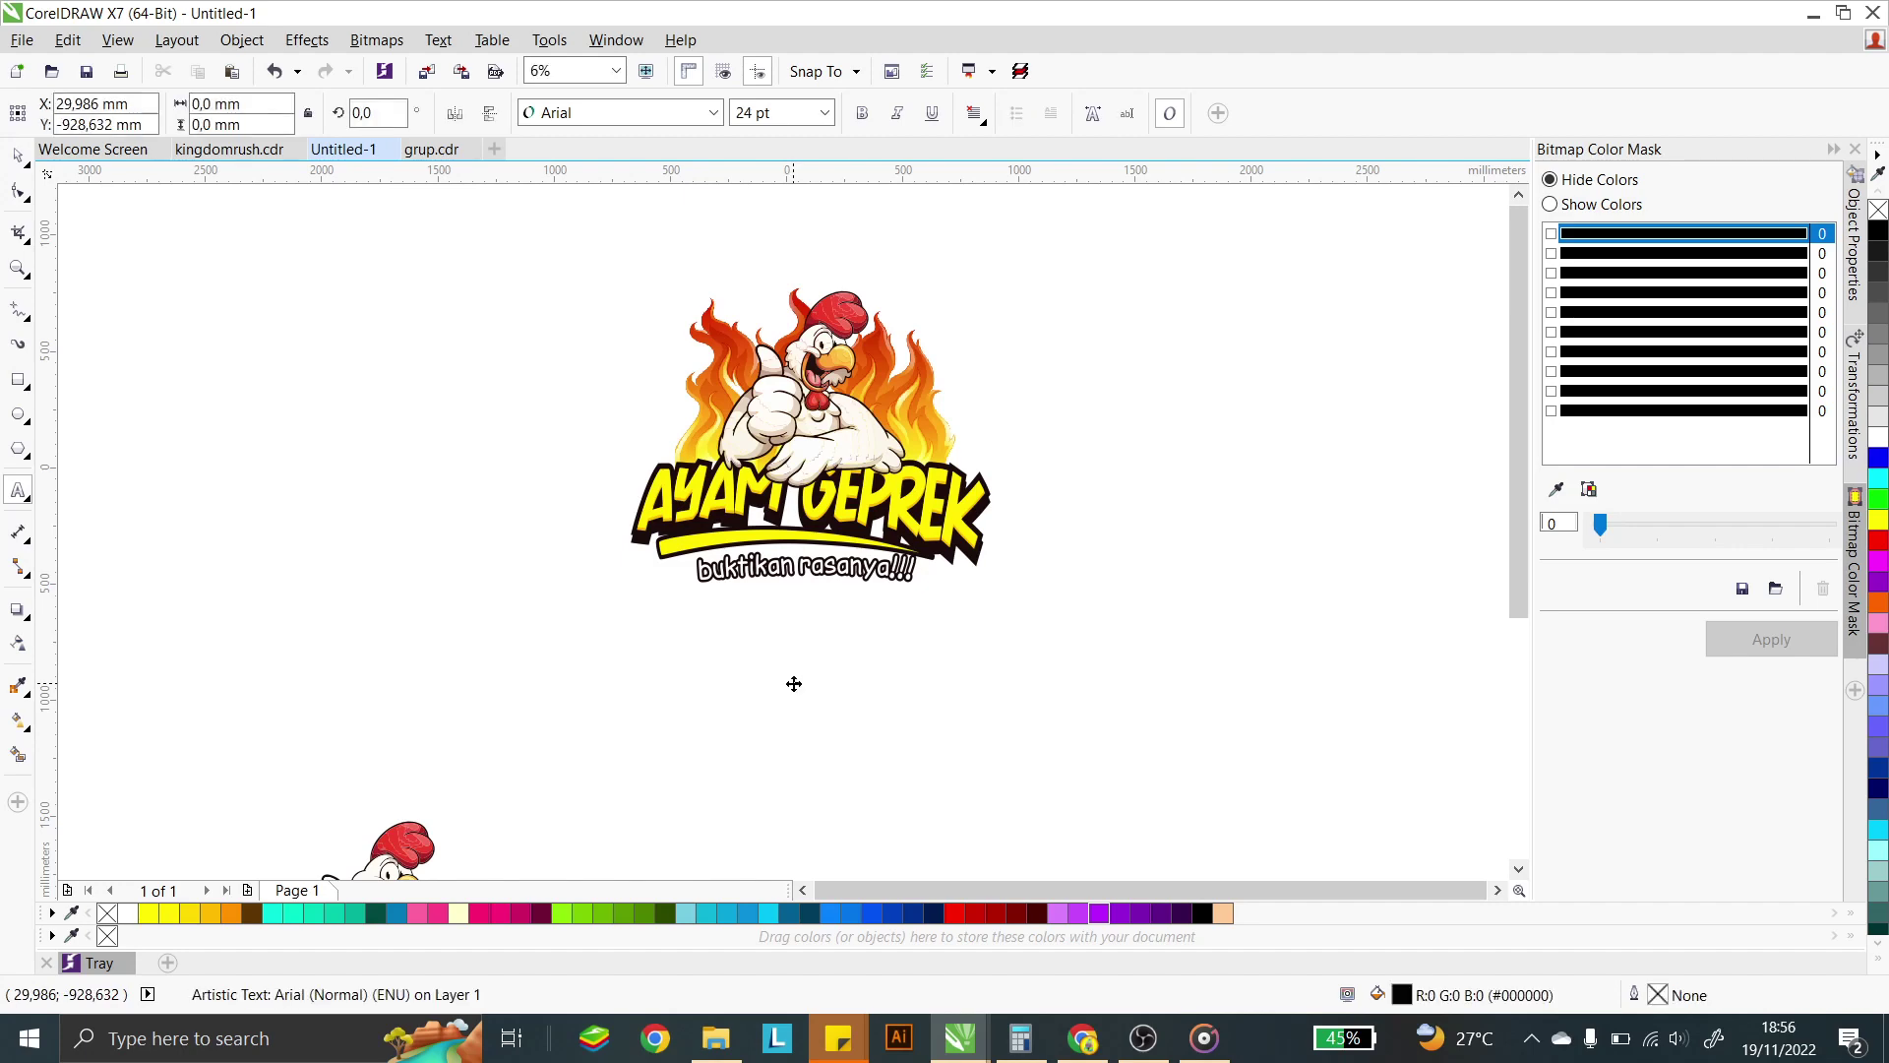
key(ctrl+v)
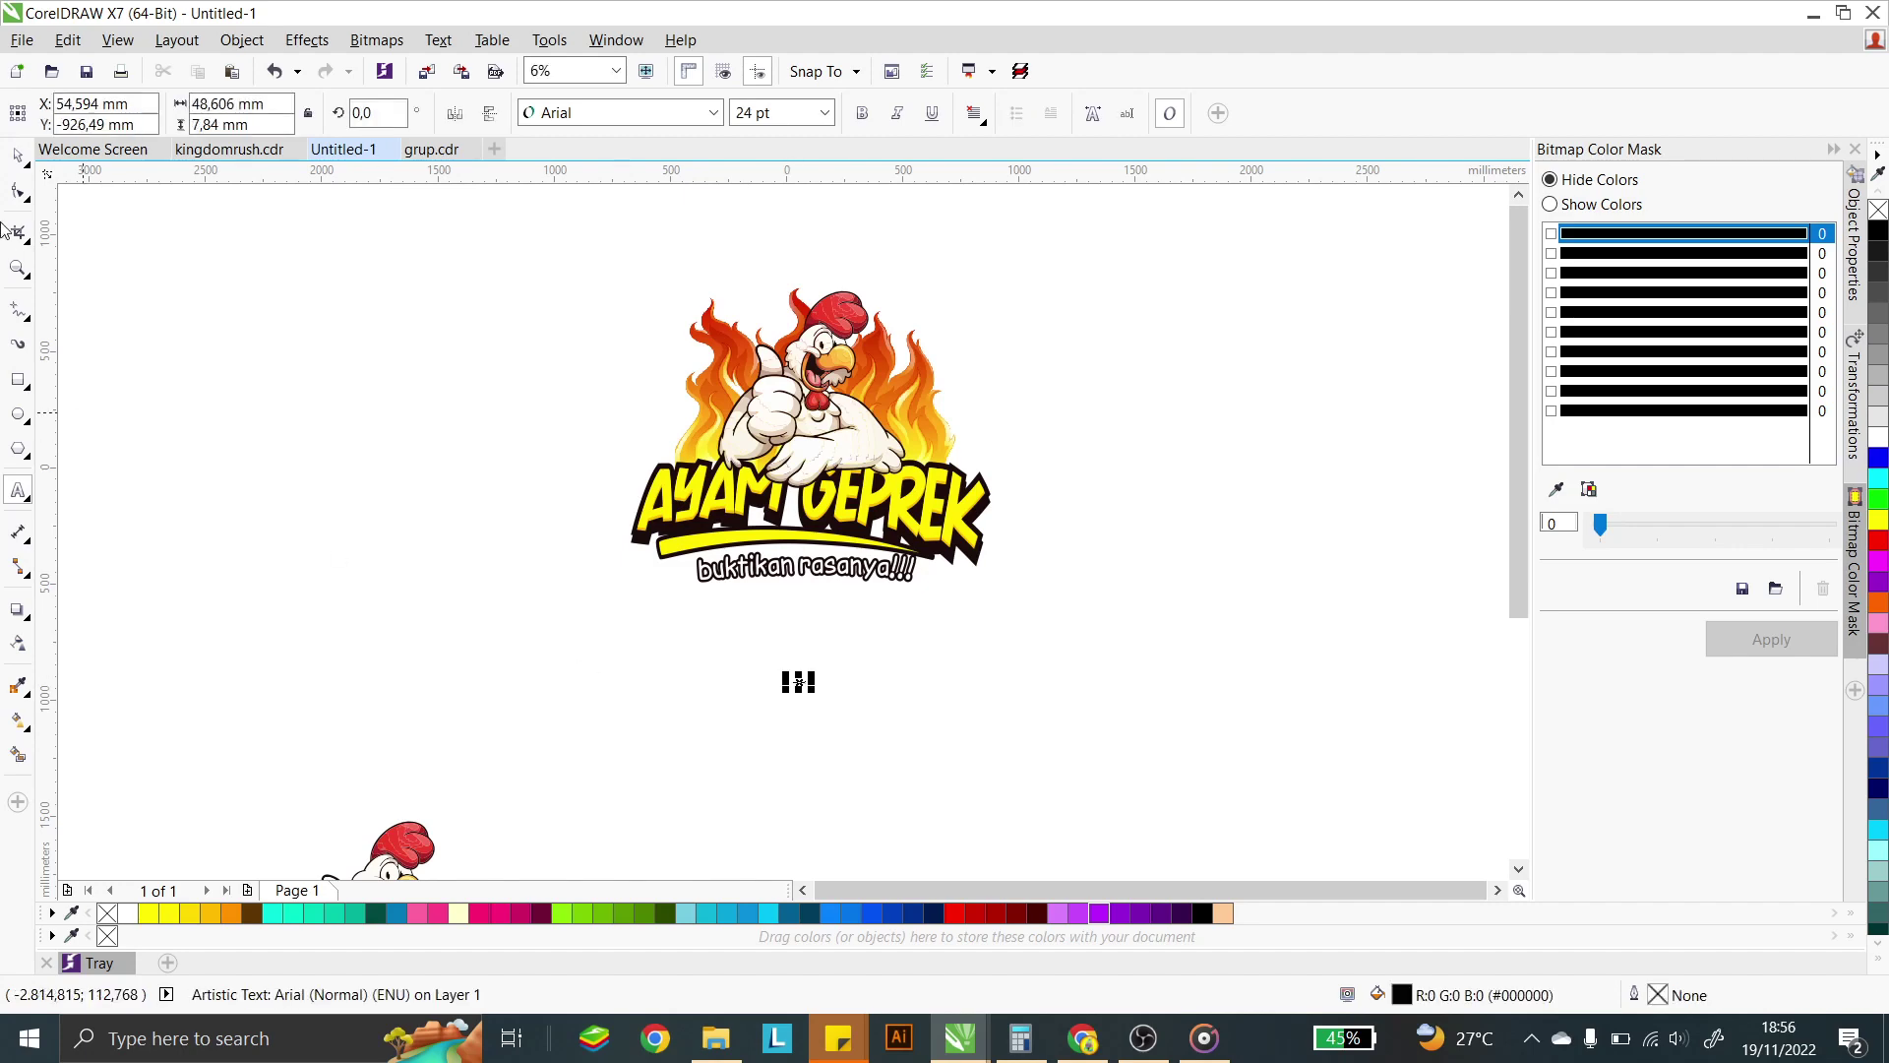
click(22, 154)
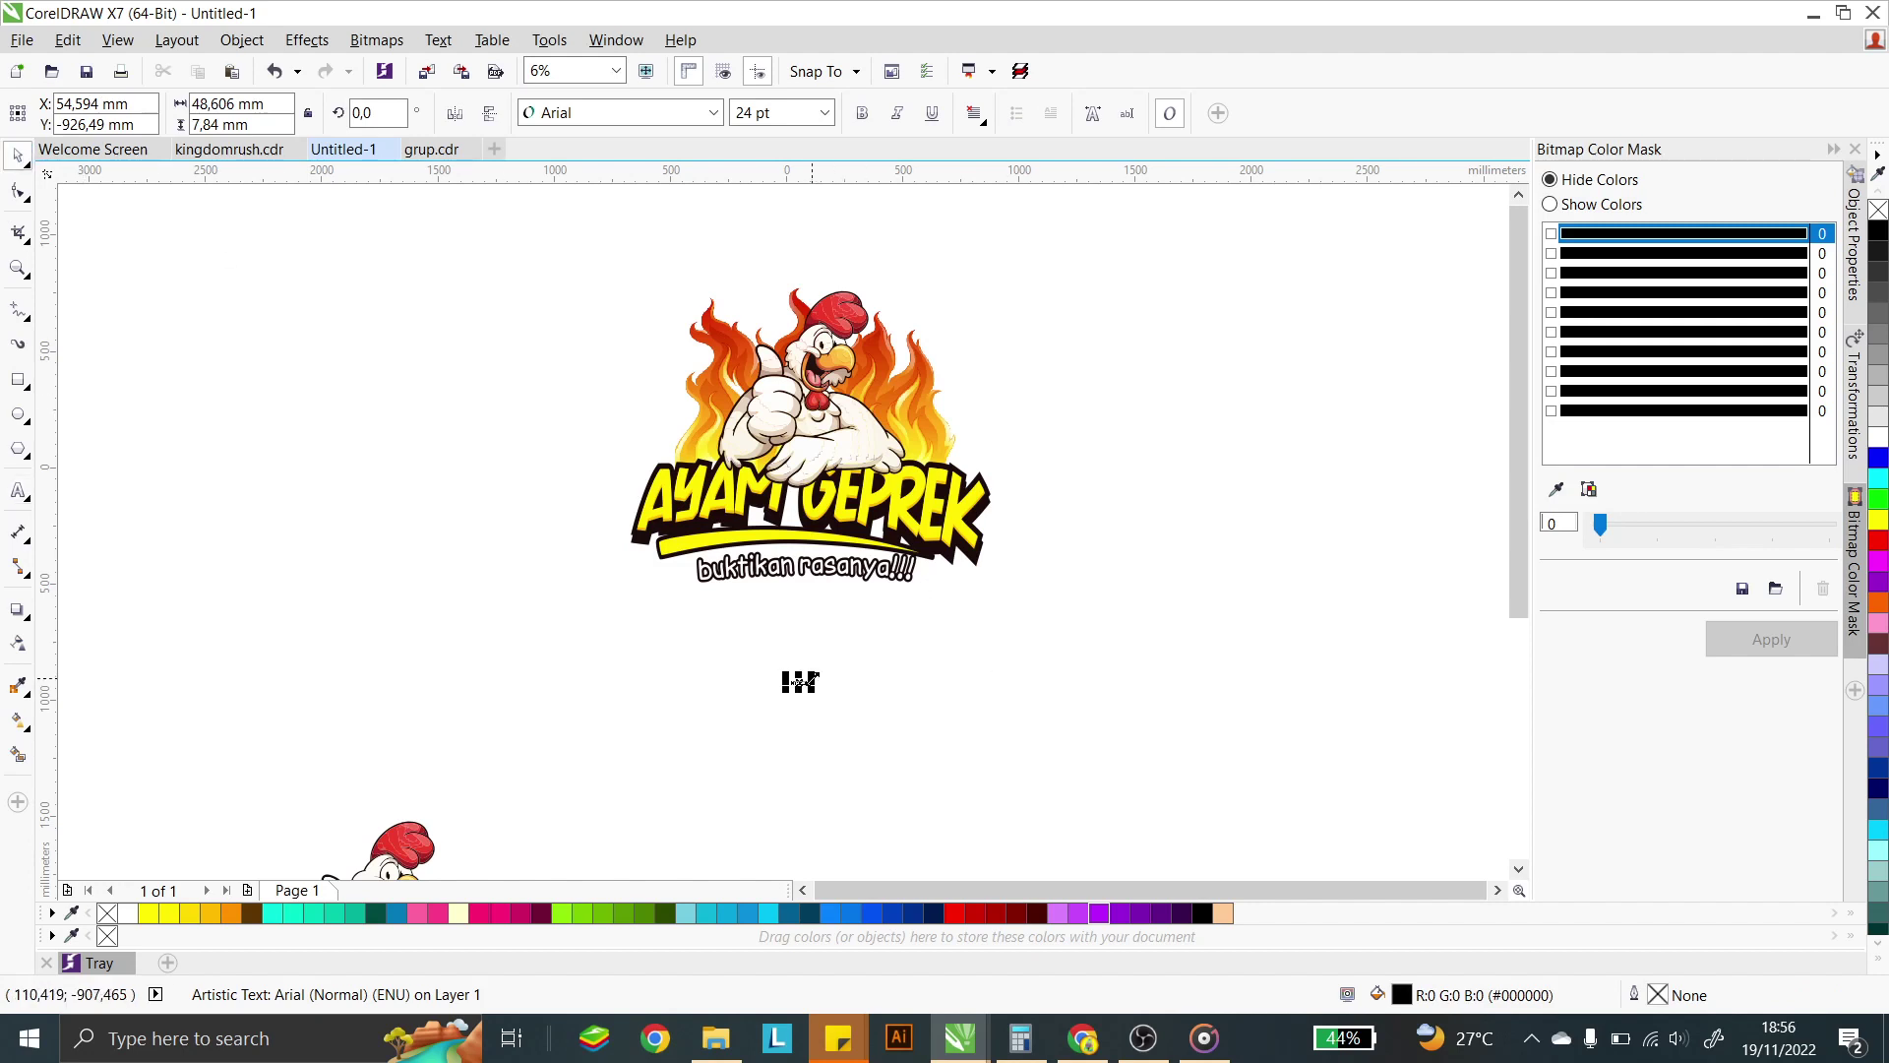
drag(812, 673, 908, 656)
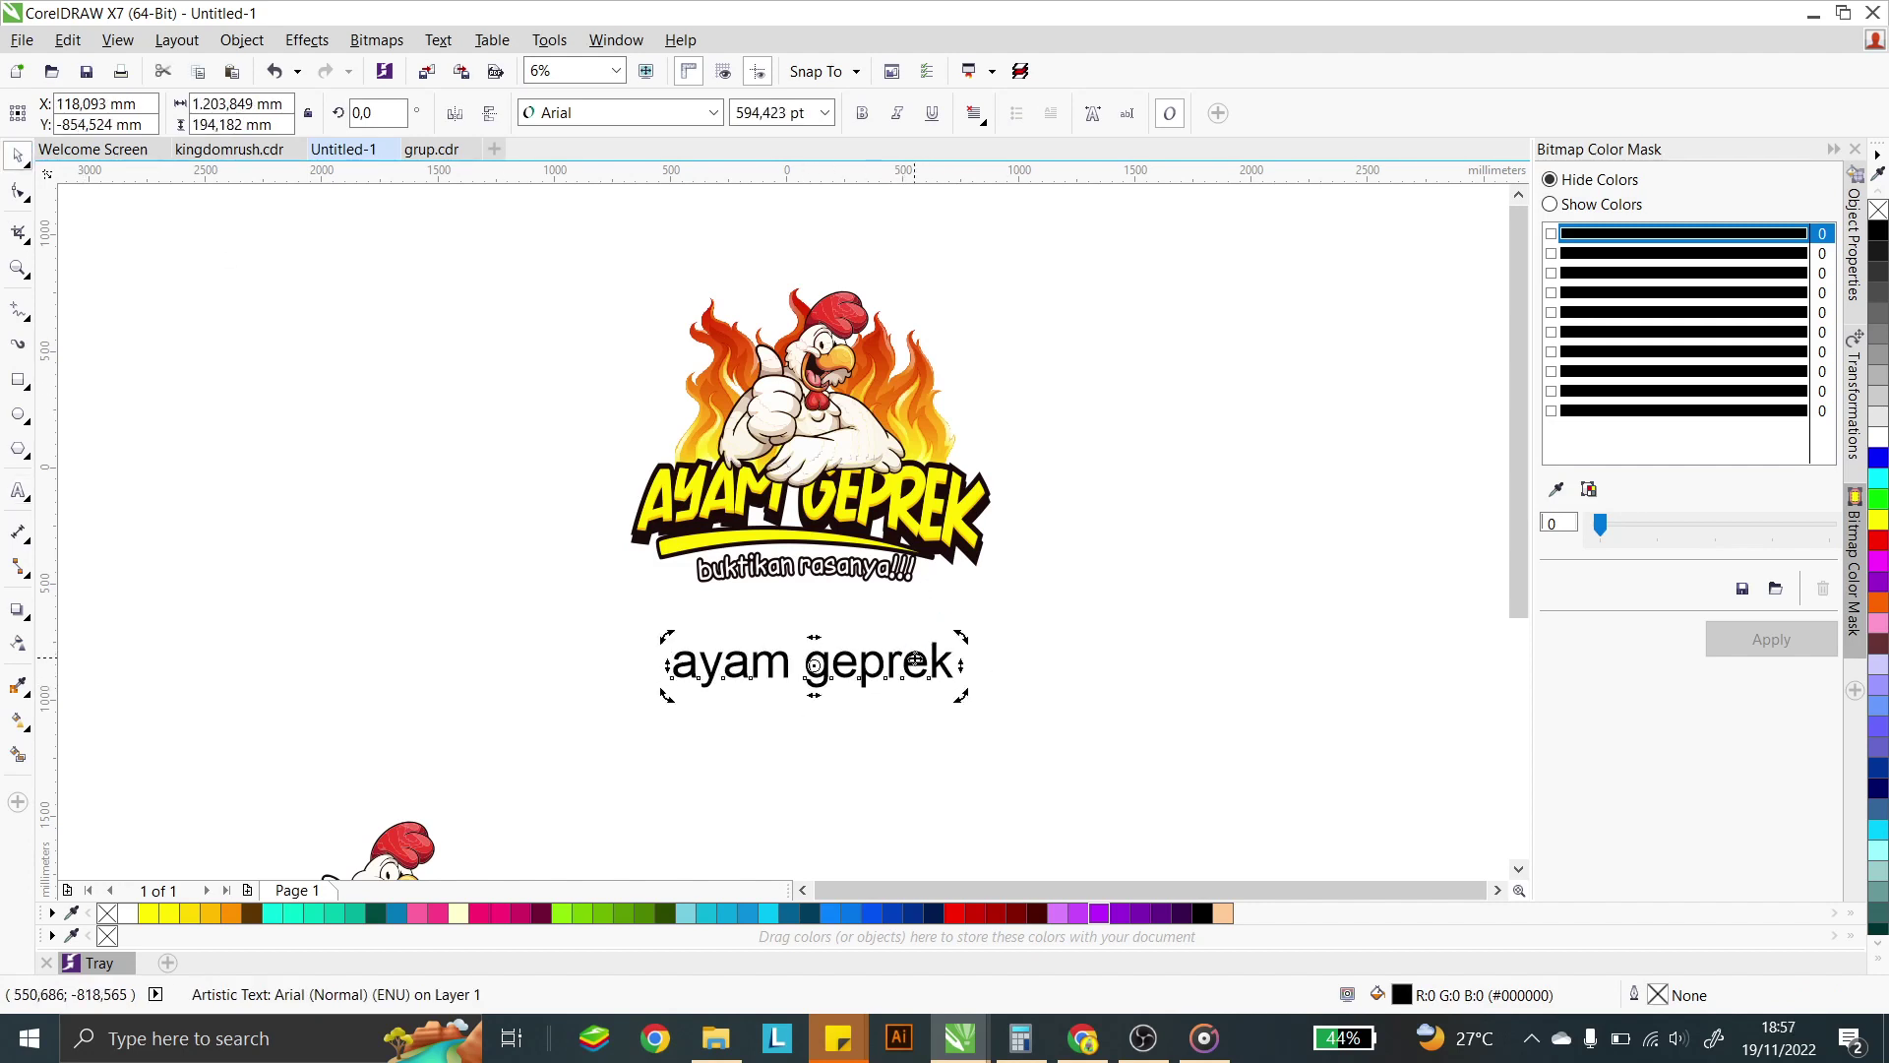
- Replace the new text with two lines, "AYAM GEPREK" in capitals and "buktikan rasanya!!!" in lowercase
double_click(908, 656)
triple_click(908, 656)
text(AYAM GEPREK)
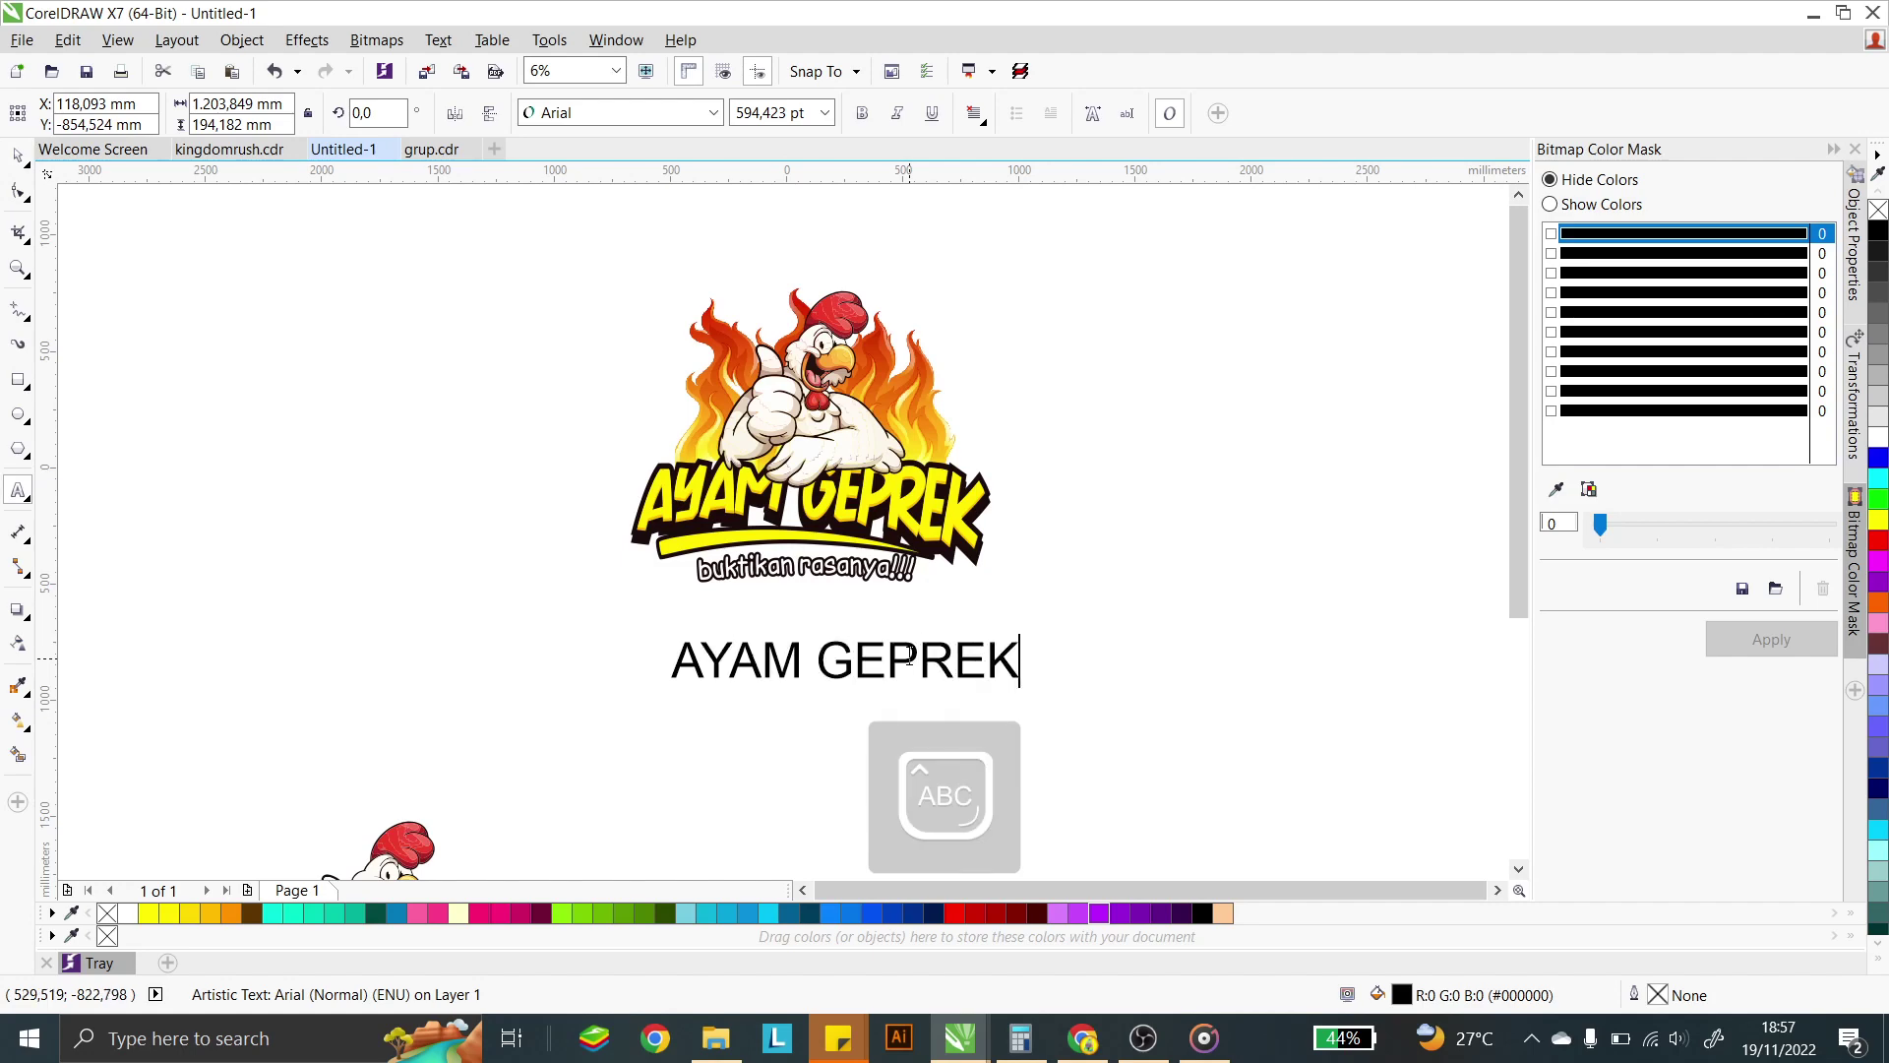
key(Return)
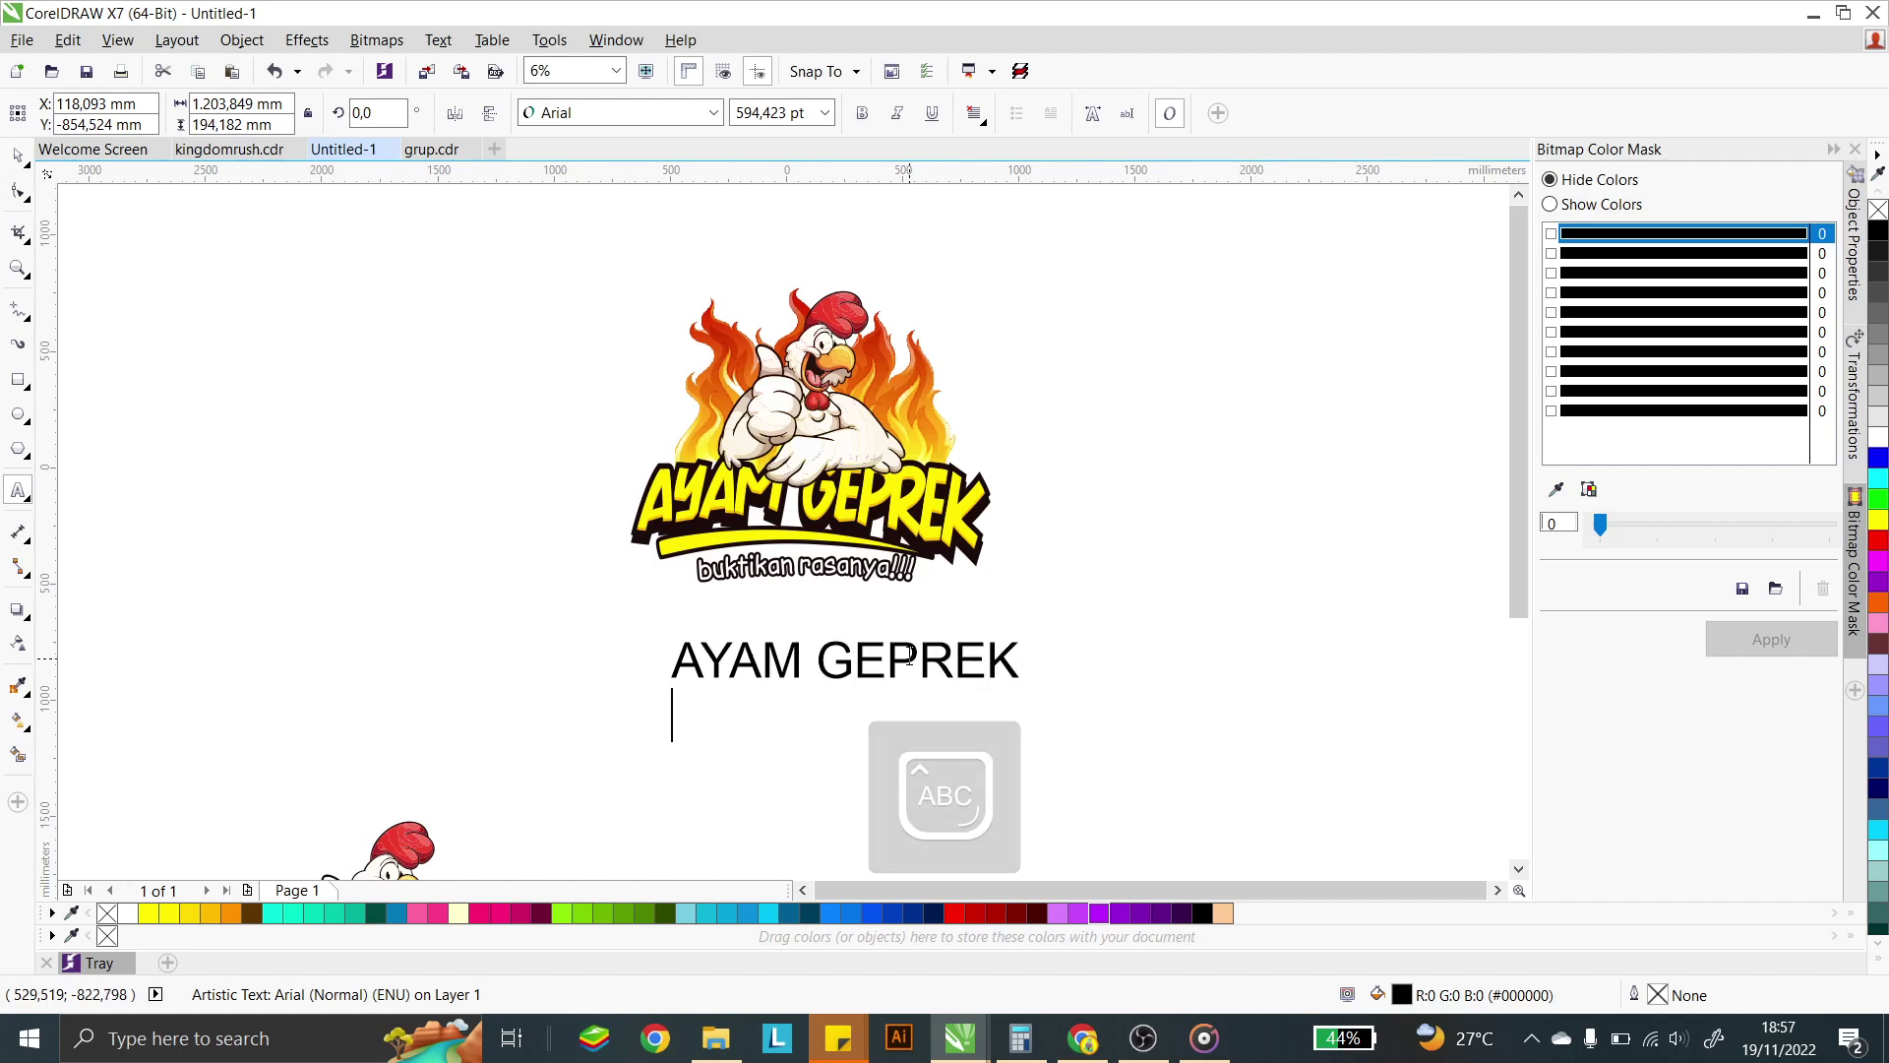
key(Caps_Lock)
text(buktika)
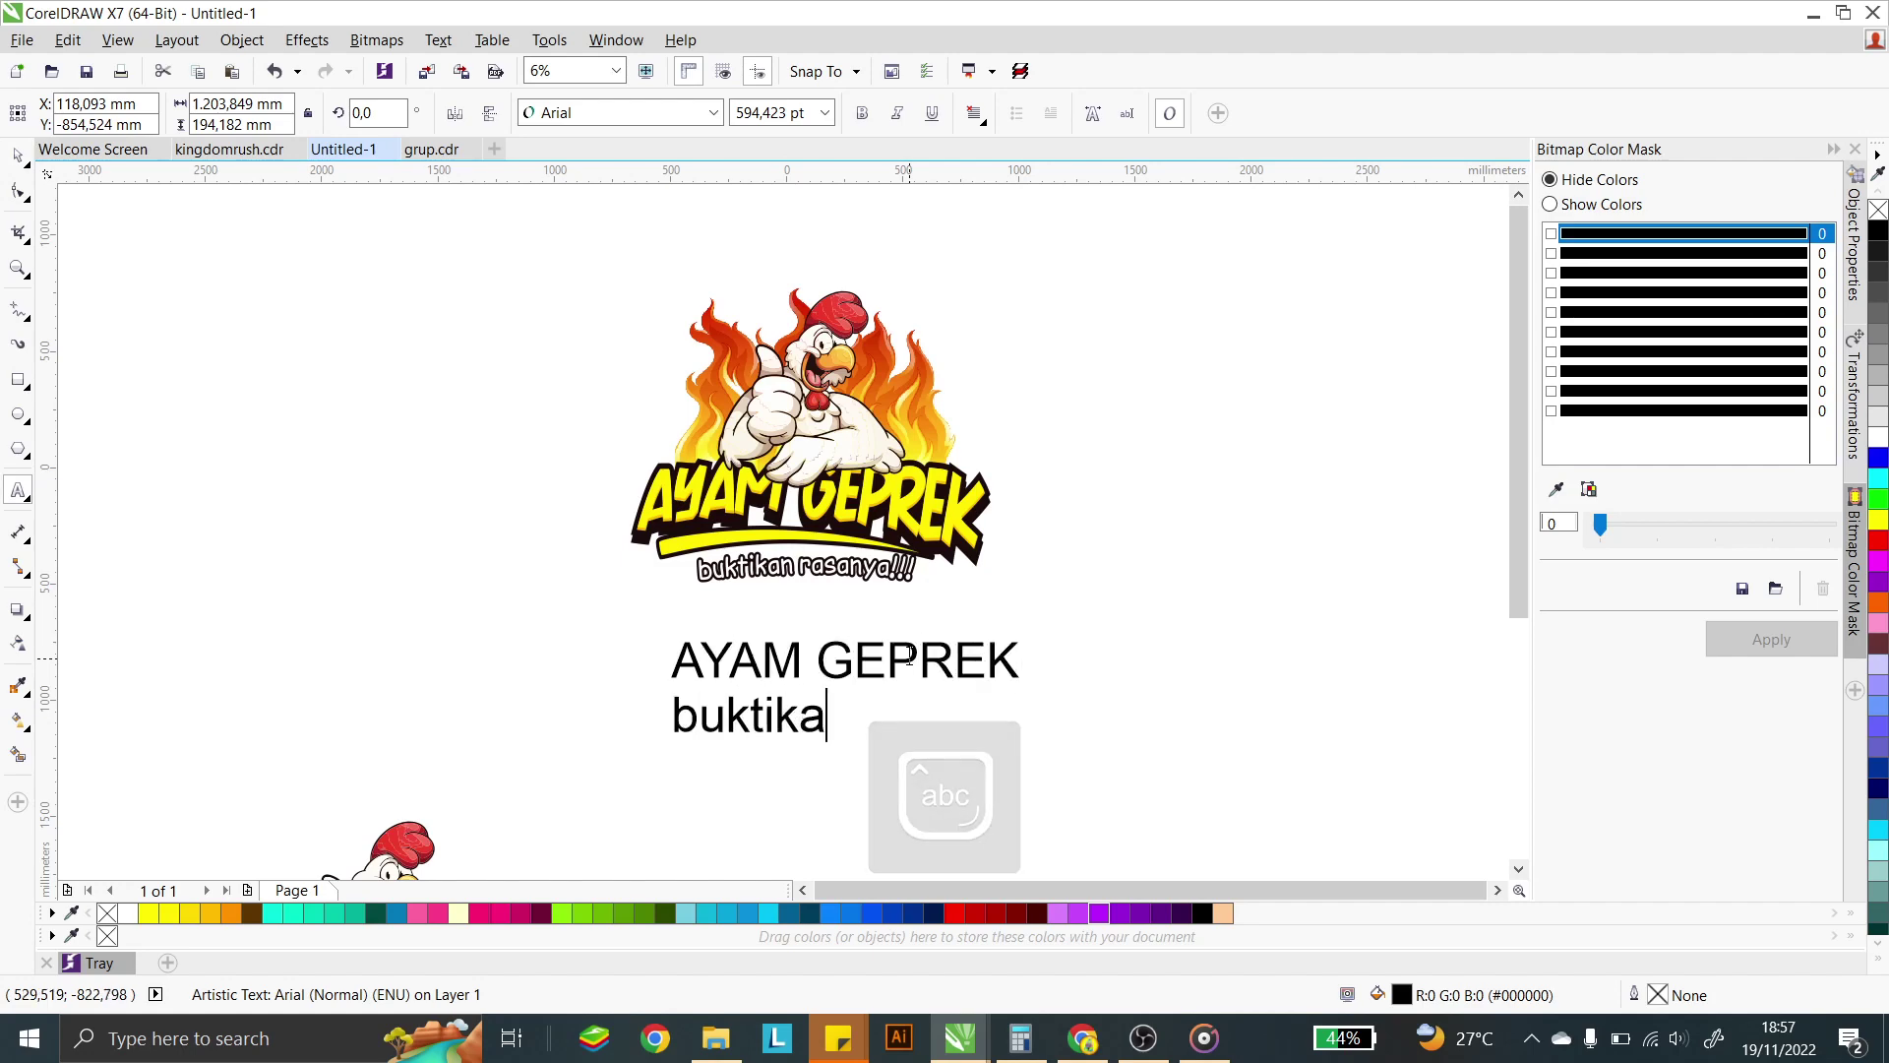
text(n rasanya)
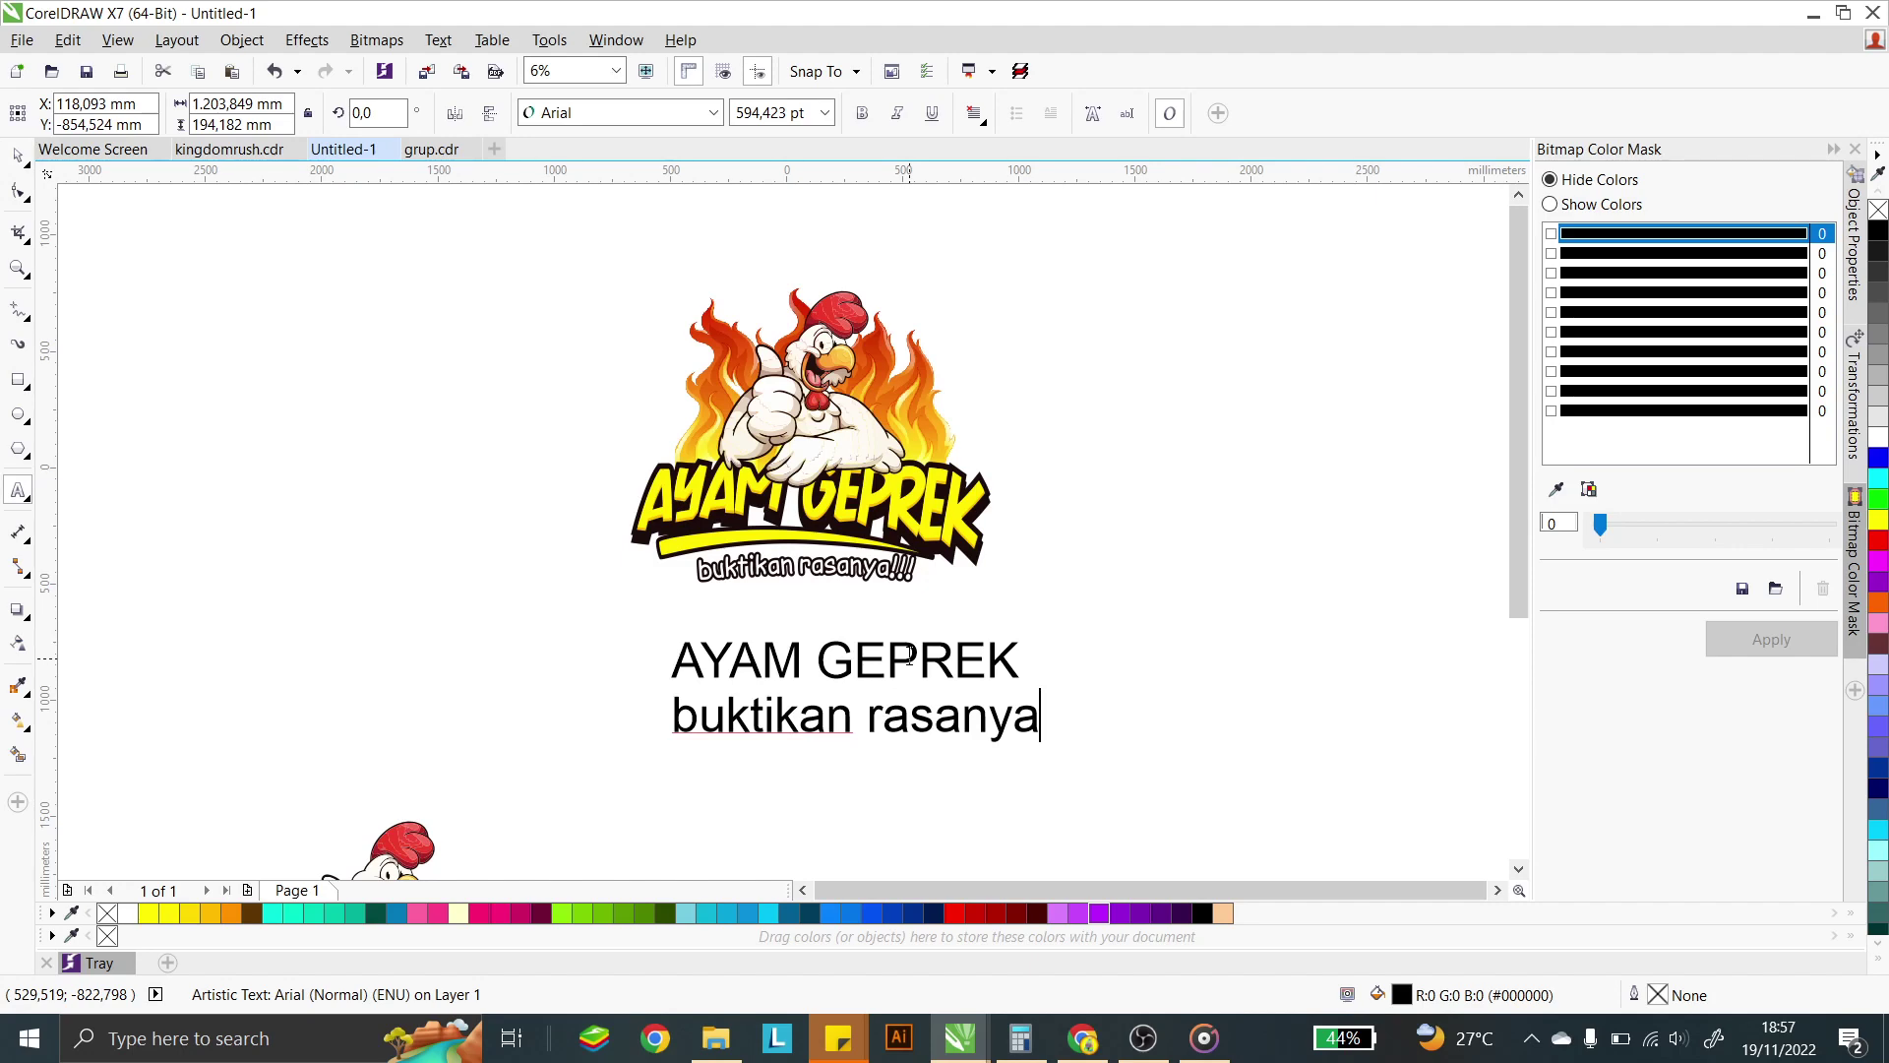
text(!!!)
- Break the text into separate lines and align the title and tagline on a common vertical centre
click(17, 154)
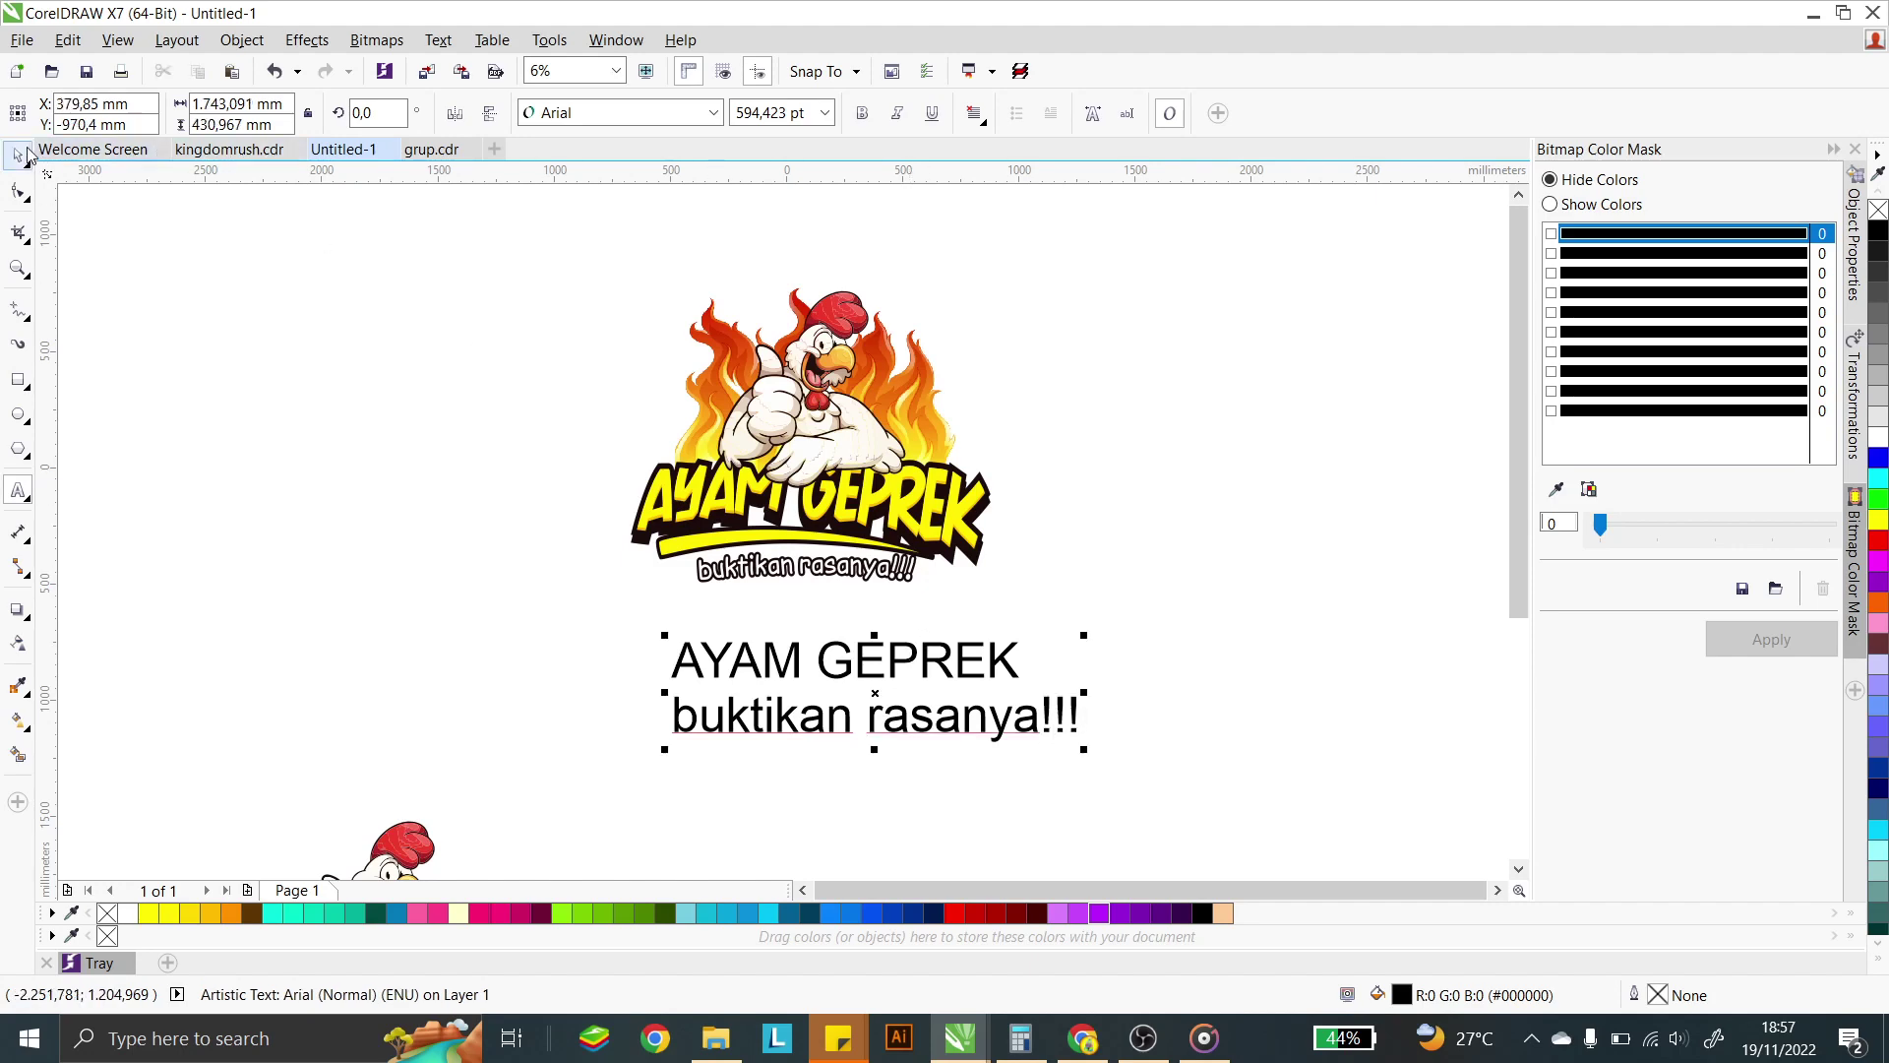
click(1029, 585)
click(1000, 669)
shift+click(1008, 711)
key(c)
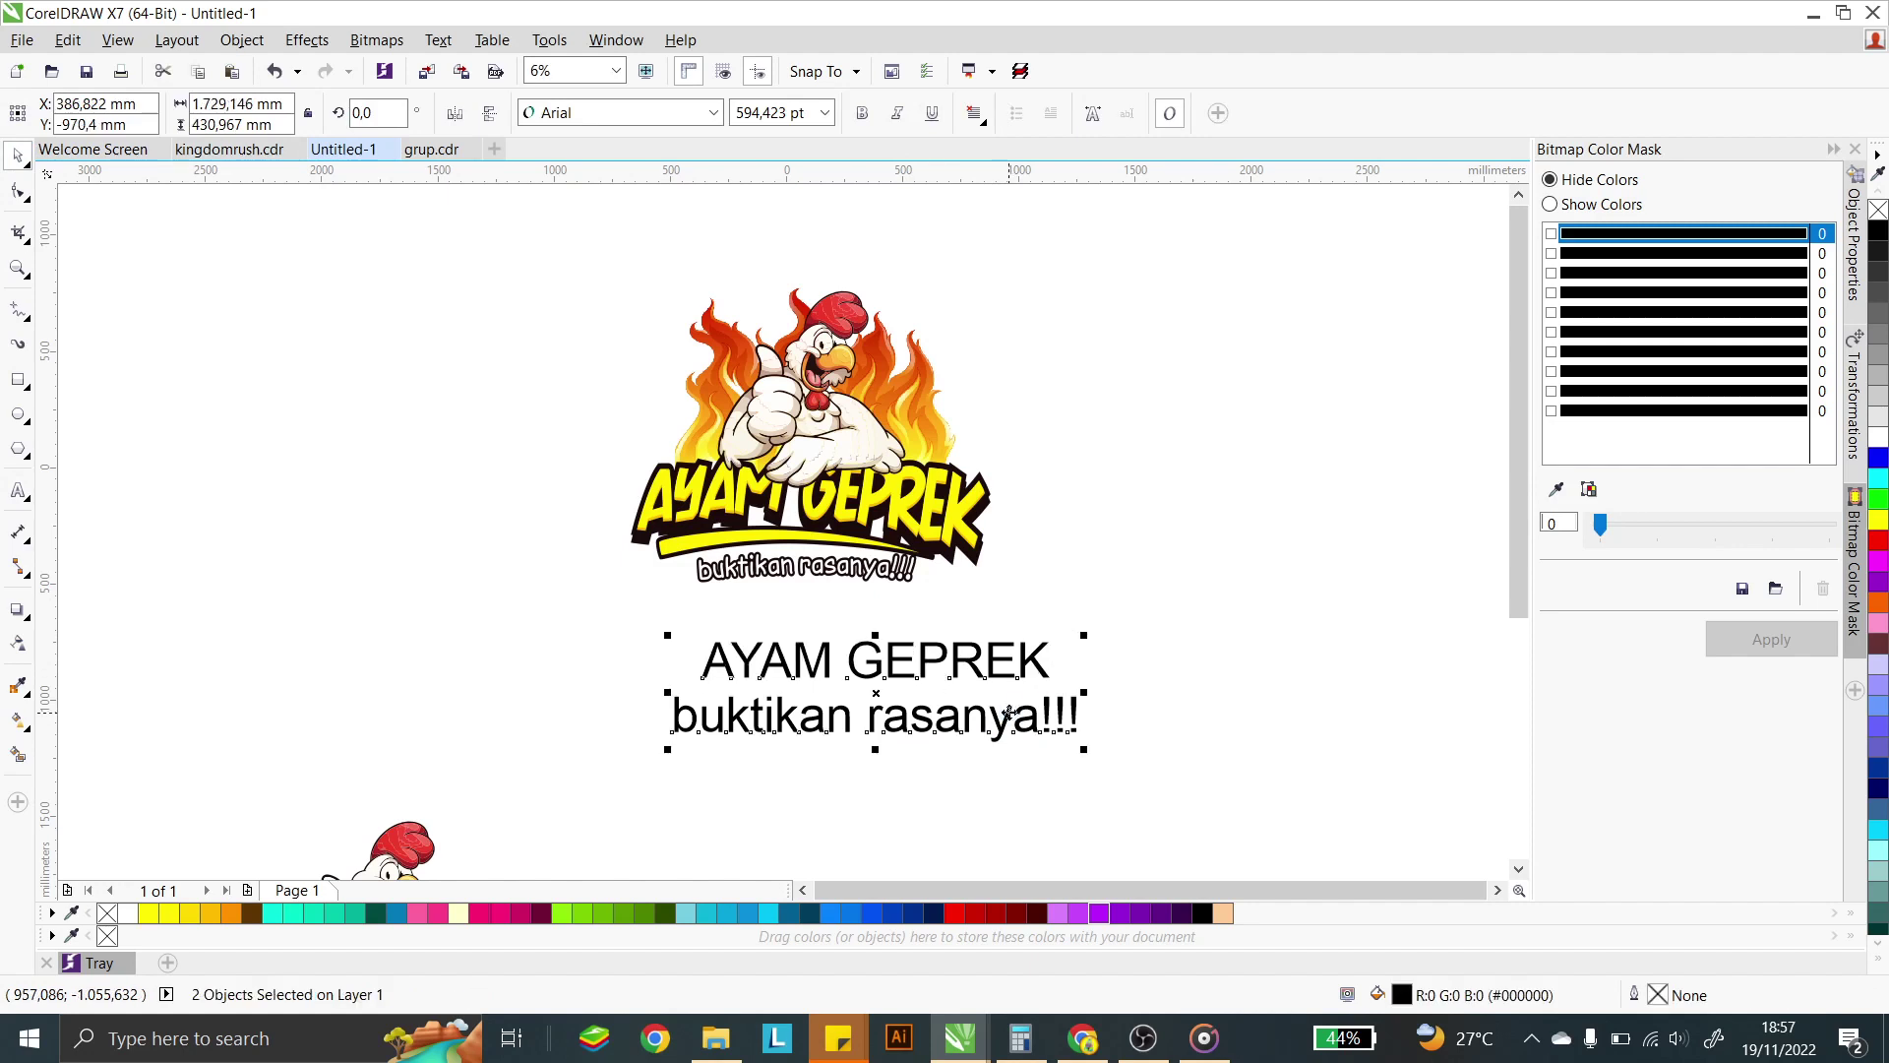
- Enlarge the new AYAM GEPREK line to about 662 pt and shrink the tagline to about 468 pt
click(1066, 597)
click(1028, 654)
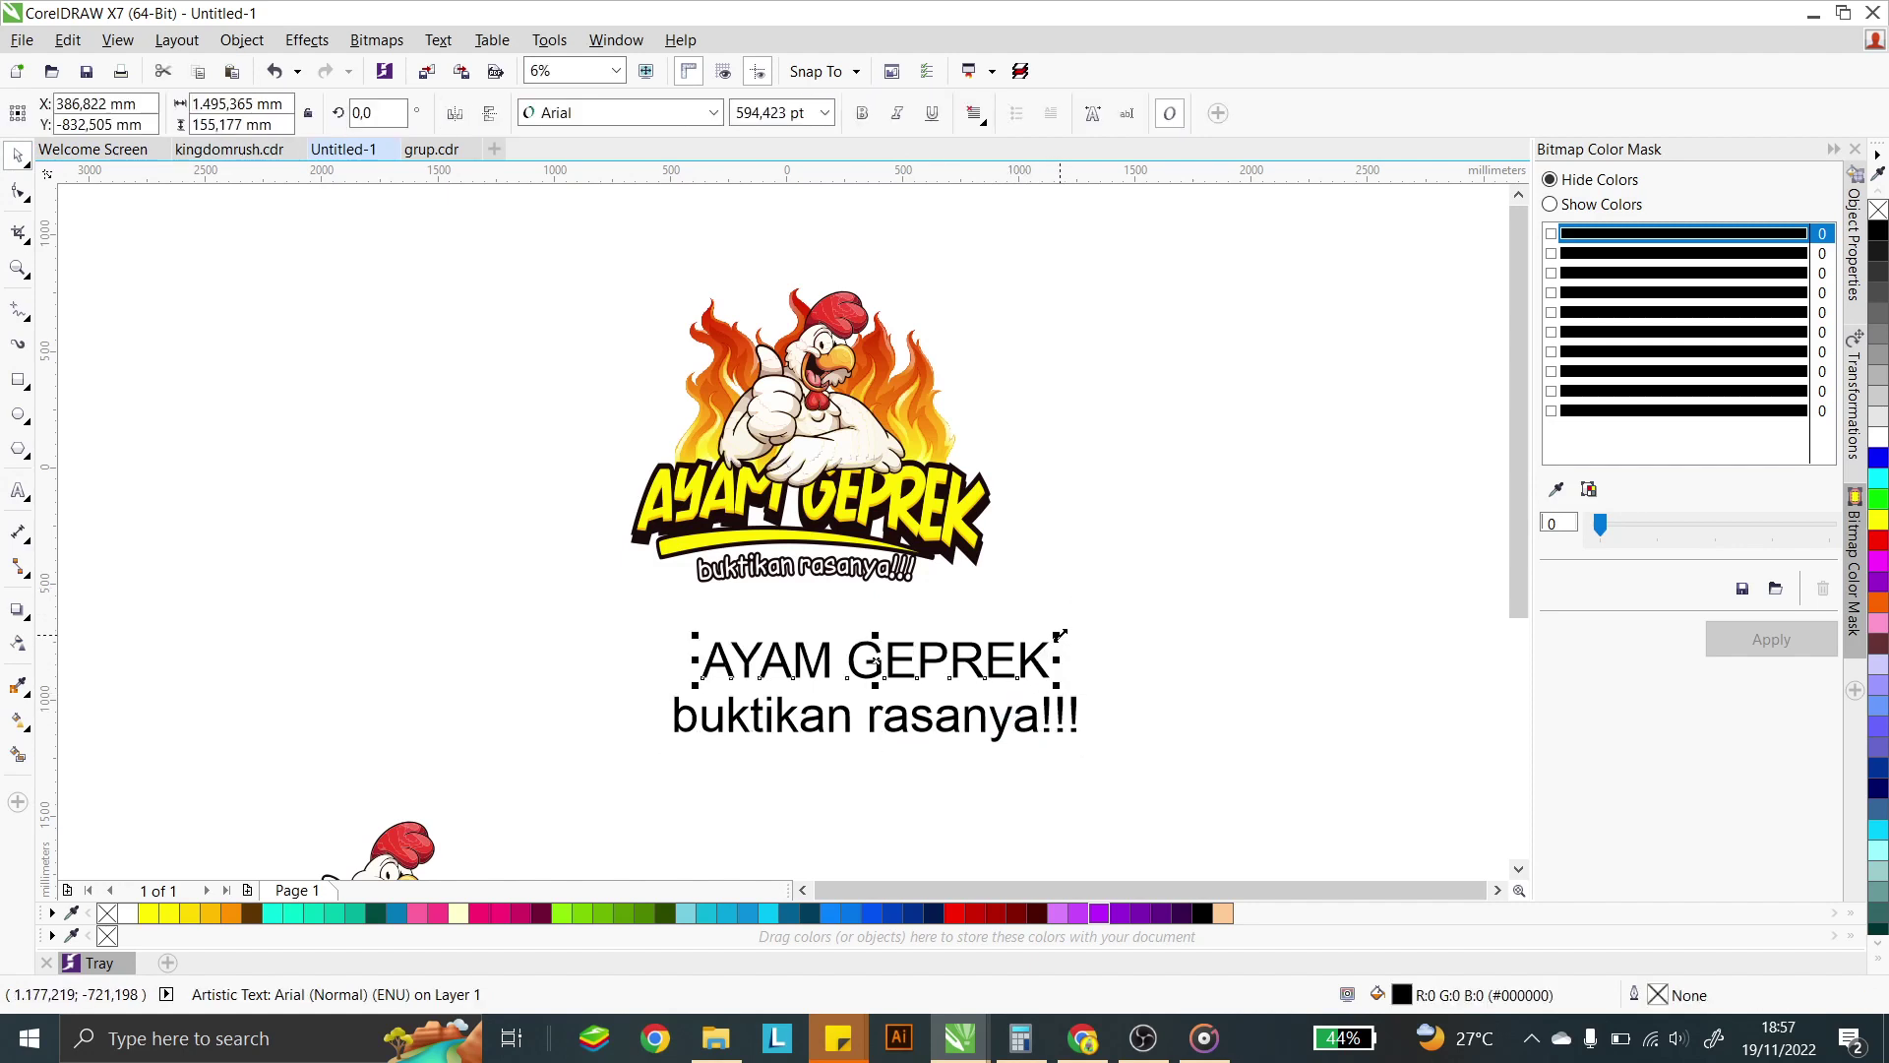
mouse_move(1059, 635)
mouse_down()
mouse_move(1130, 599)
mouse_move(1107, 632)
mouse_move(1068, 640)
mouse_up()
shift+click(1054, 738)
click(1067, 467)
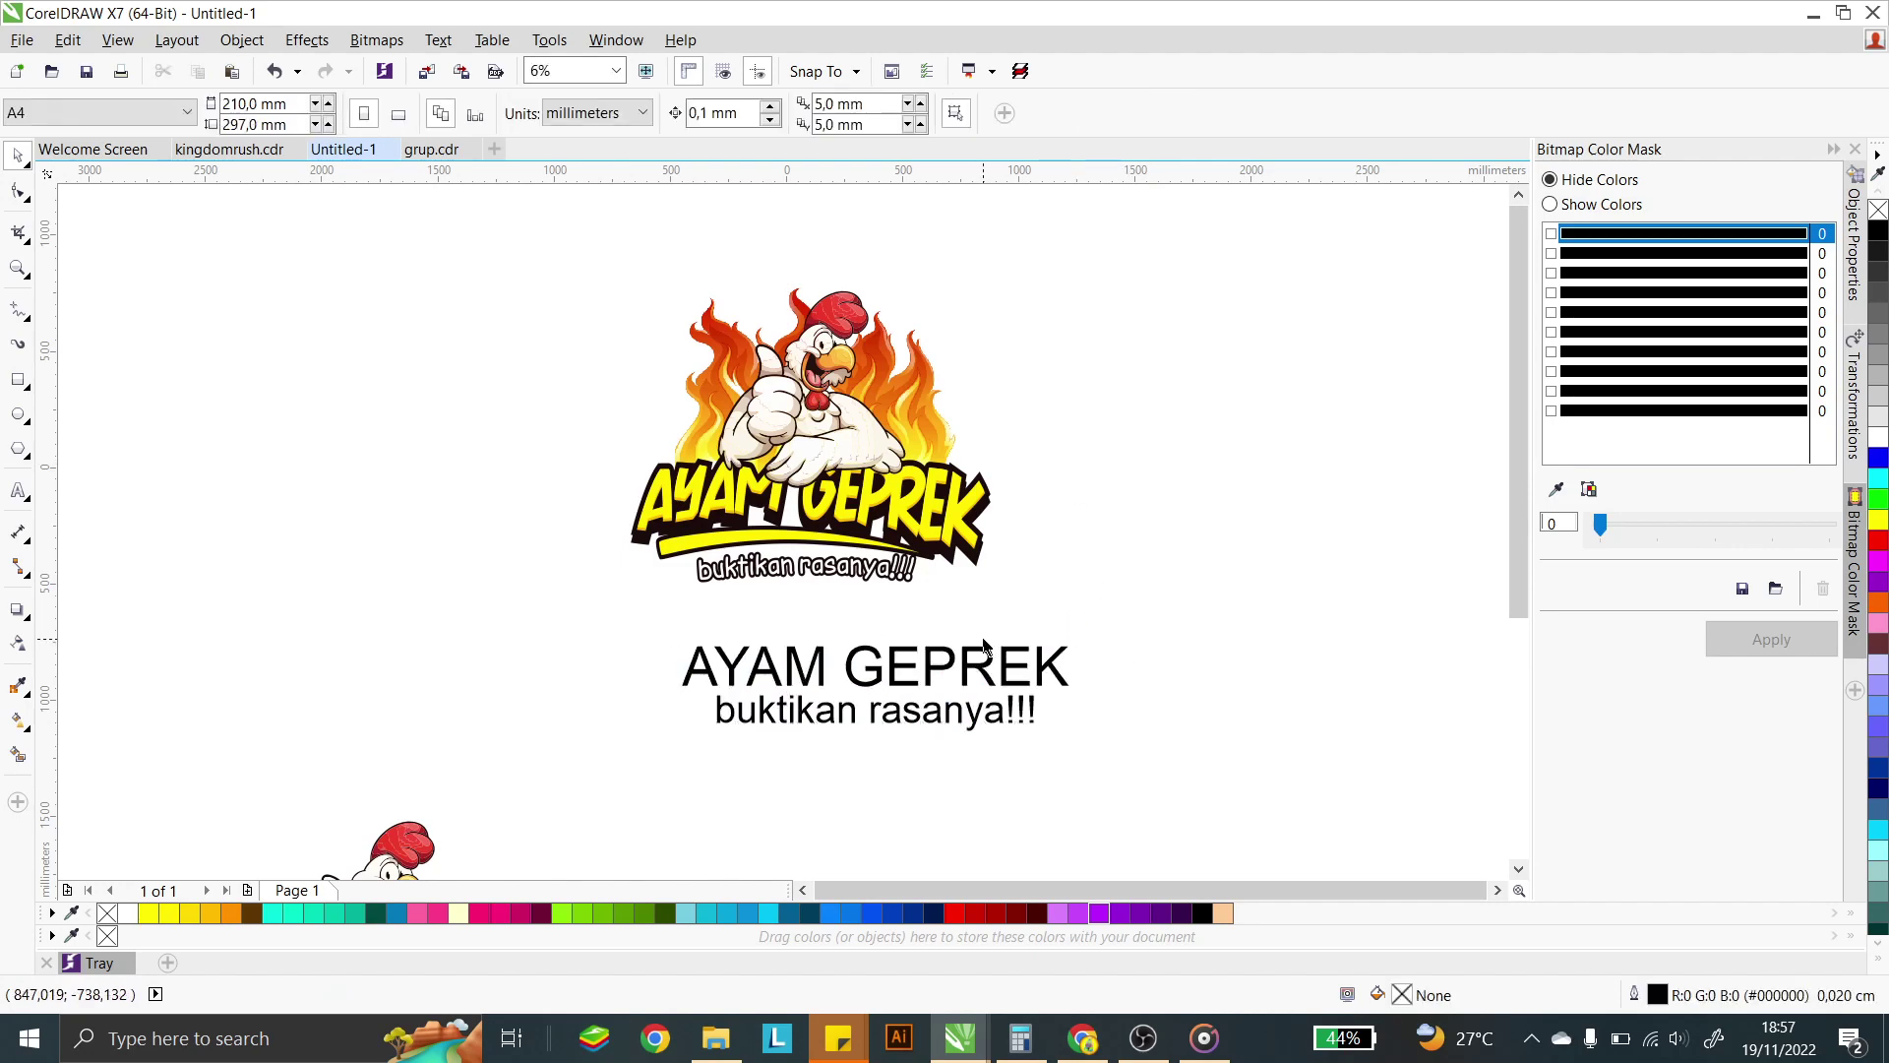
- Set the new AYAM GEPREK line to the Virus Killer font and enlarge it to about 983 pt
click(987, 679)
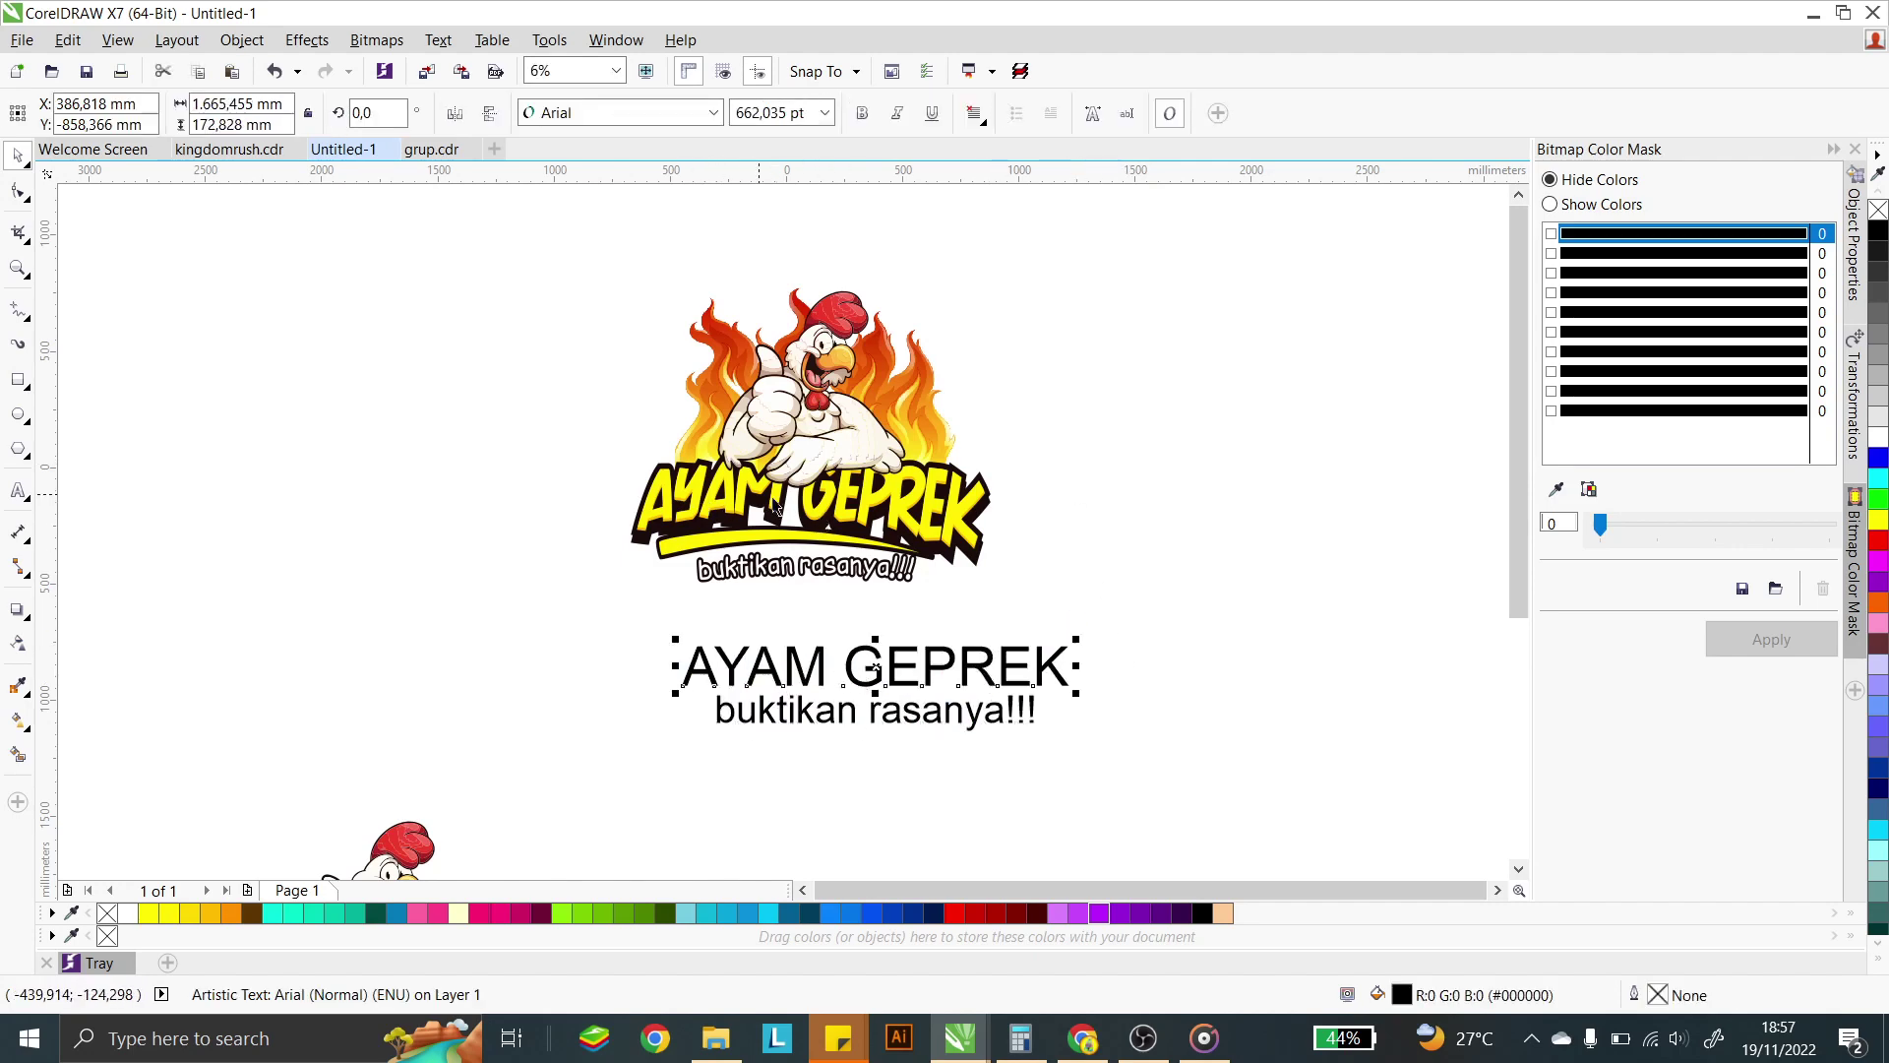
click(713, 112)
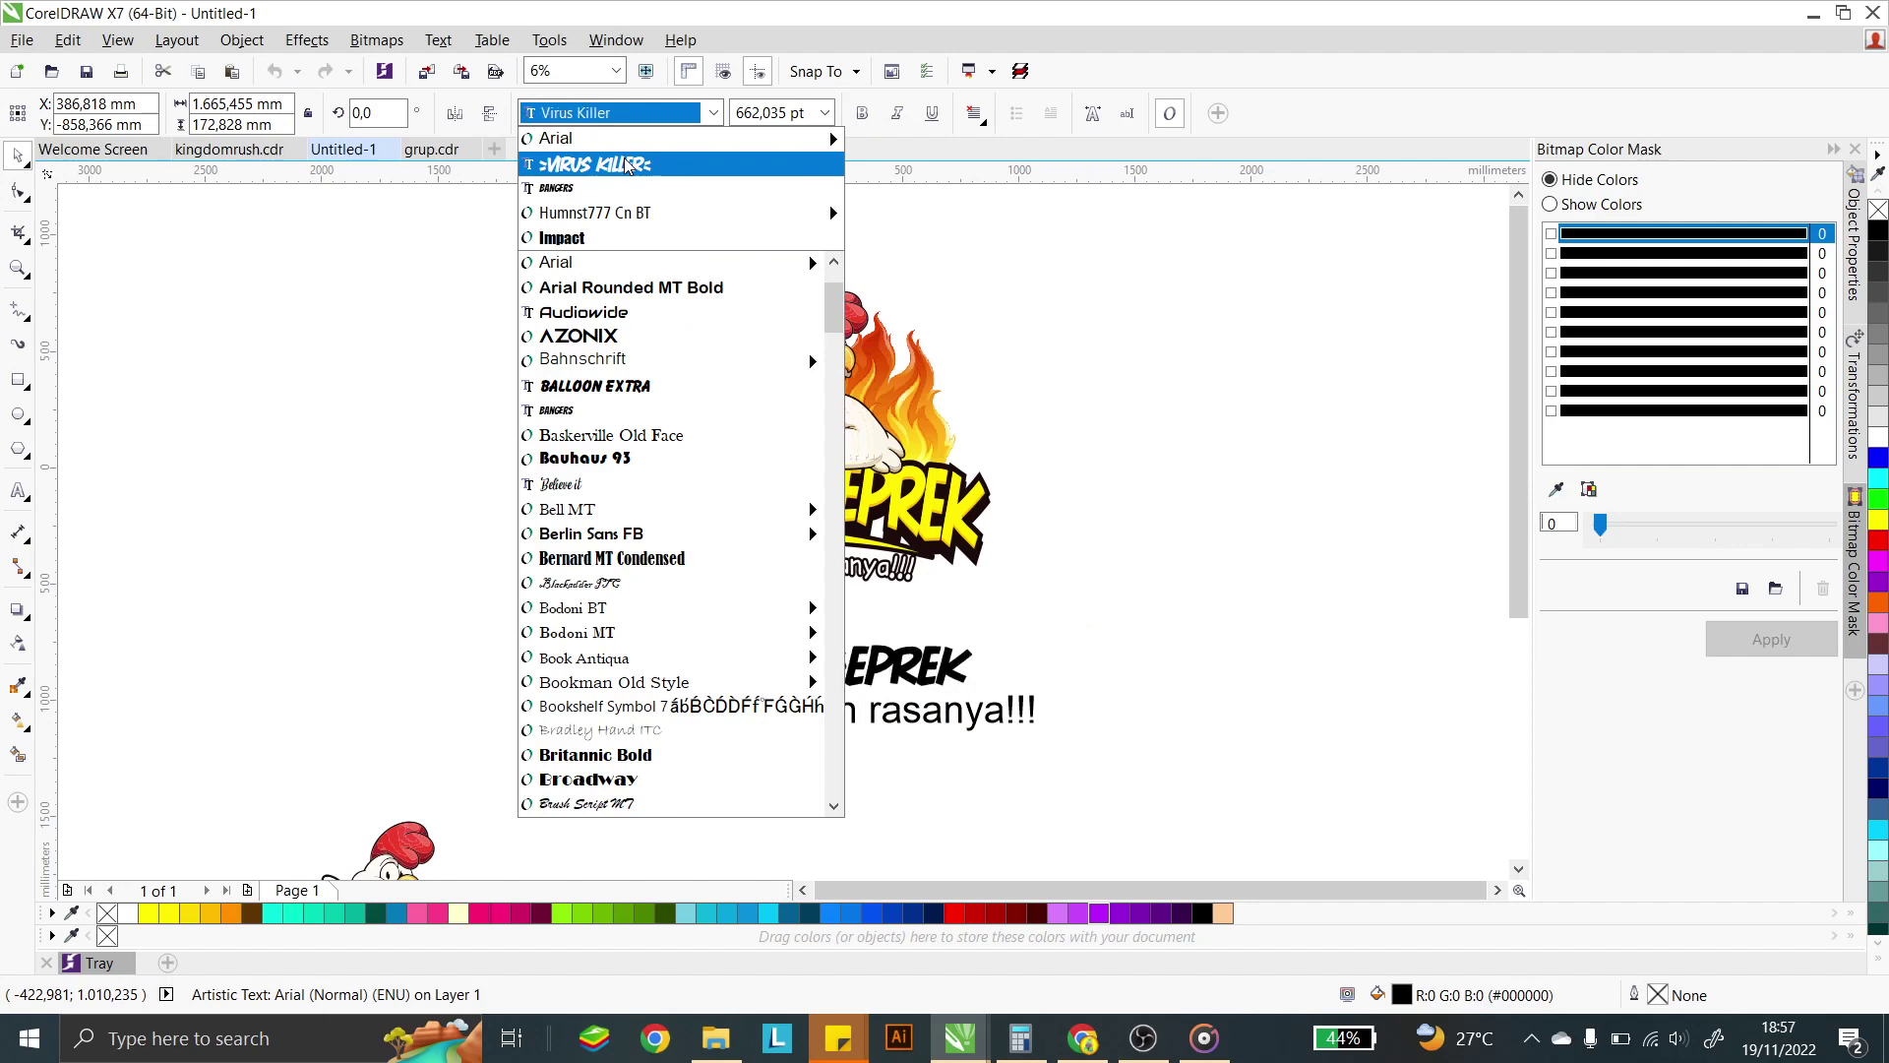
click(660, 170)
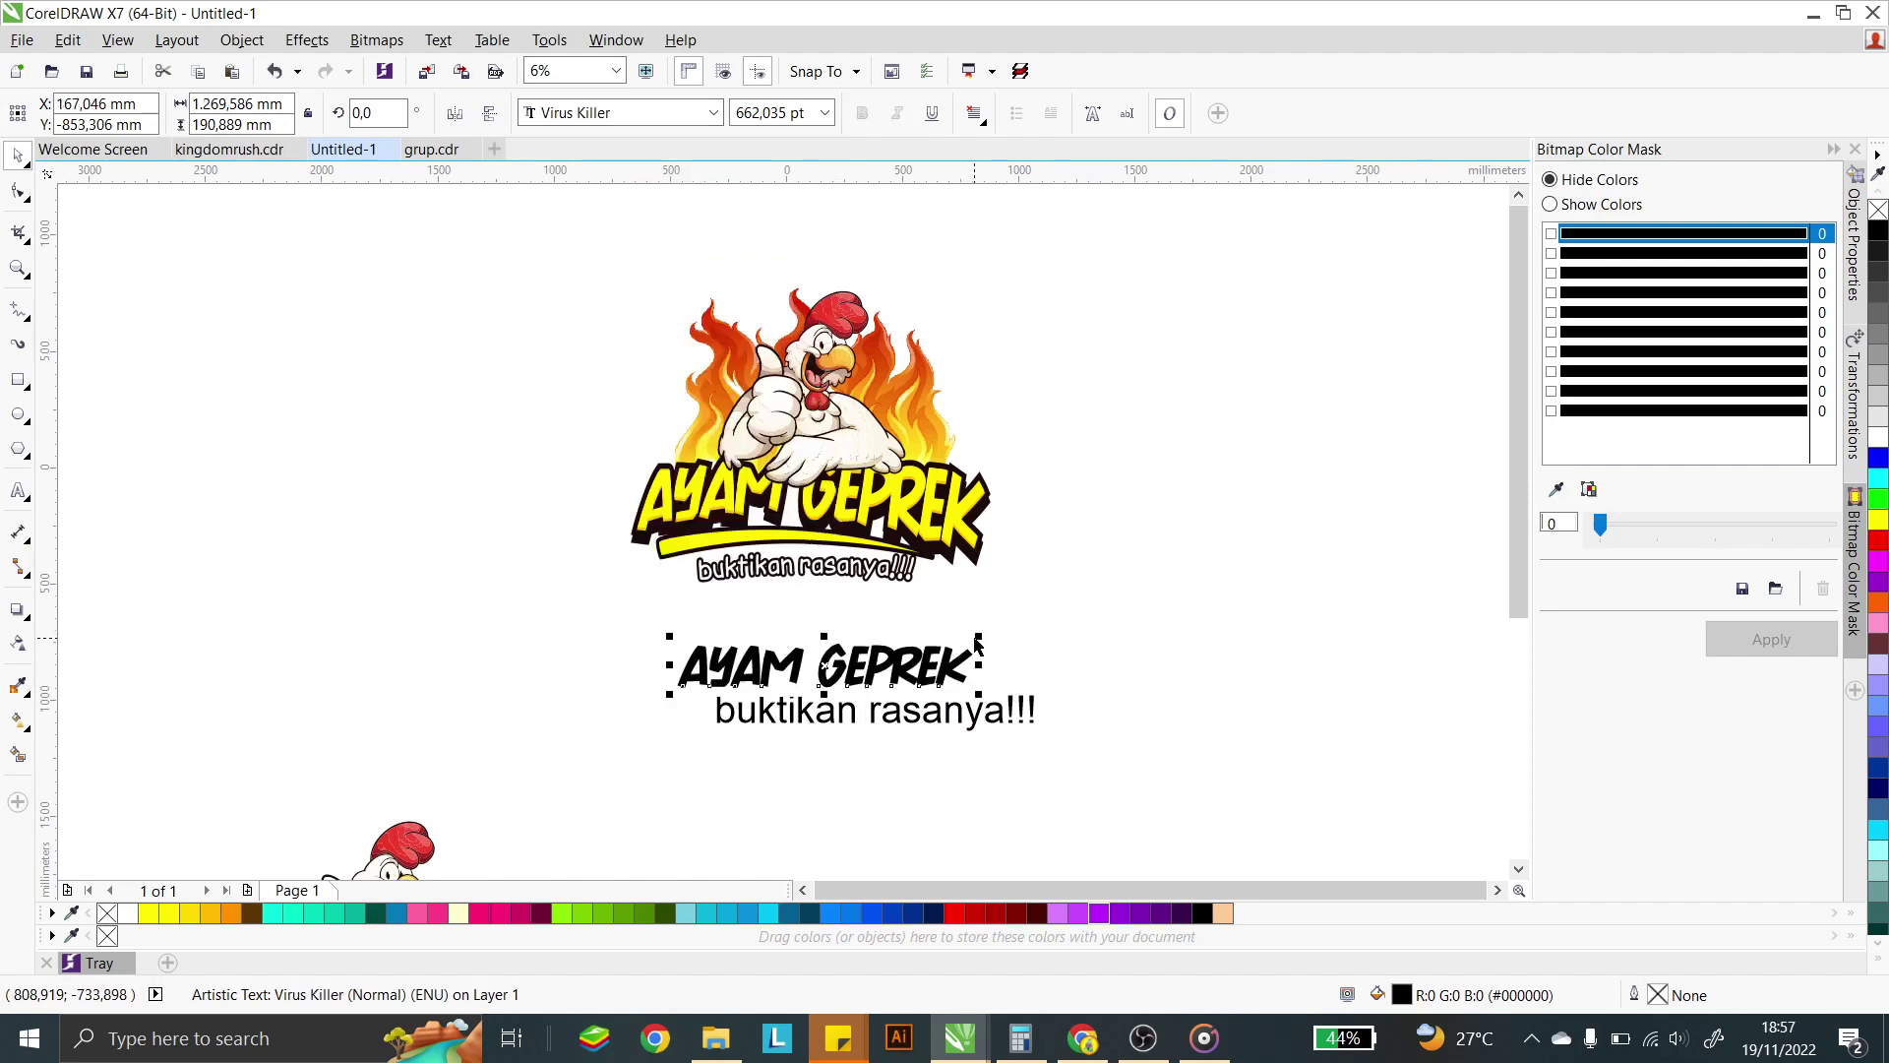
drag(980, 638, 1050, 620)
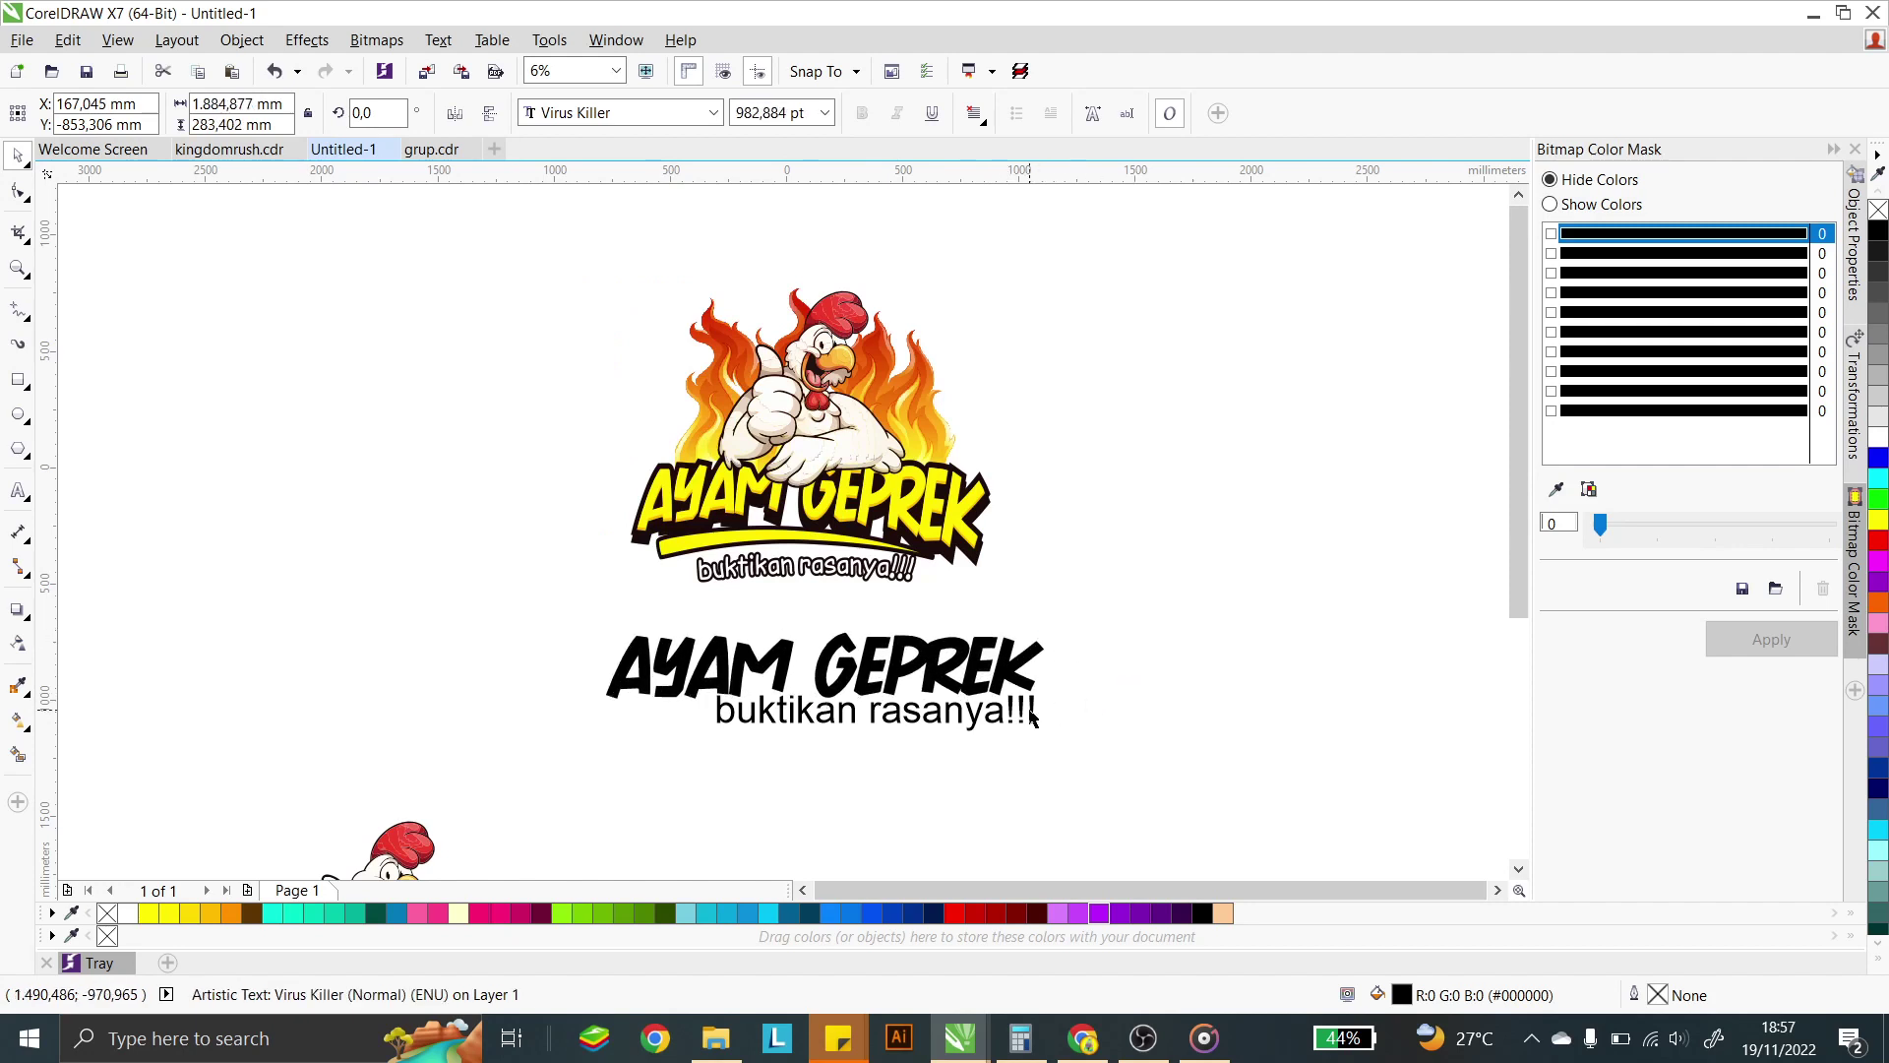
key(Escape)
- Centre the new tagline under the AYAM GEPREK title and move it slightly lower to clear the title
click(986, 718)
shift+click(987, 674)
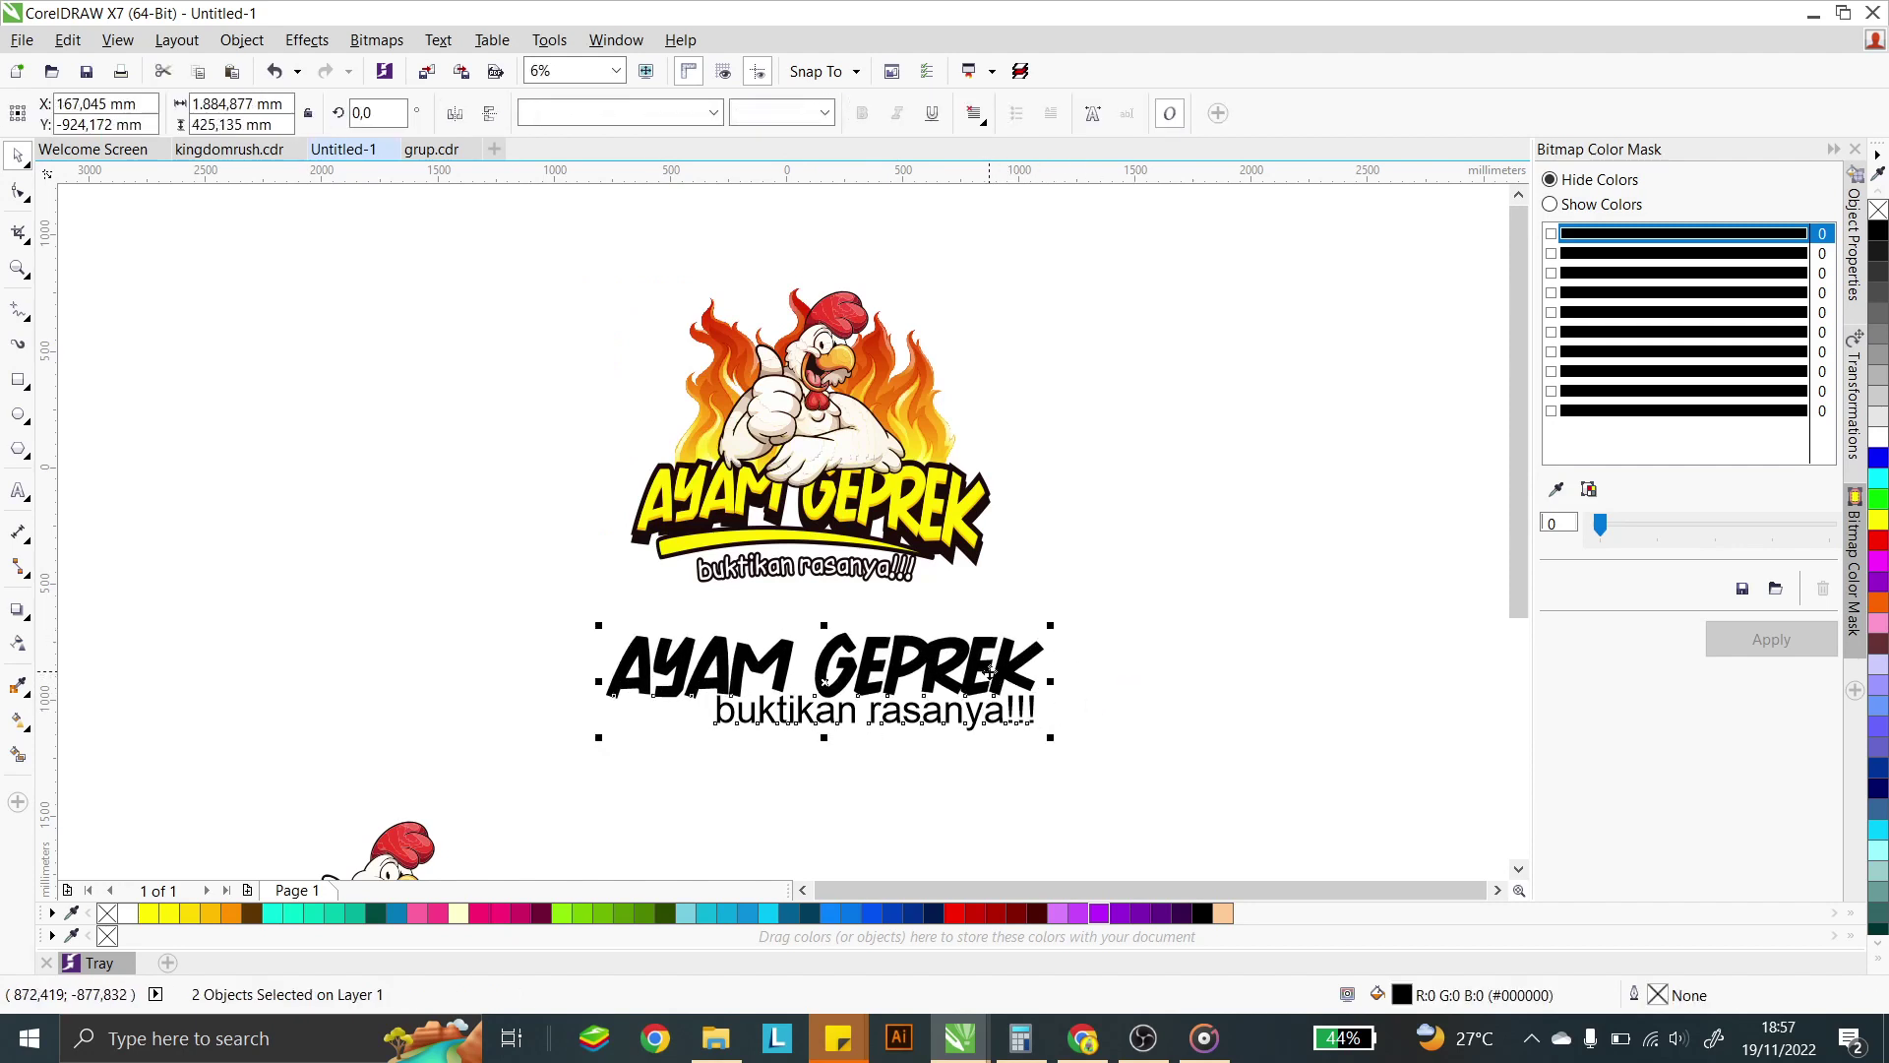
key(c)
key(Escape)
click(815, 710)
drag(816, 711, 816, 726)
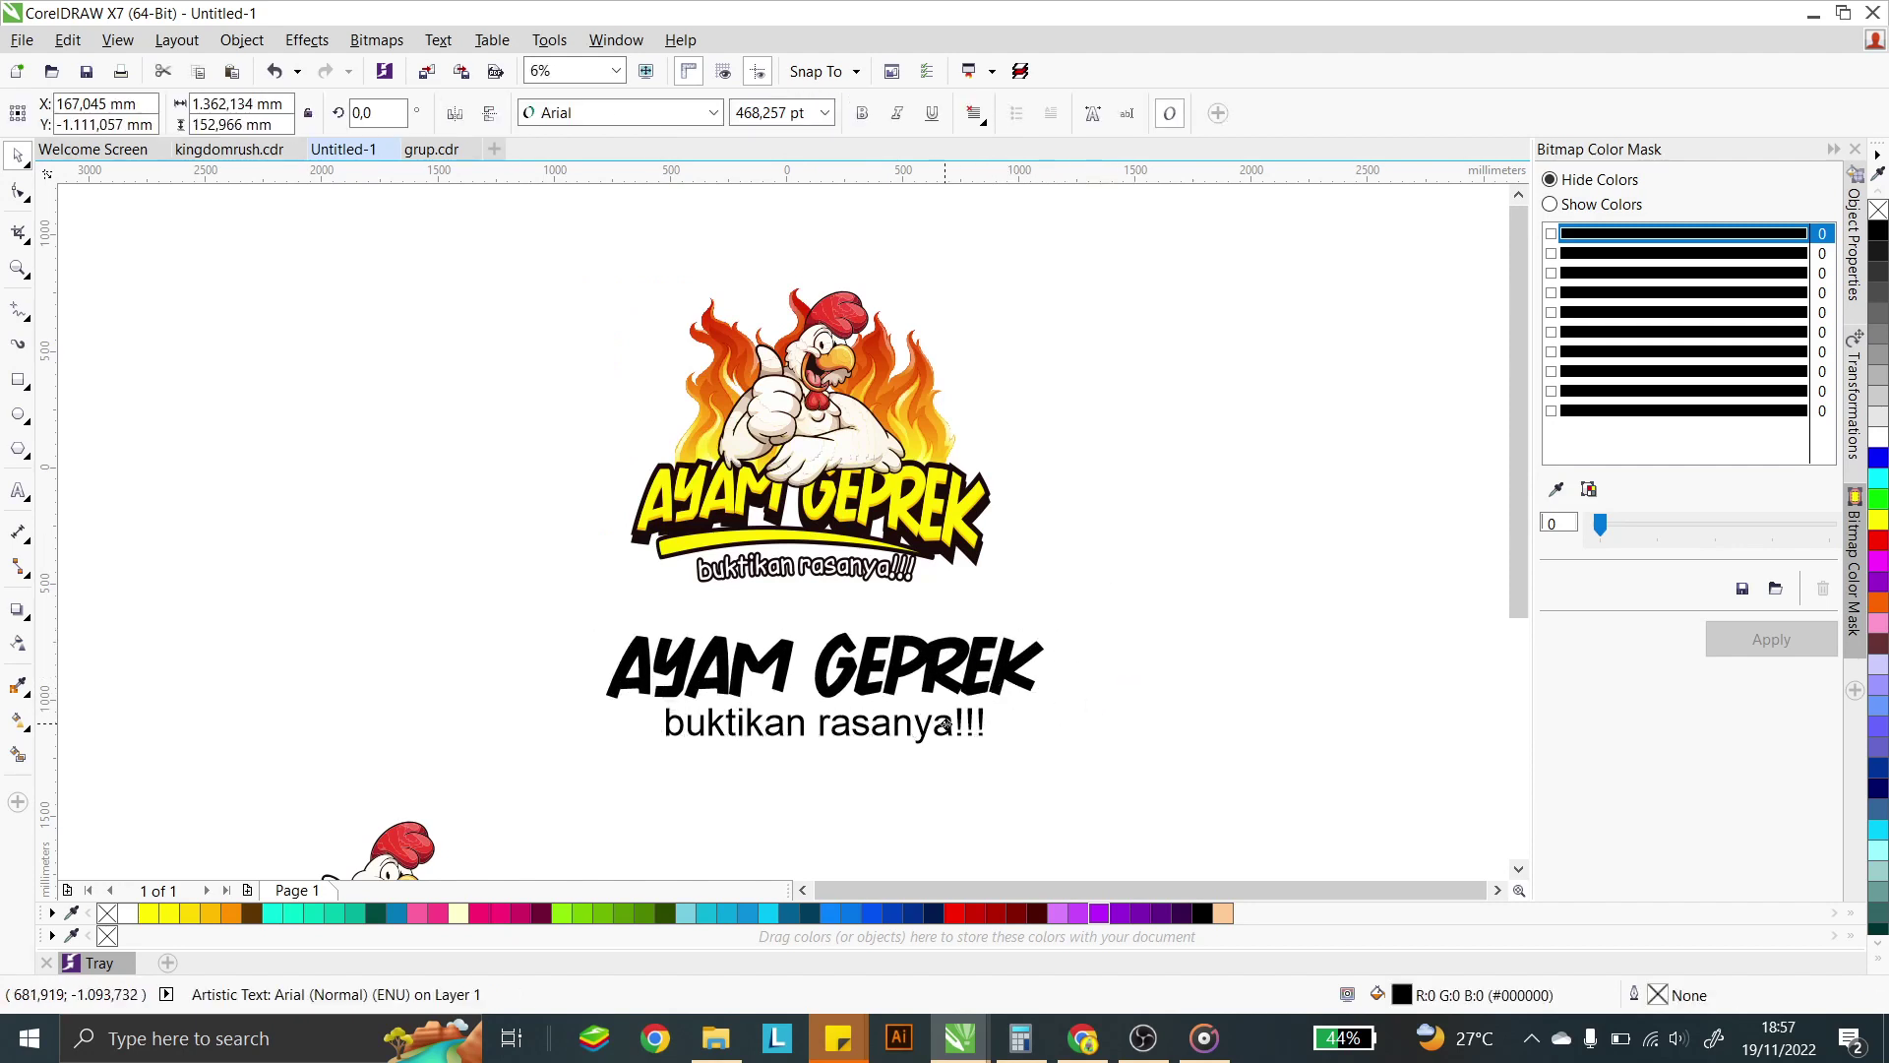
- Browse the fonts for the new tagline and apply Franklin Gothic Medium Cond
click(554, 115)
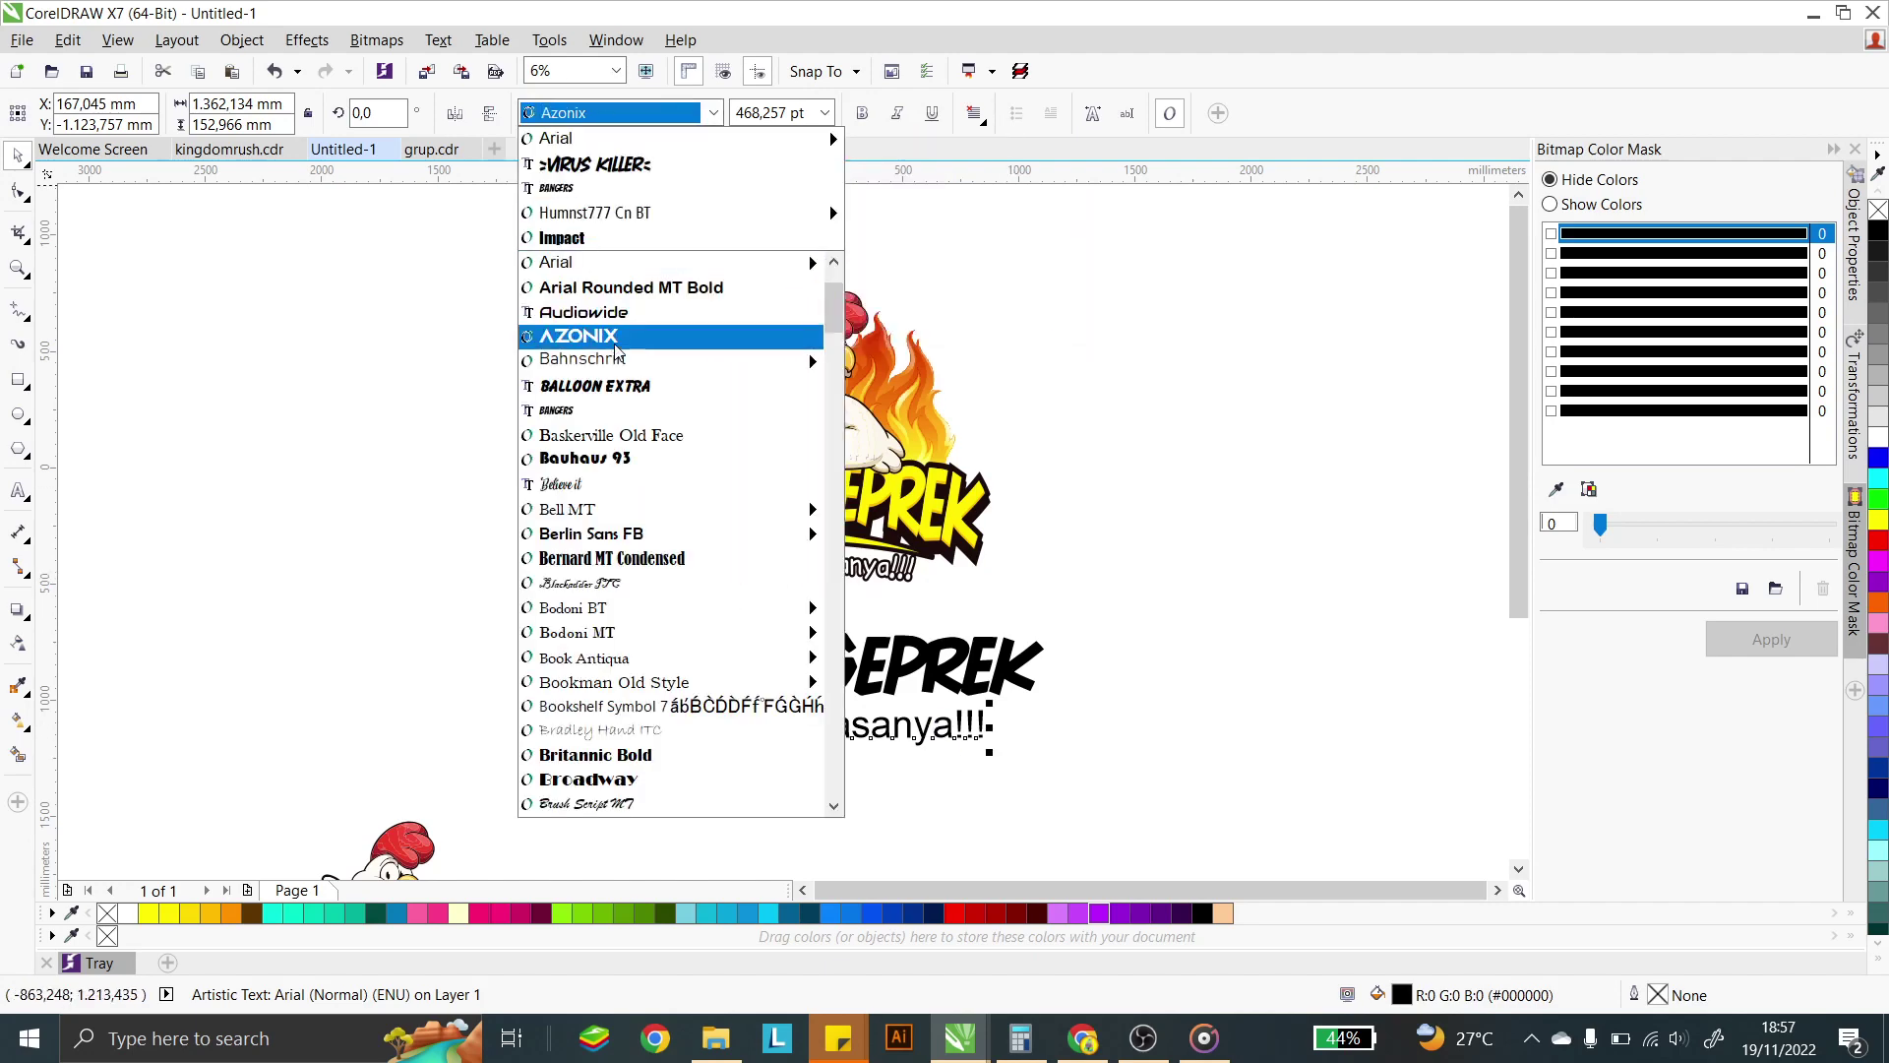
scroll(648, 396, down, 7)
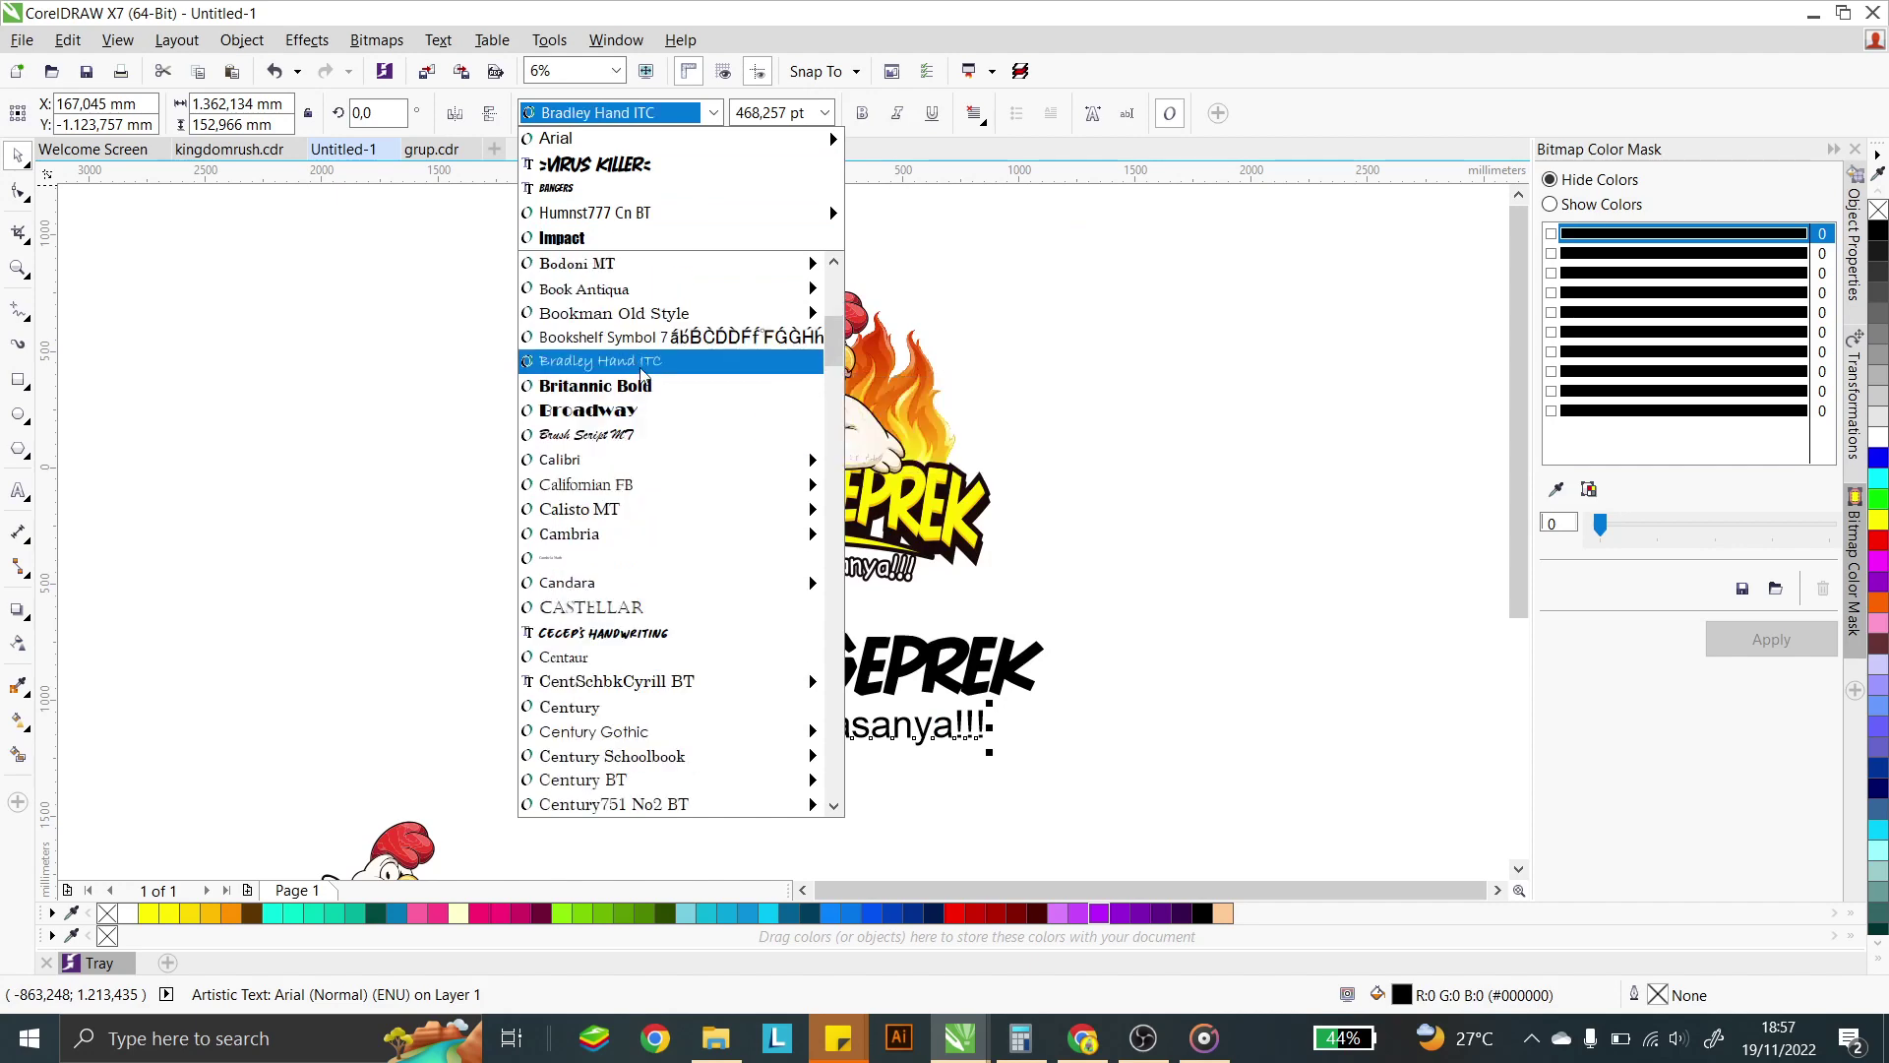
scroll(642, 393, down, 7)
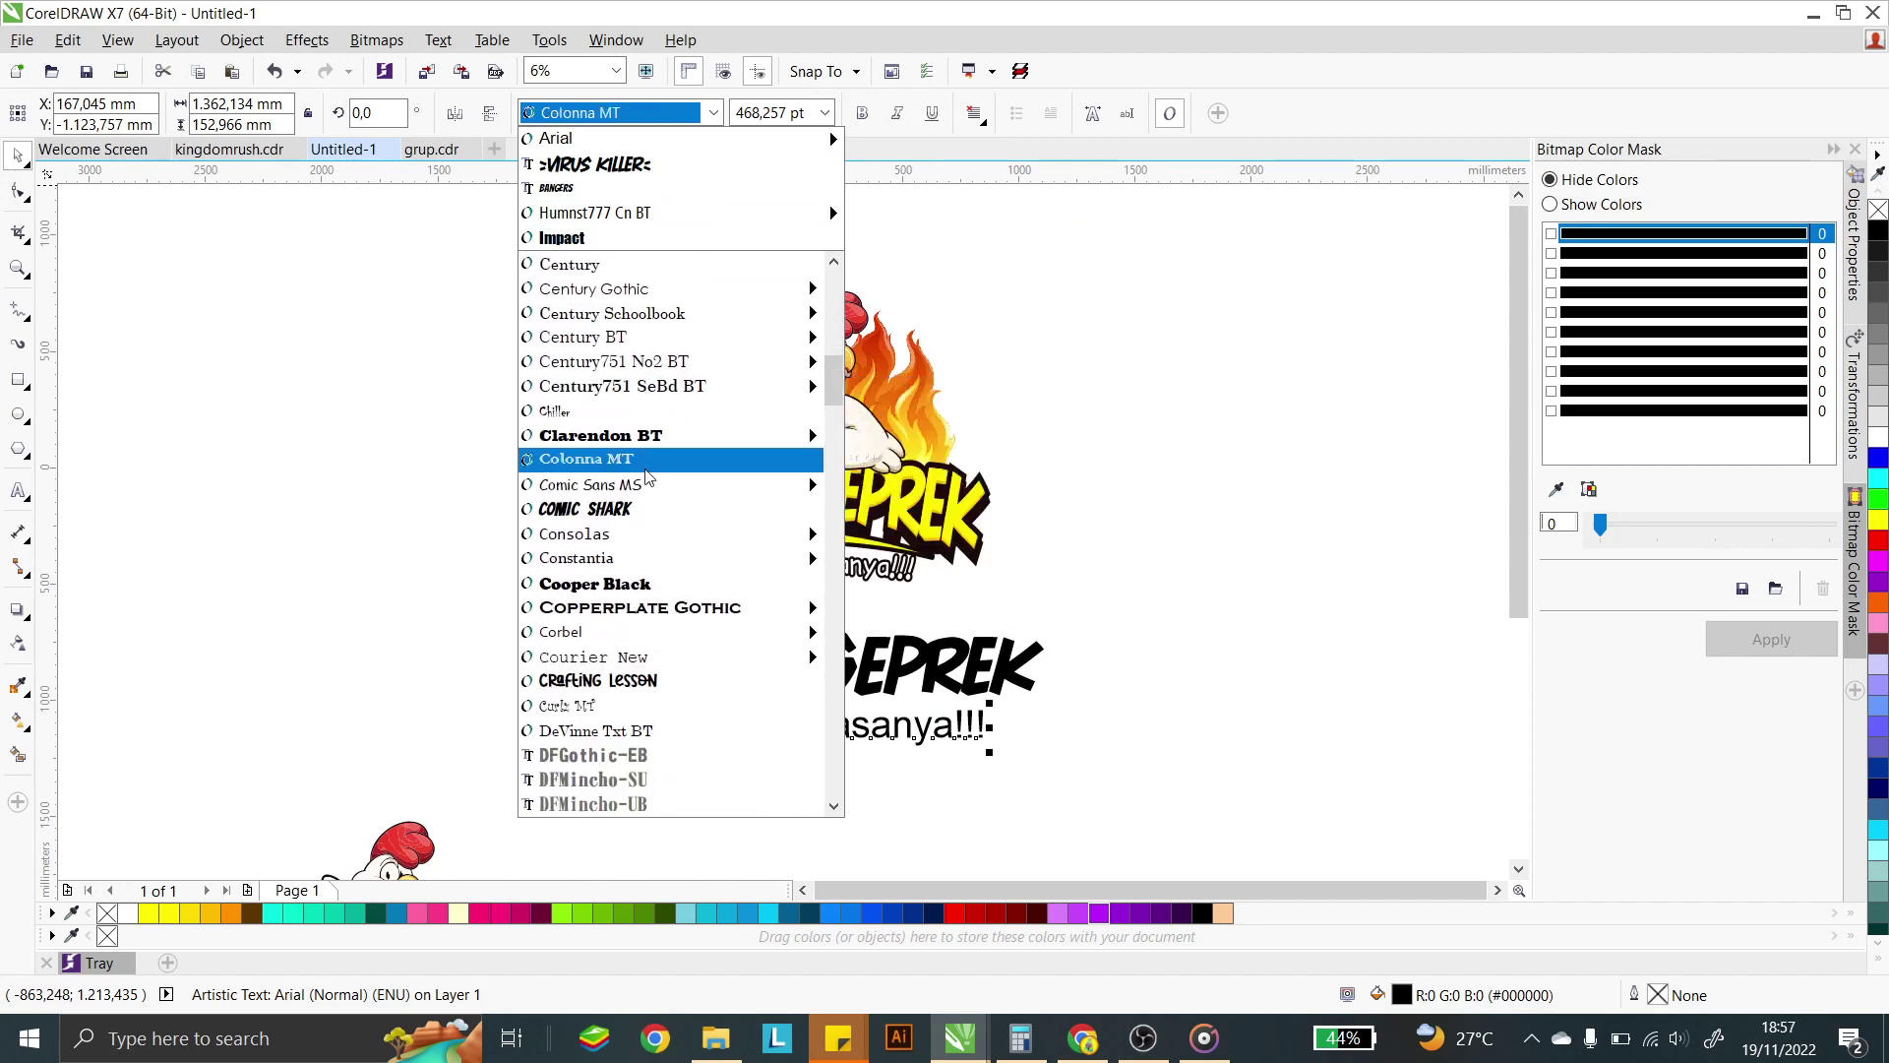
scroll(649, 492, down, 5)
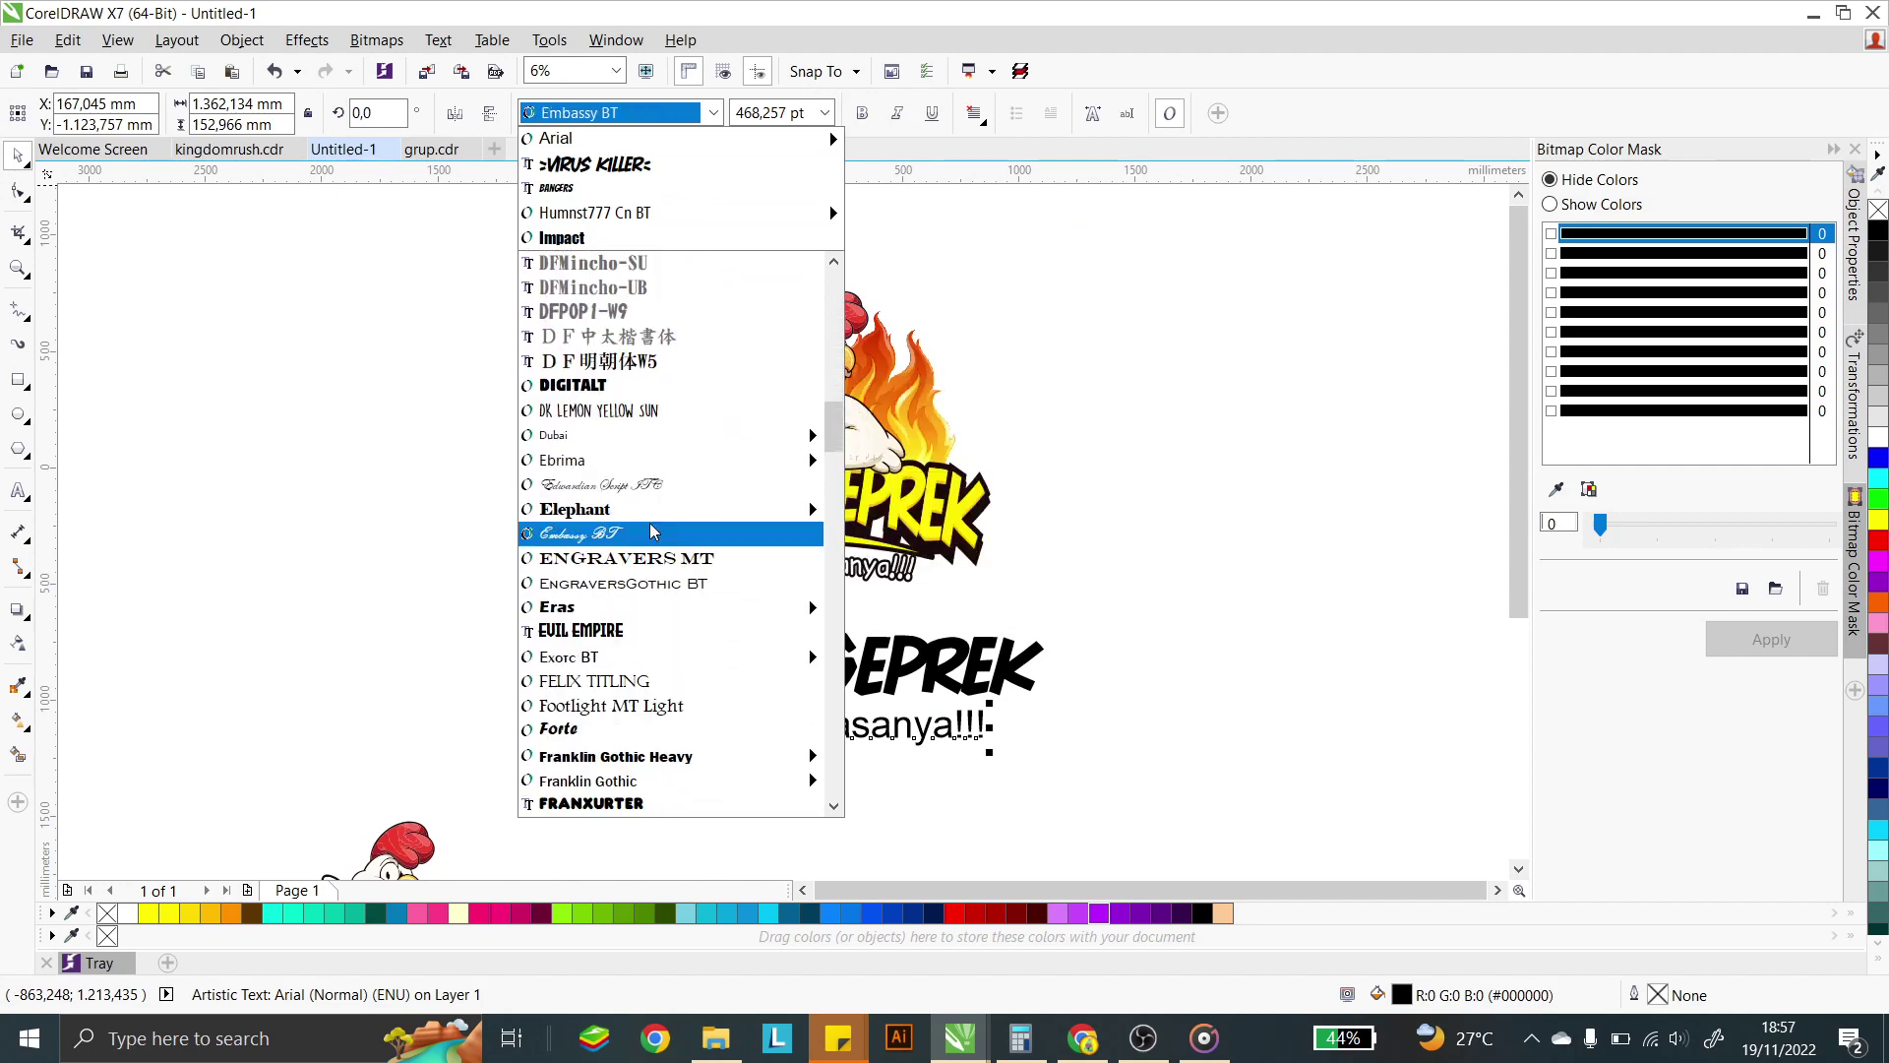
scroll(649, 536, down, 2)
mouse_move(738, 548)
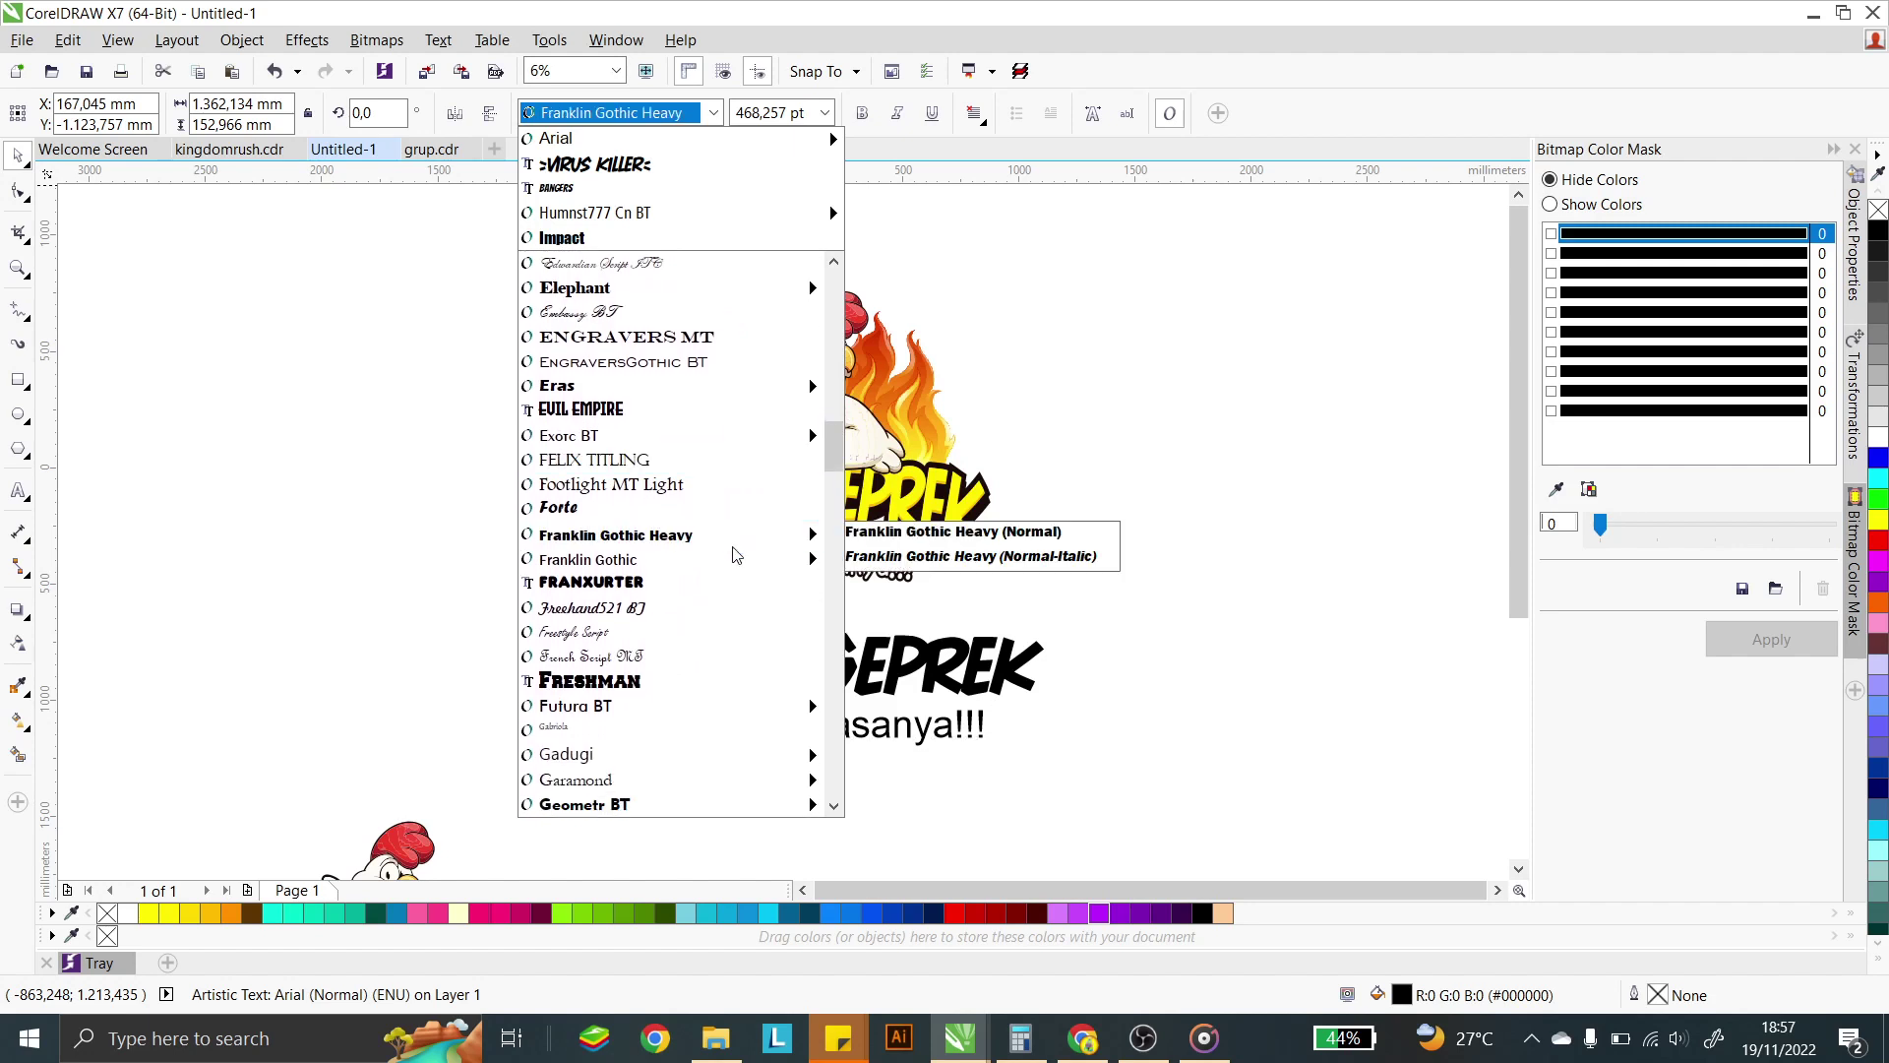
click(1030, 594)
- Set the new tagline to QDBetterComicSans, matching the font of the finished logo's tagline
click(822, 566)
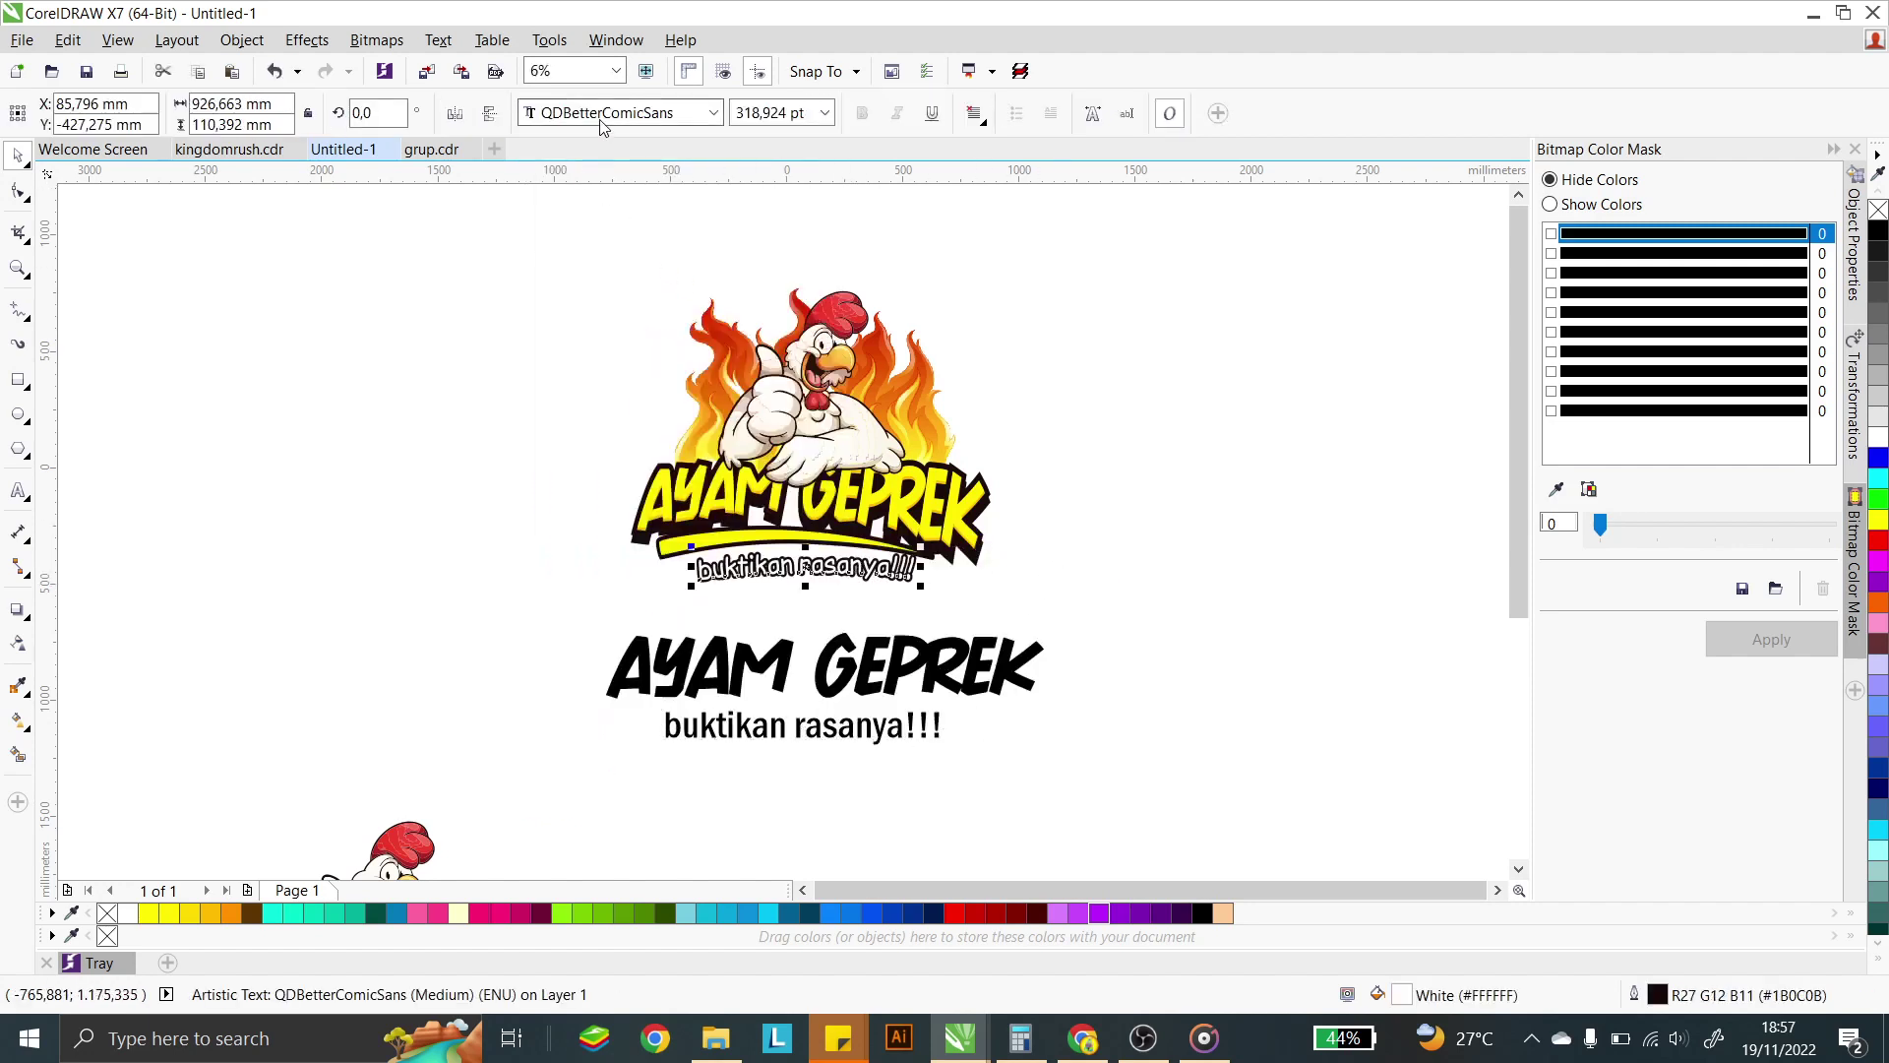
click(652, 246)
click(767, 736)
click(610, 113)
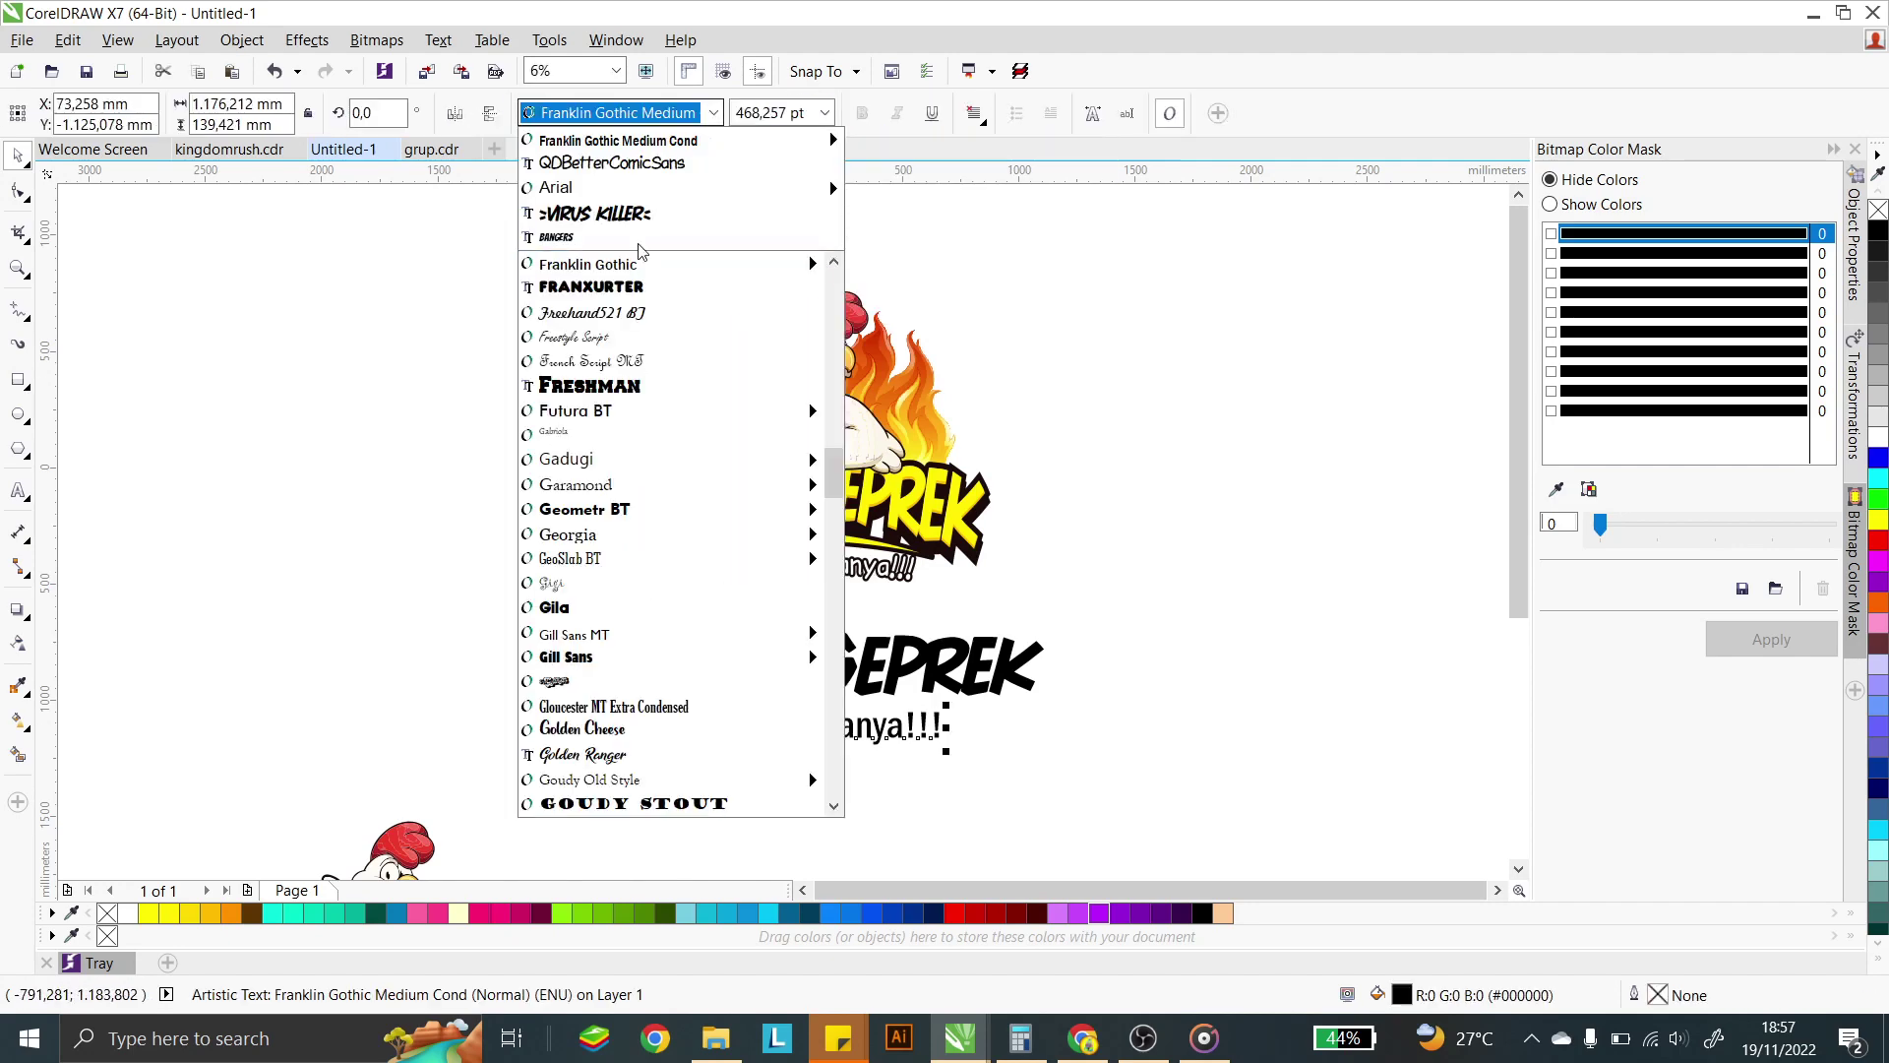
click(609, 158)
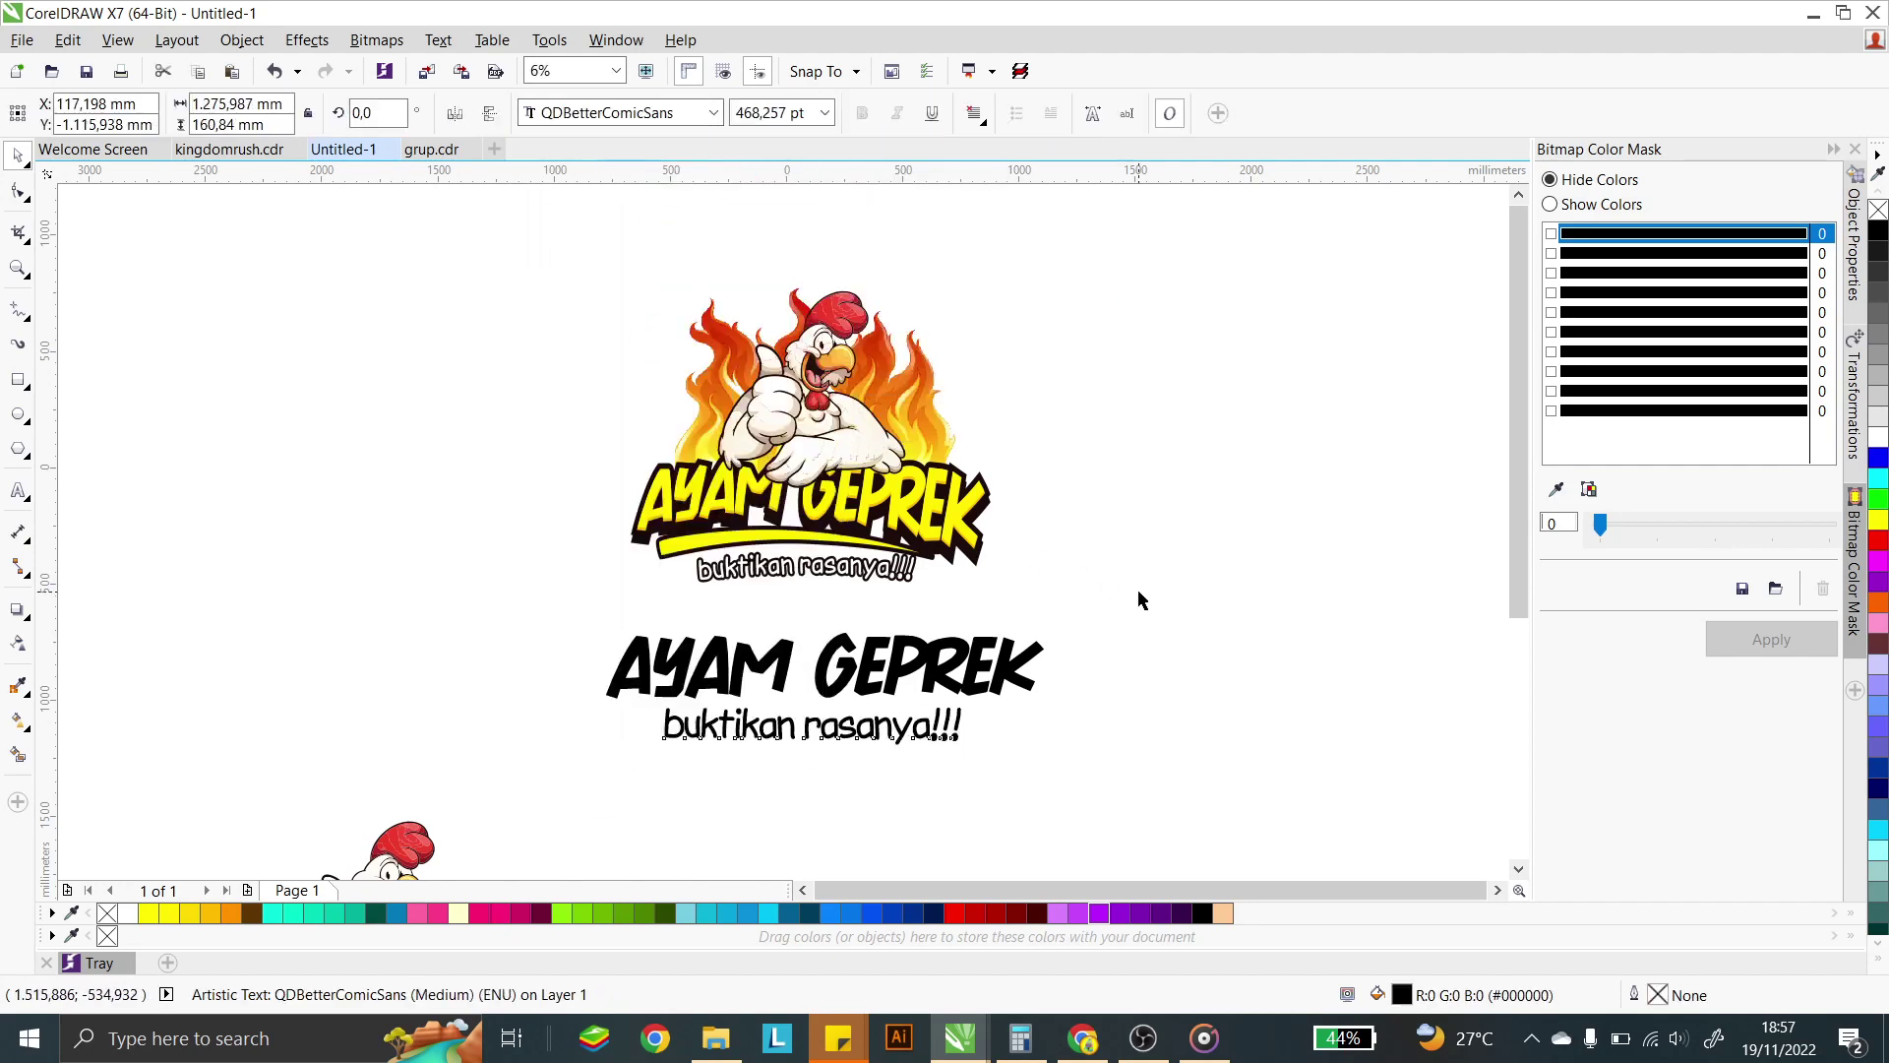
scroll(856, 718, up, 2)
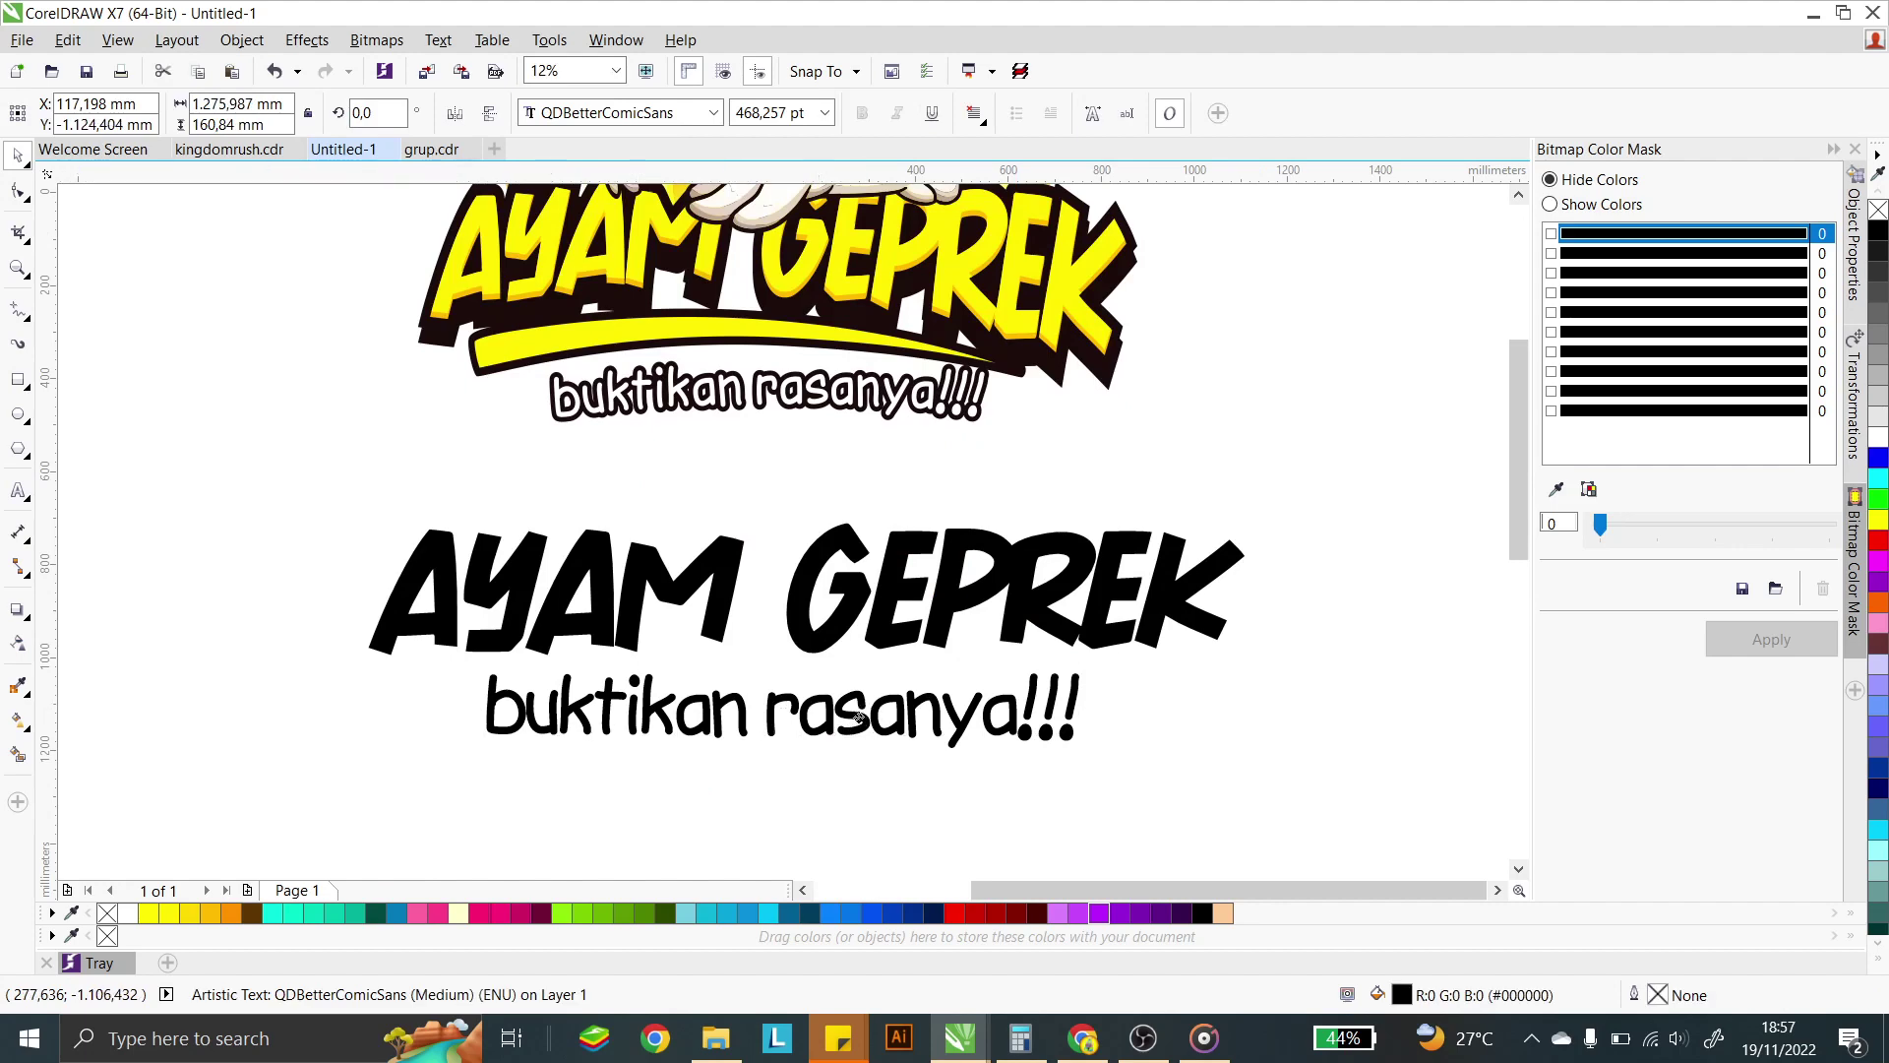
- Move the new AYAM GEPREK title and its tagline together further down, away from the finished logo
shift+click(875, 630)
scroll(768, 624, down, 2)
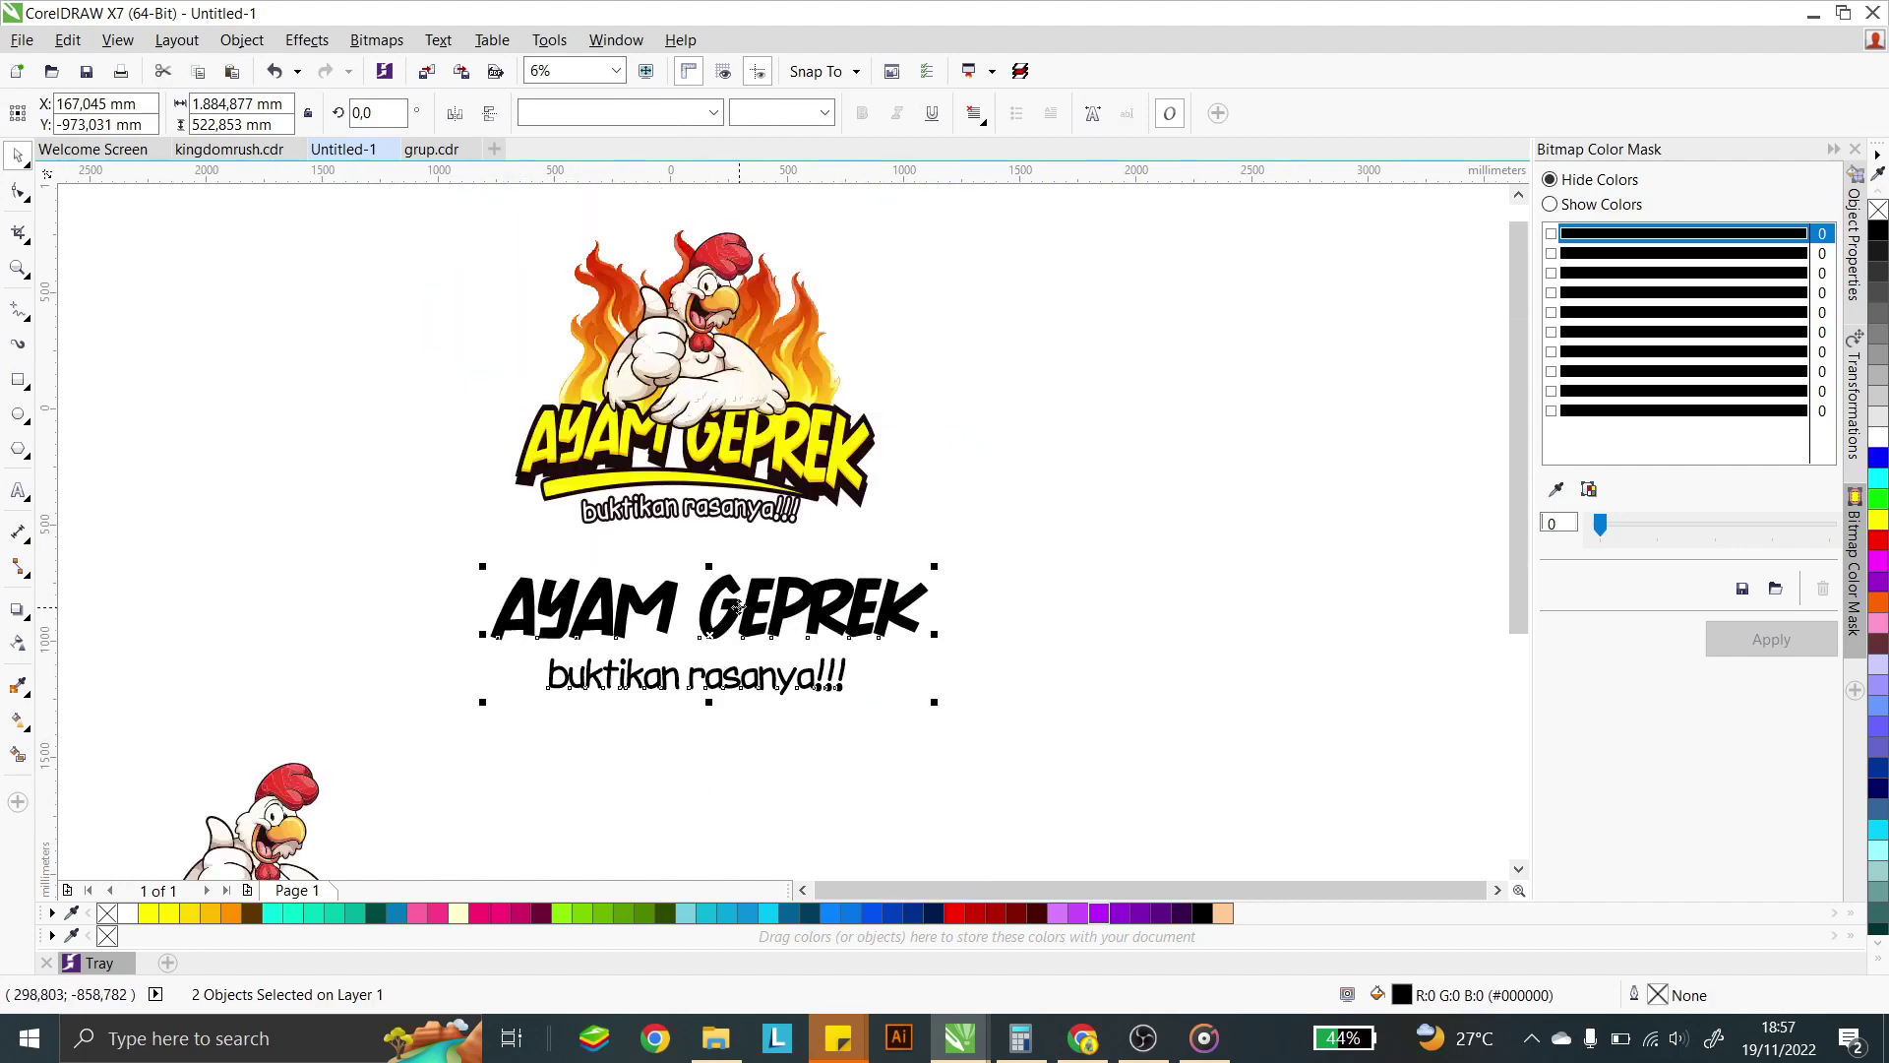
drag(736, 605, 734, 739)
scroll(626, 582, down, 2)
scroll(489, 745, up, 2)
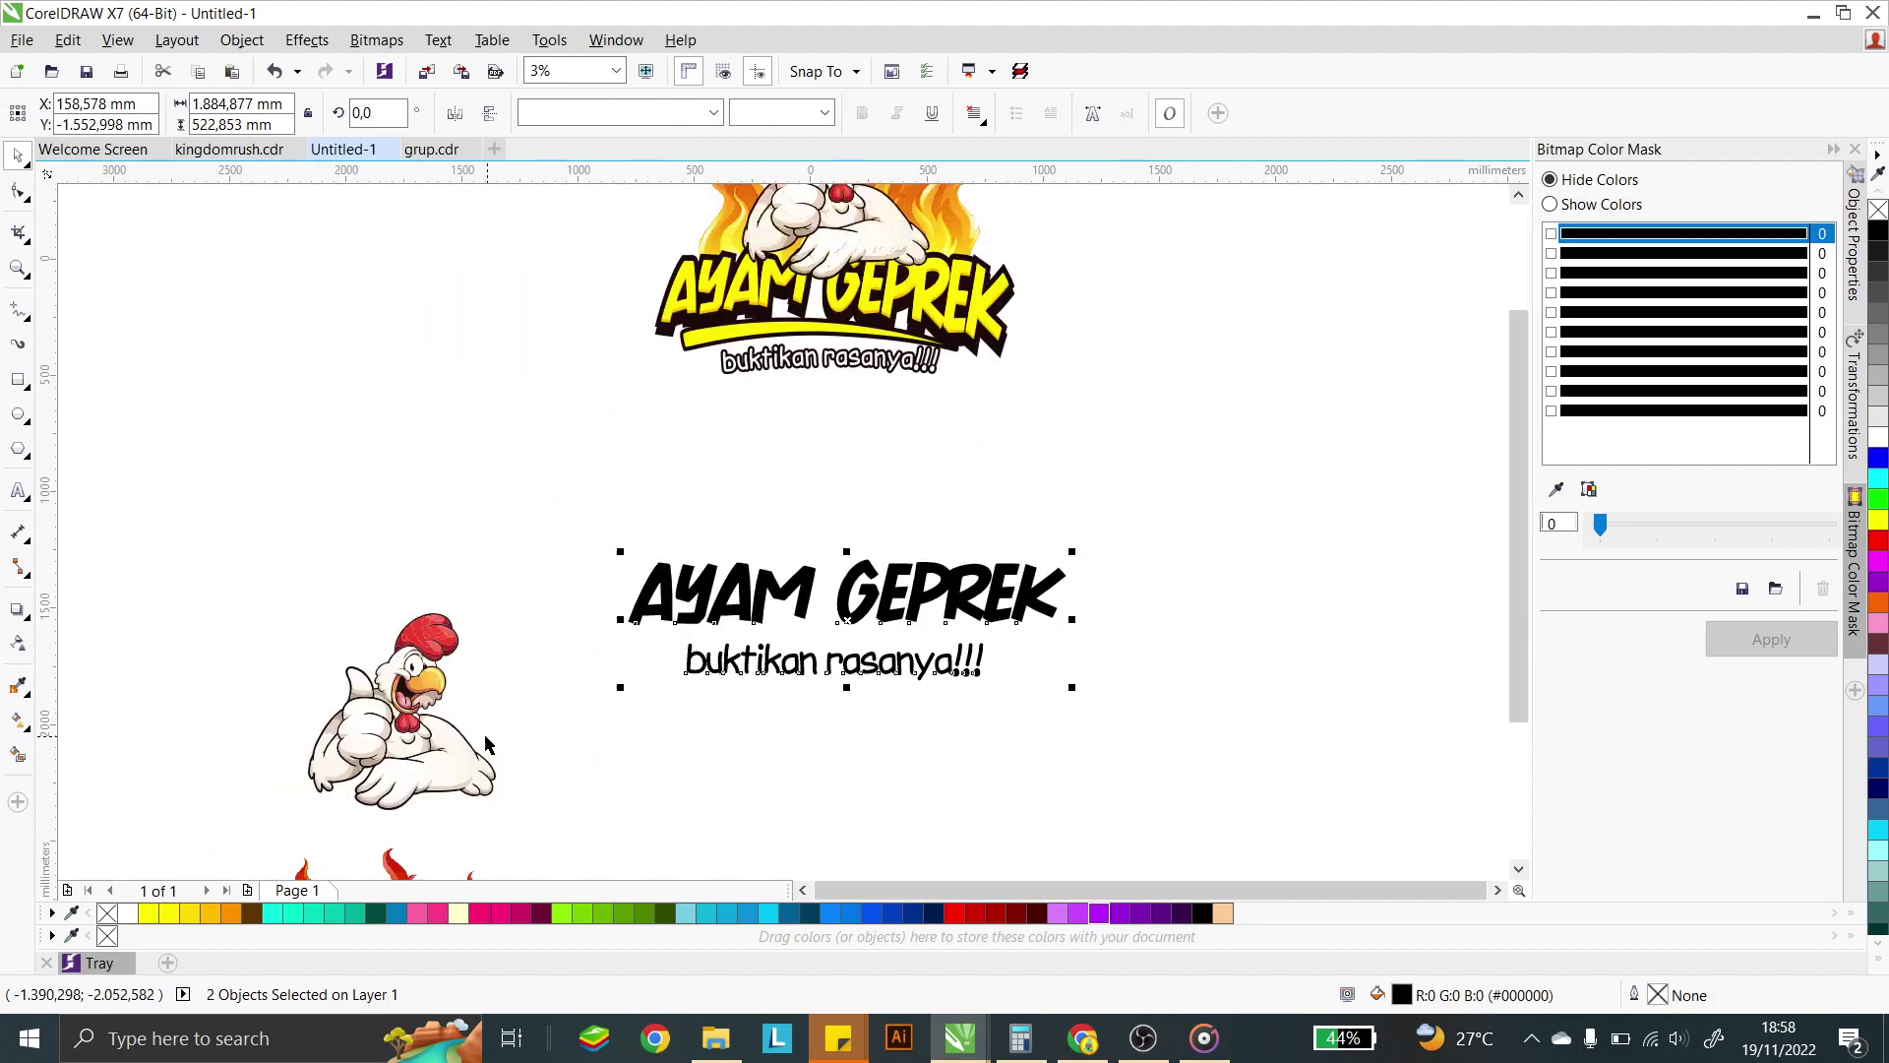
- Move the chicken illustration up beside the new text and raise the flame picture to just below the chicken
click(433, 745)
drag(433, 745, 422, 635)
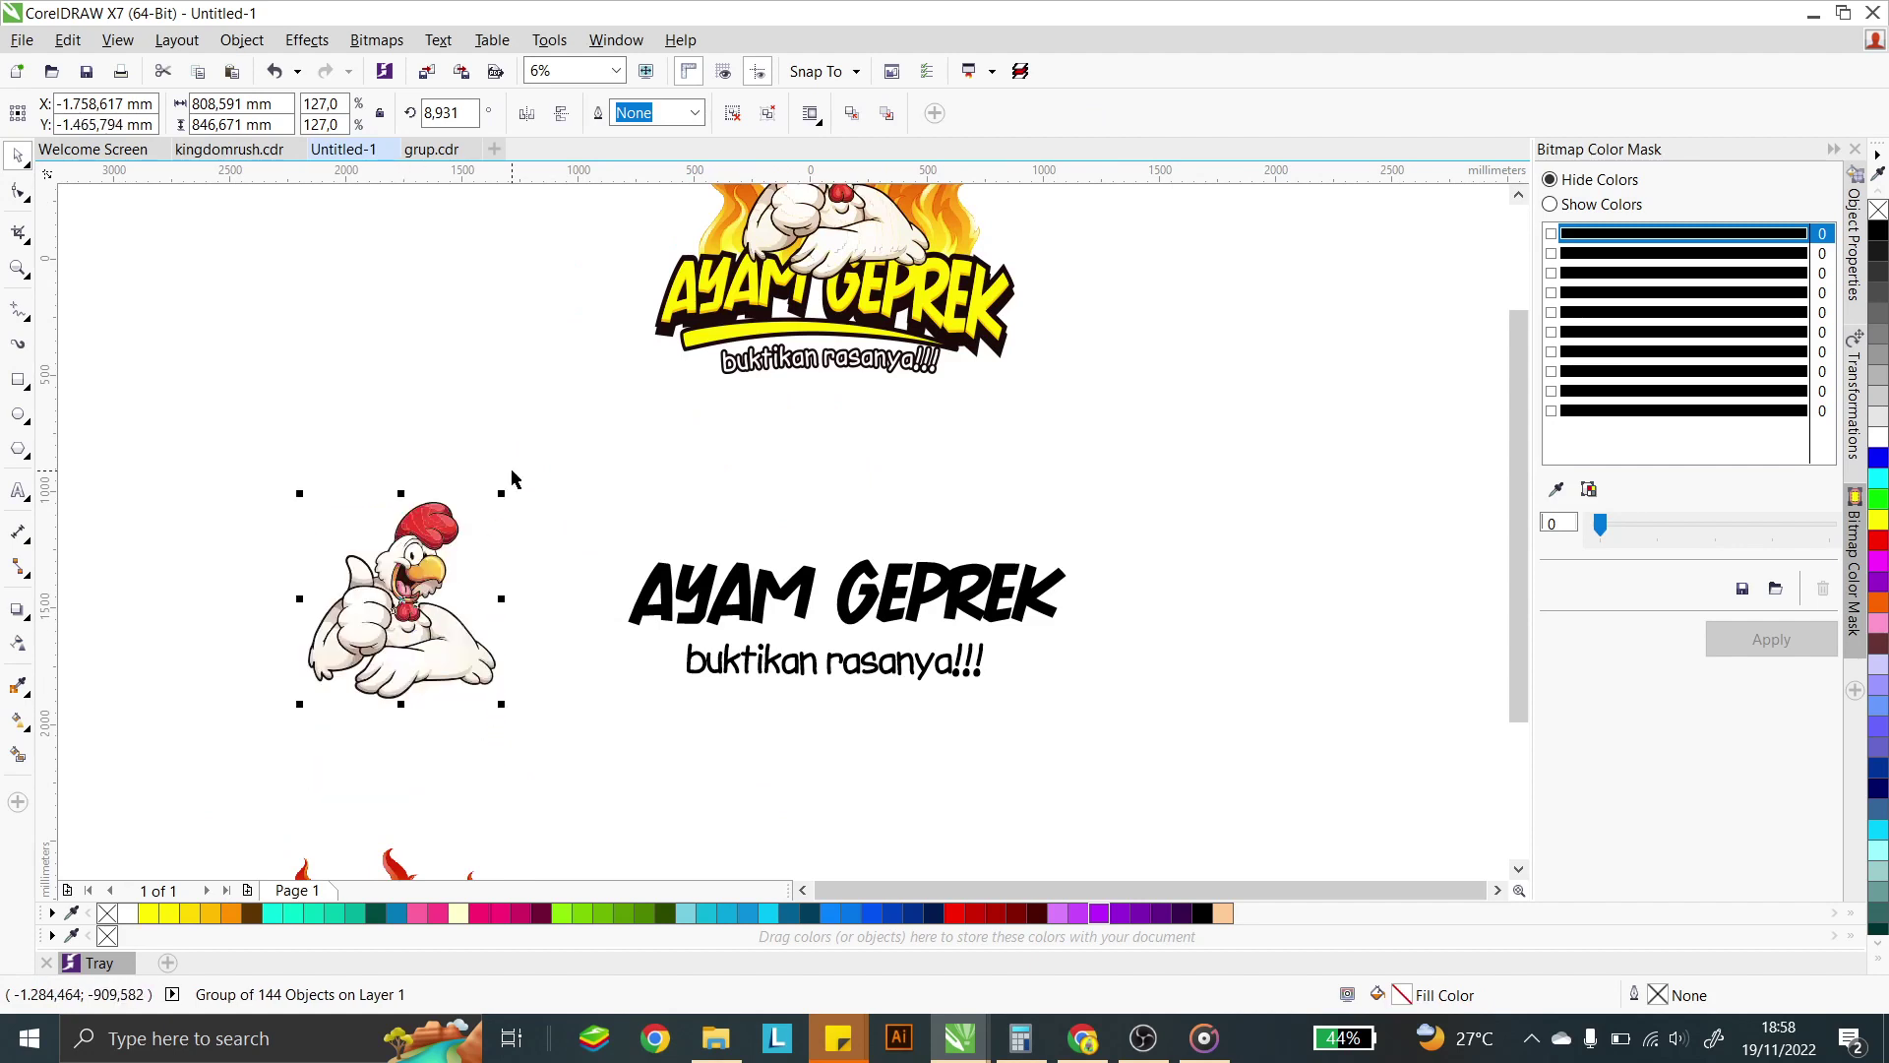
scroll(511, 479, down, 2)
click(482, 737)
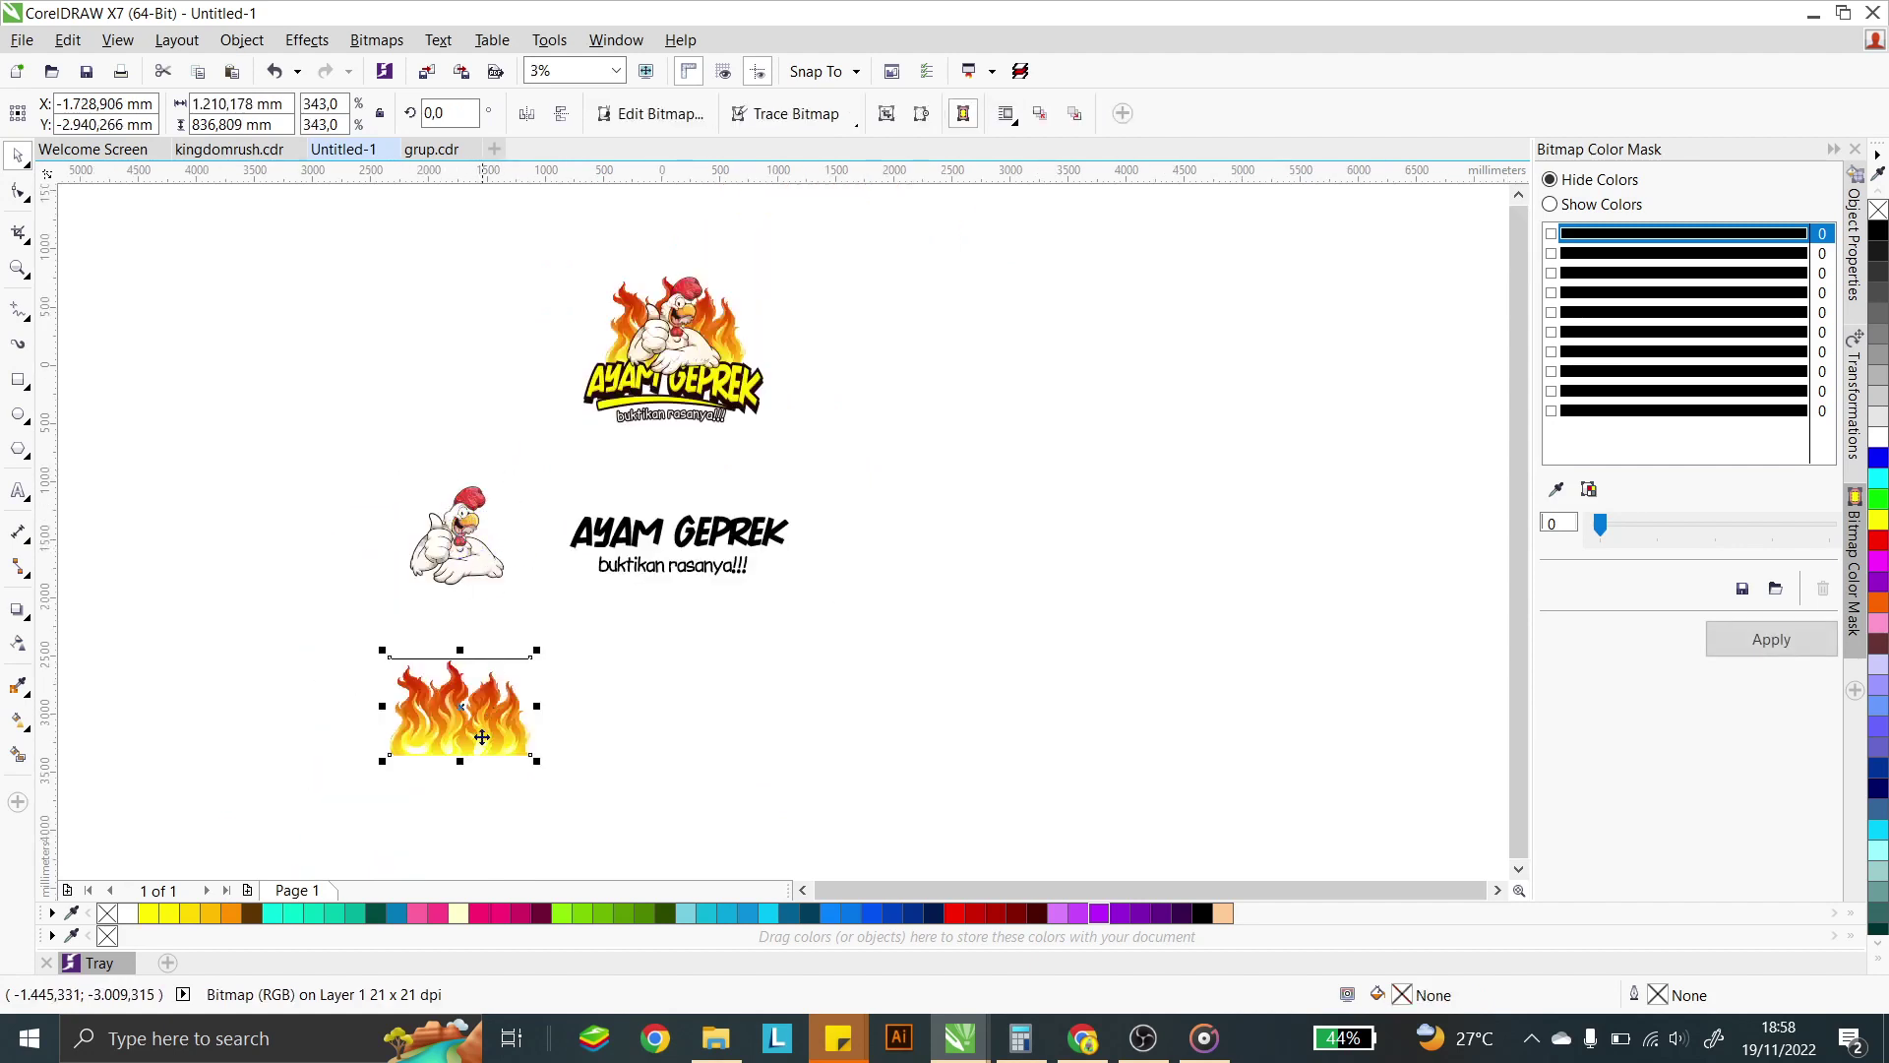
drag(482, 737, 482, 656)
scroll(525, 642, up, 2)
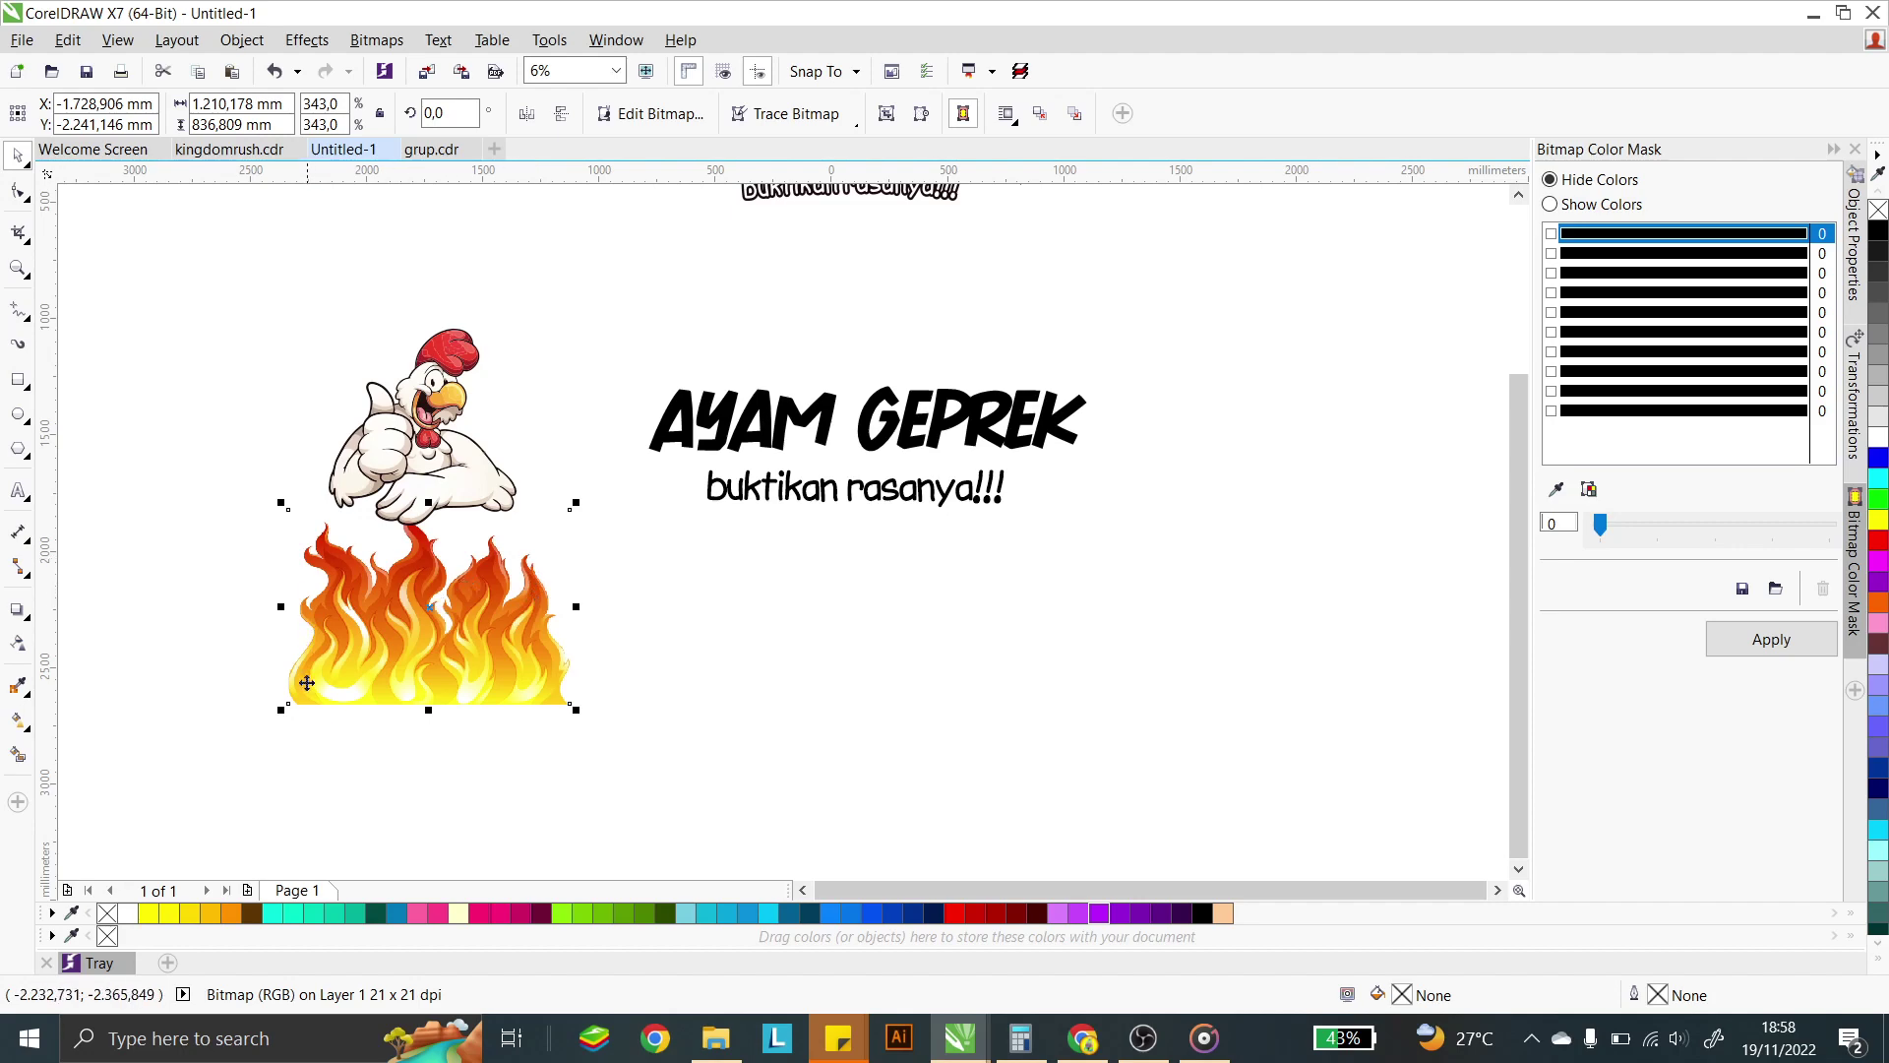
- Place the flame picture behind the upper part of the chicken so the flames rise above its head
mouse_move(448, 623)
mouse_down()
mouse_move(446, 543)
mouse_move(444, 640)
mouse_up()
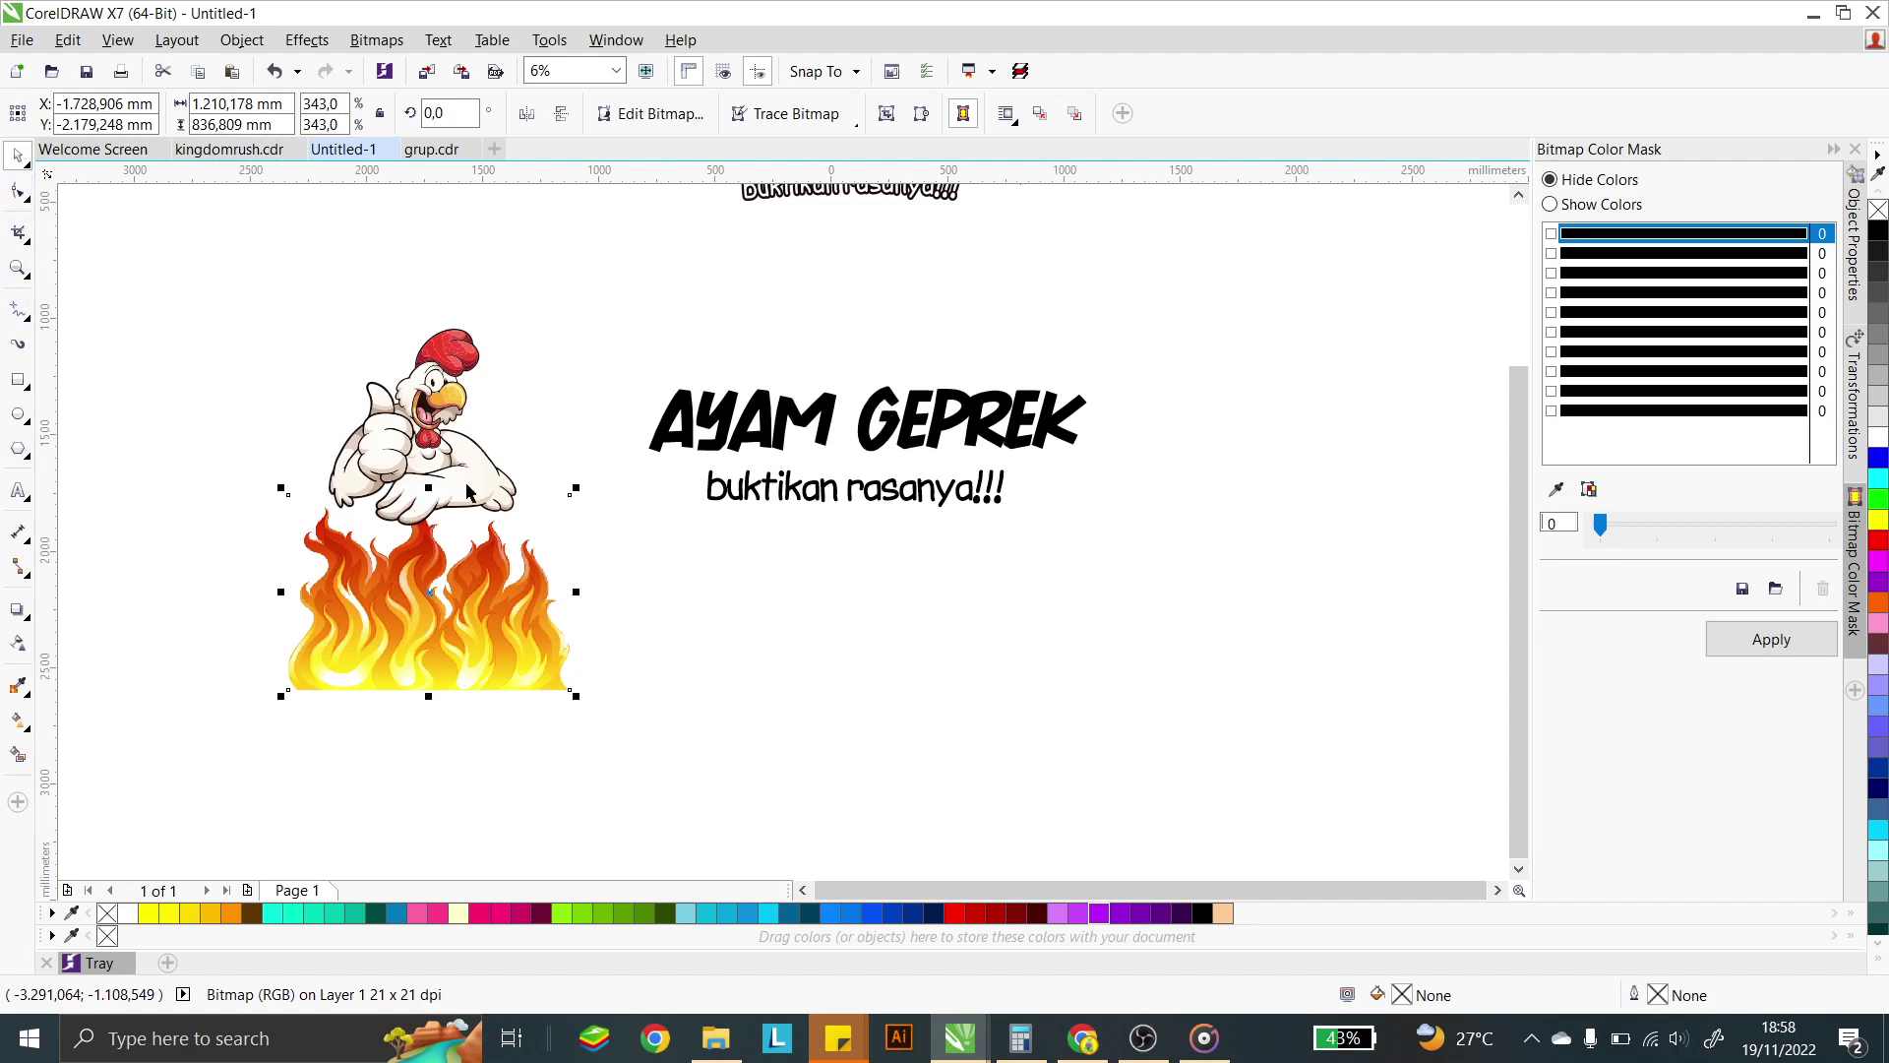
drag(325, 497, 325, 517)
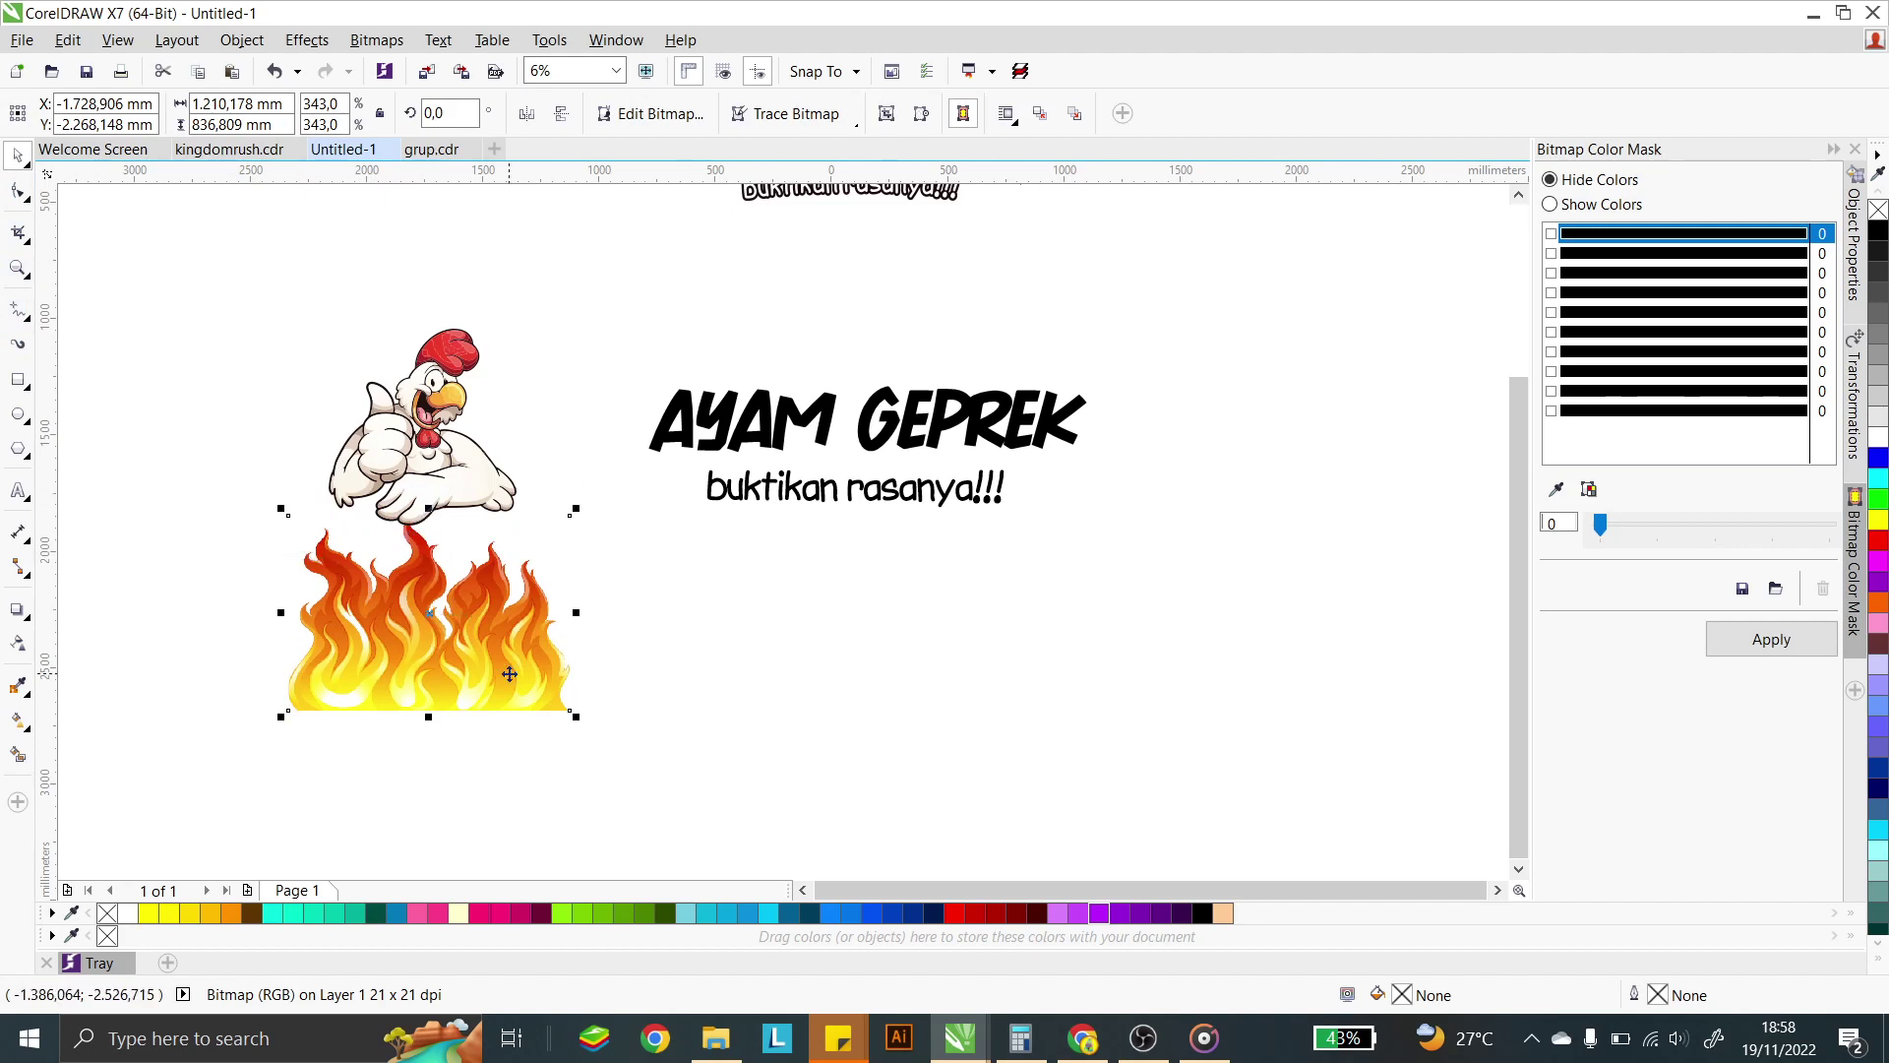
drag(509, 674, 511, 343)
click(595, 453)
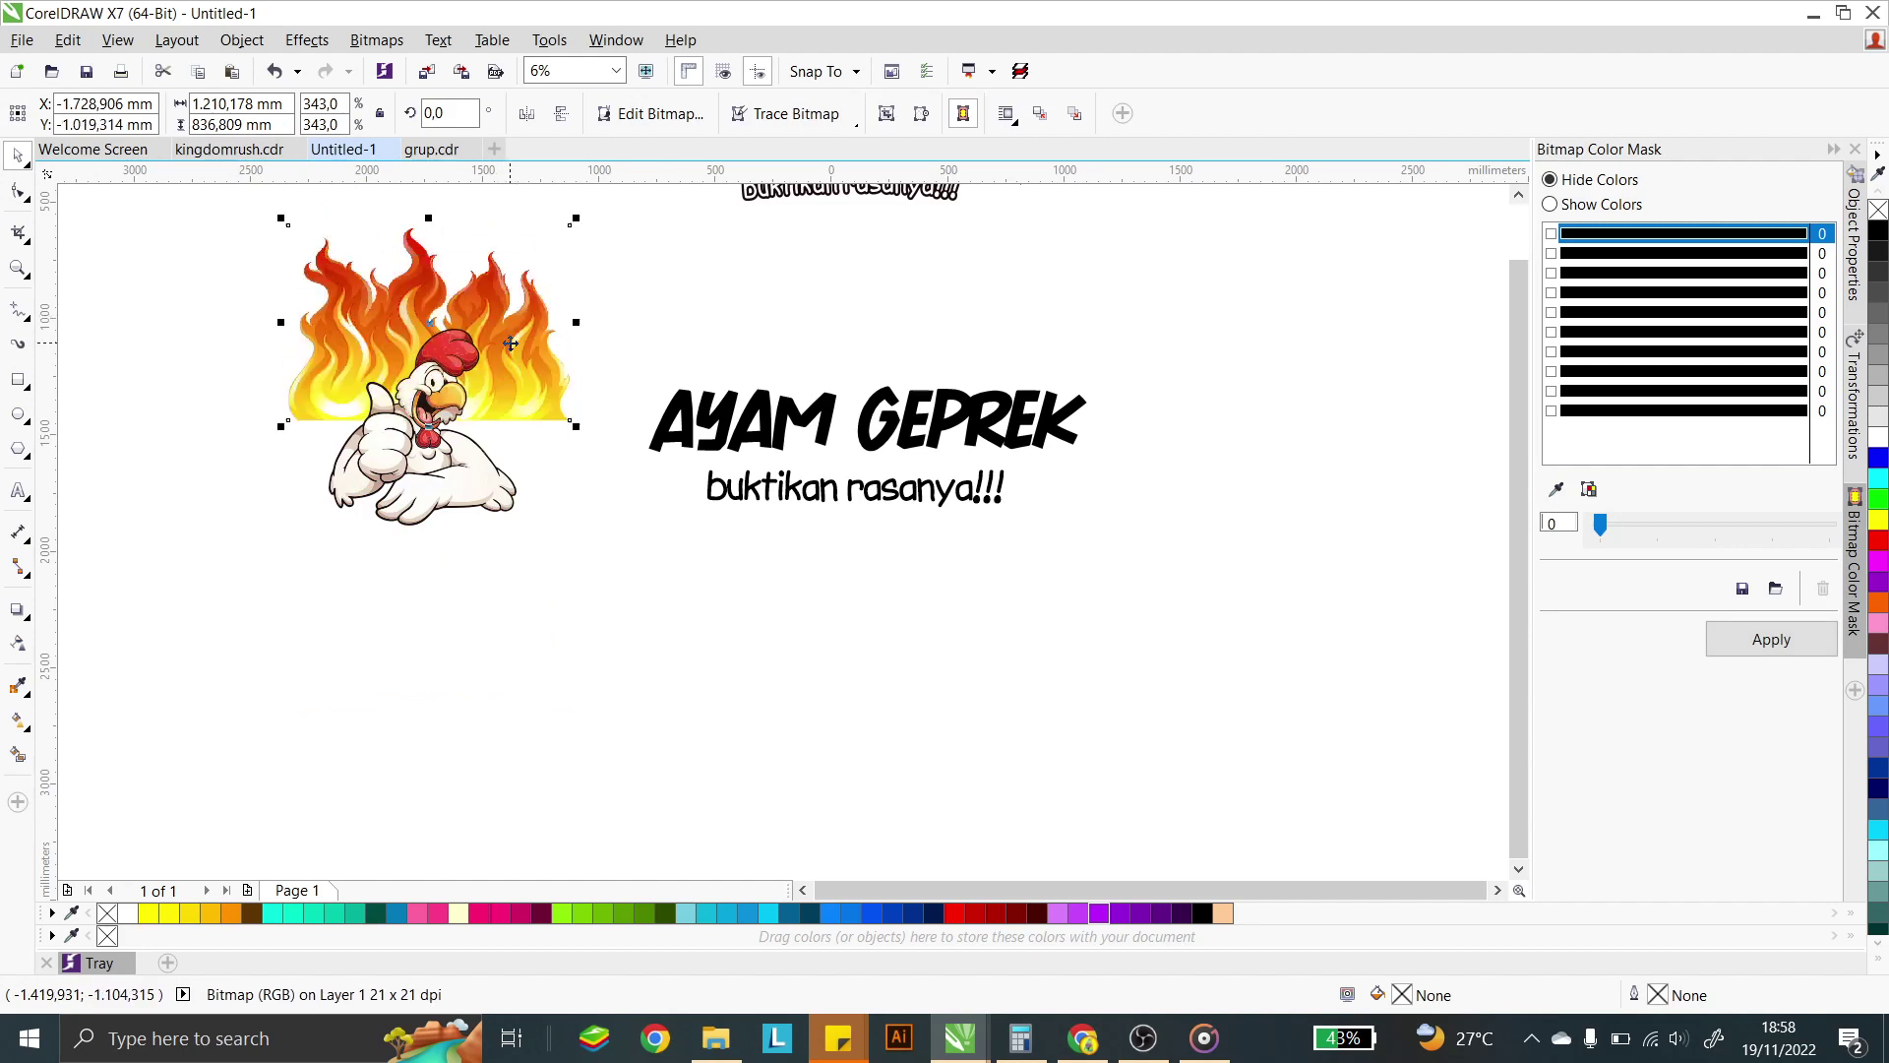
click(605, 313)
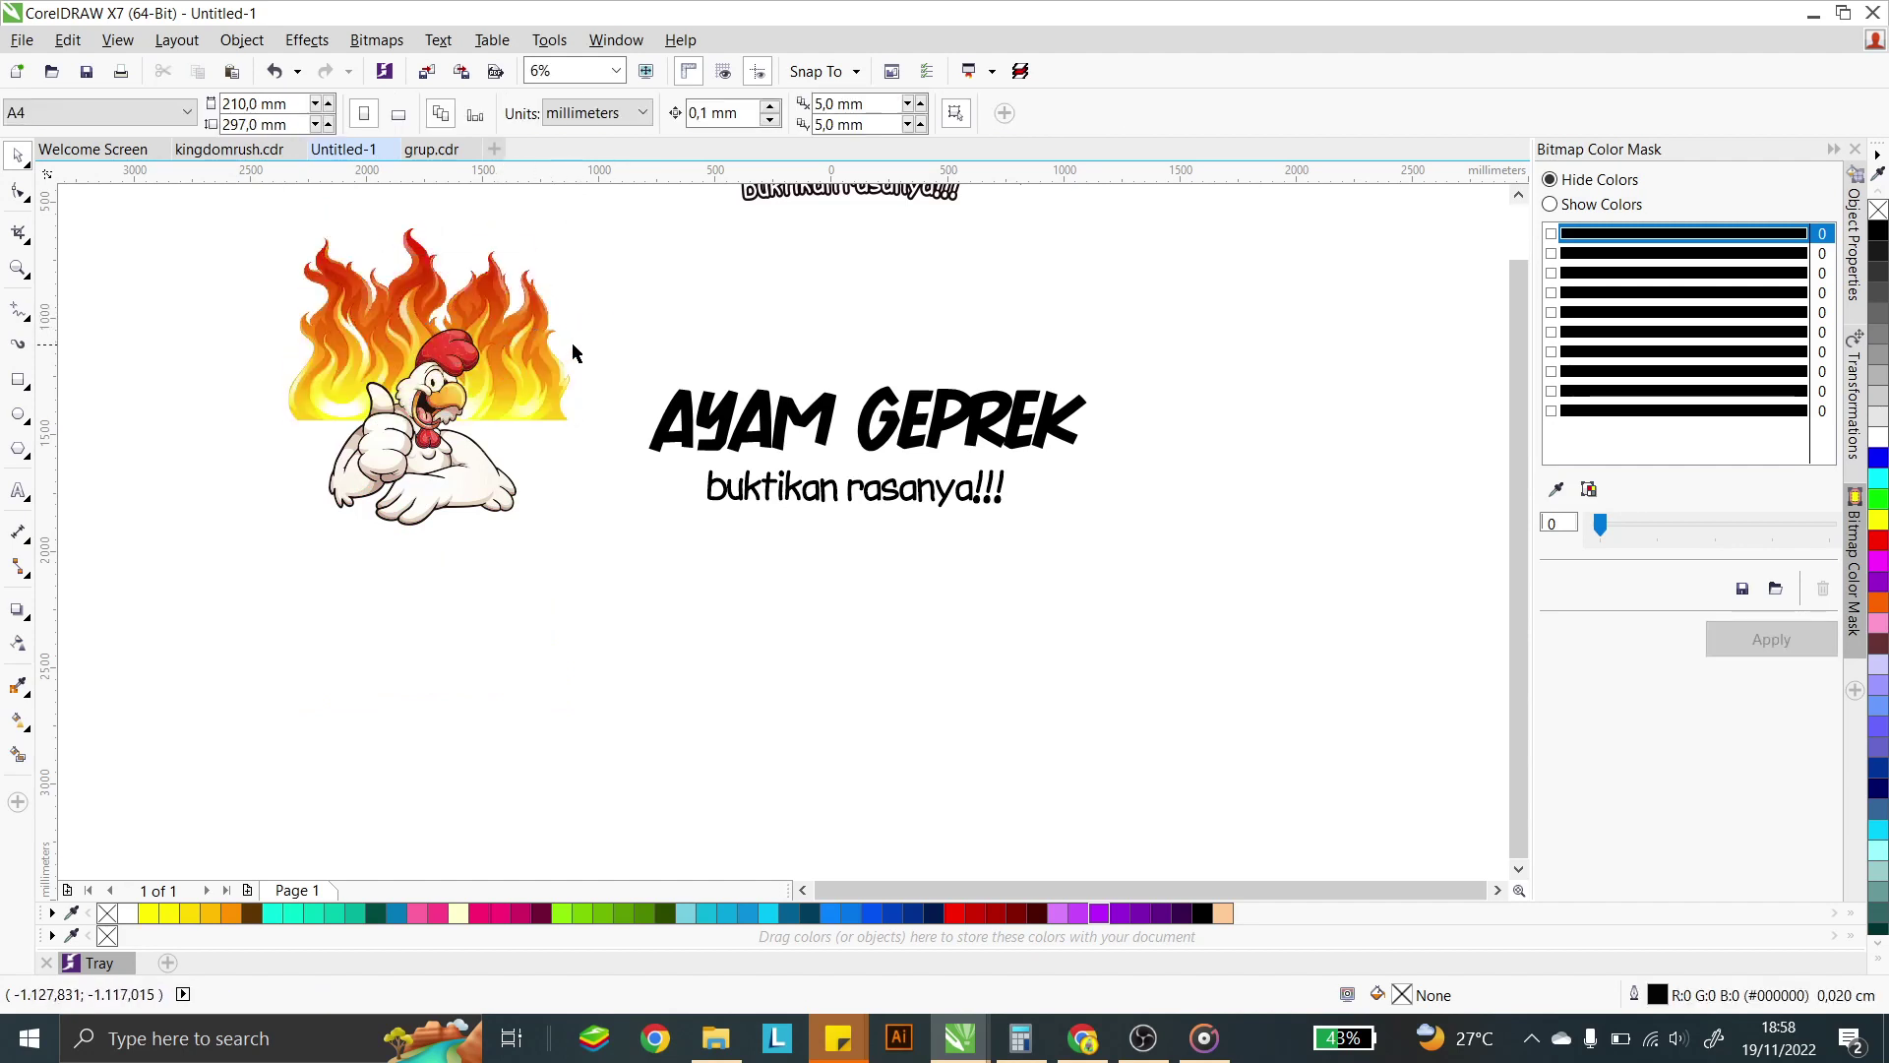
click(531, 391)
drag(523, 353, 522, 369)
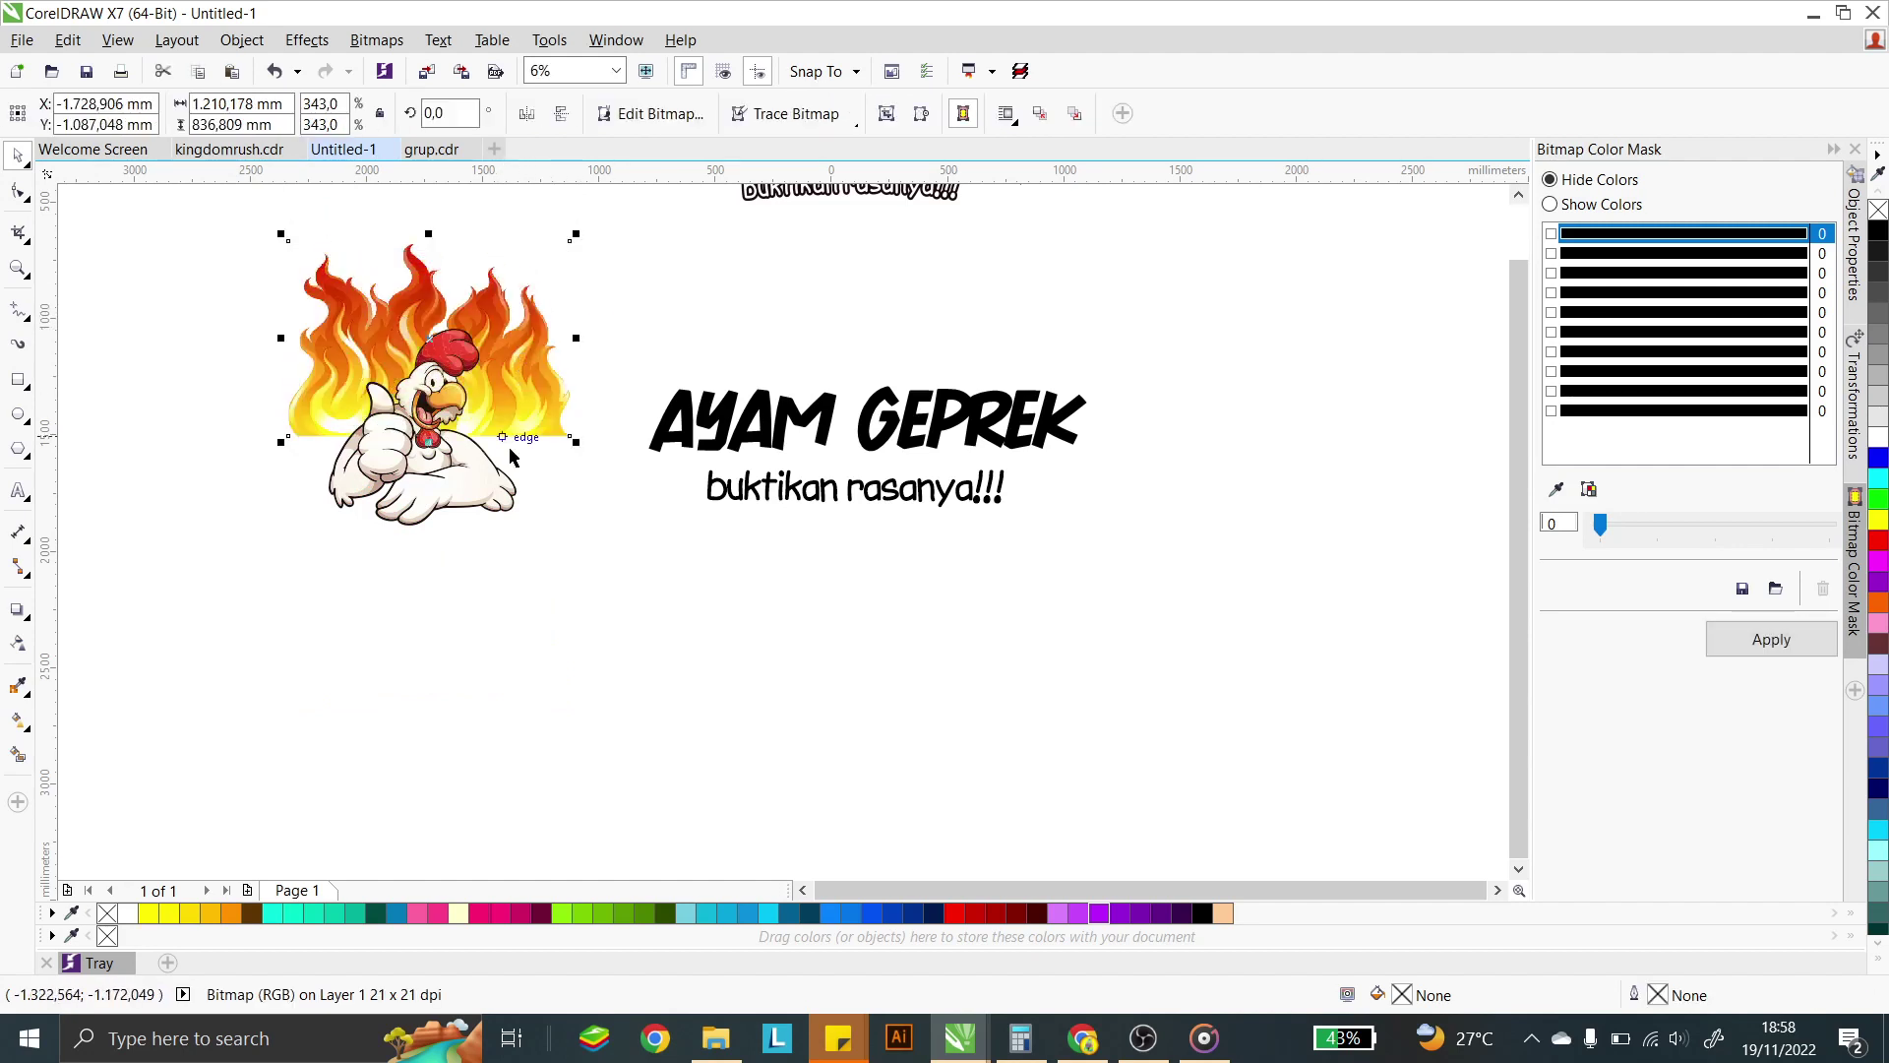
- Fill the new AYAM GEPREK title with yellow #FFEE00 and move it up, away from the tagline
scroll(525, 478, down, 1)
scroll(685, 408, up, 1)
click(671, 400)
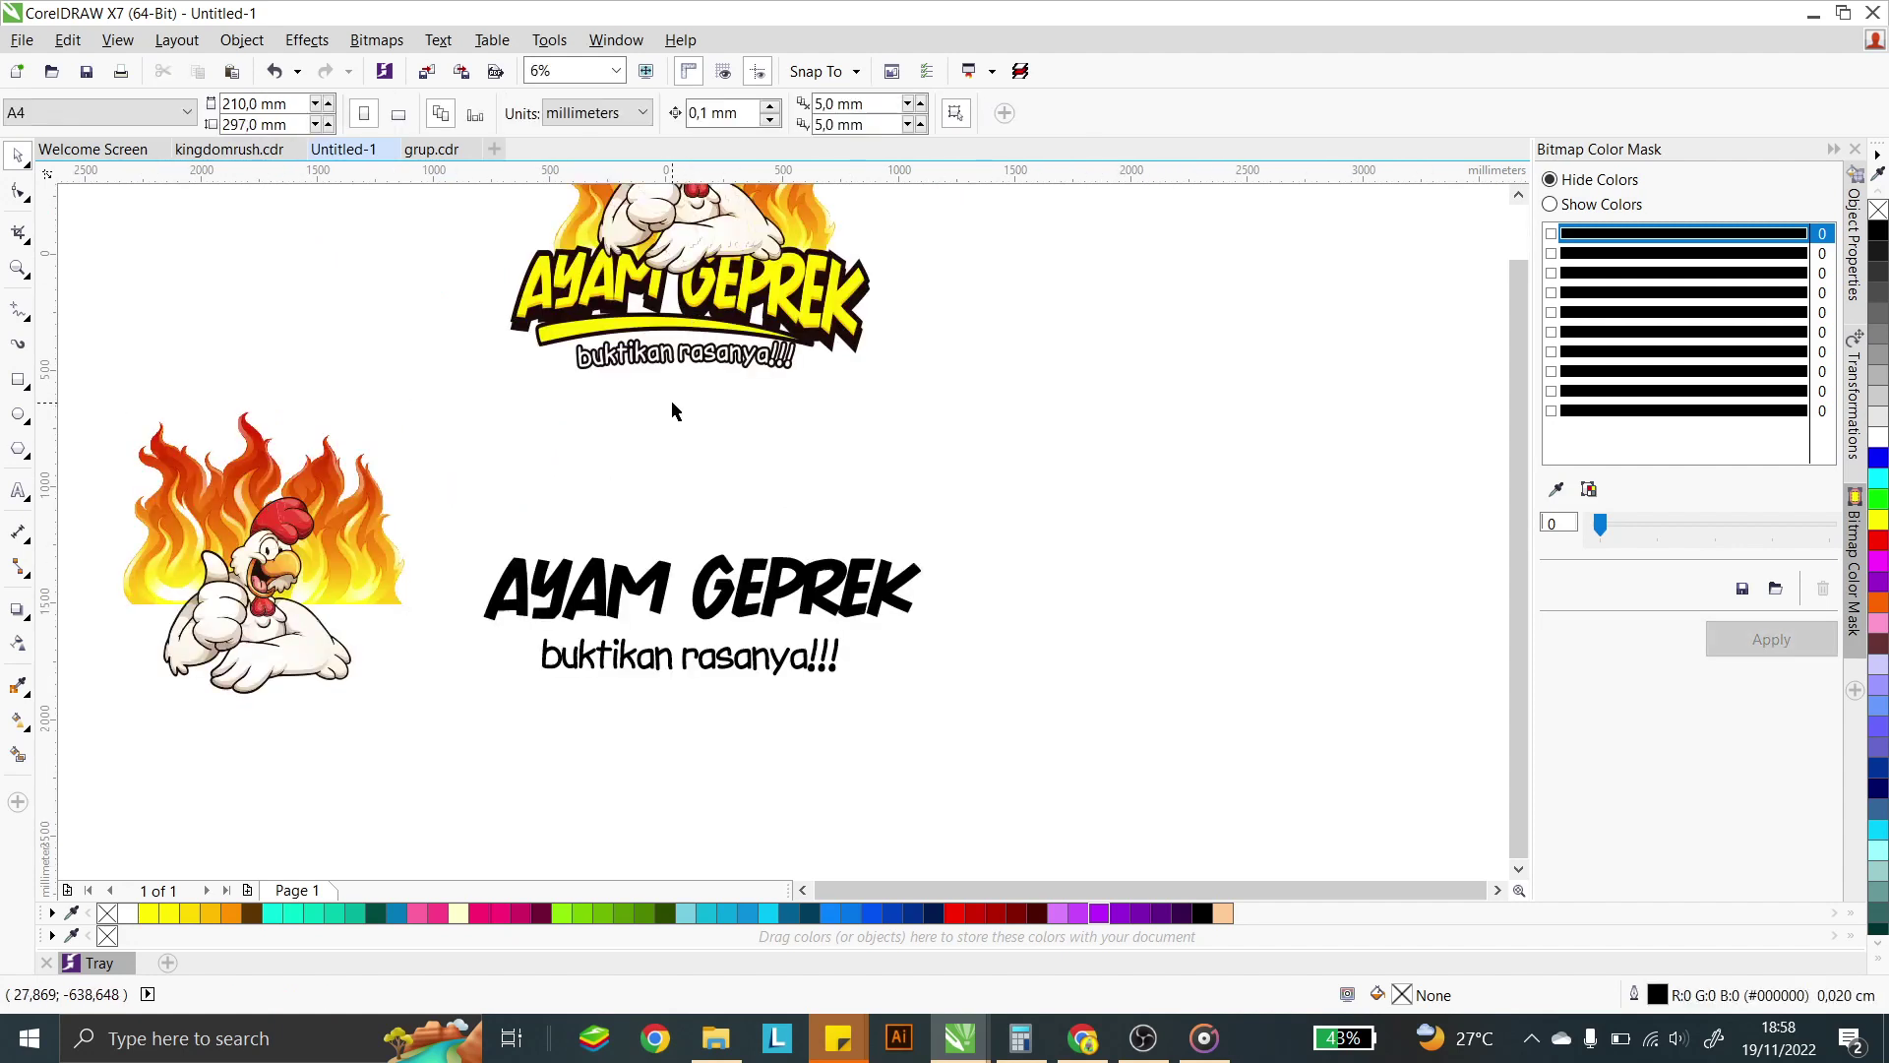
click(746, 660)
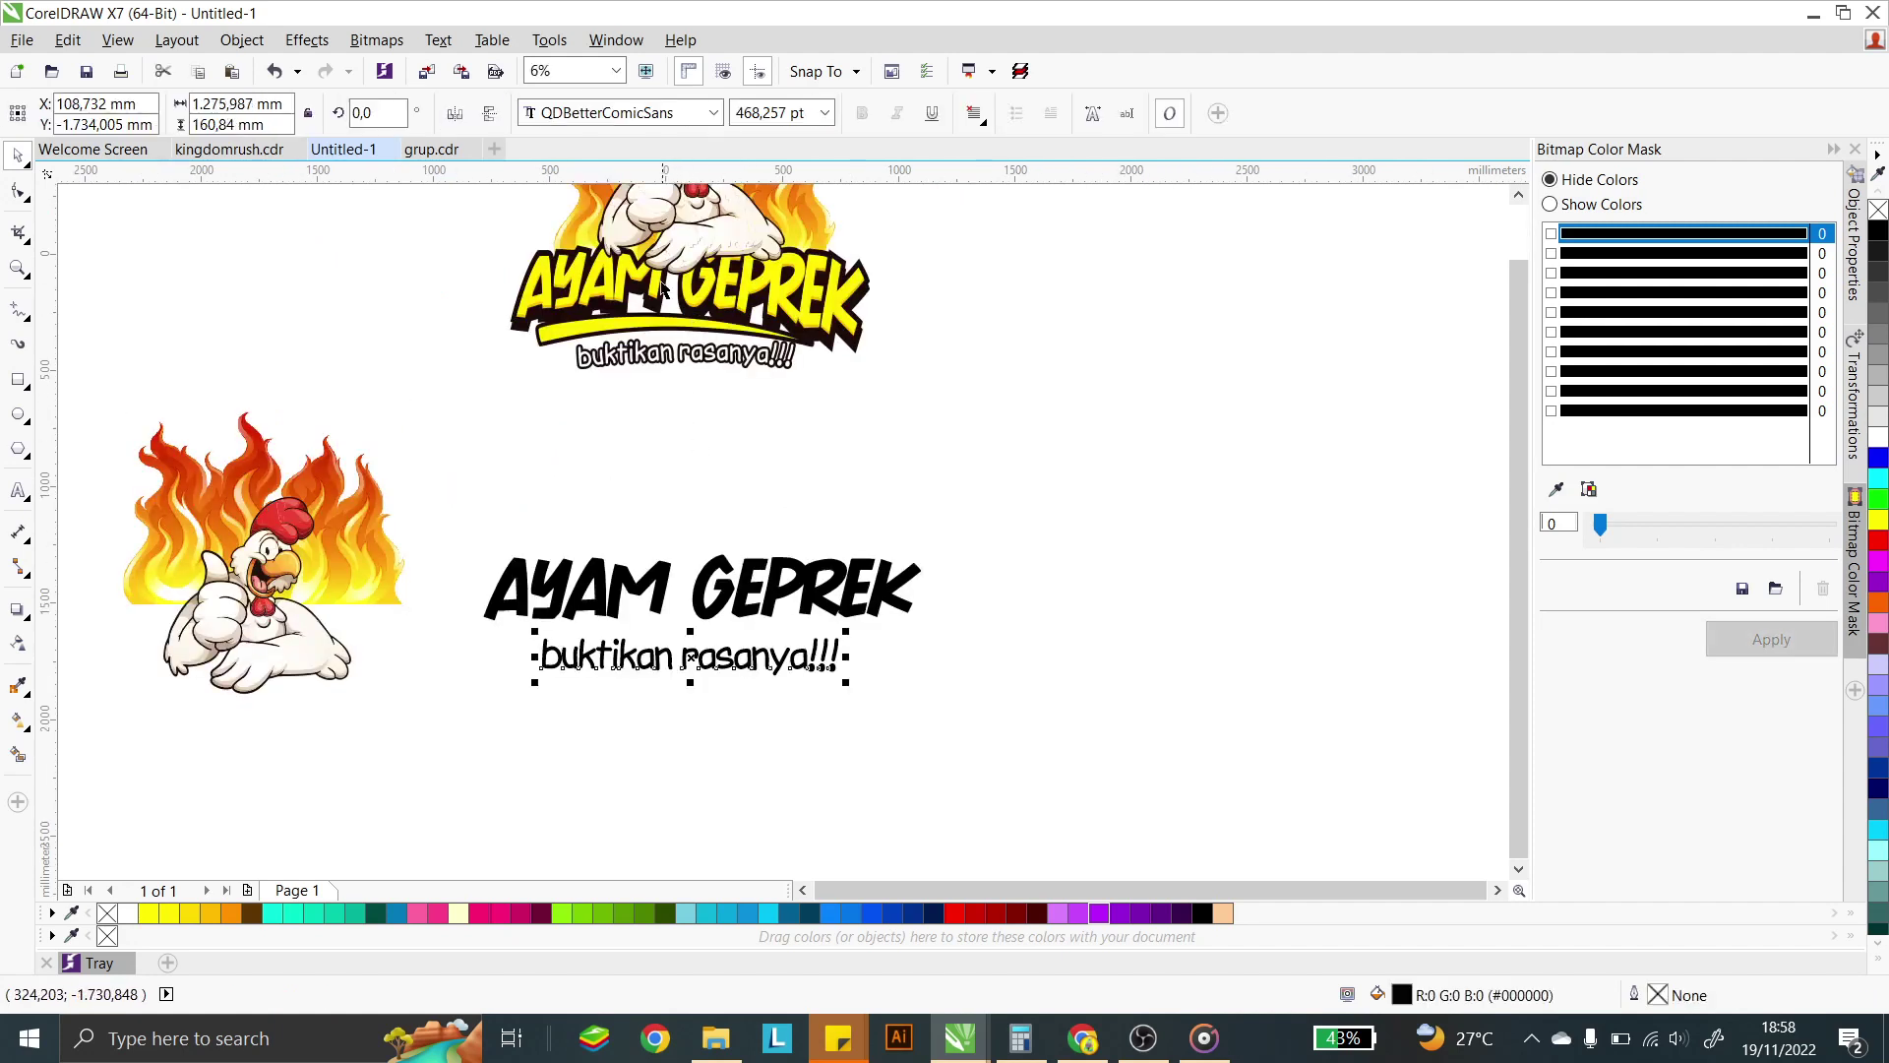
click(859, 394)
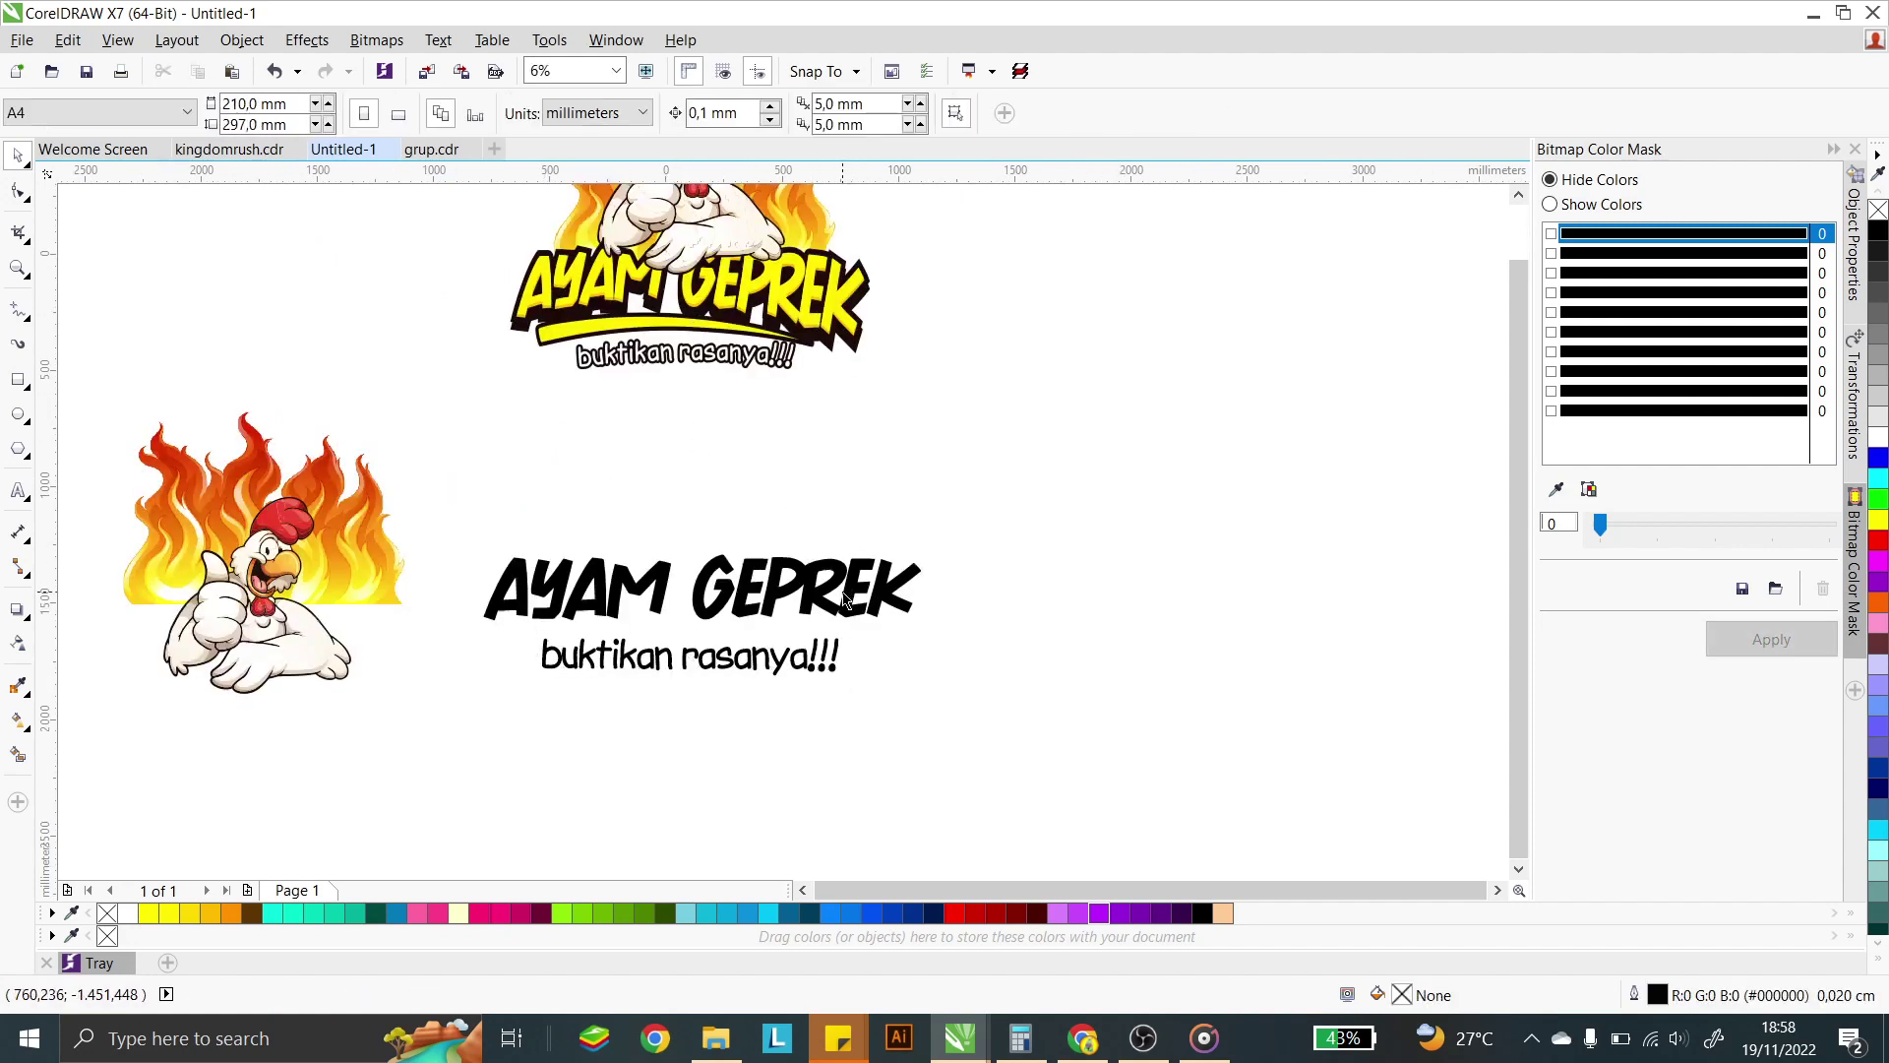
click(846, 593)
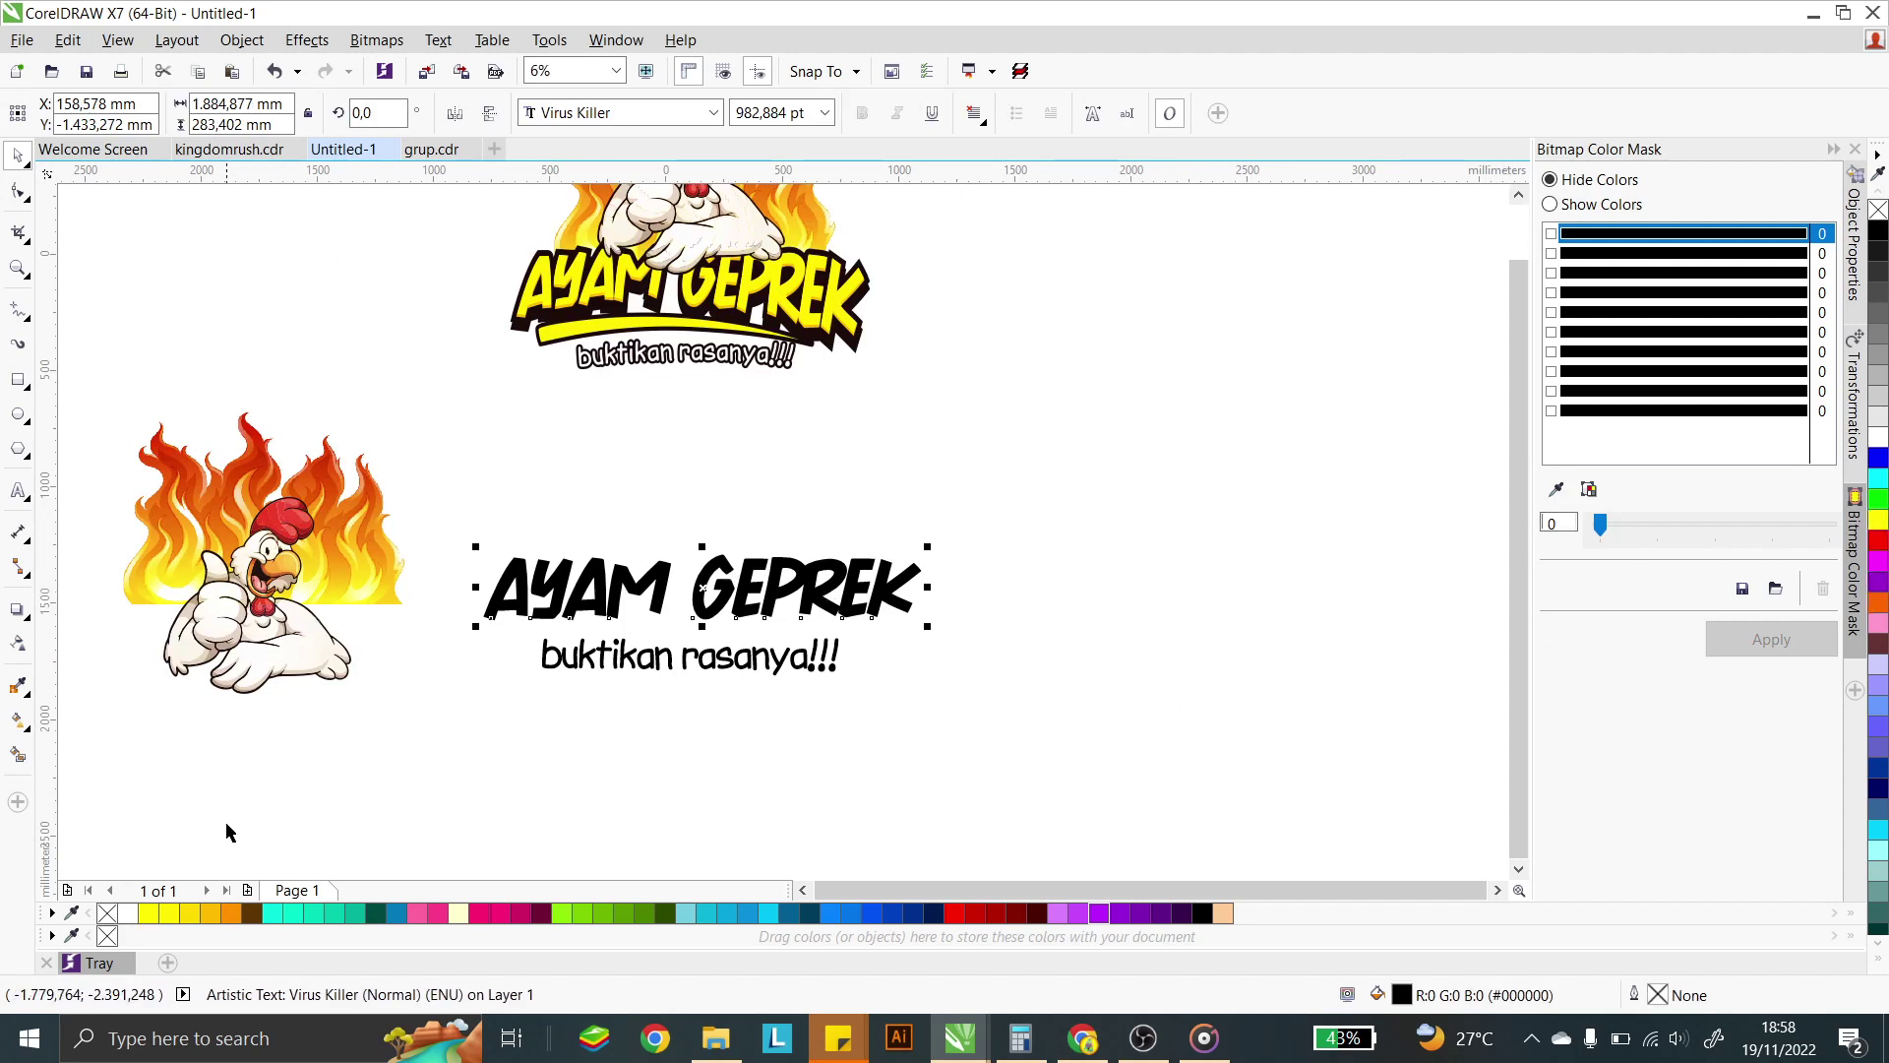
click(165, 917)
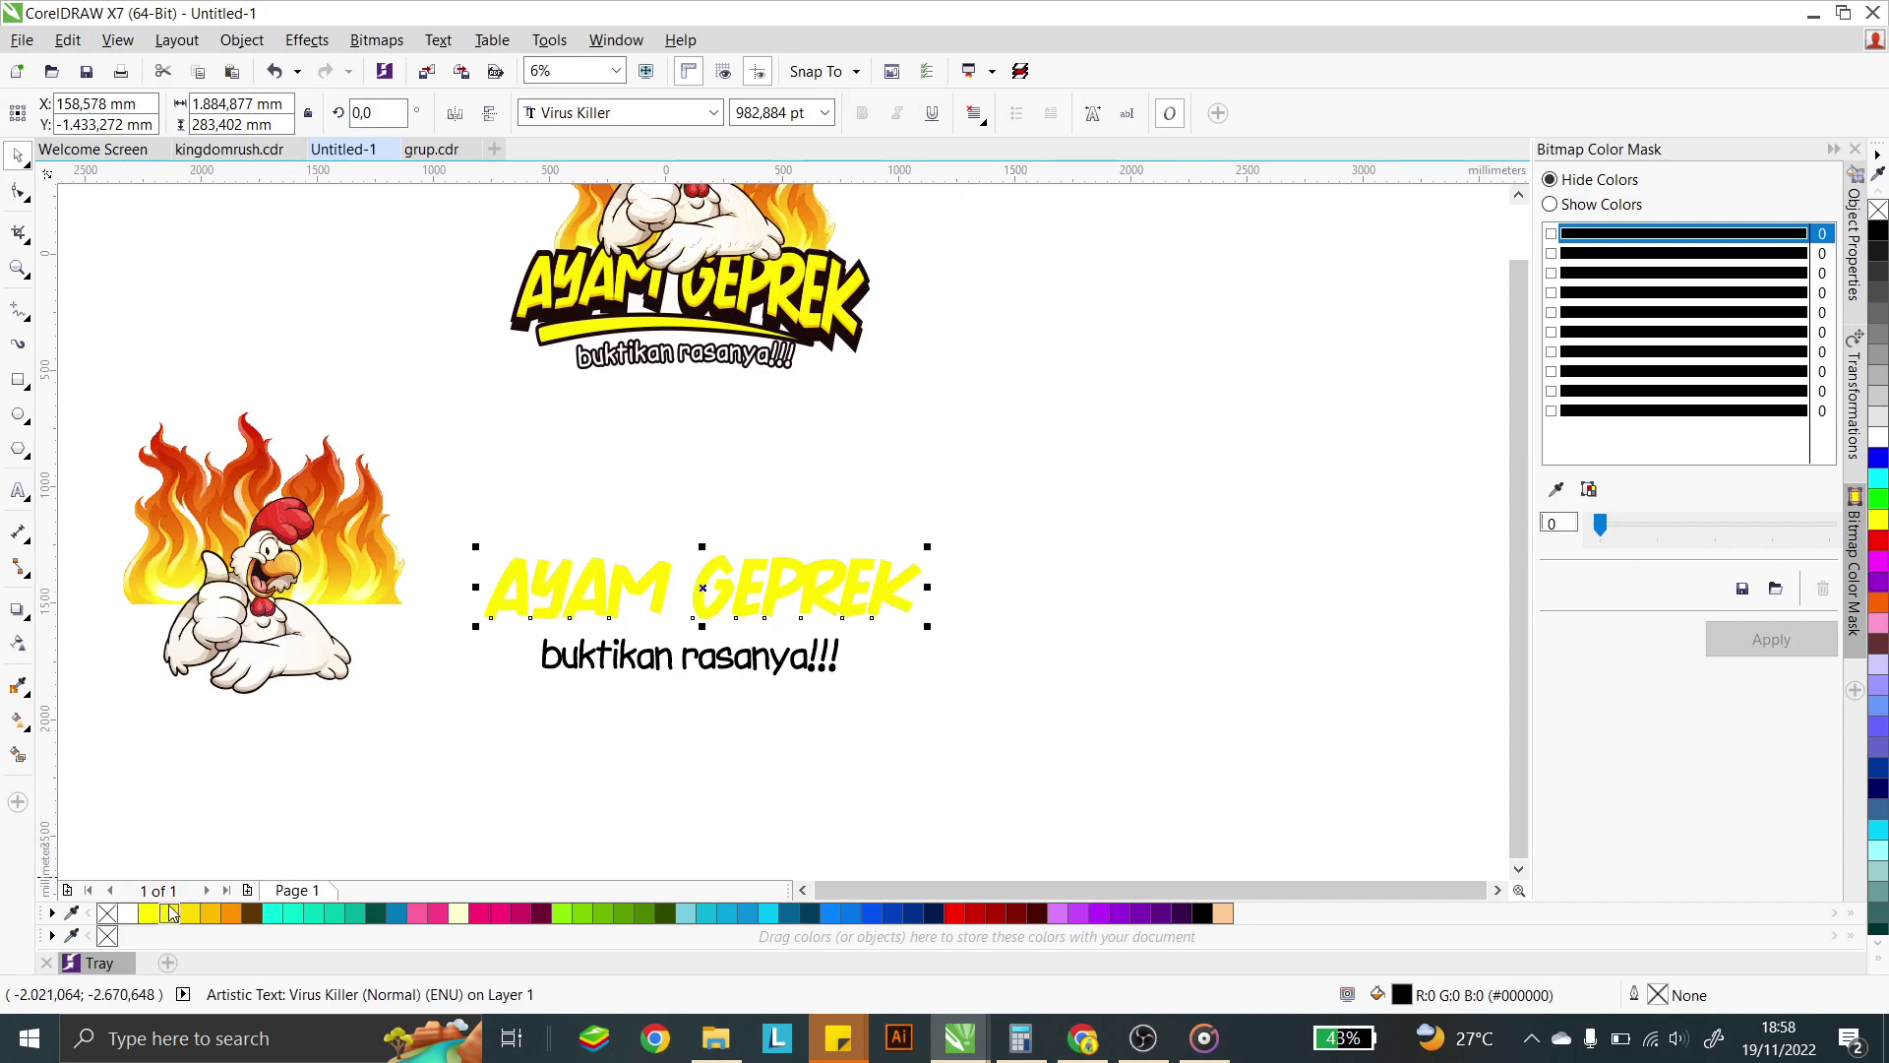
click(793, 527)
drag(801, 580, 799, 505)
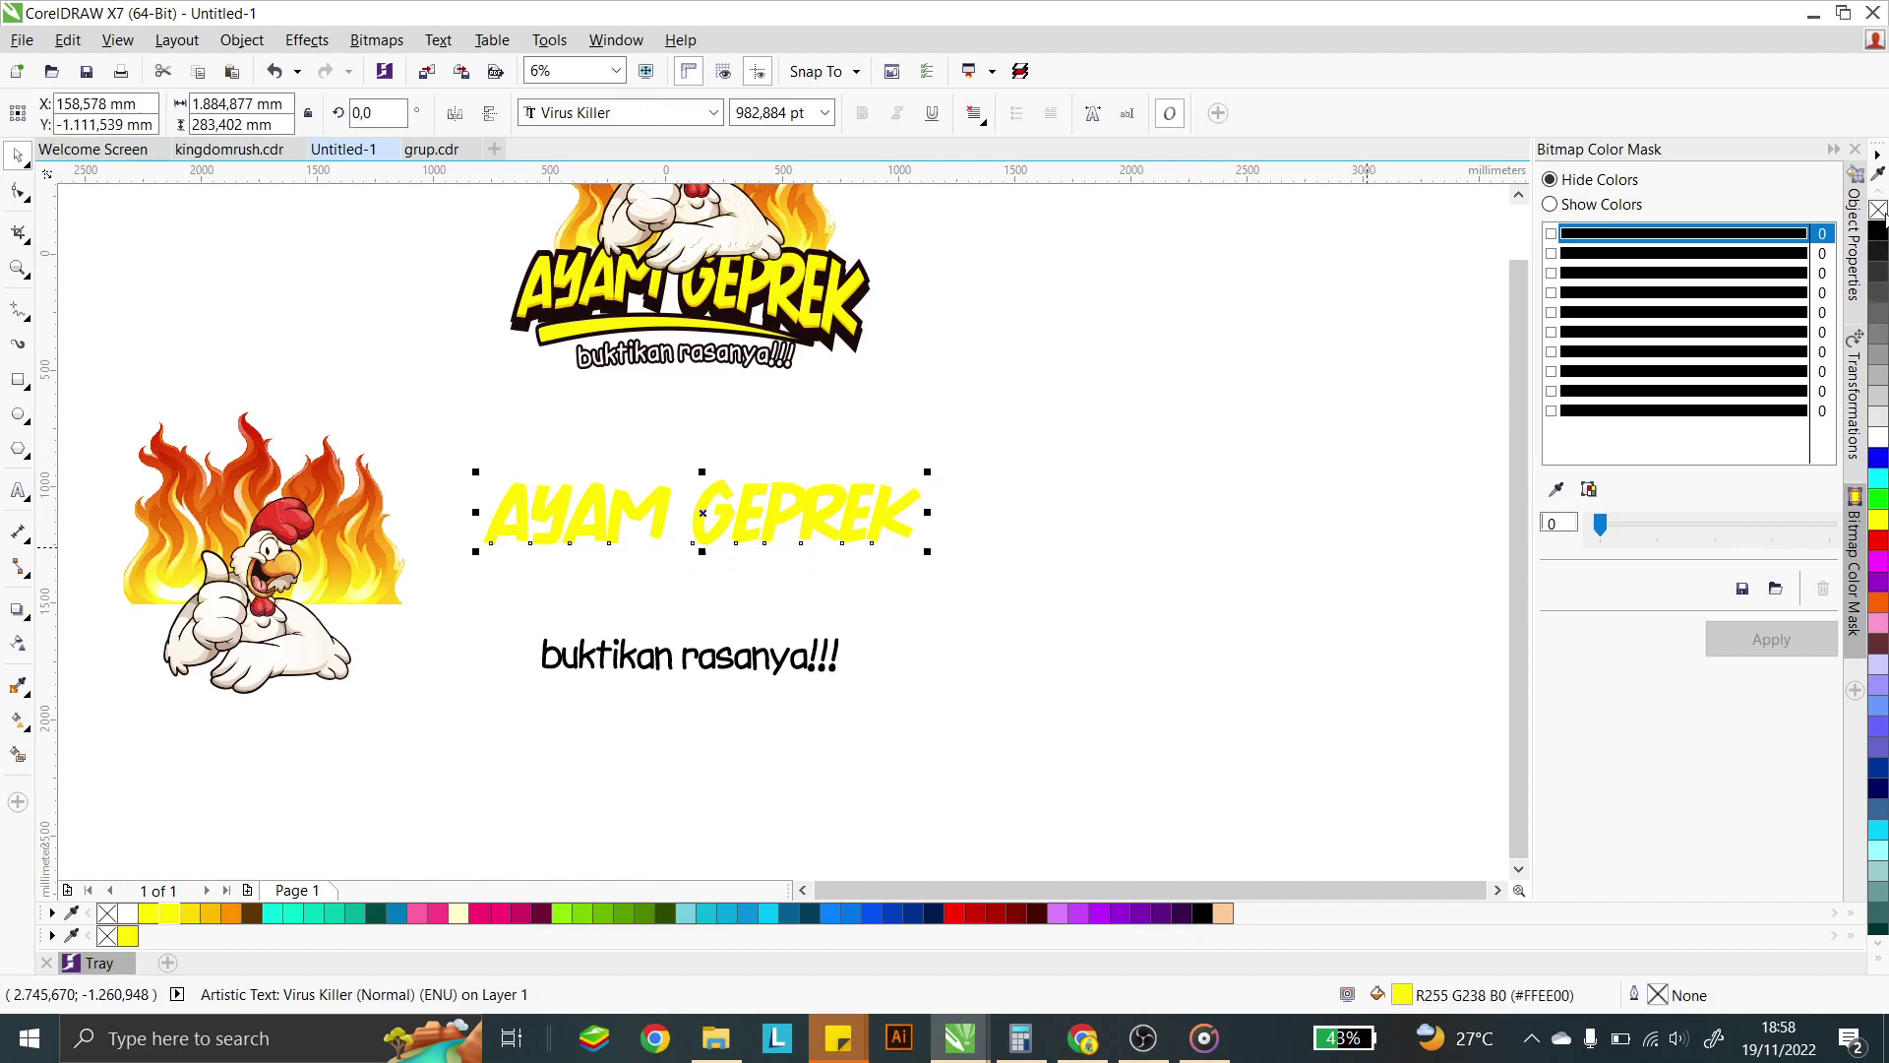
- Give the new title a black 1.0 cm outline set behind the fill and scaling with the object, and move the title slightly higher
right_click(1880, 232)
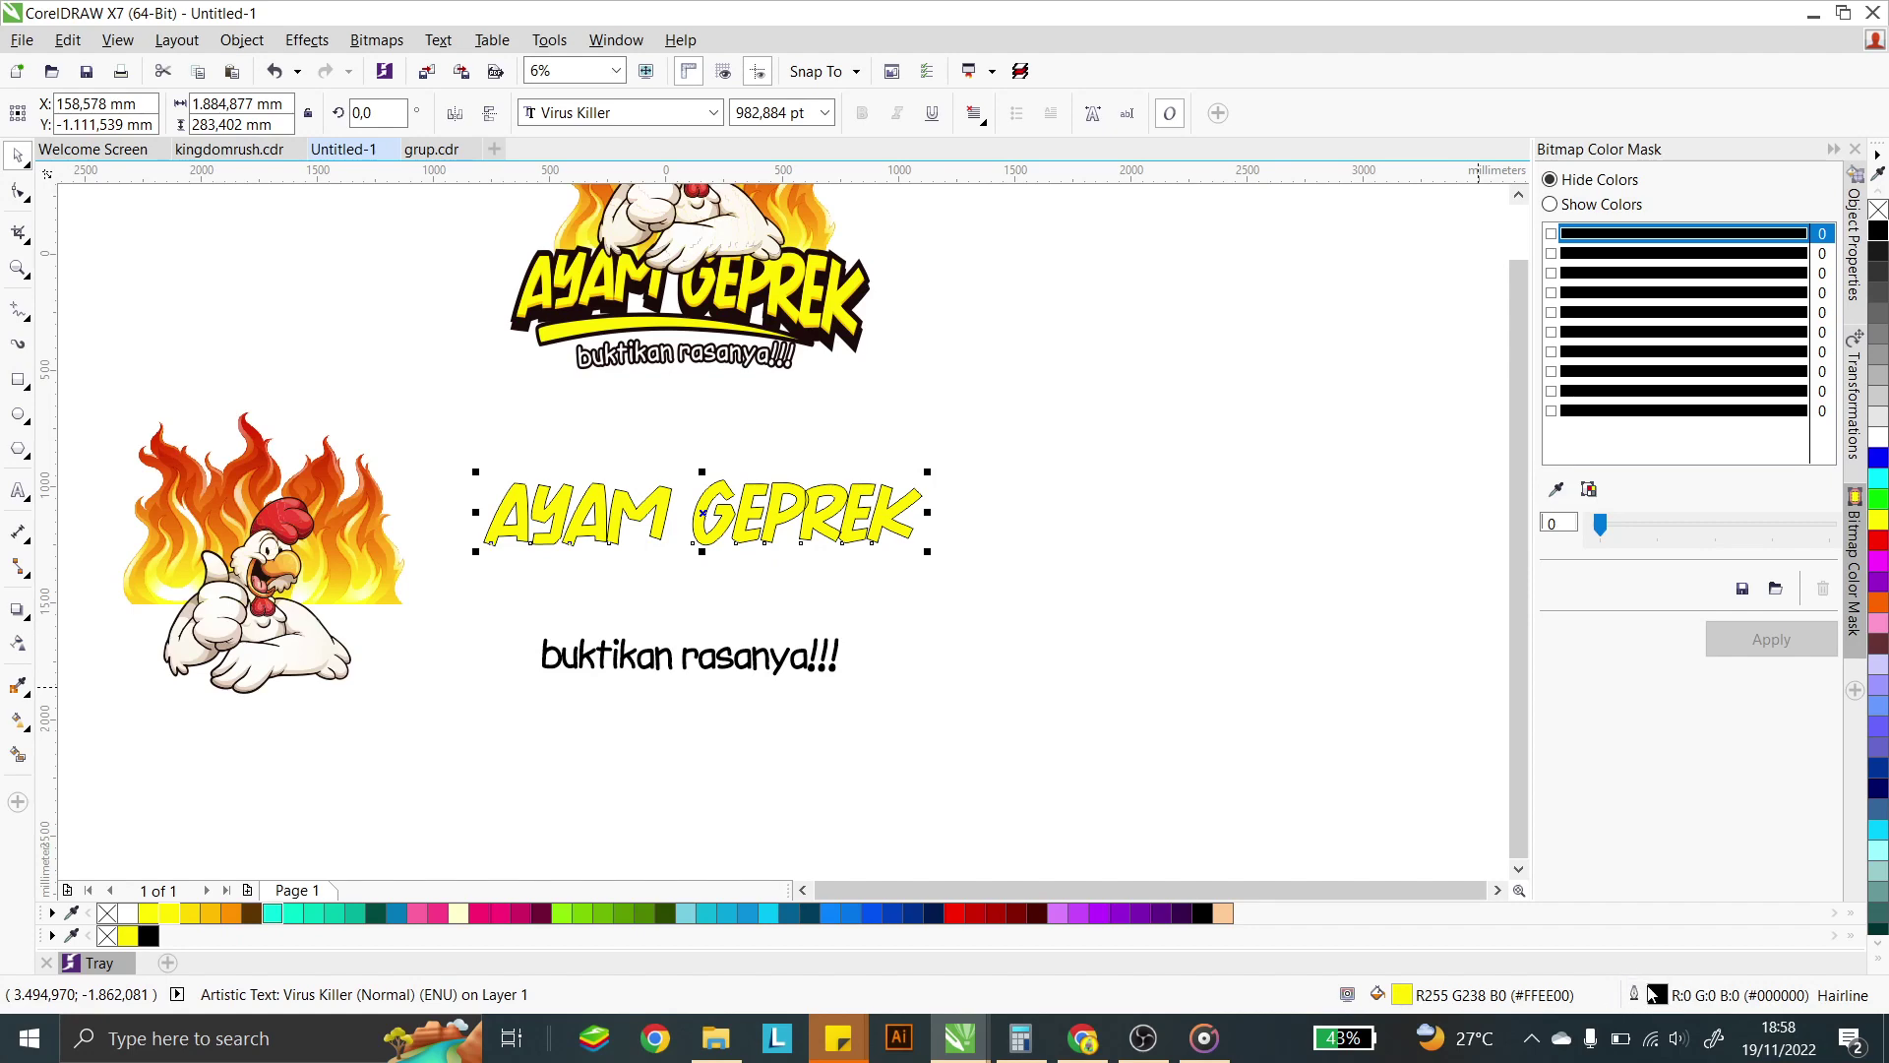
double_click(1657, 994)
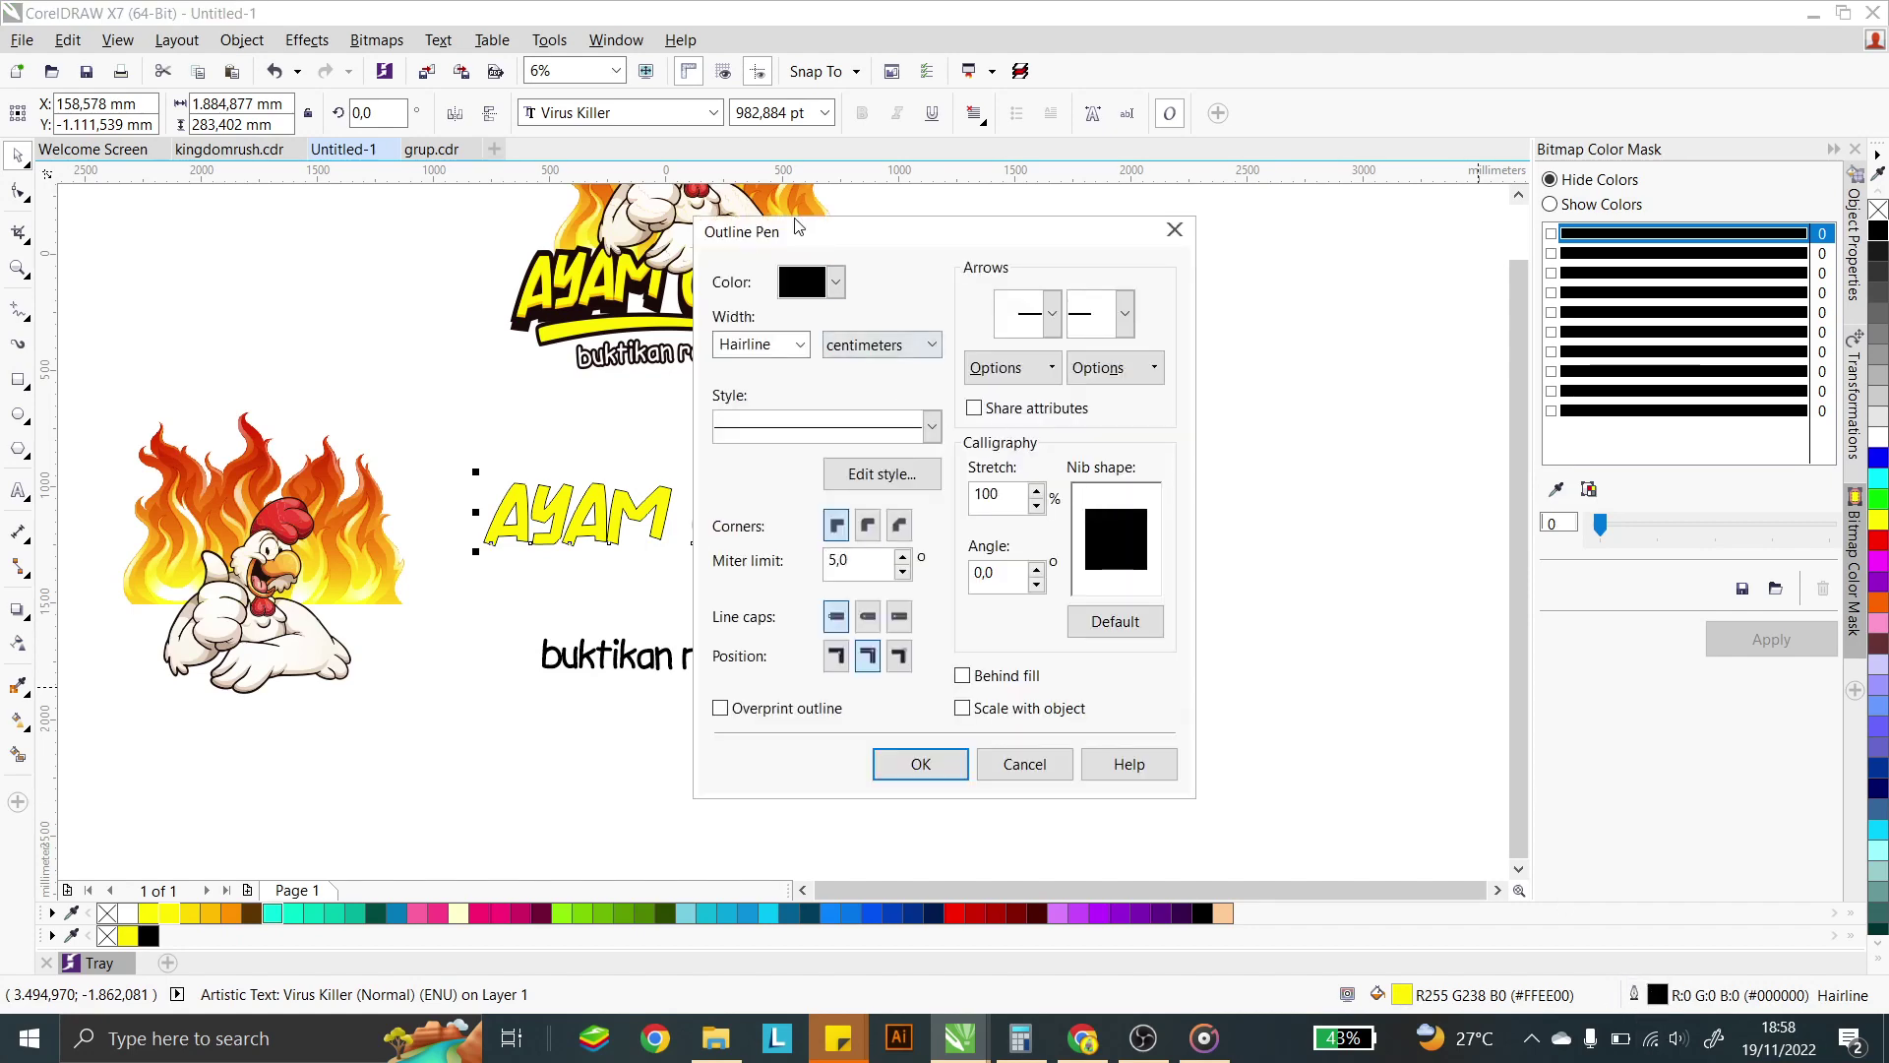
click(748, 344)
click(800, 343)
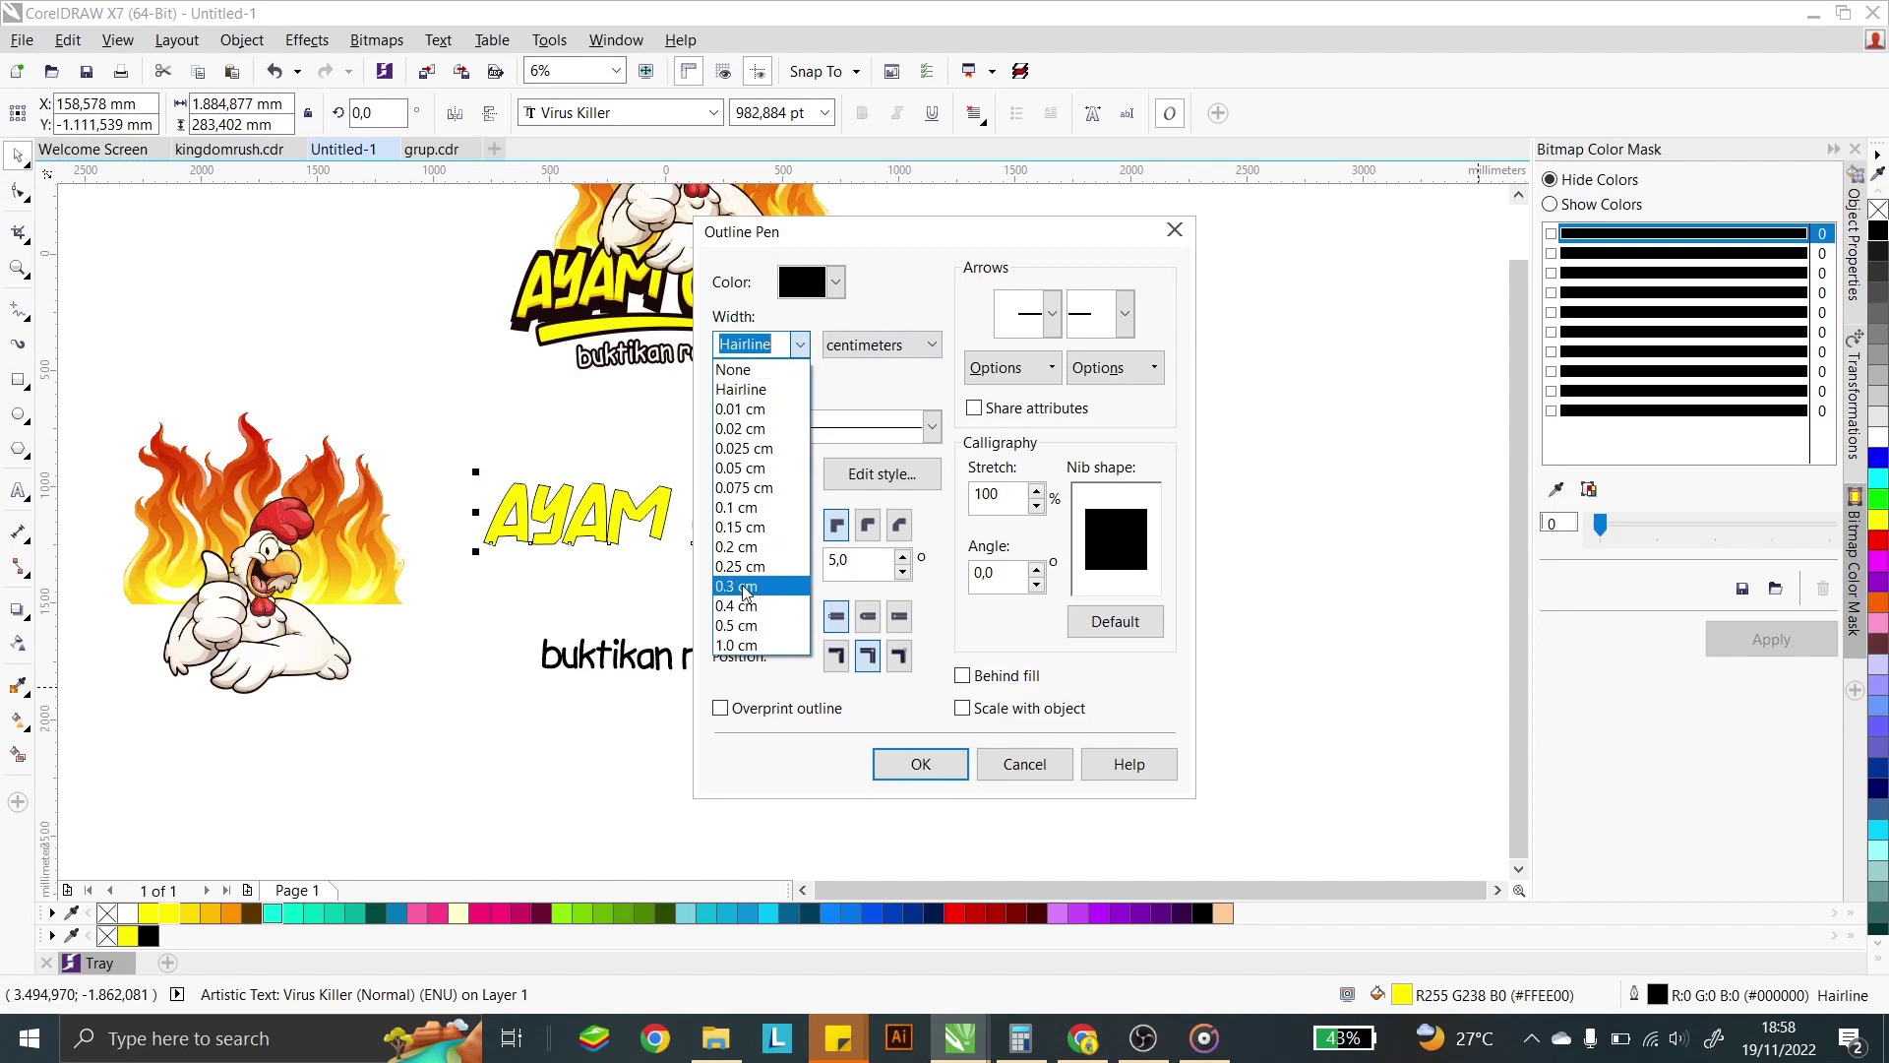
click(733, 645)
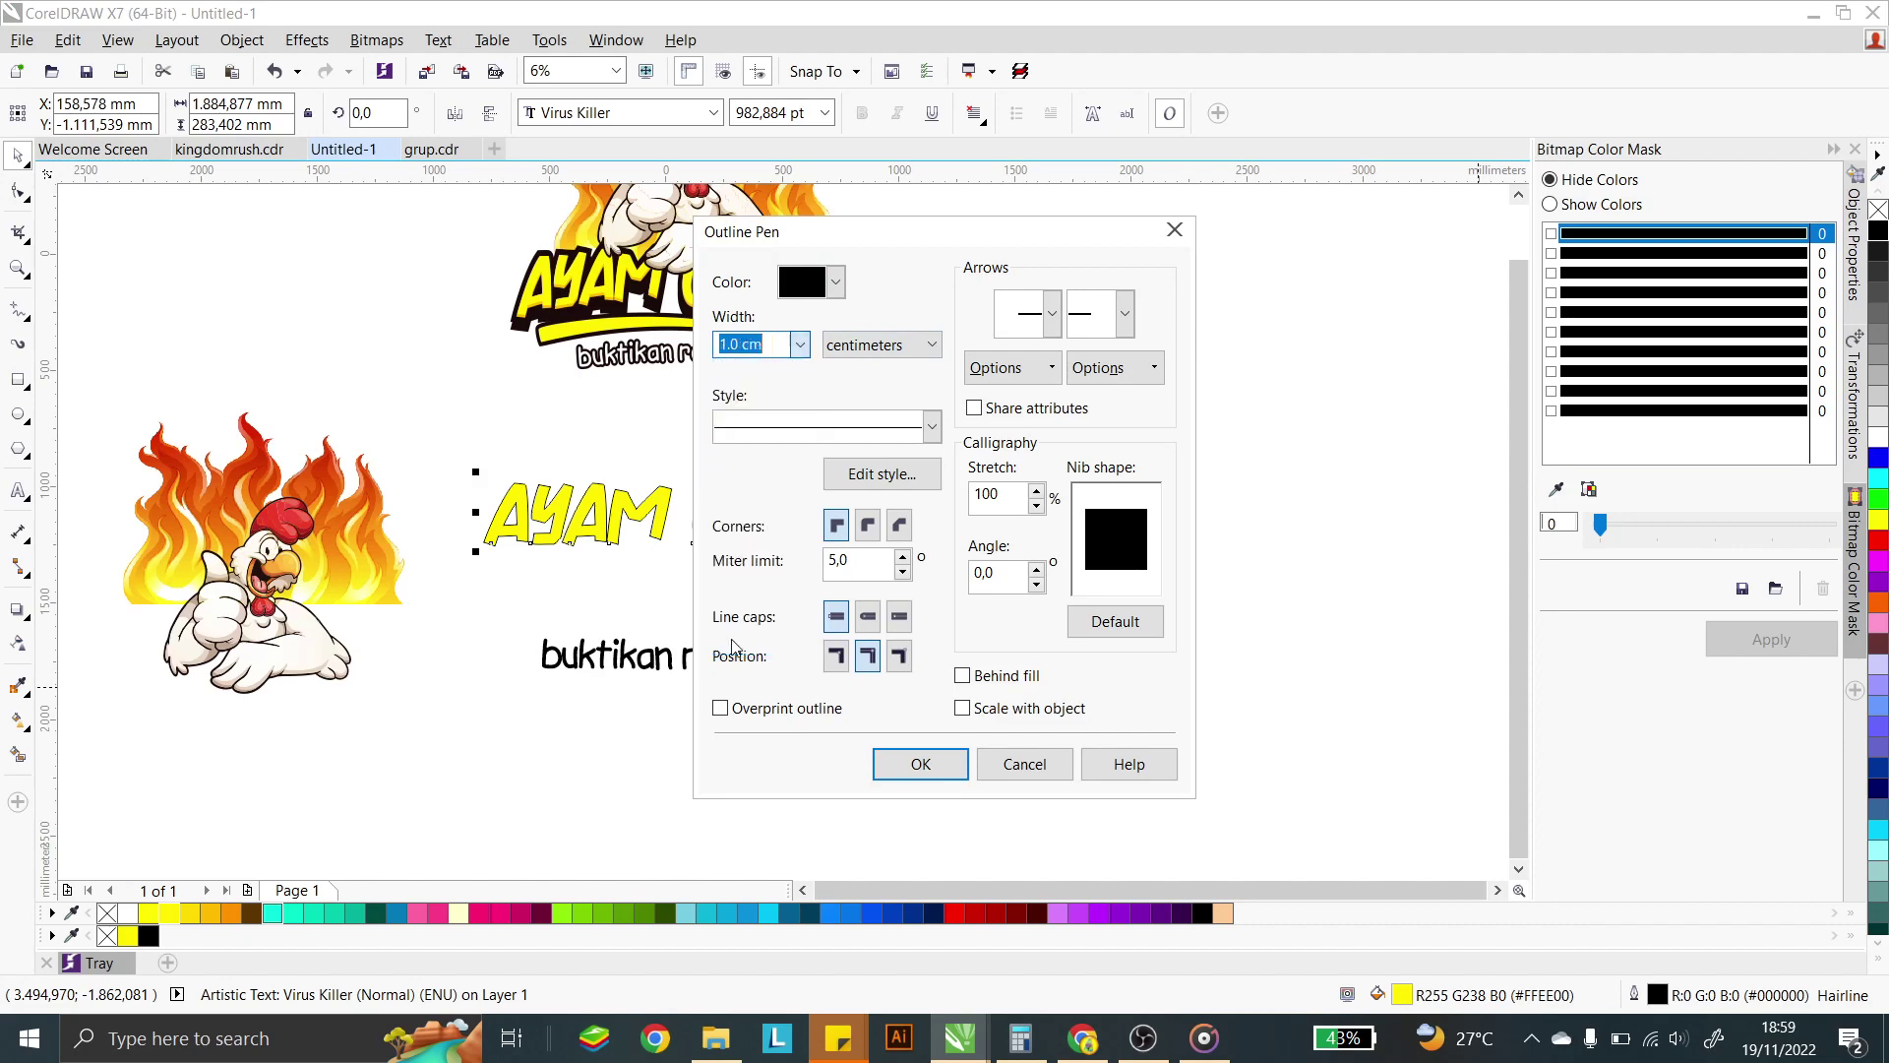
click(963, 676)
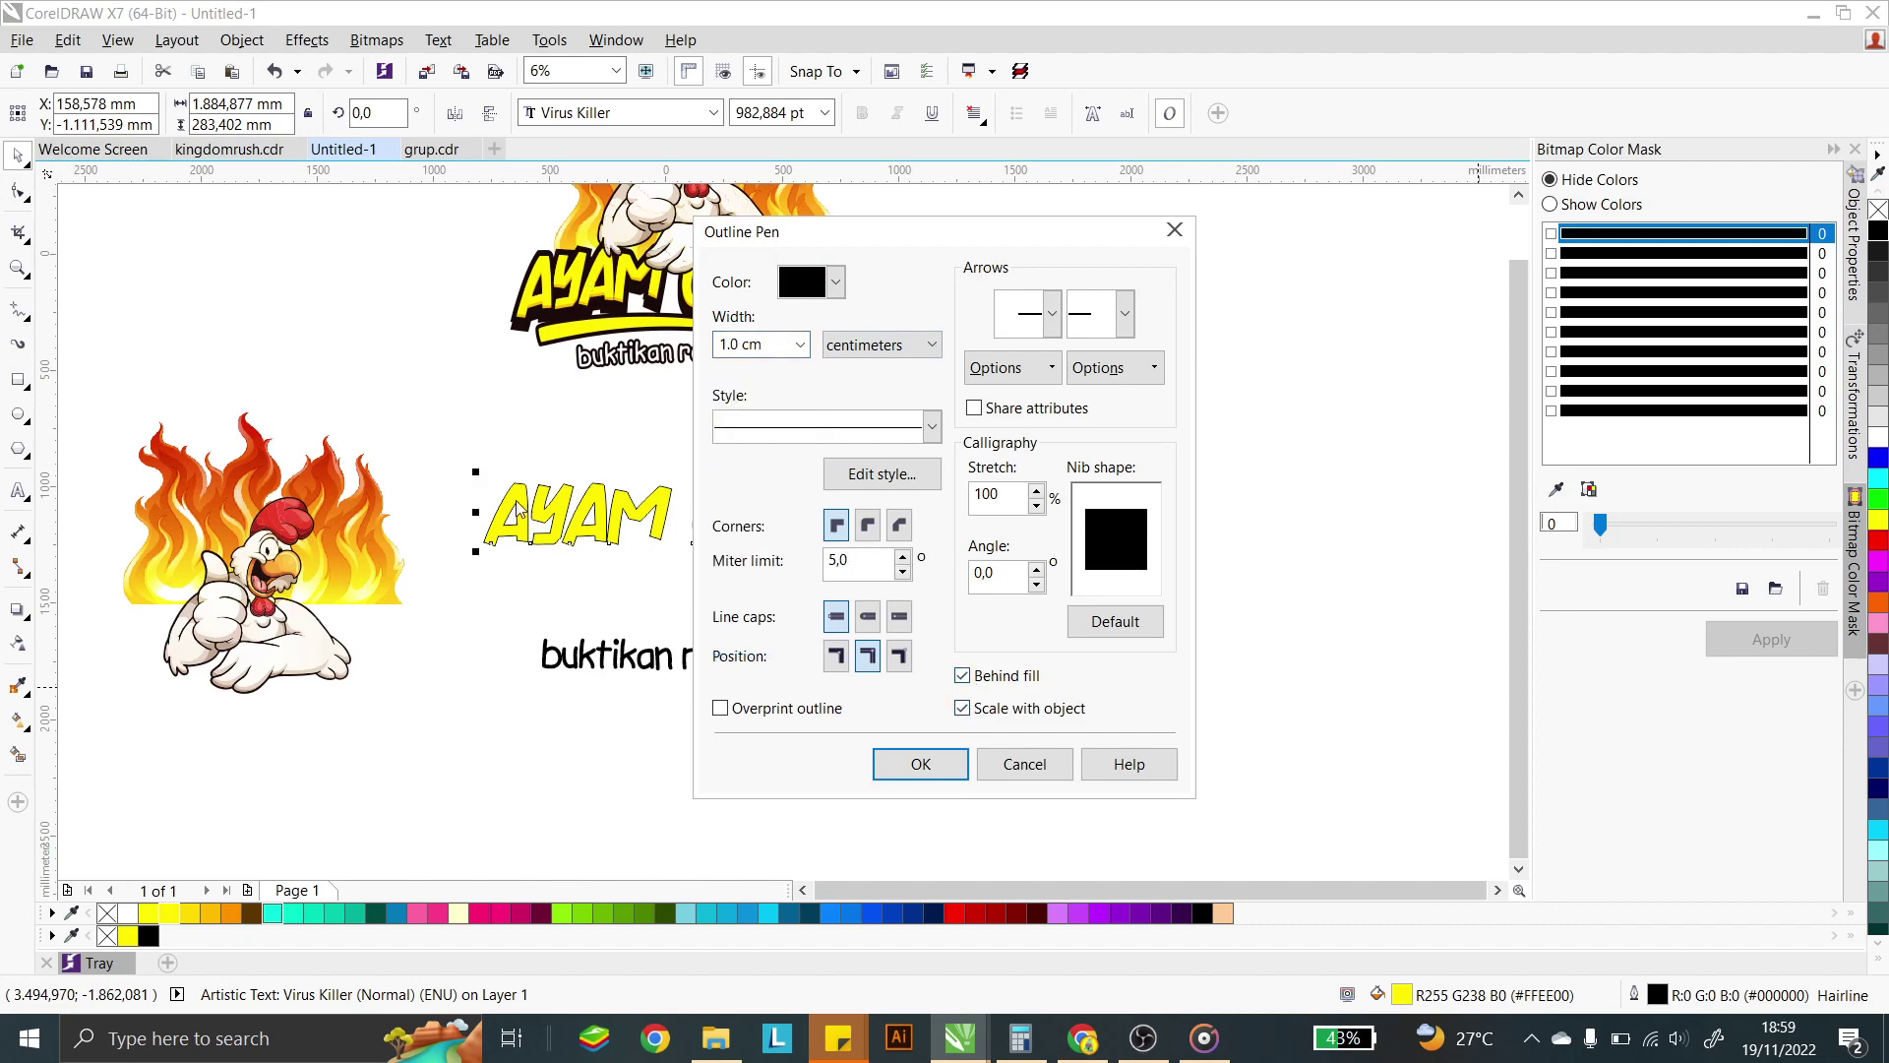
click(920, 763)
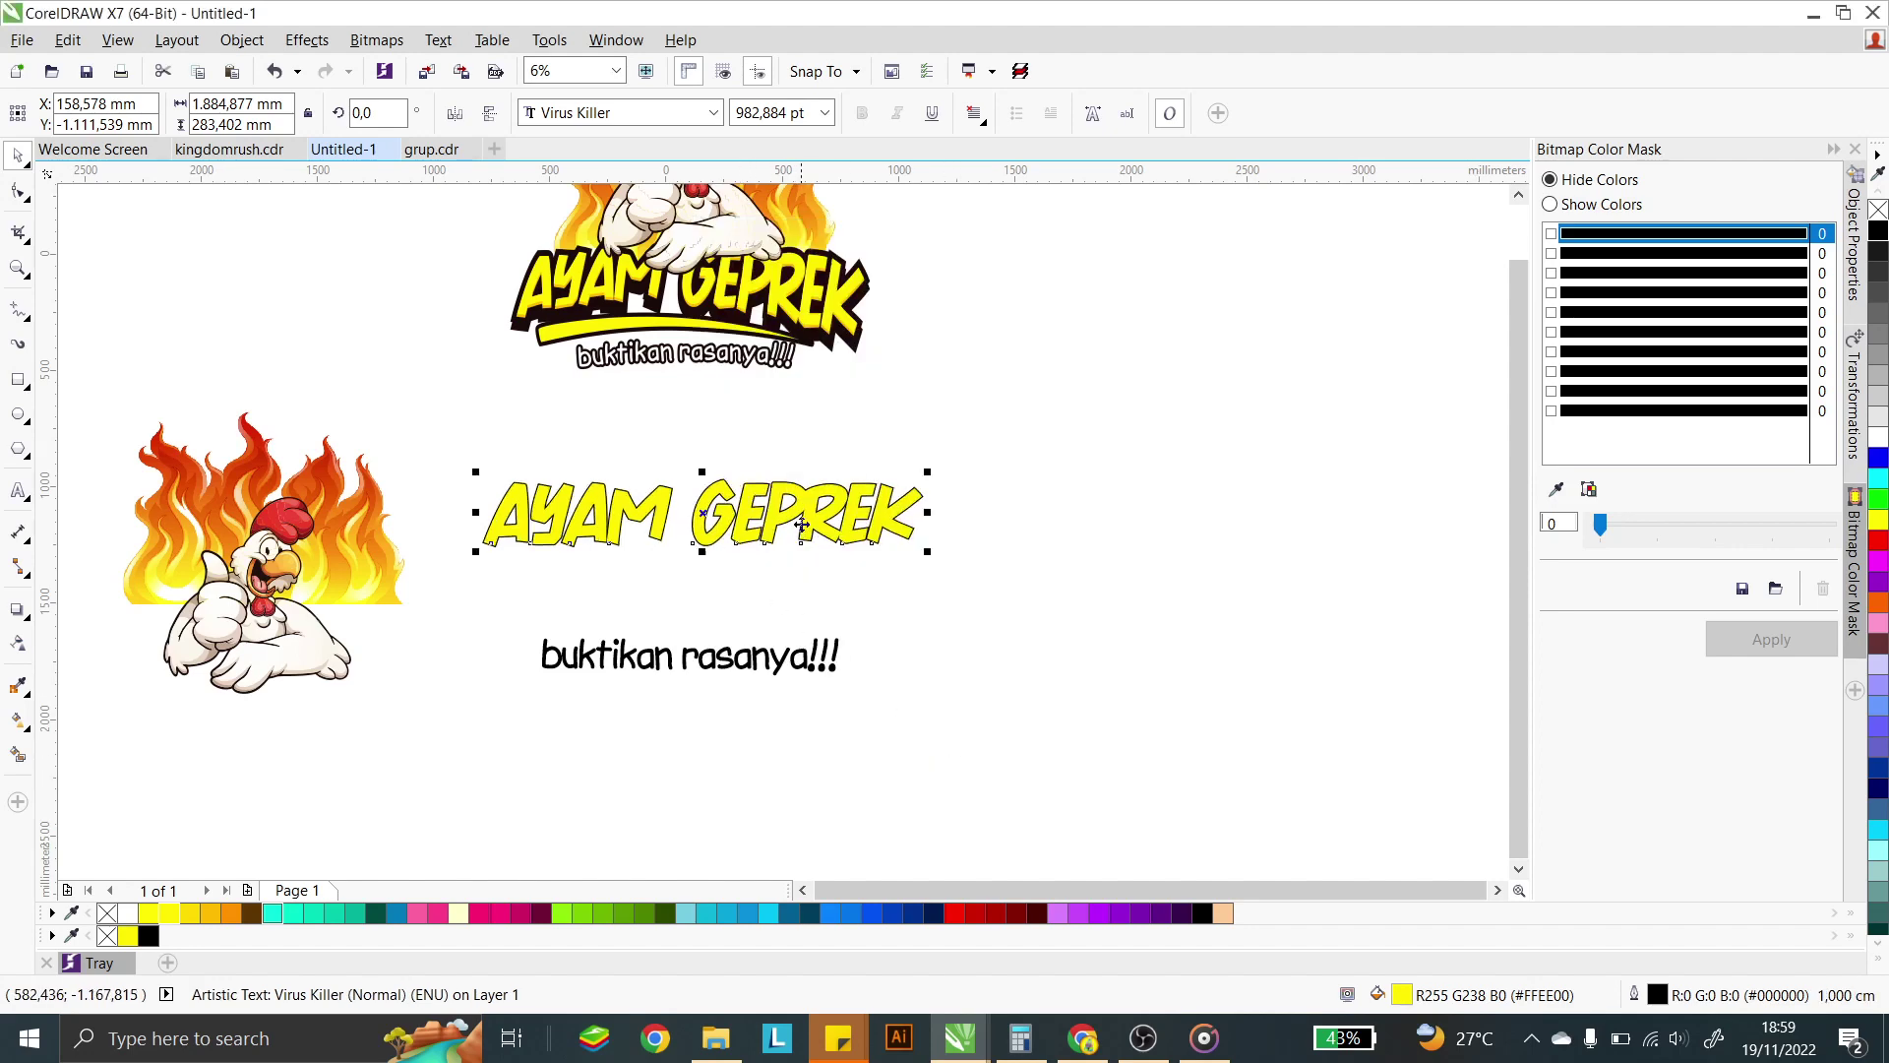
drag(802, 524, 801, 482)
scroll(848, 508, up, 2)
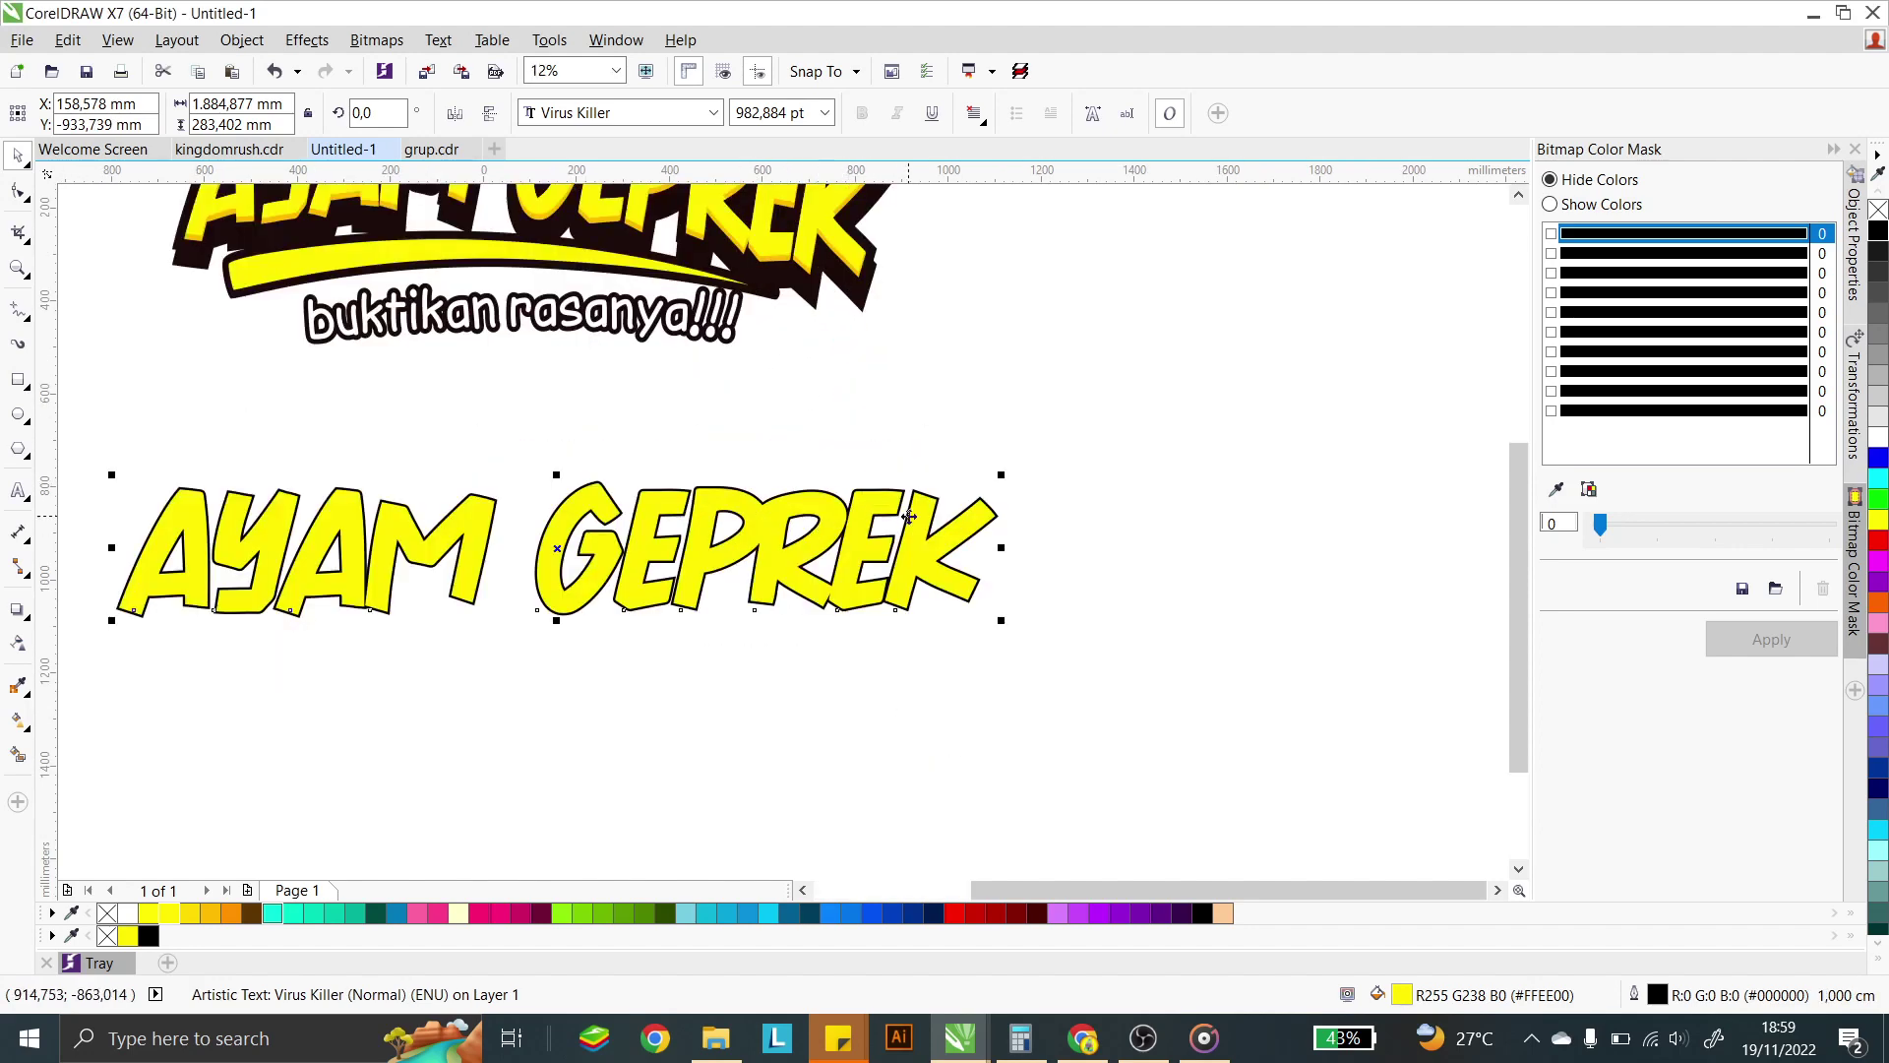
scroll(934, 570, down, 2)
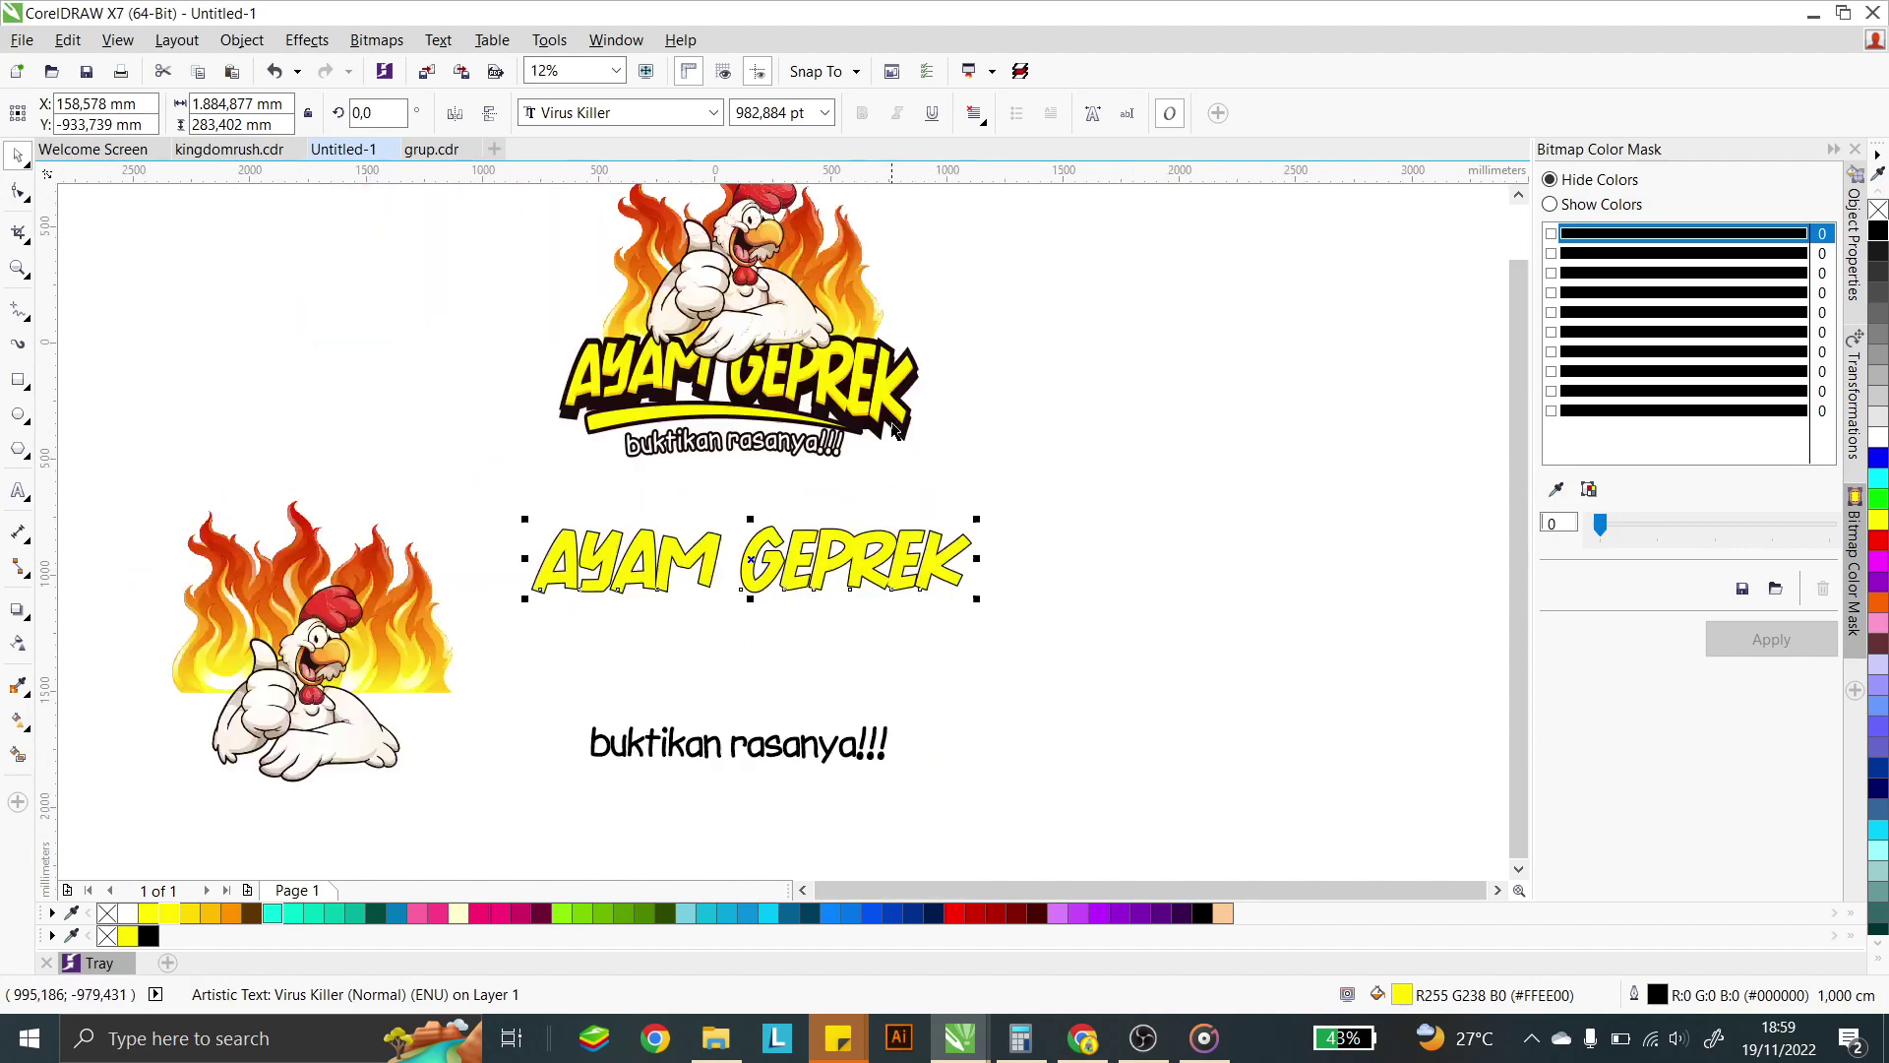
- Set the new title's outline width to 4 cm and stretch the title vertically to a height of about 327 mm
double_click(1640, 991)
click(798, 345)
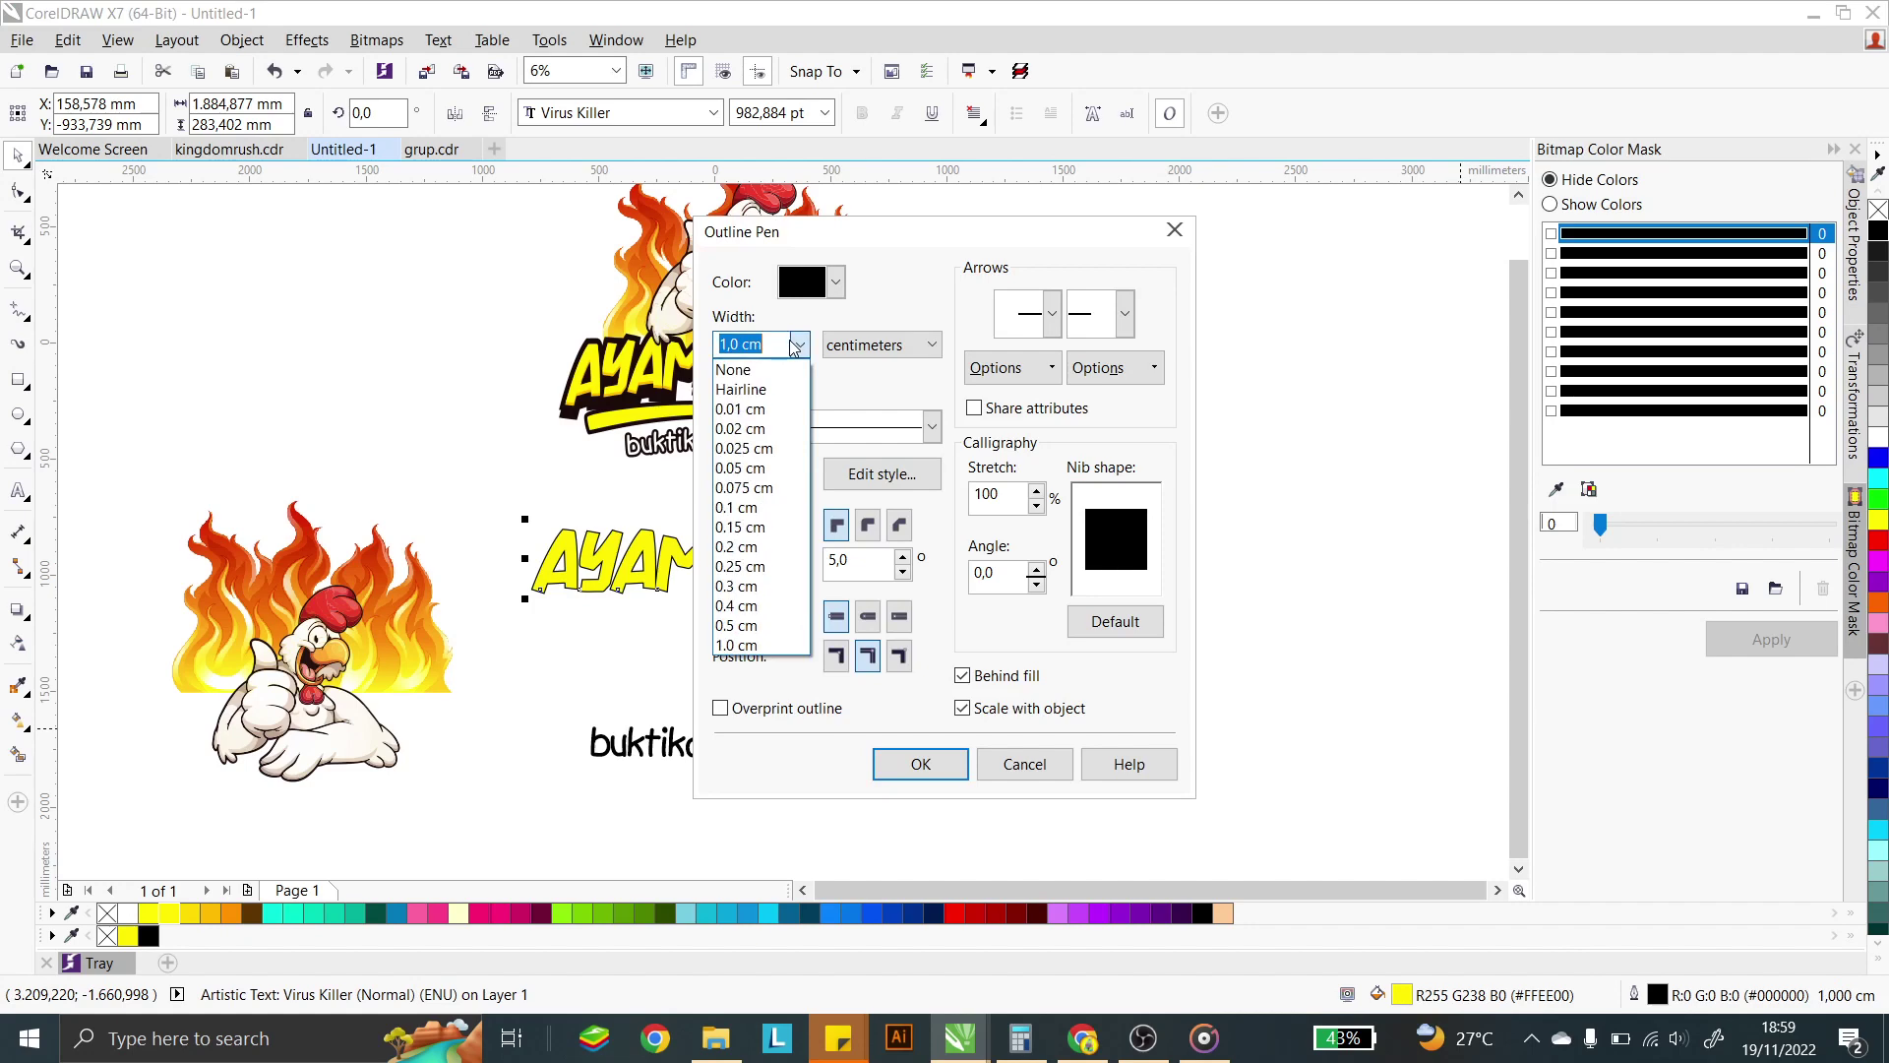
text(4)
click(937, 770)
click(936, 770)
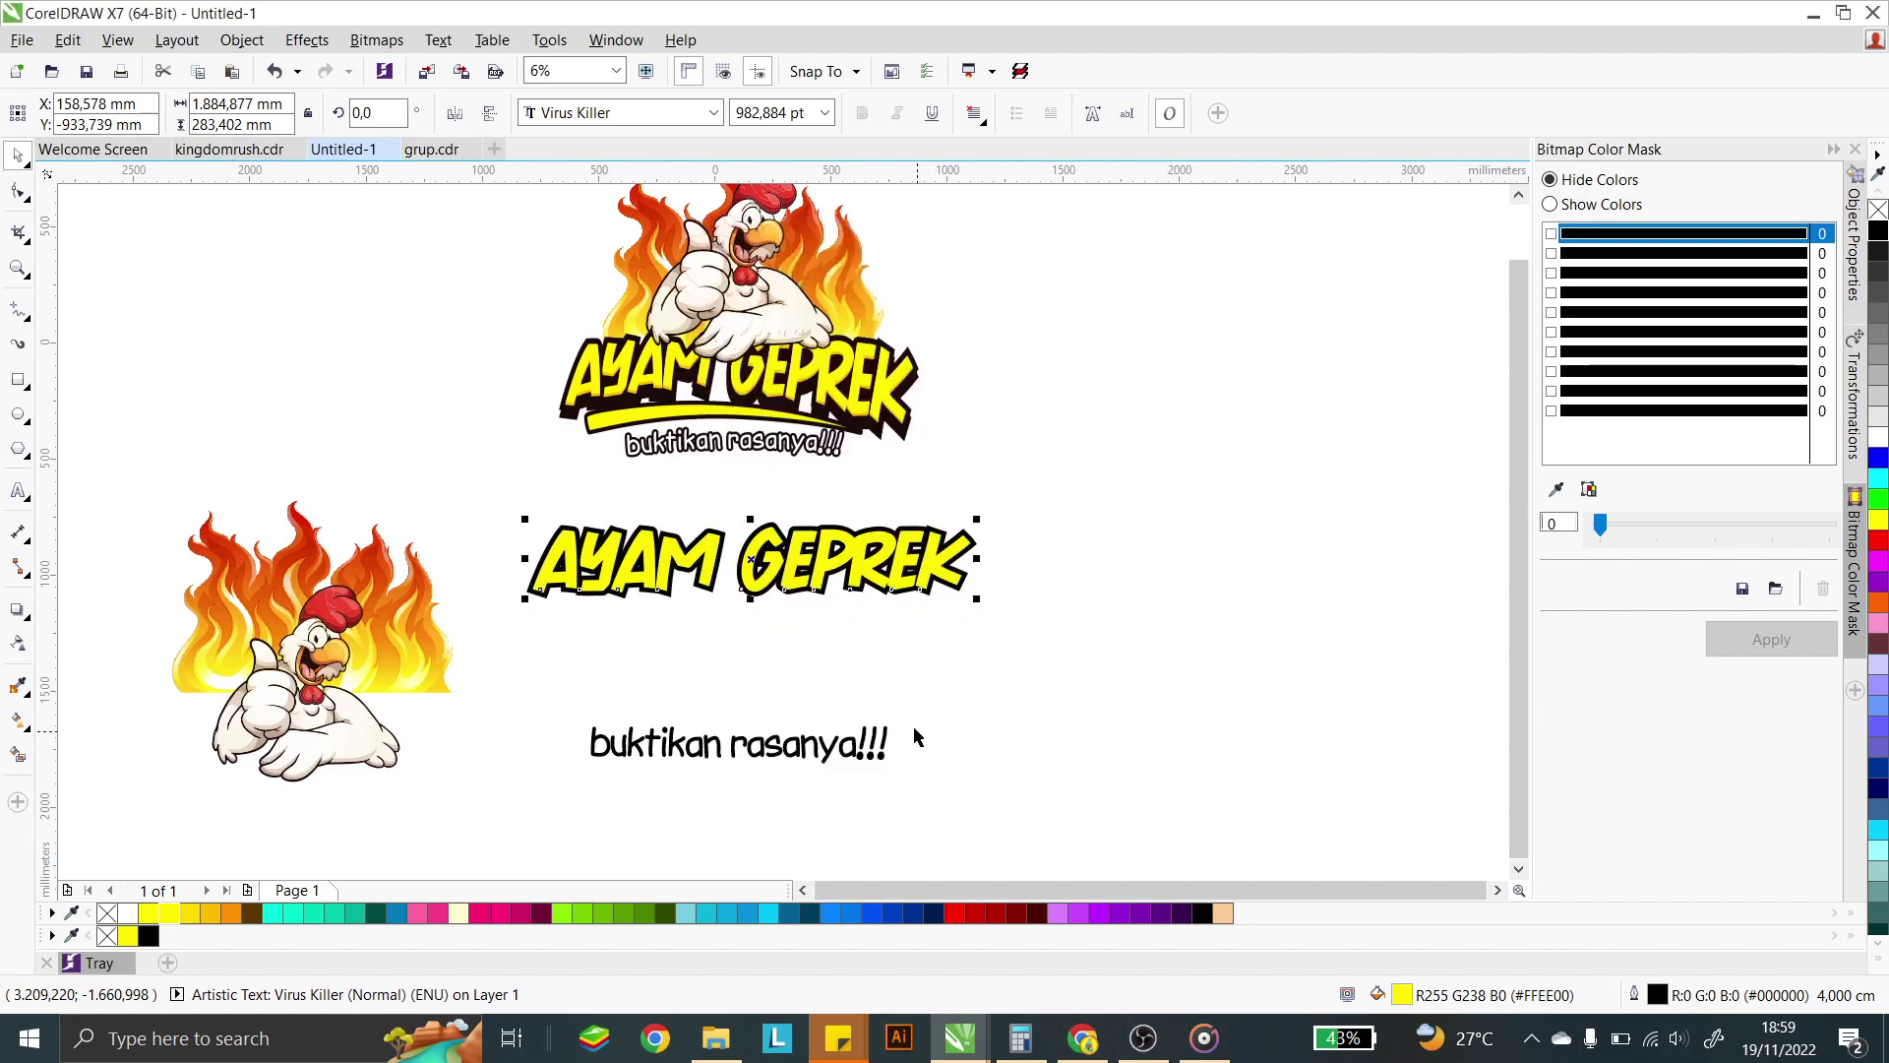
drag(863, 564, 852, 546)
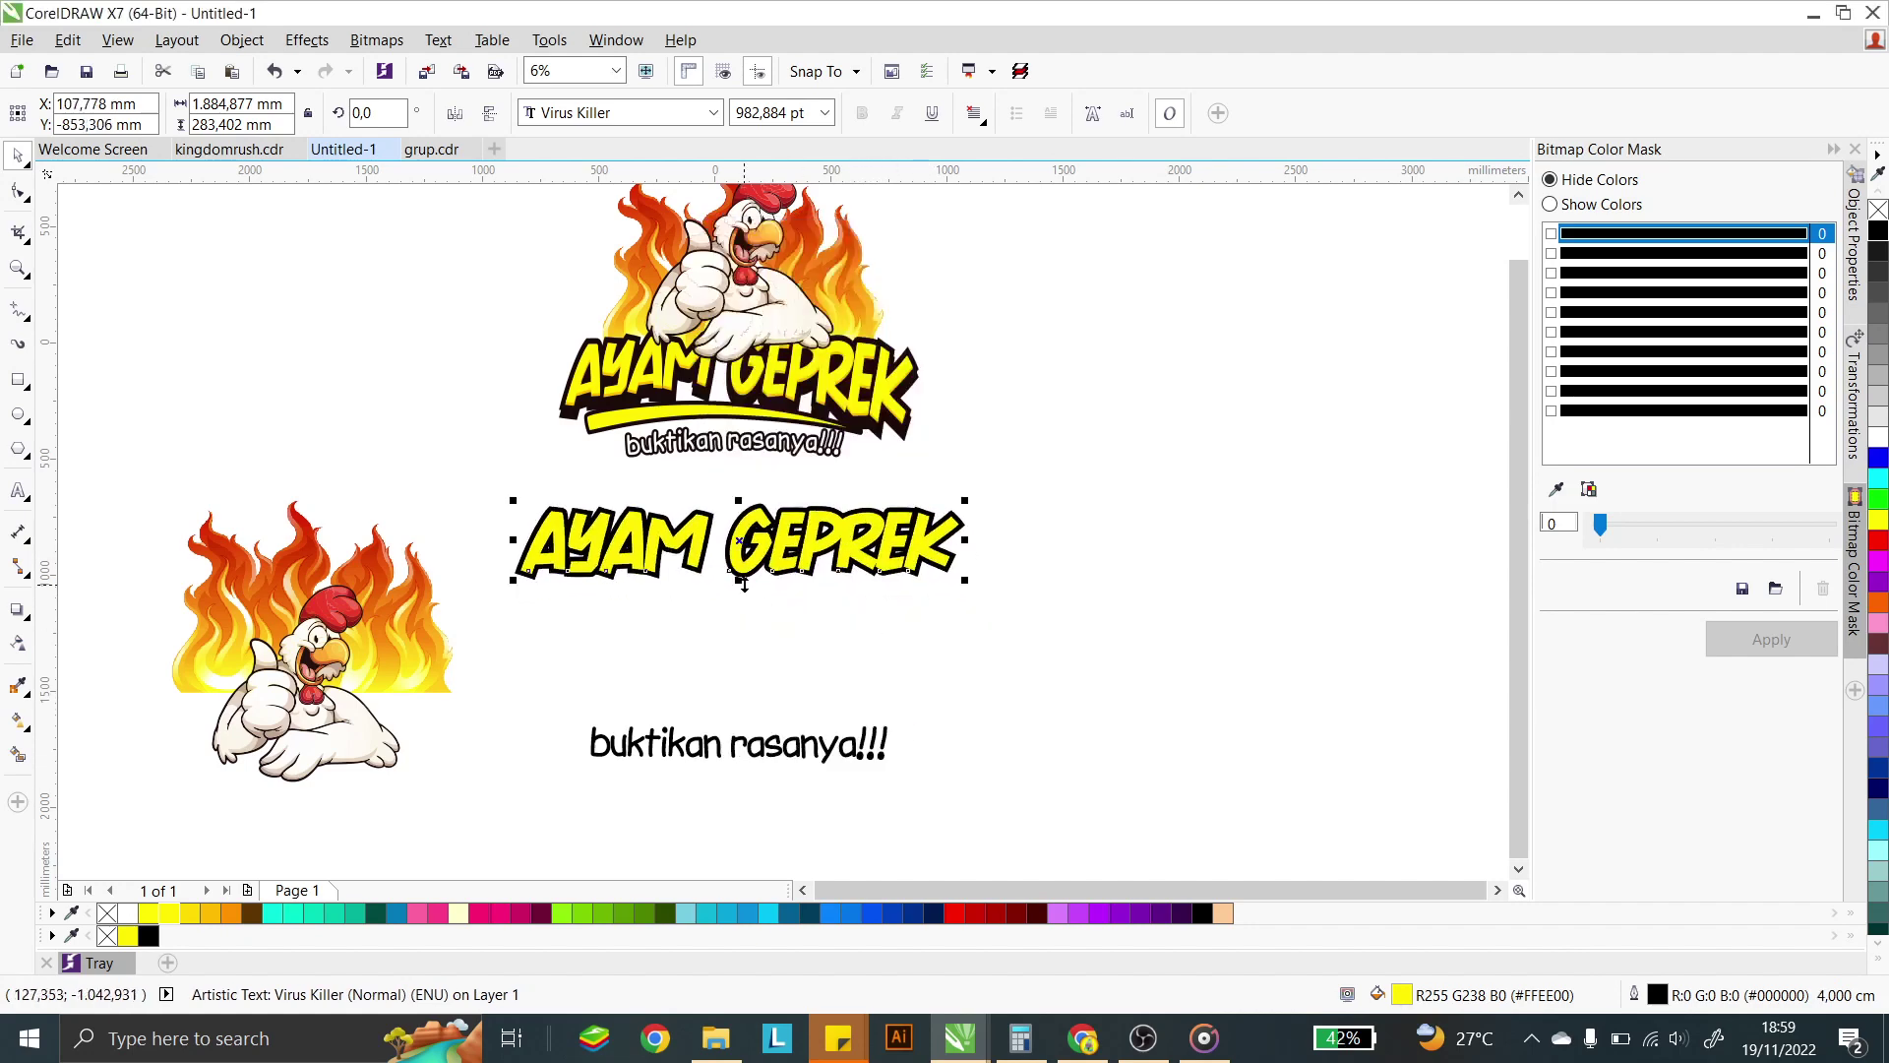
drag(744, 584, 743, 594)
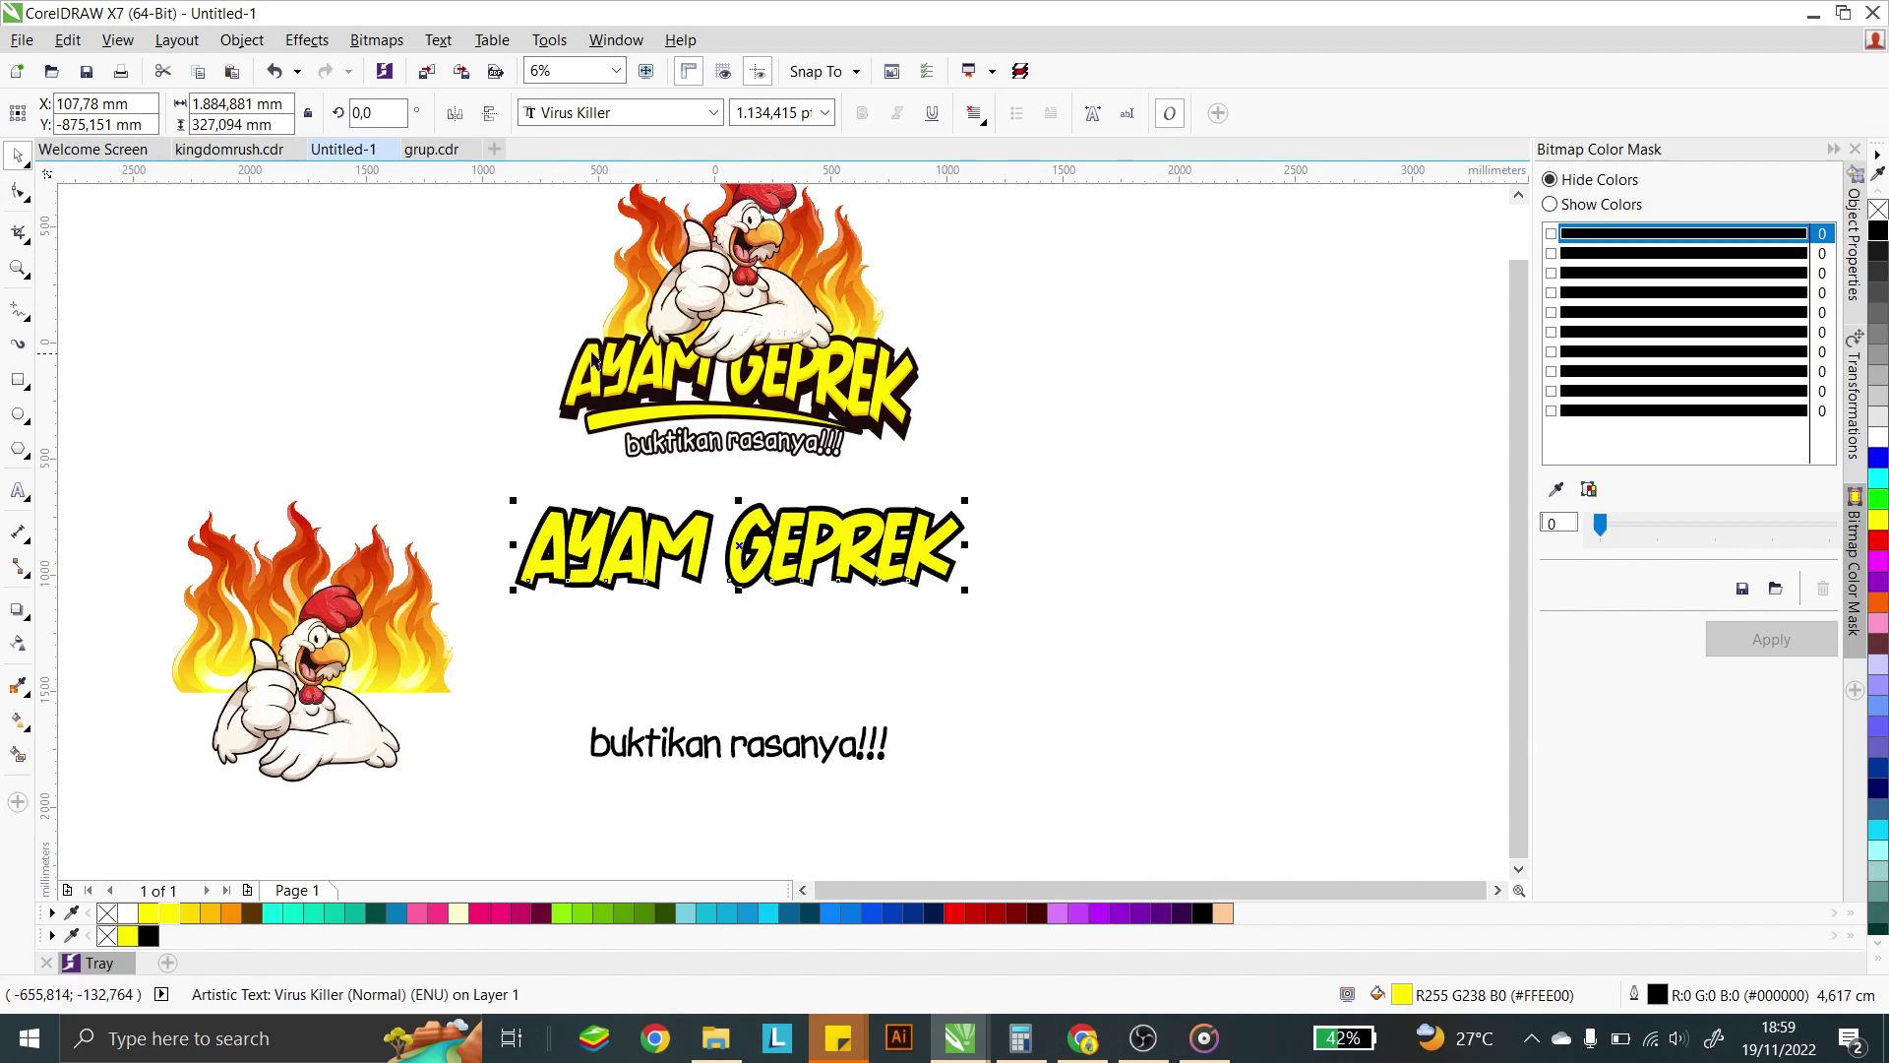
- Apply an Envelope to the new title and delete its mid-side nodes, keeping only the four corner nodes
click(29, 624)
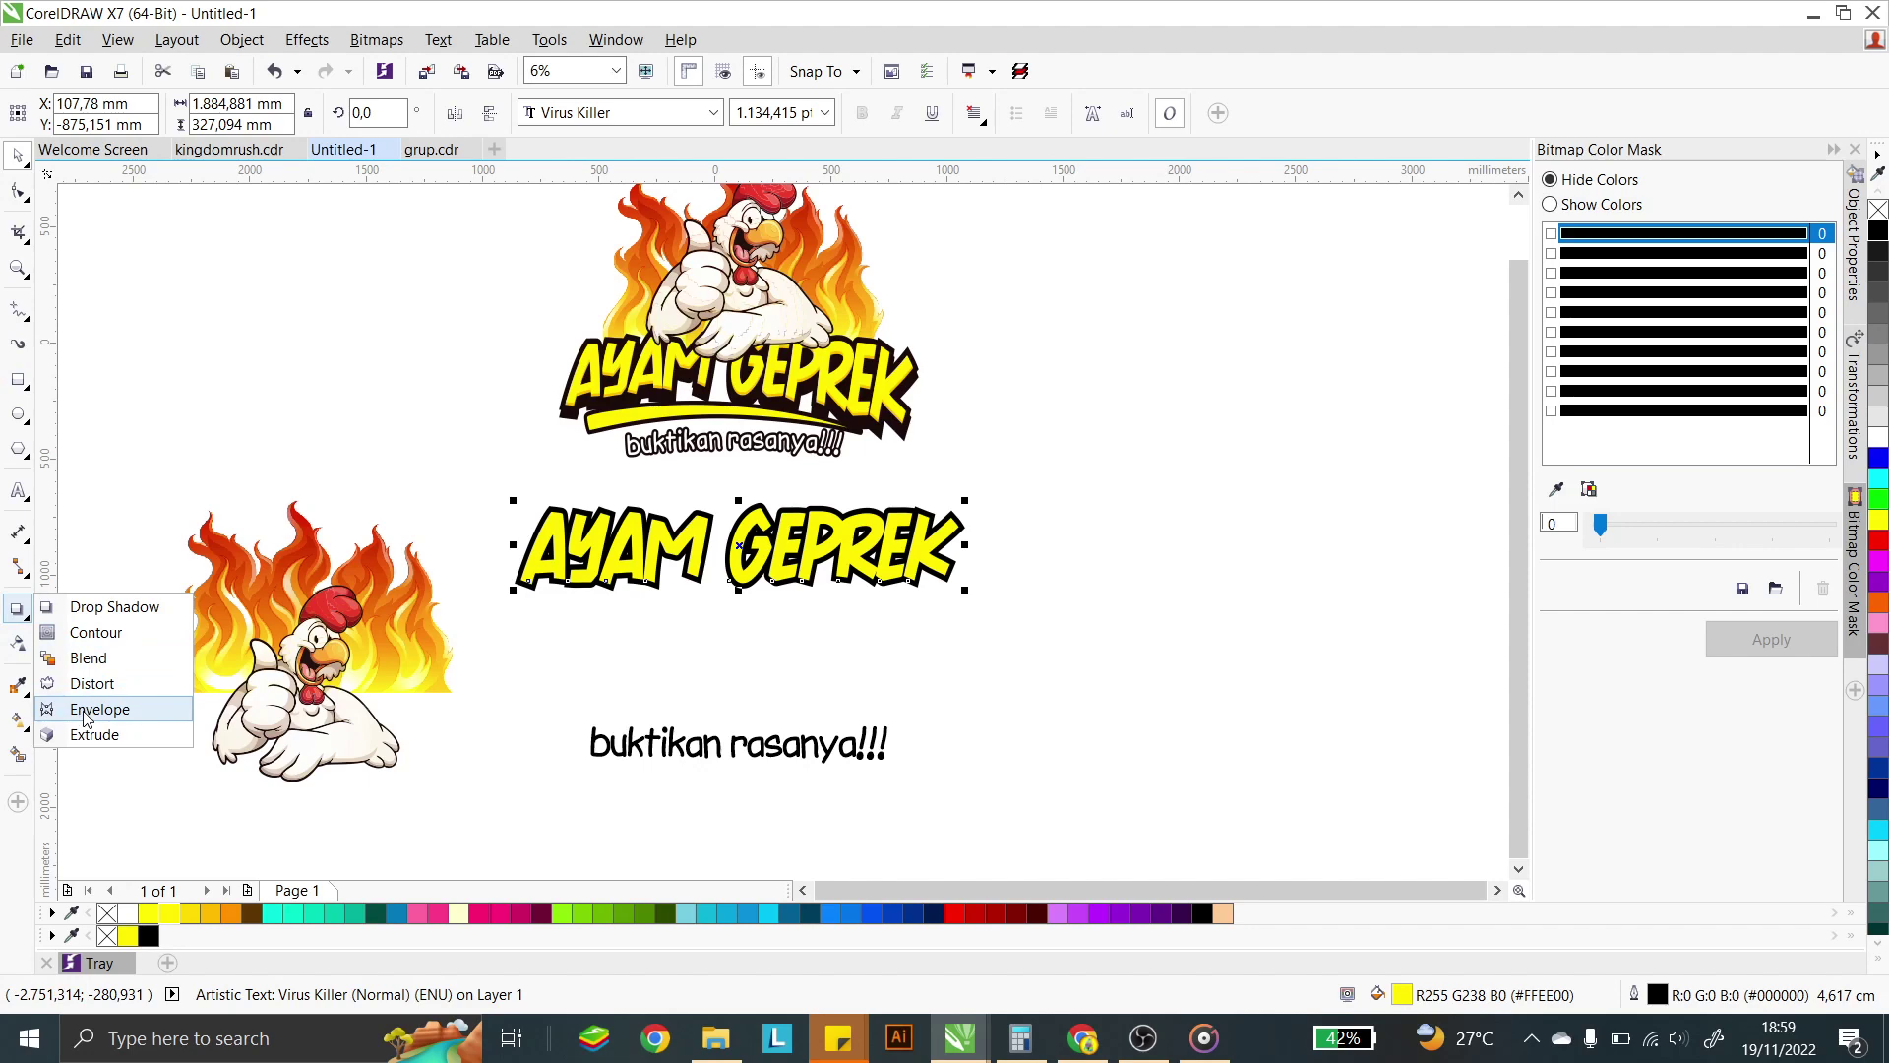
click(29, 628)
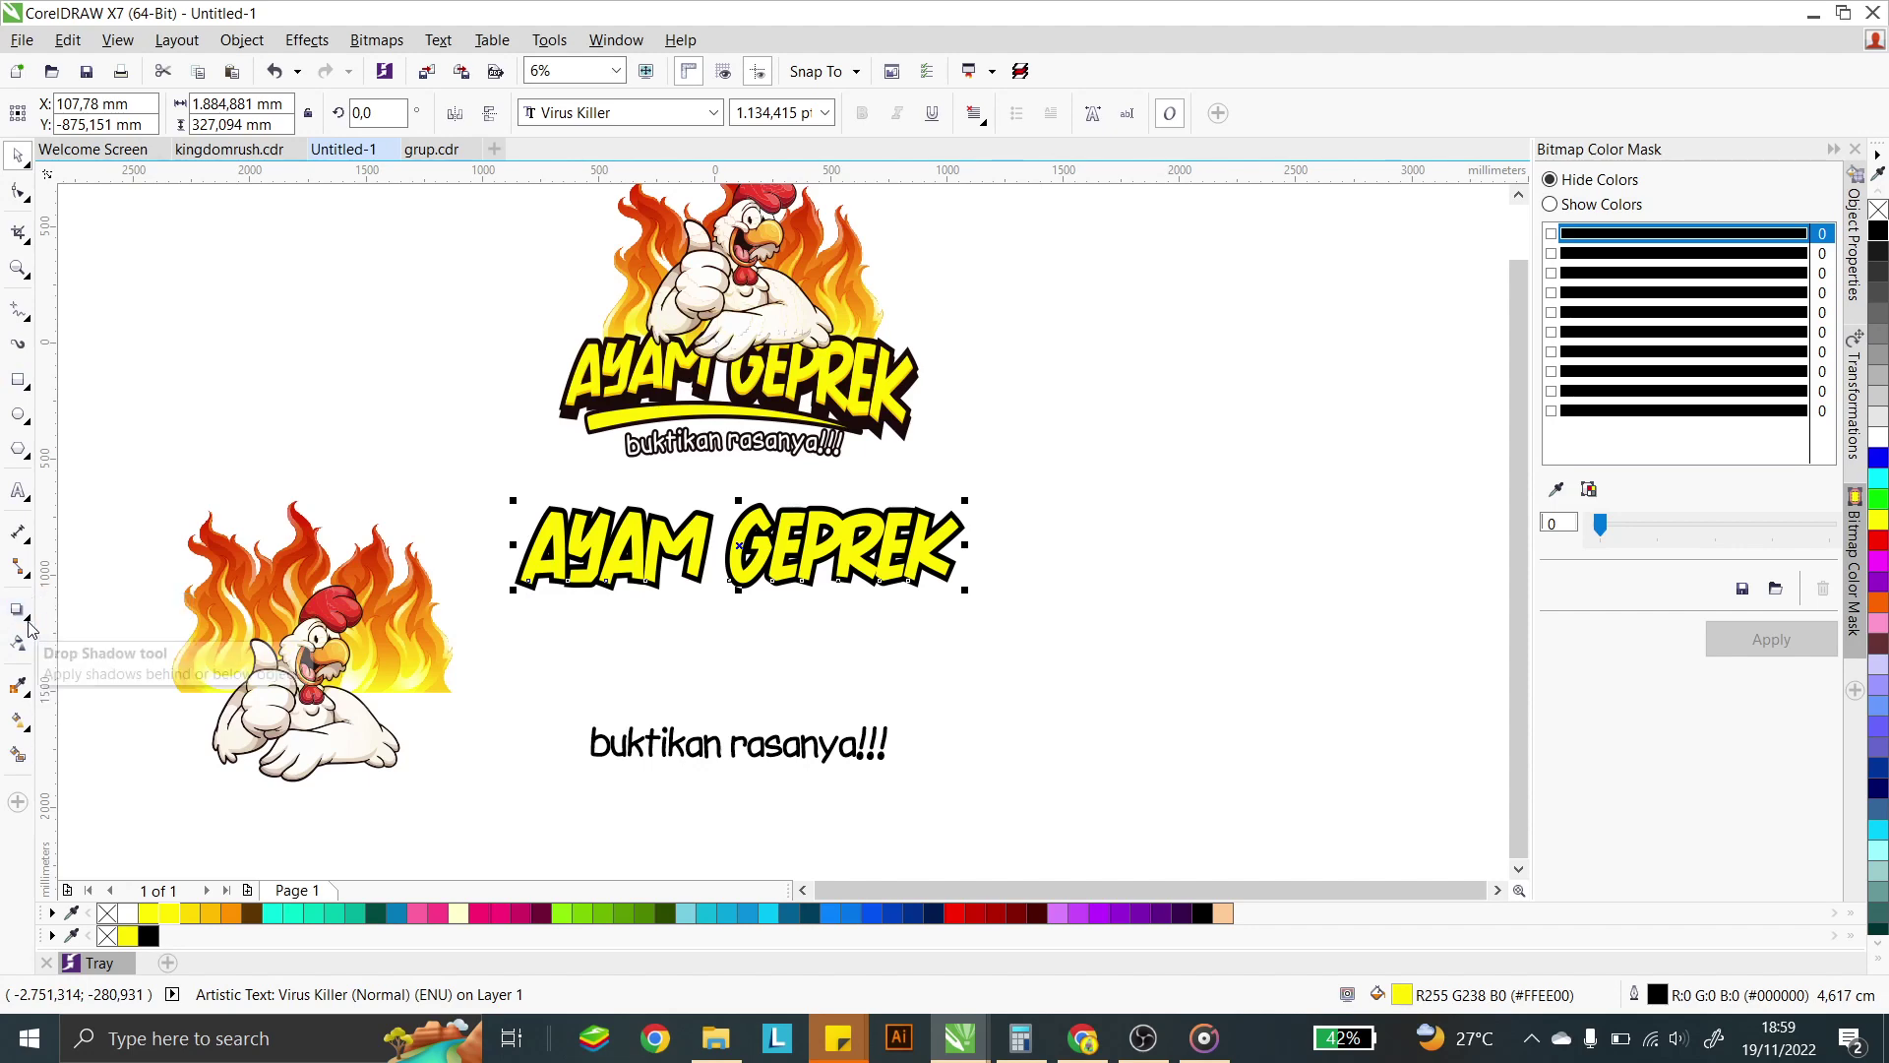
click(29, 628)
click(29, 627)
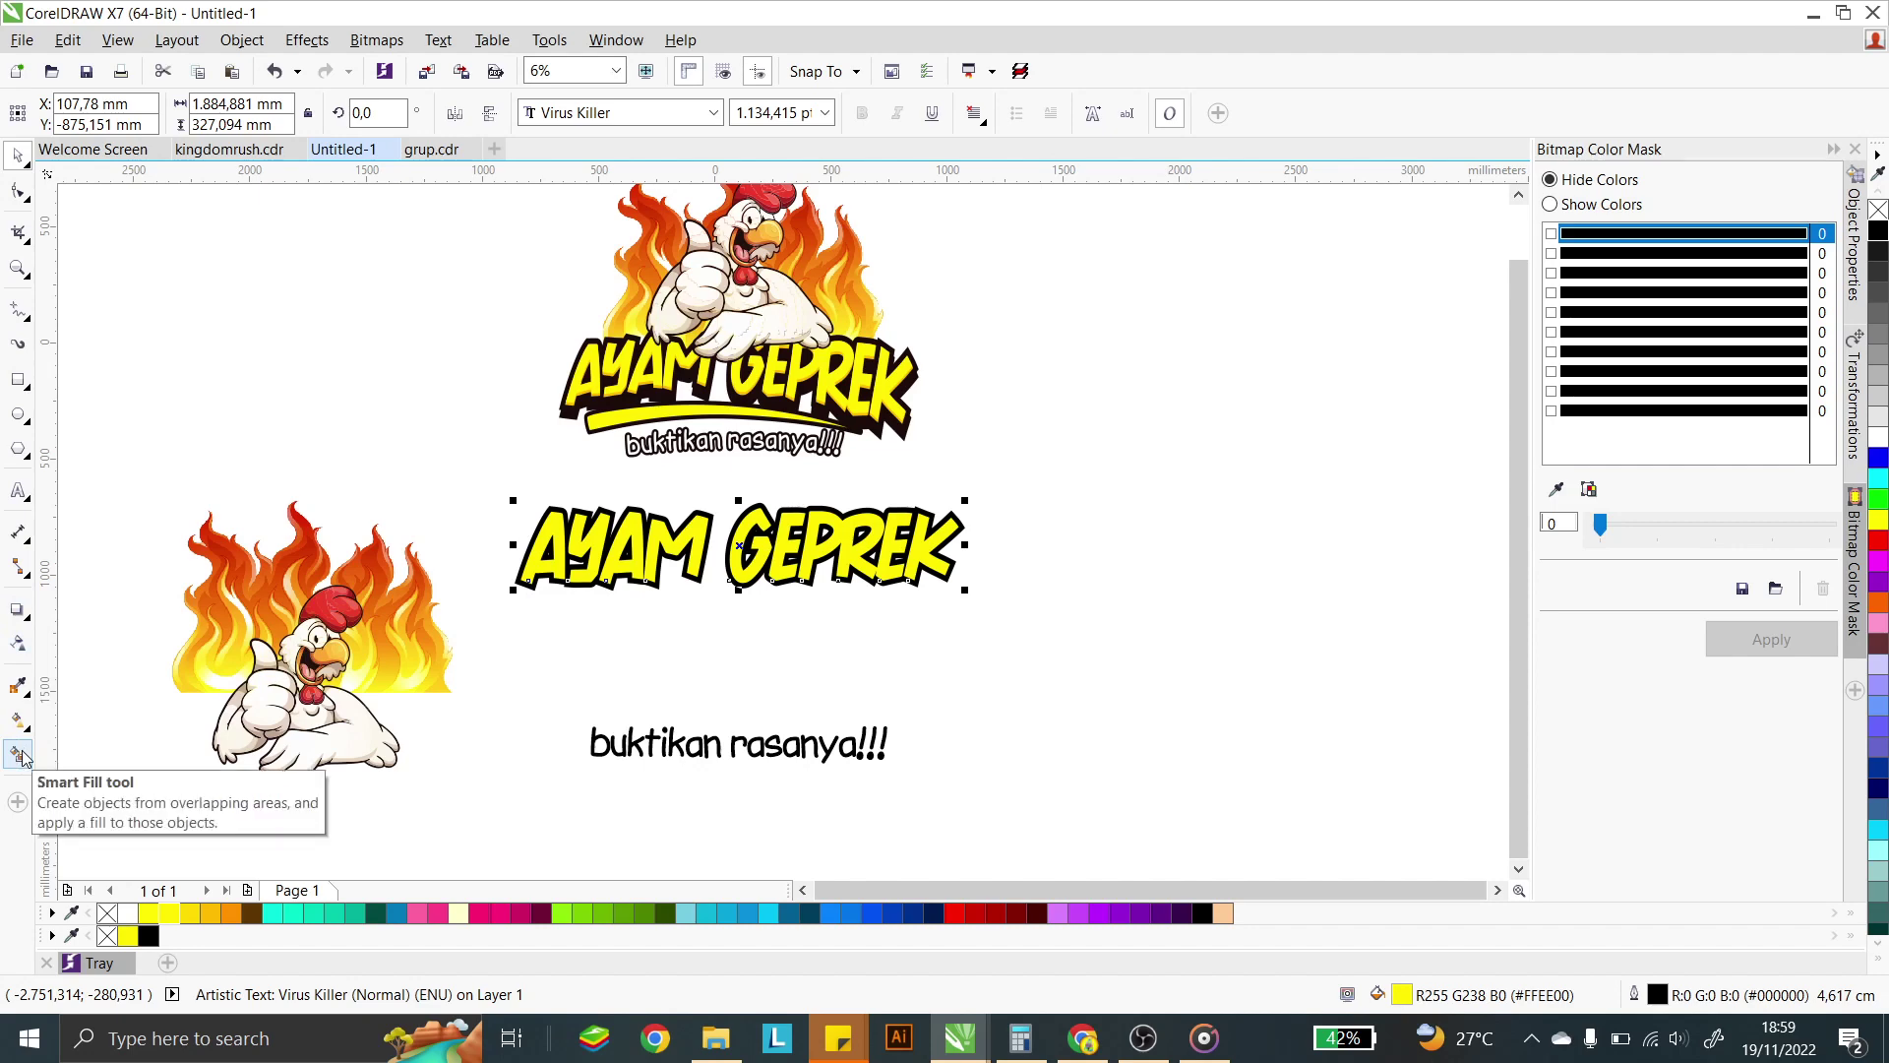
click(29, 628)
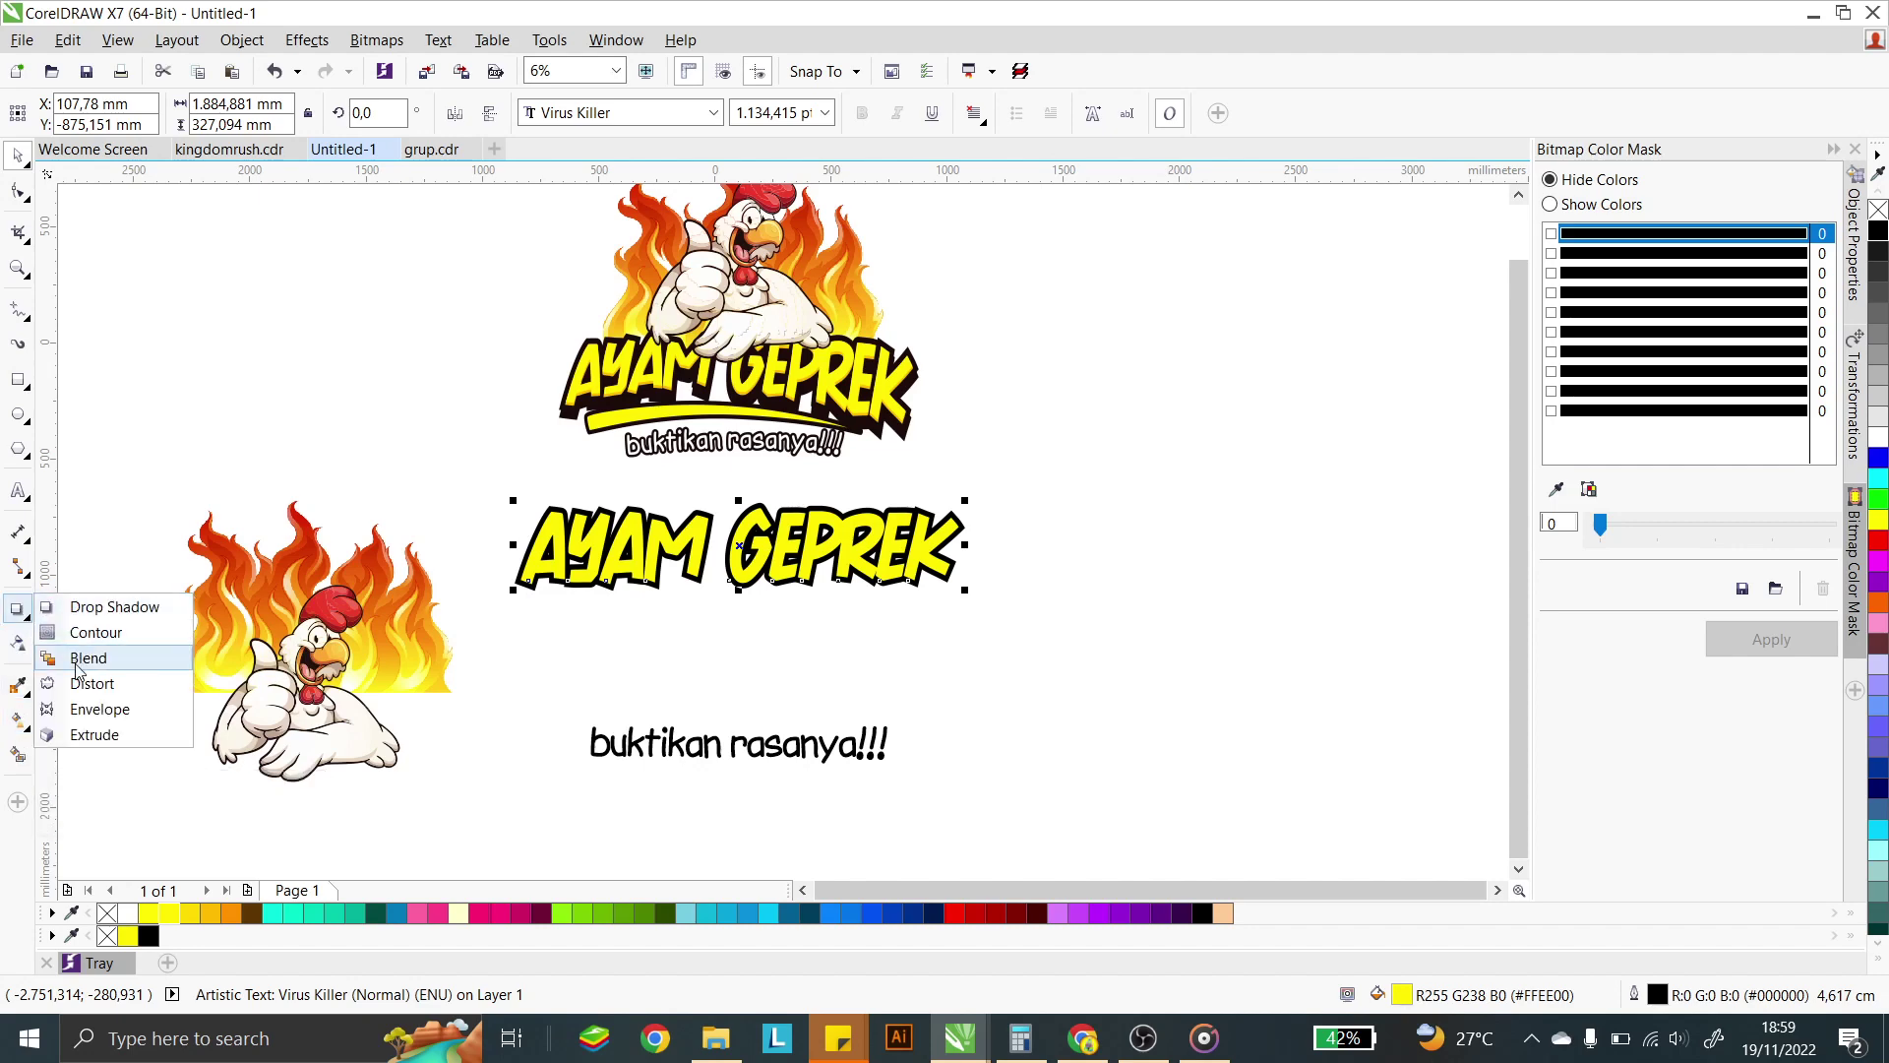
click(99, 709)
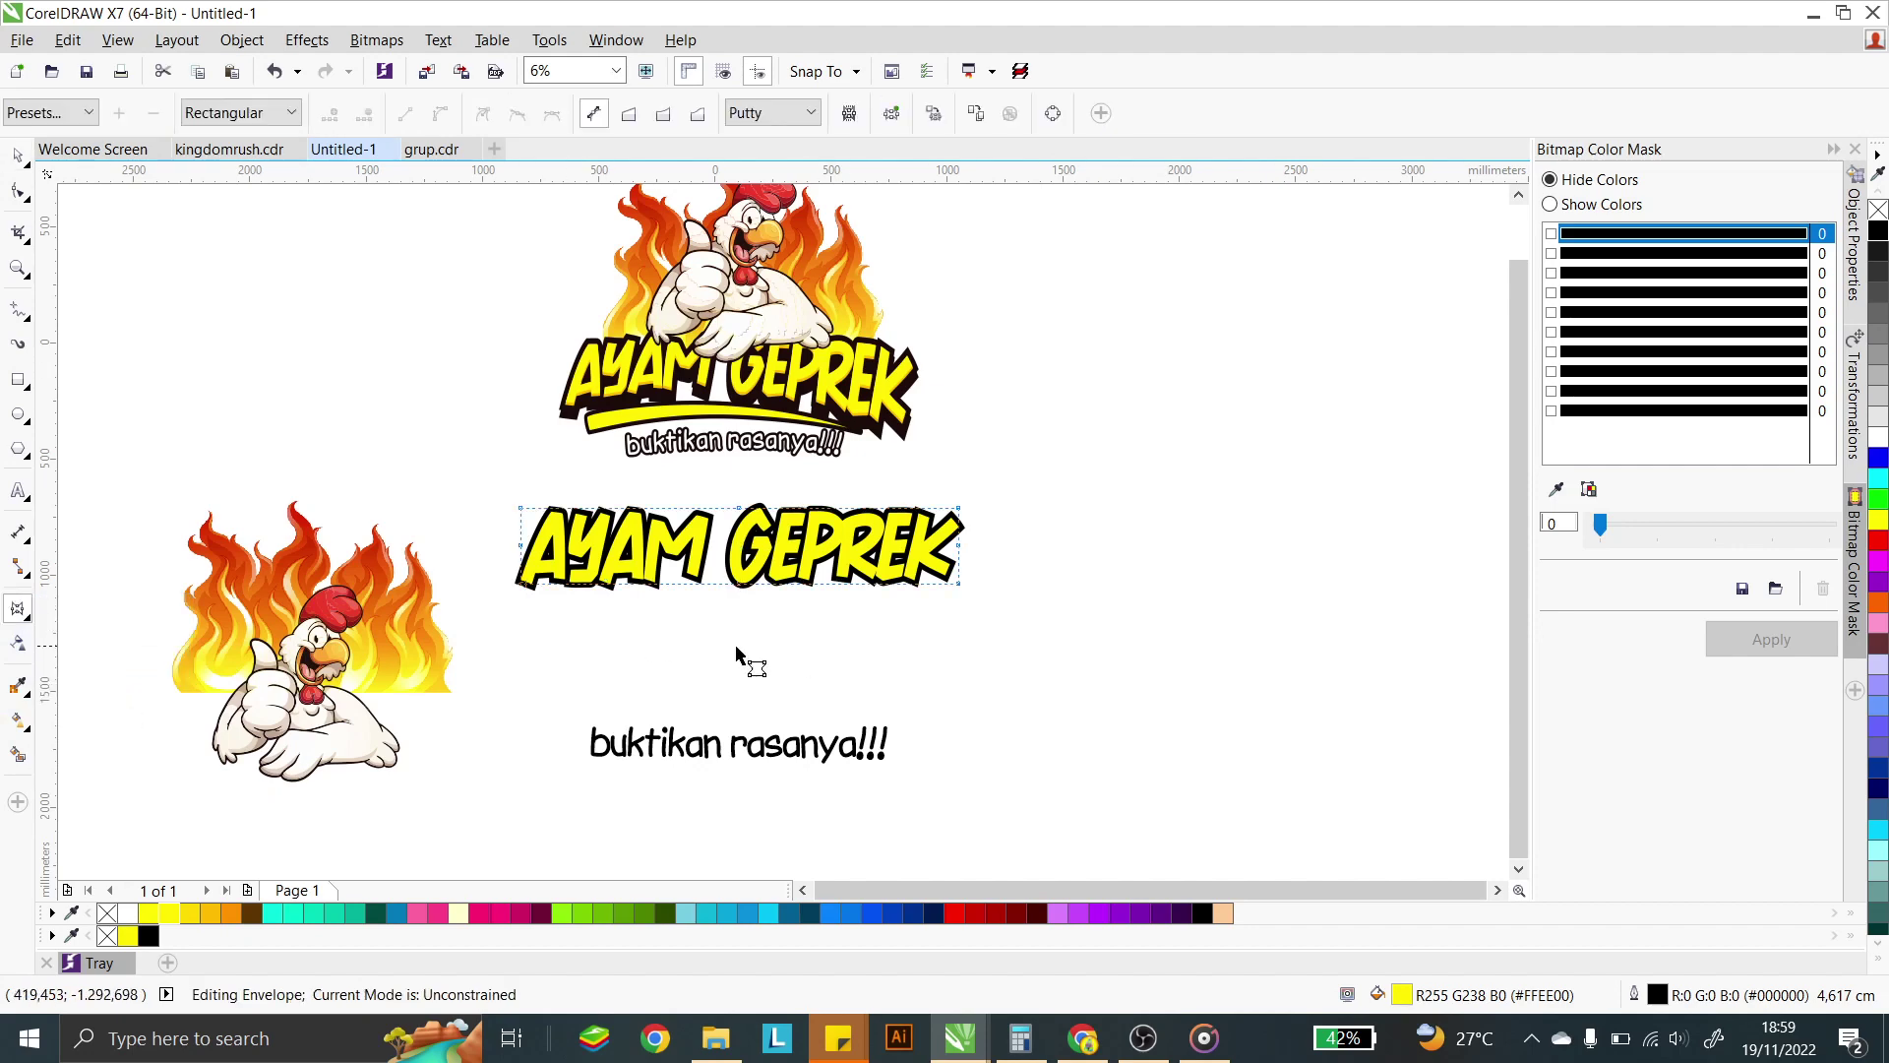
drag(766, 637, 706, 461)
scroll(775, 588, up, 1)
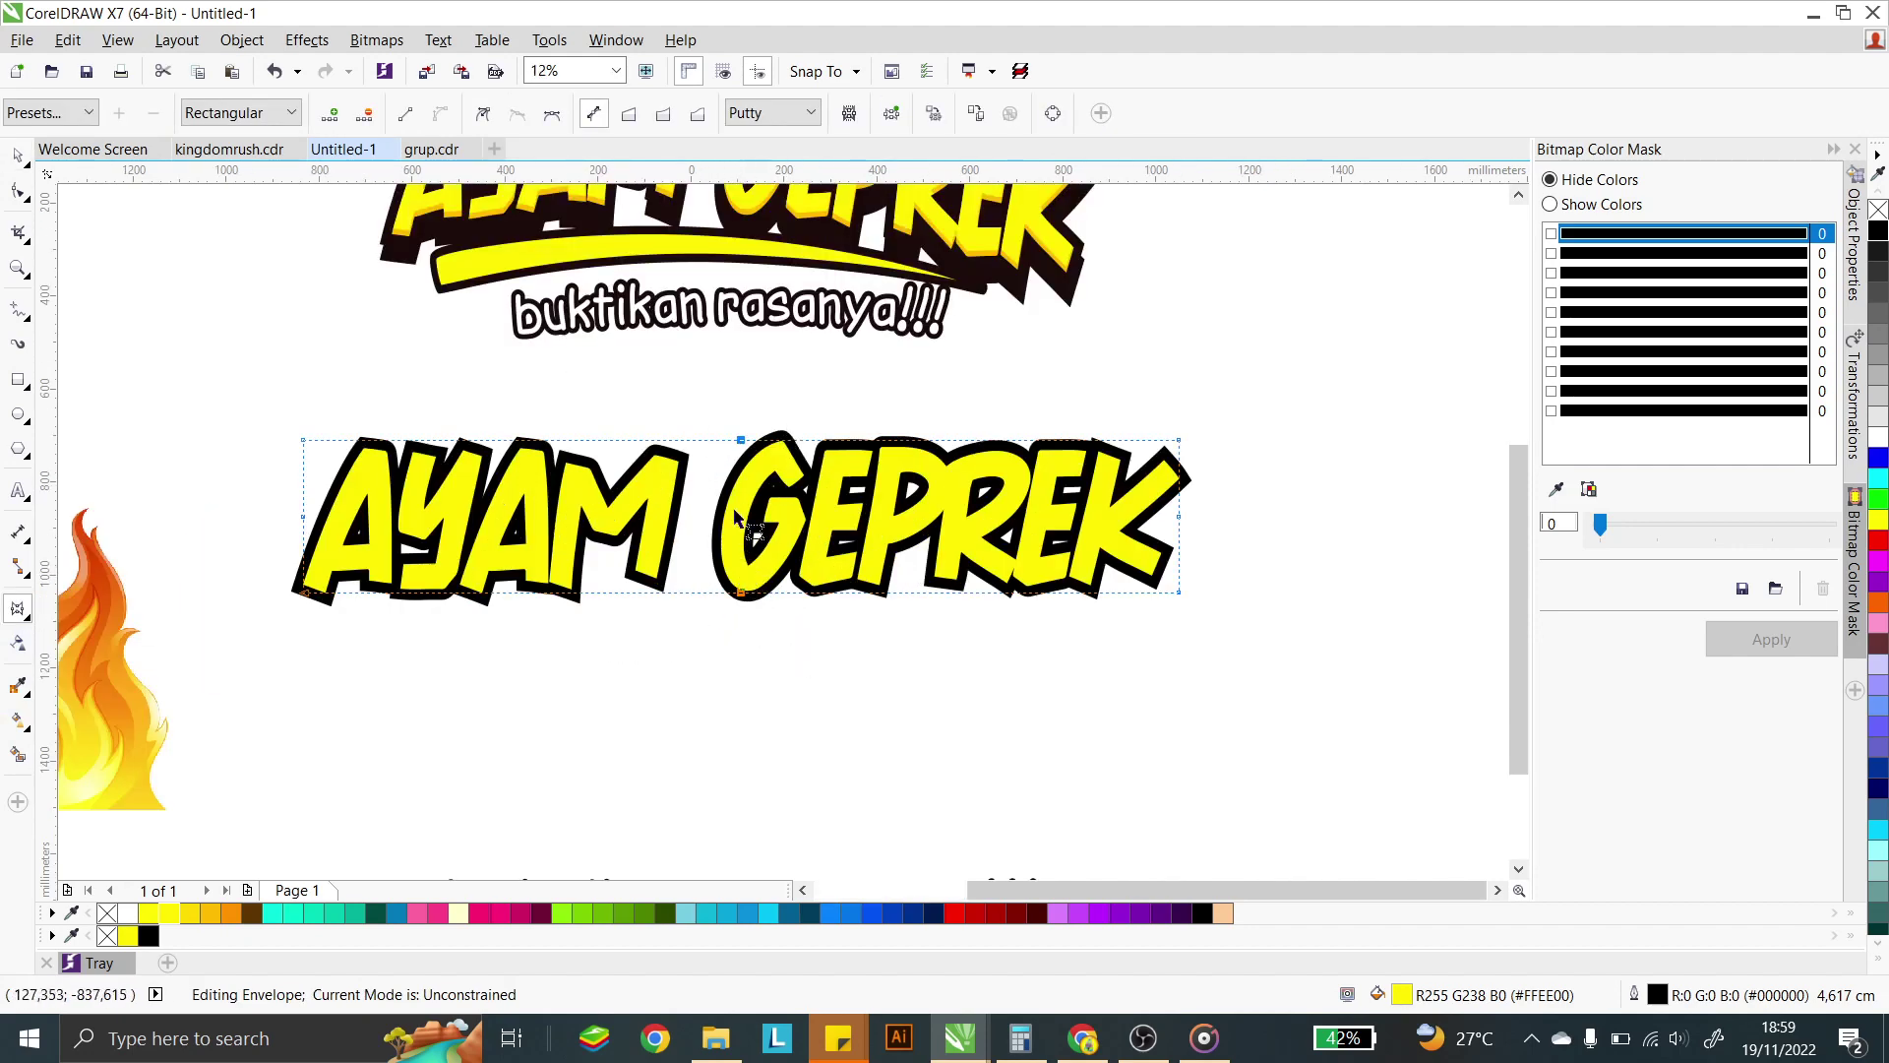
drag(1281, 561, 227, 490)
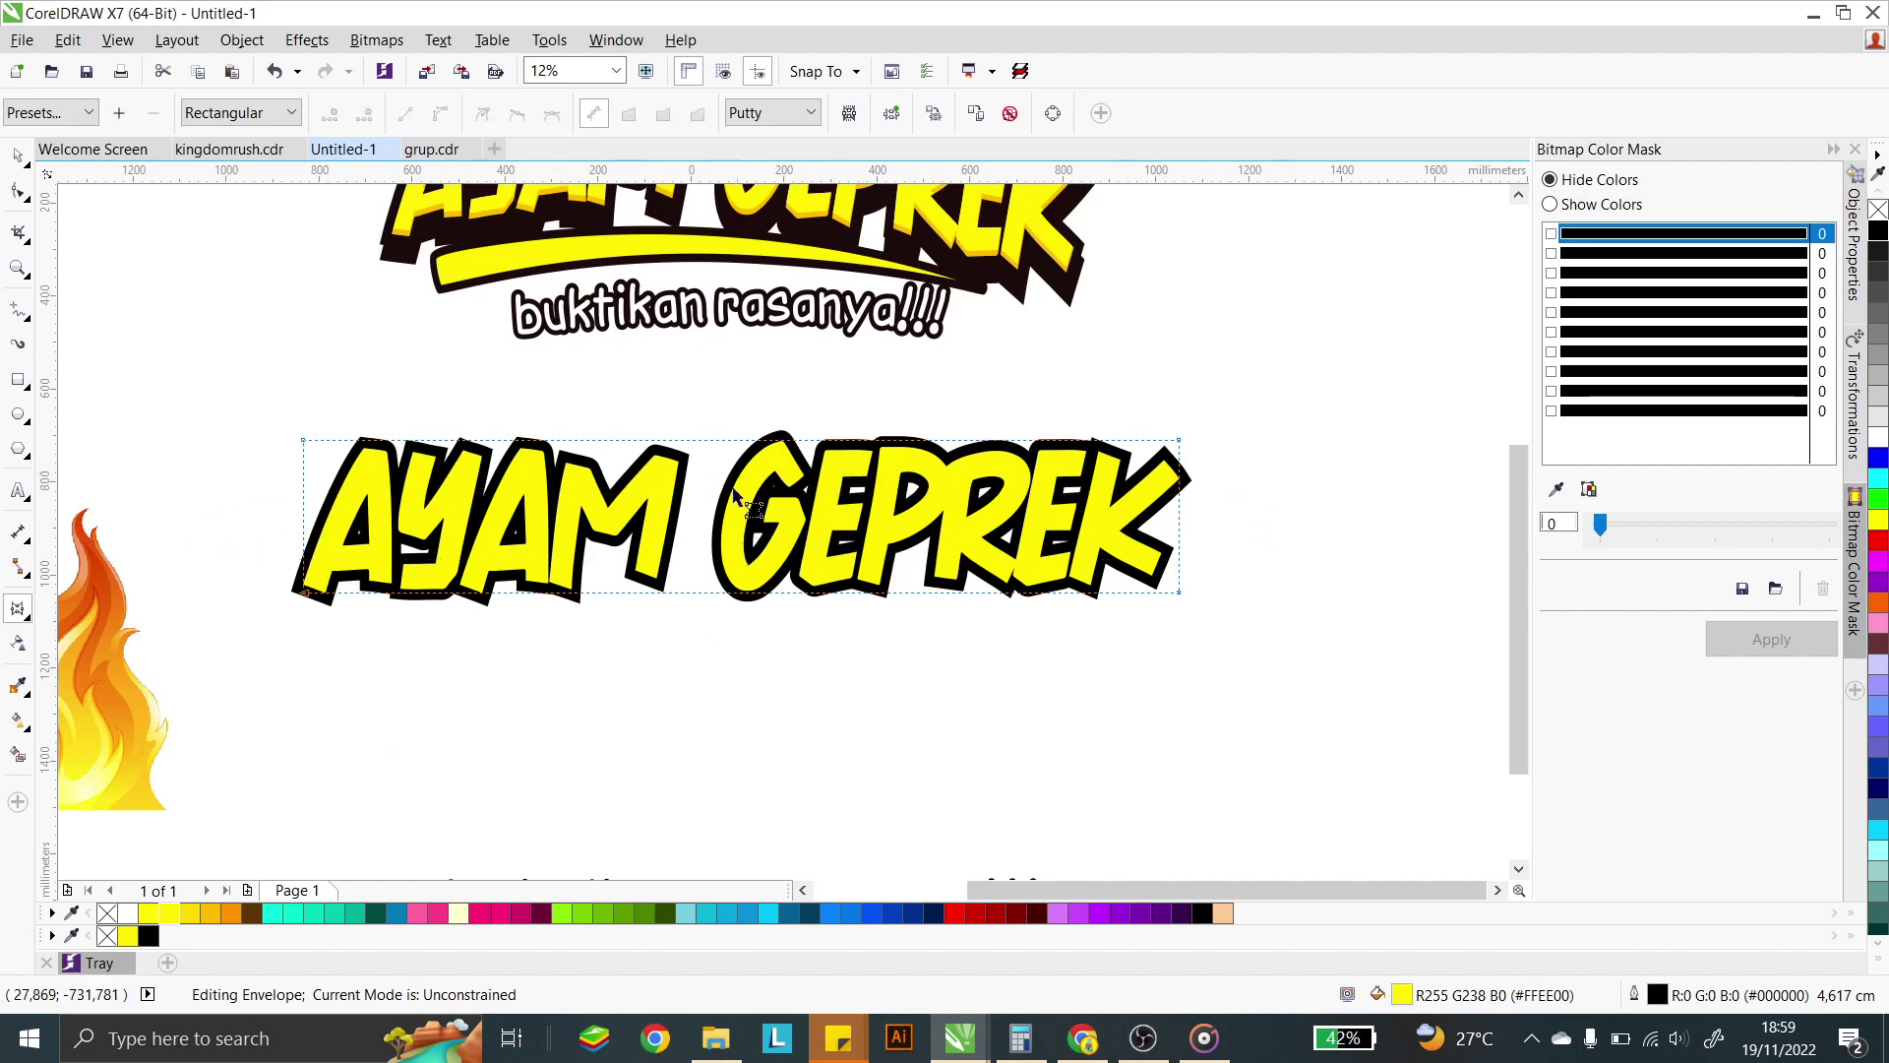
click(1284, 531)
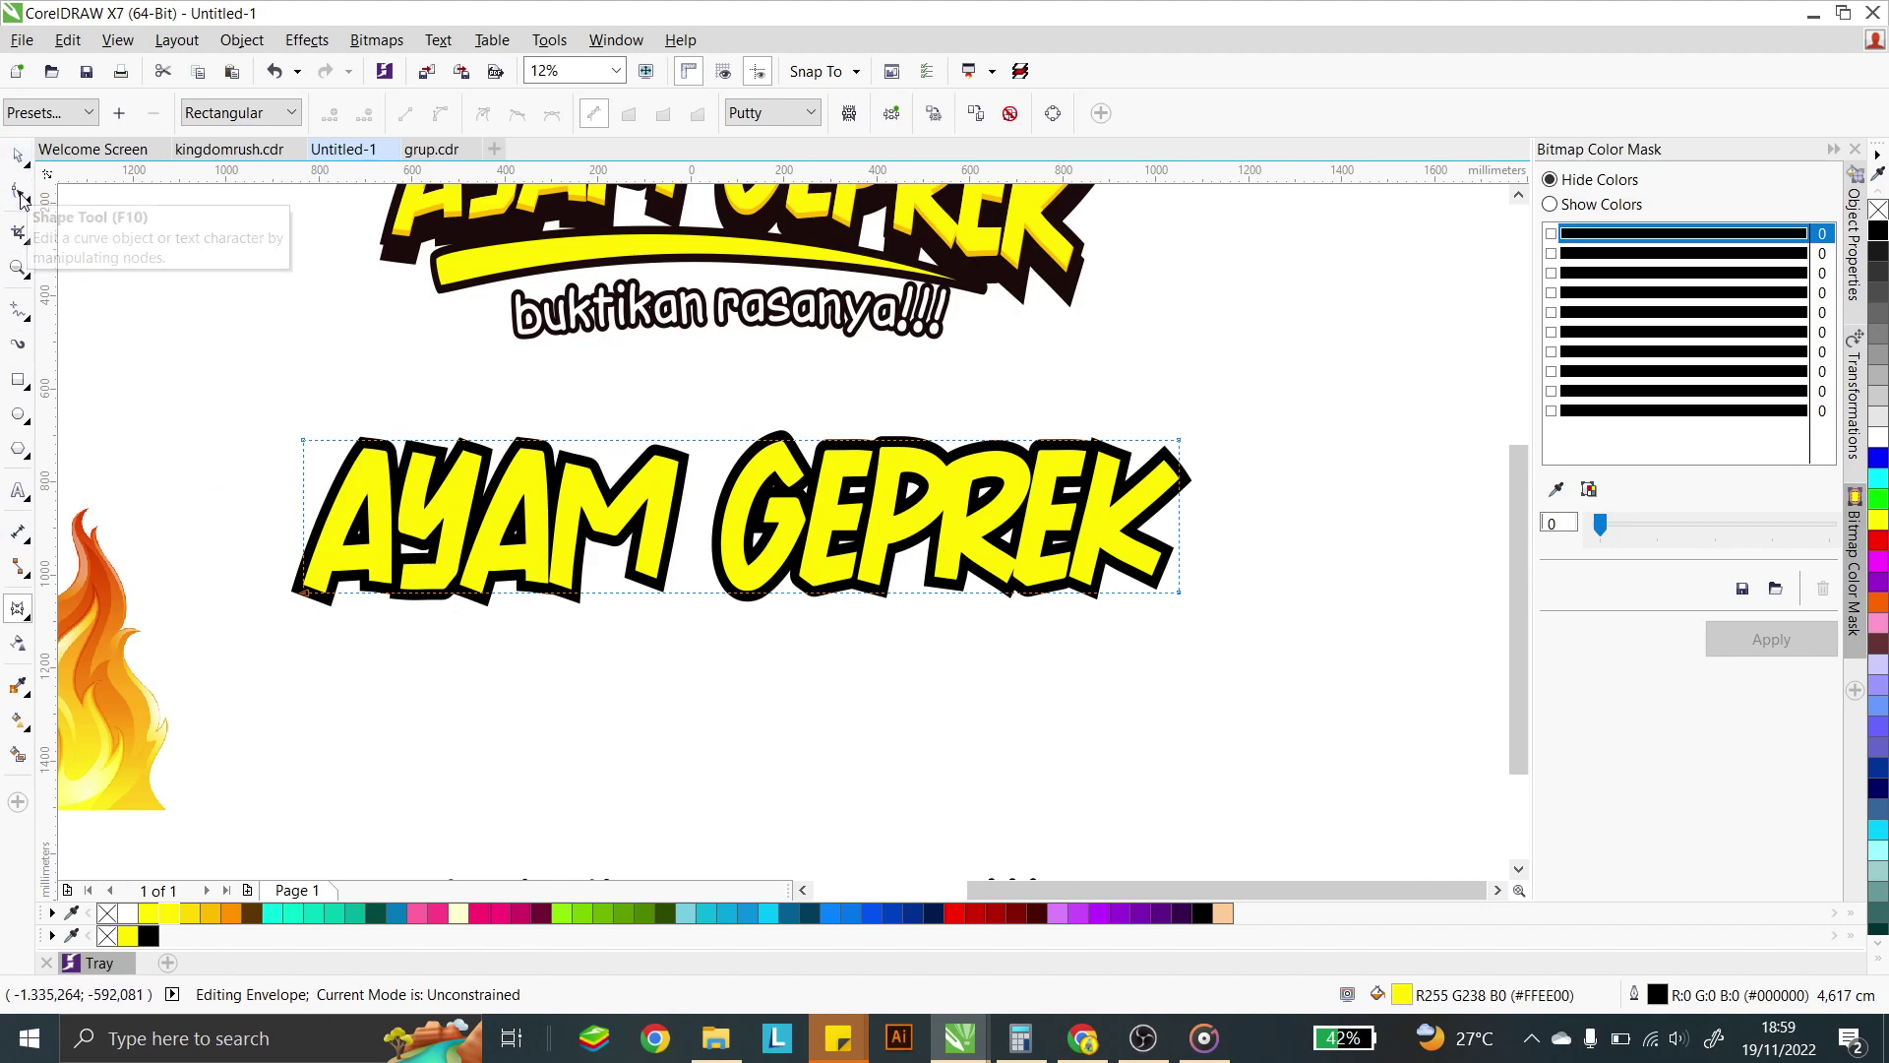
- Raise the title envelope's top-right corner and bend its top edge upward so the lettering grows taller toward GEPREK
drag(1178, 443, 1178, 396)
click(582, 448)
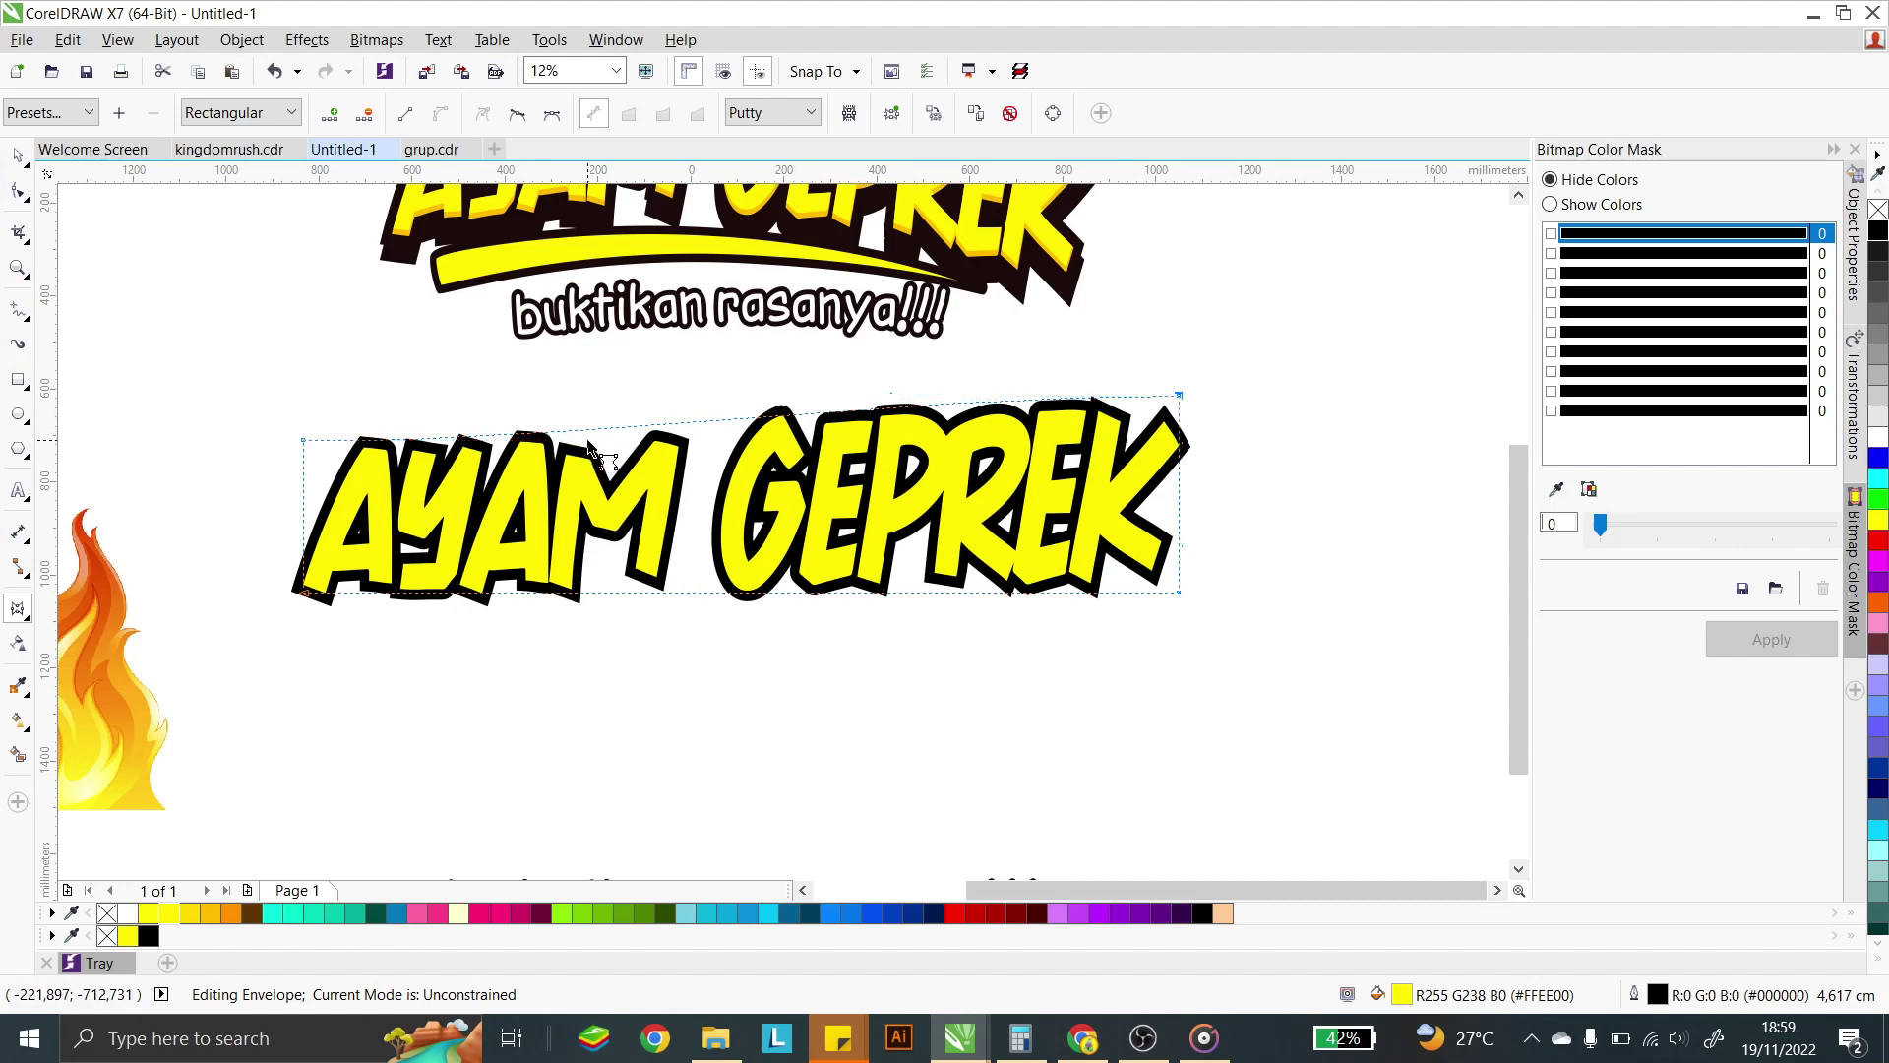
click(304, 440)
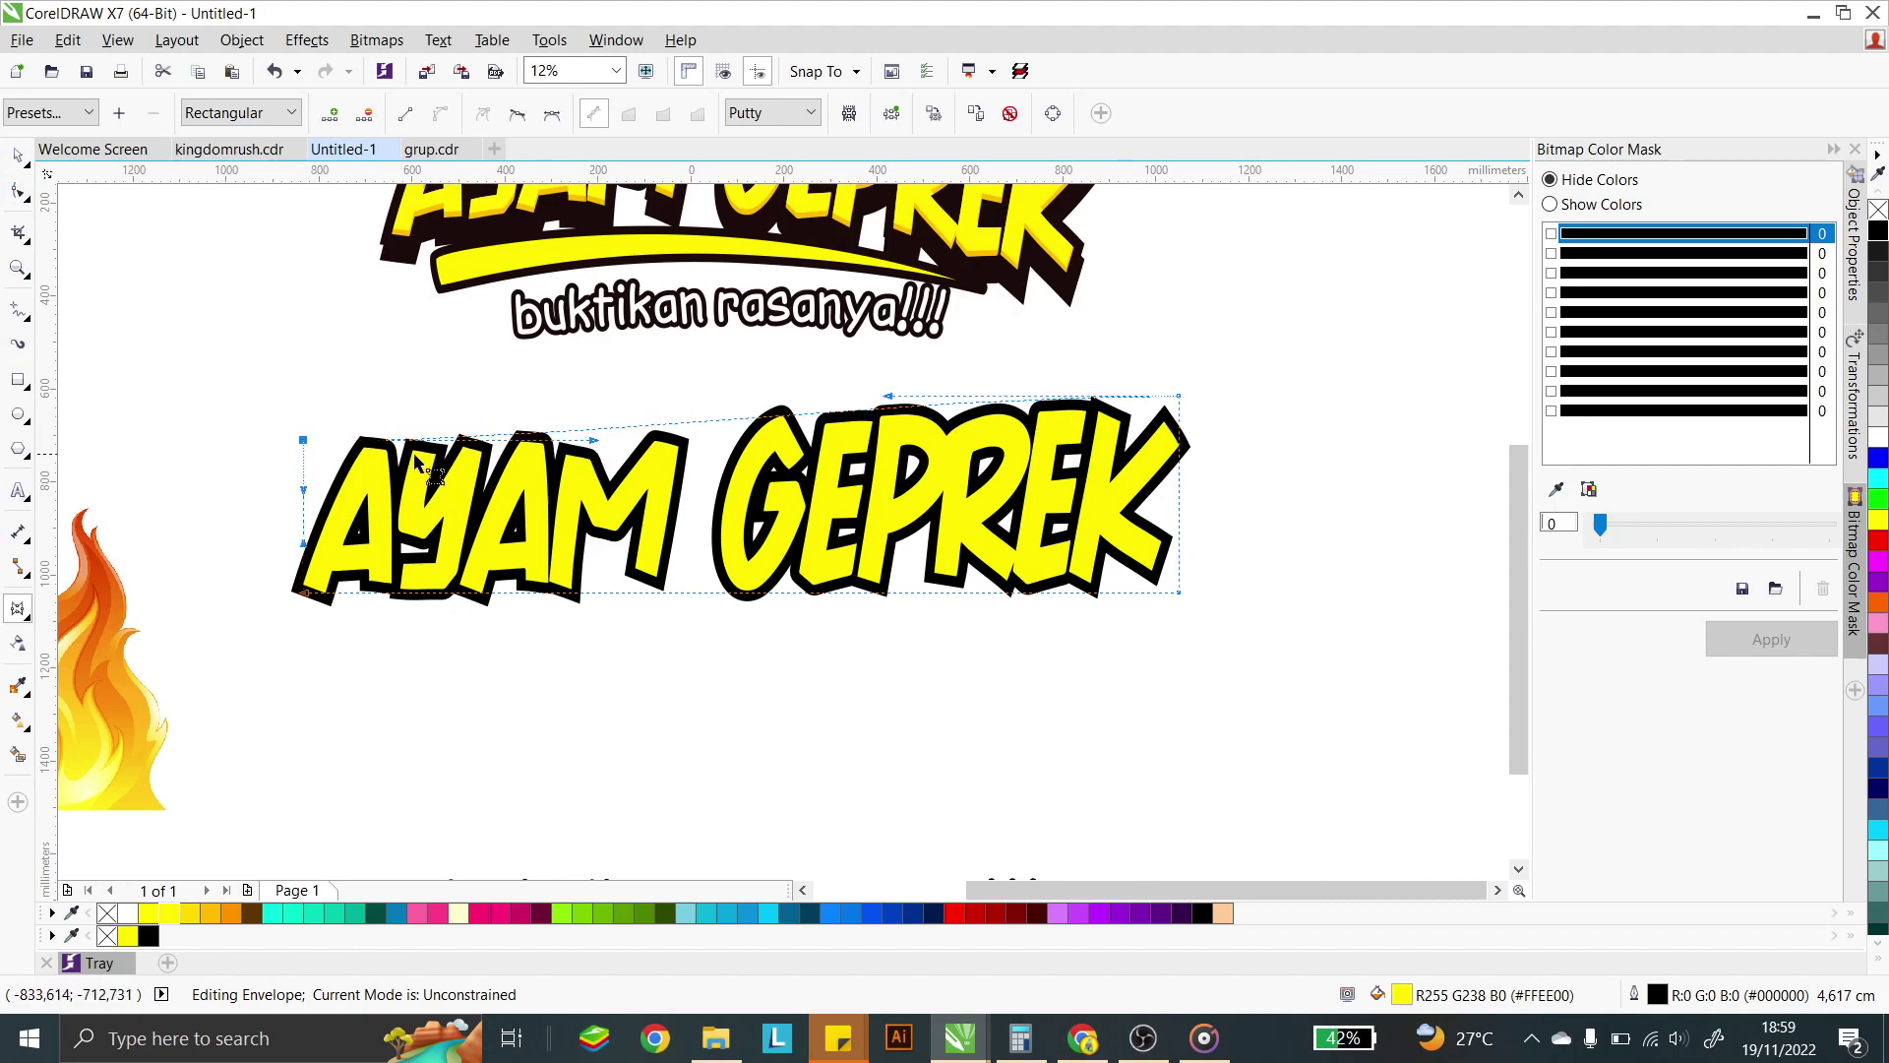
drag(593, 441, 593, 412)
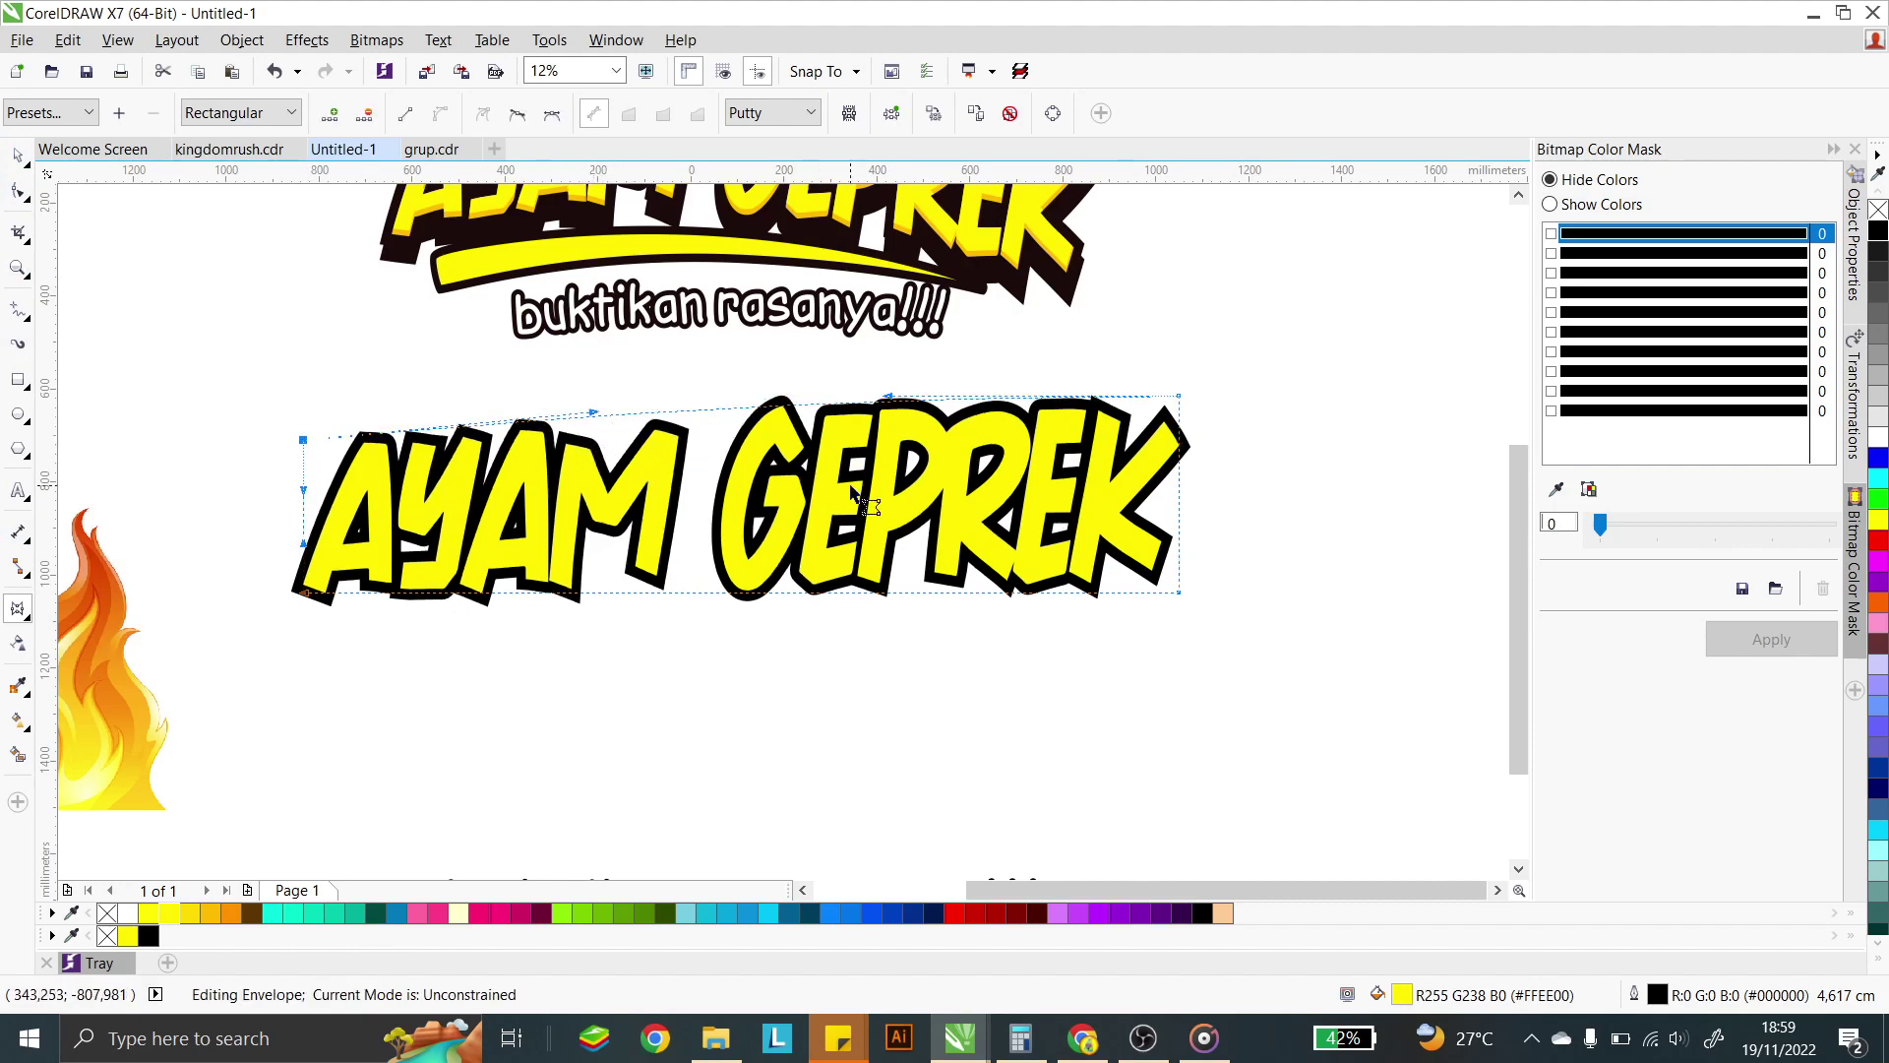
scroll(847, 497, down, 1)
scroll(899, 285, up, 1)
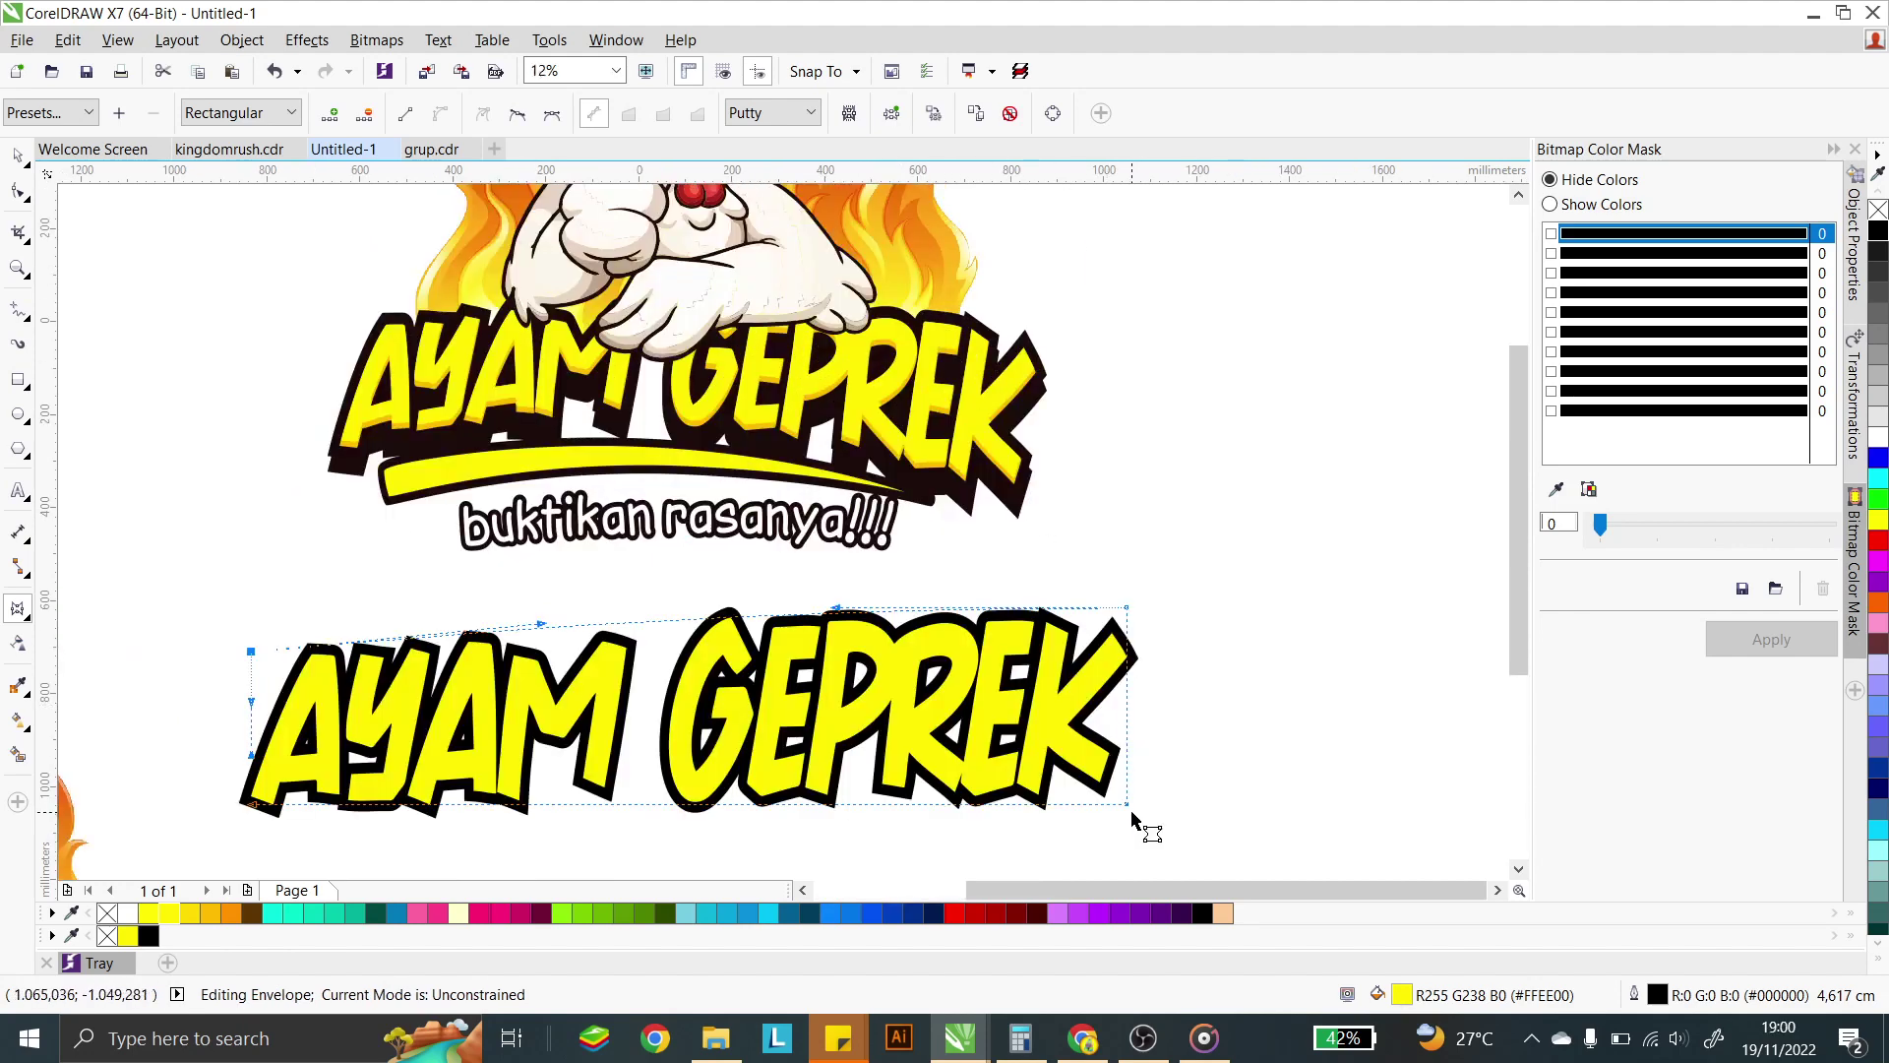
- Lower the envelope's bottom-right corner, arch the bottom edge, and shift both left corners slightly down
drag(1128, 805, 1127, 858)
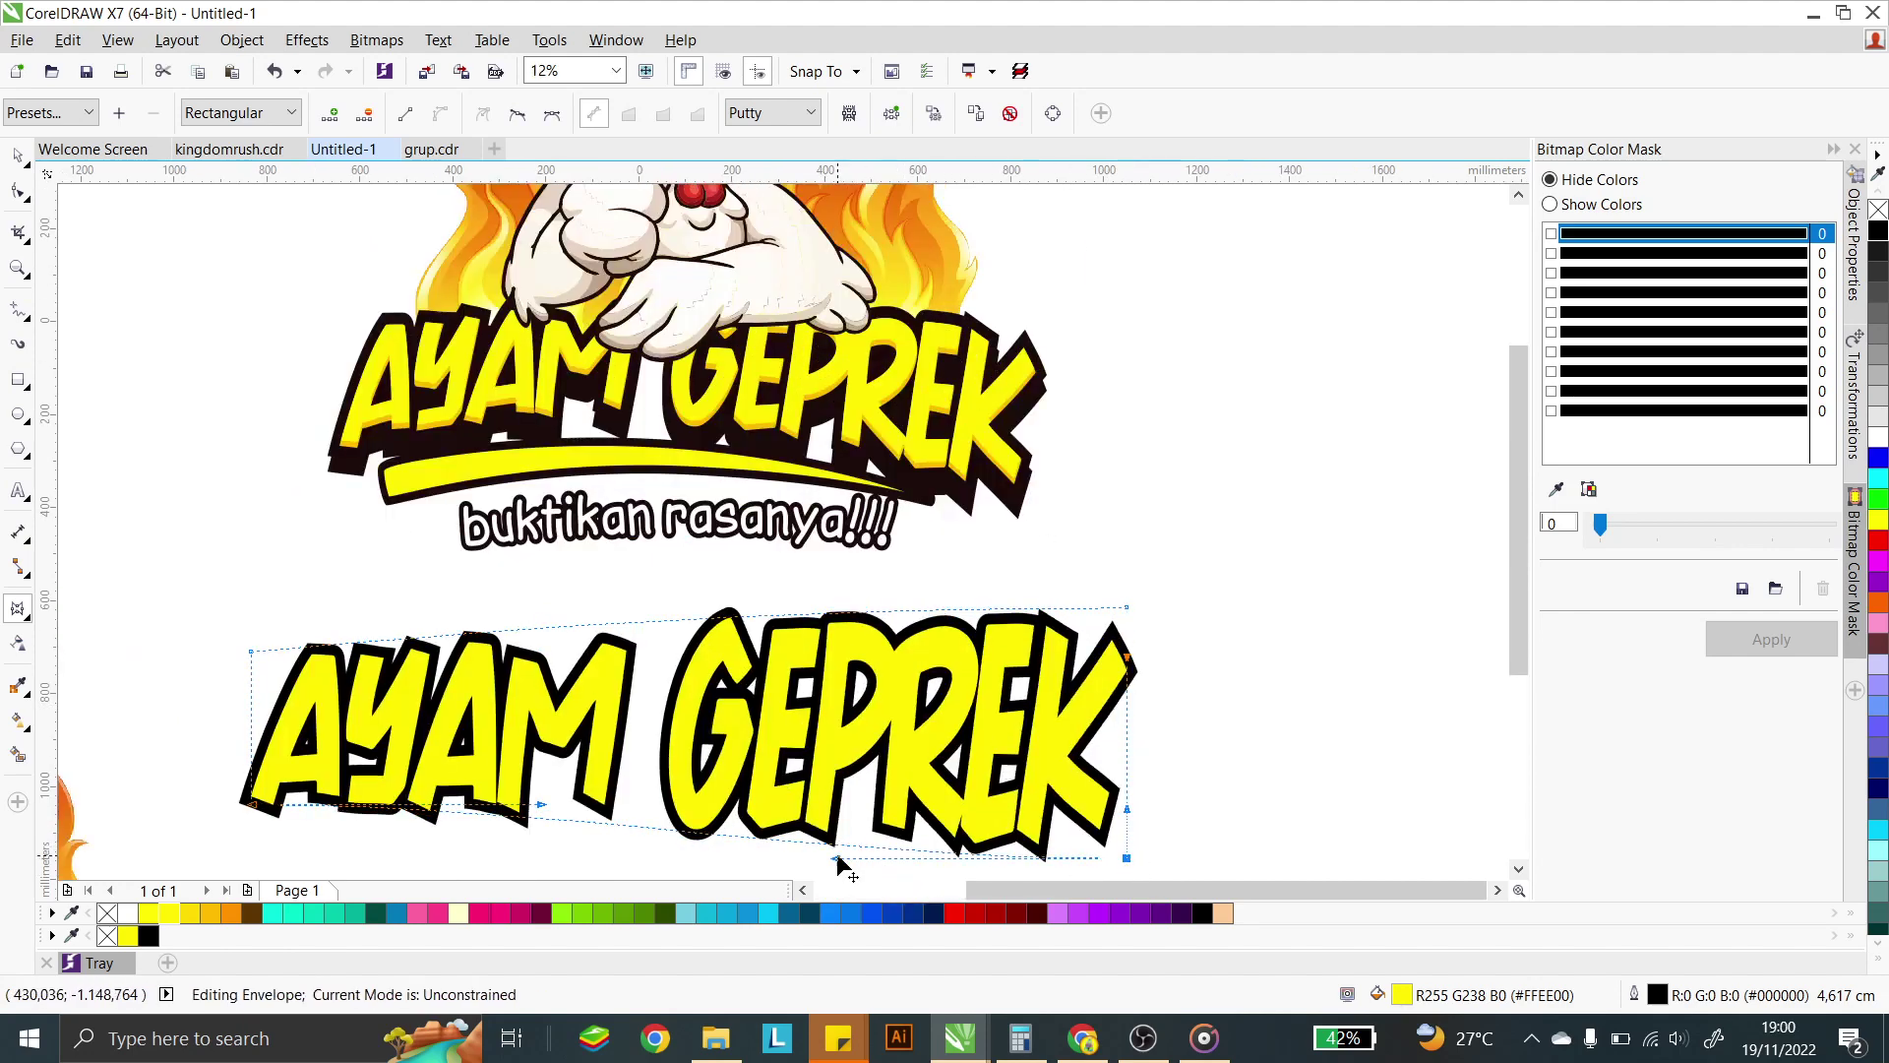
drag(837, 862, 836, 802)
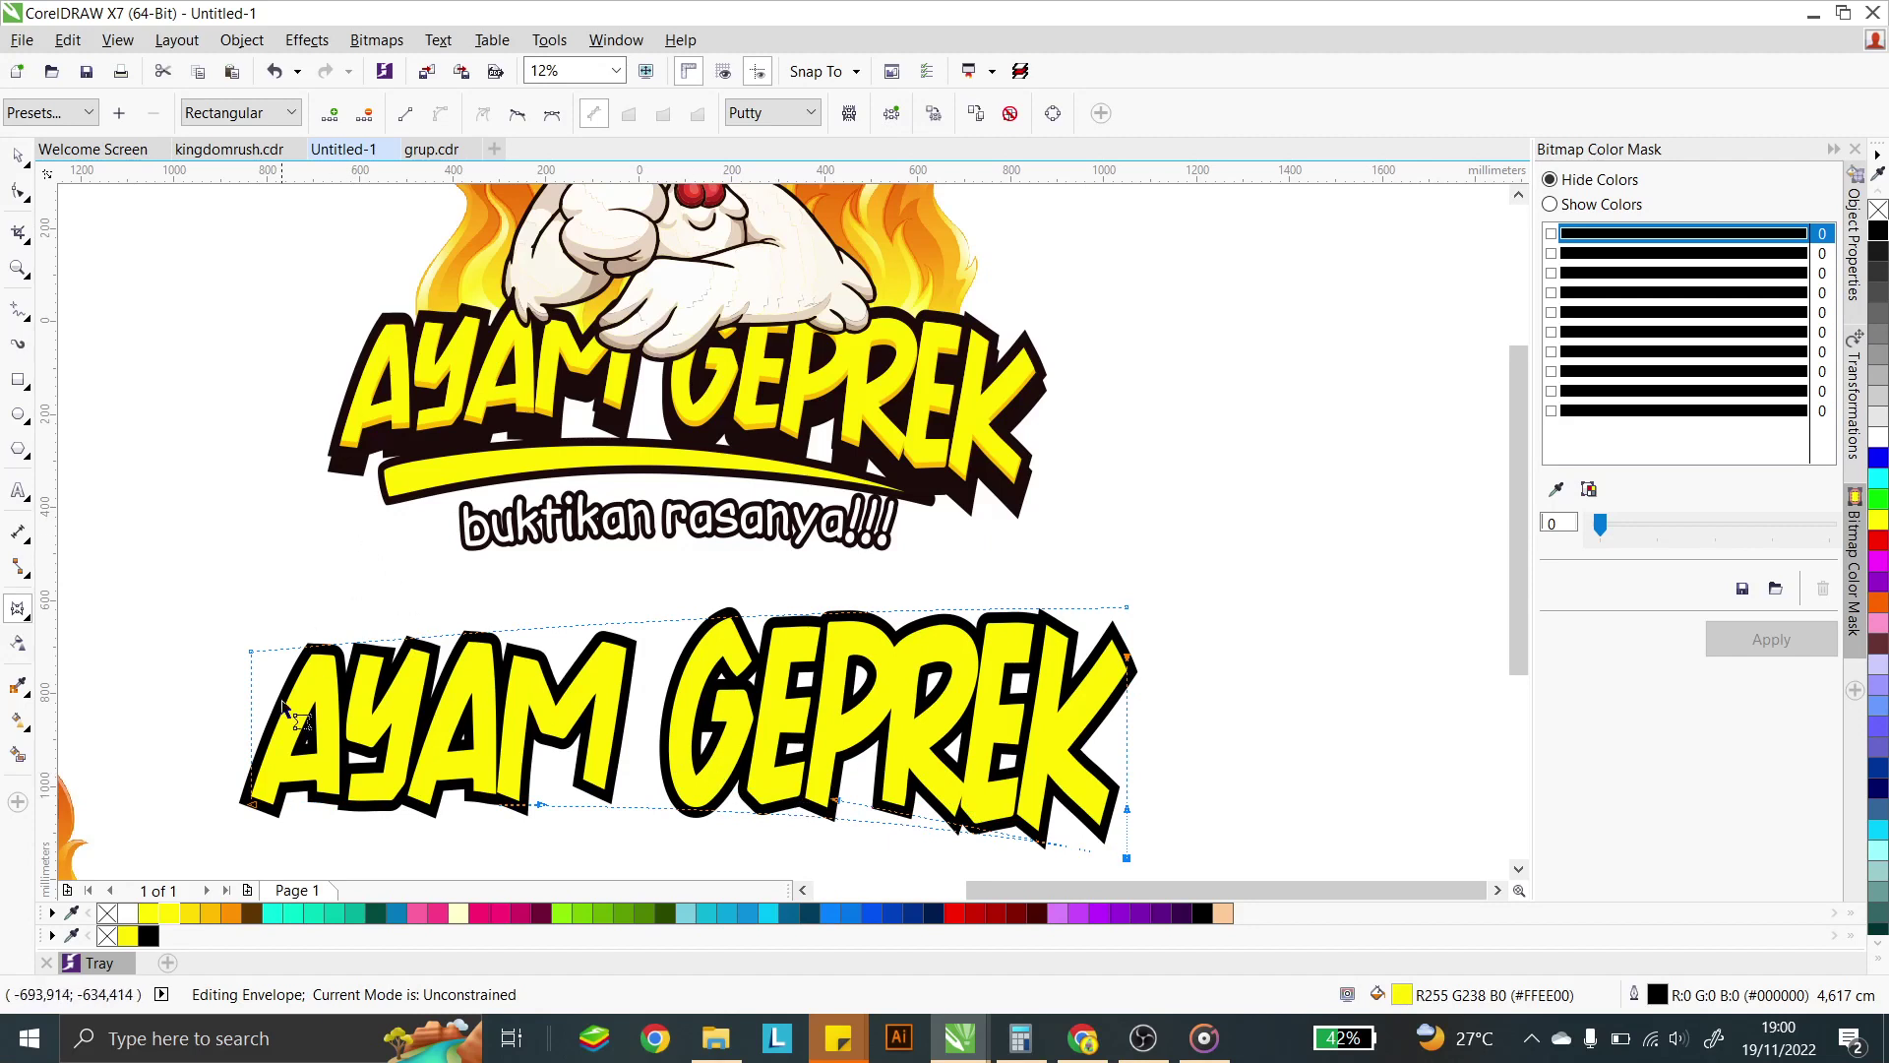
drag(253, 805, 252, 835)
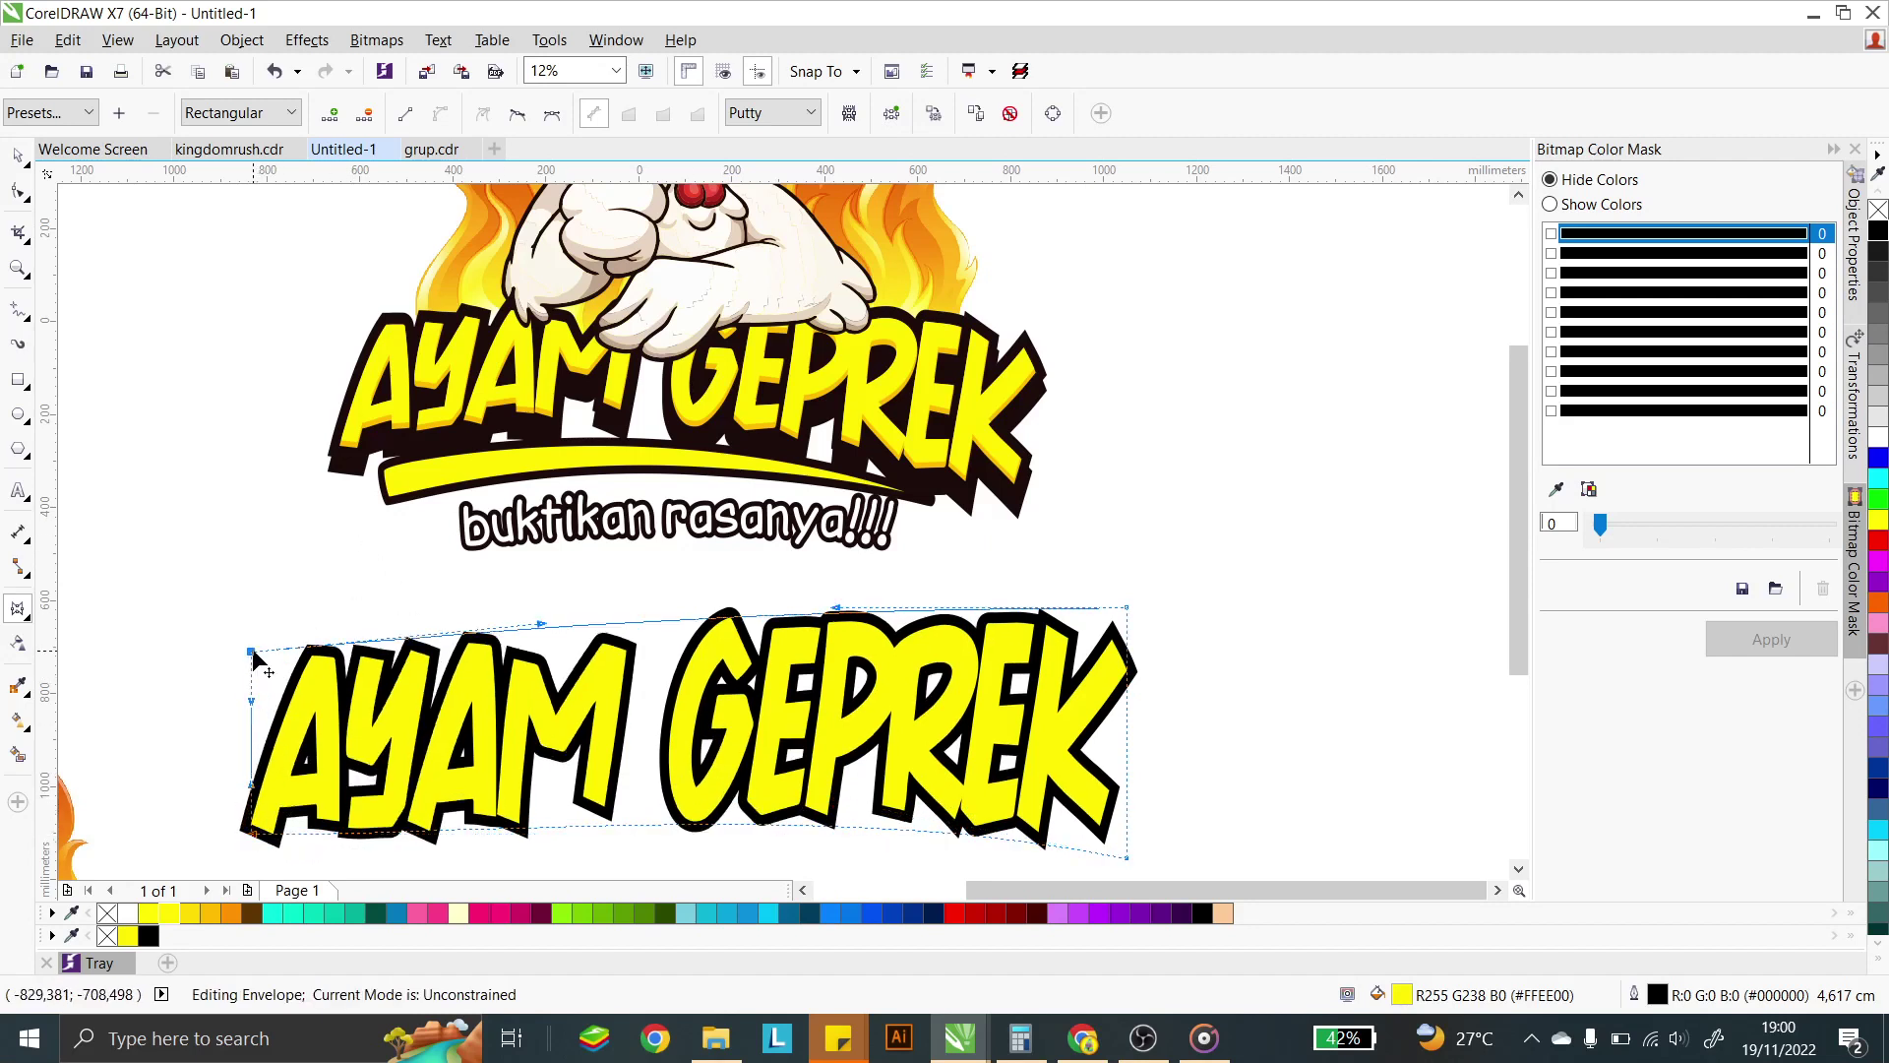
drag(254, 652, 252, 669)
click(541, 644)
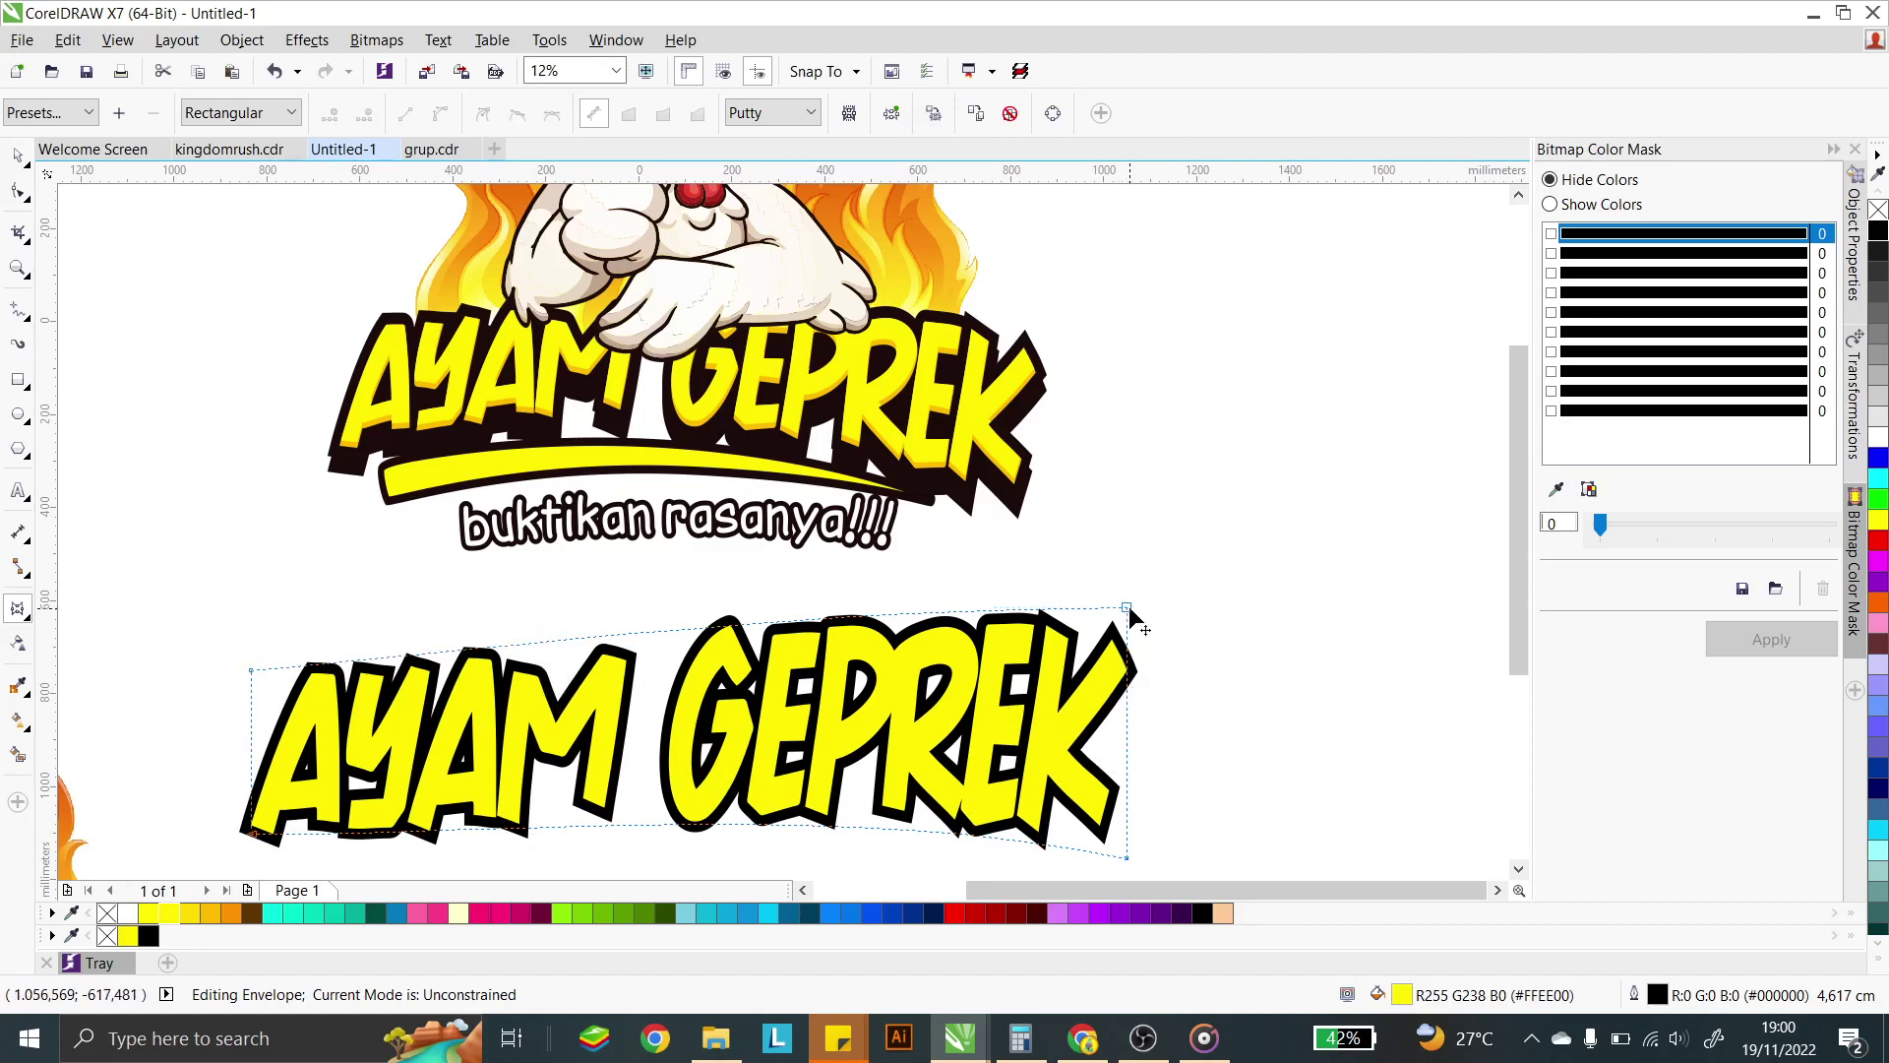
- Raise the envelope's top-right corner slightly and refine the curves of the top and bottom edges into a smoother arch
drag(1128, 608, 1128, 599)
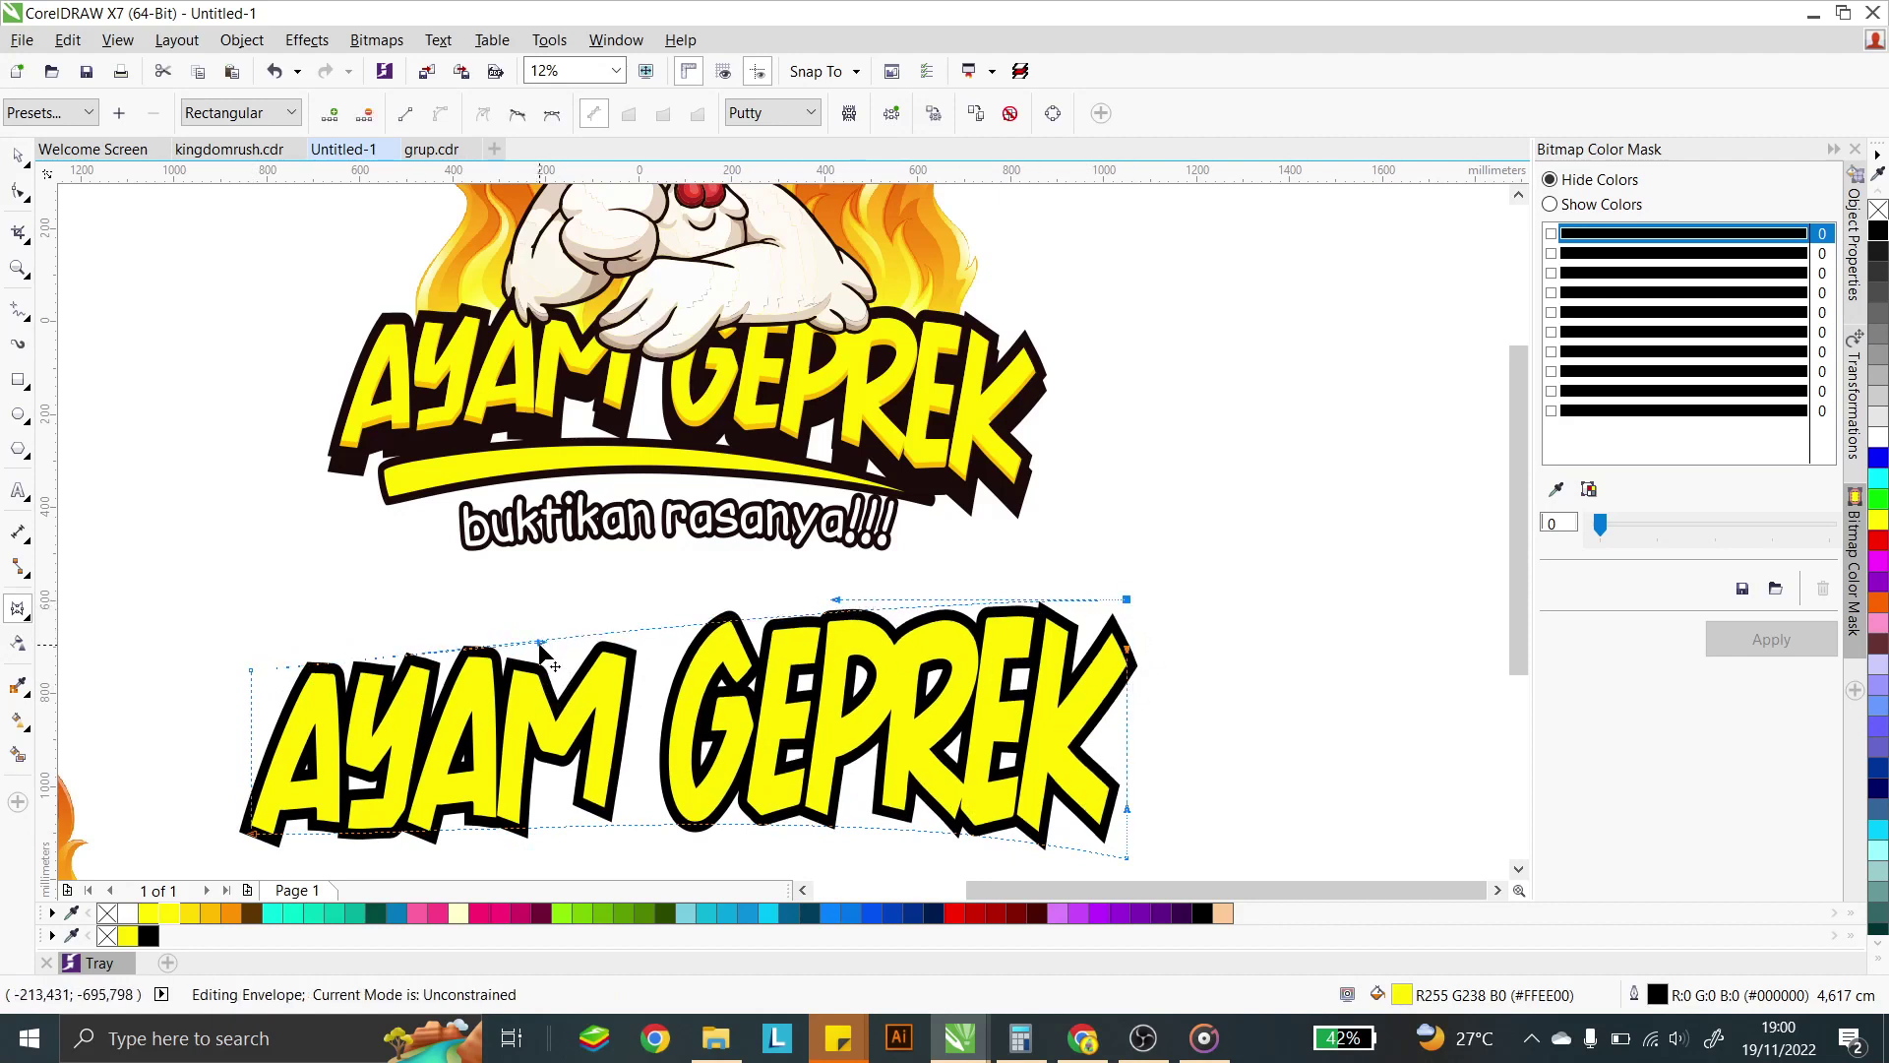
drag(541, 645, 547, 624)
scroll(623, 565, down, 2)
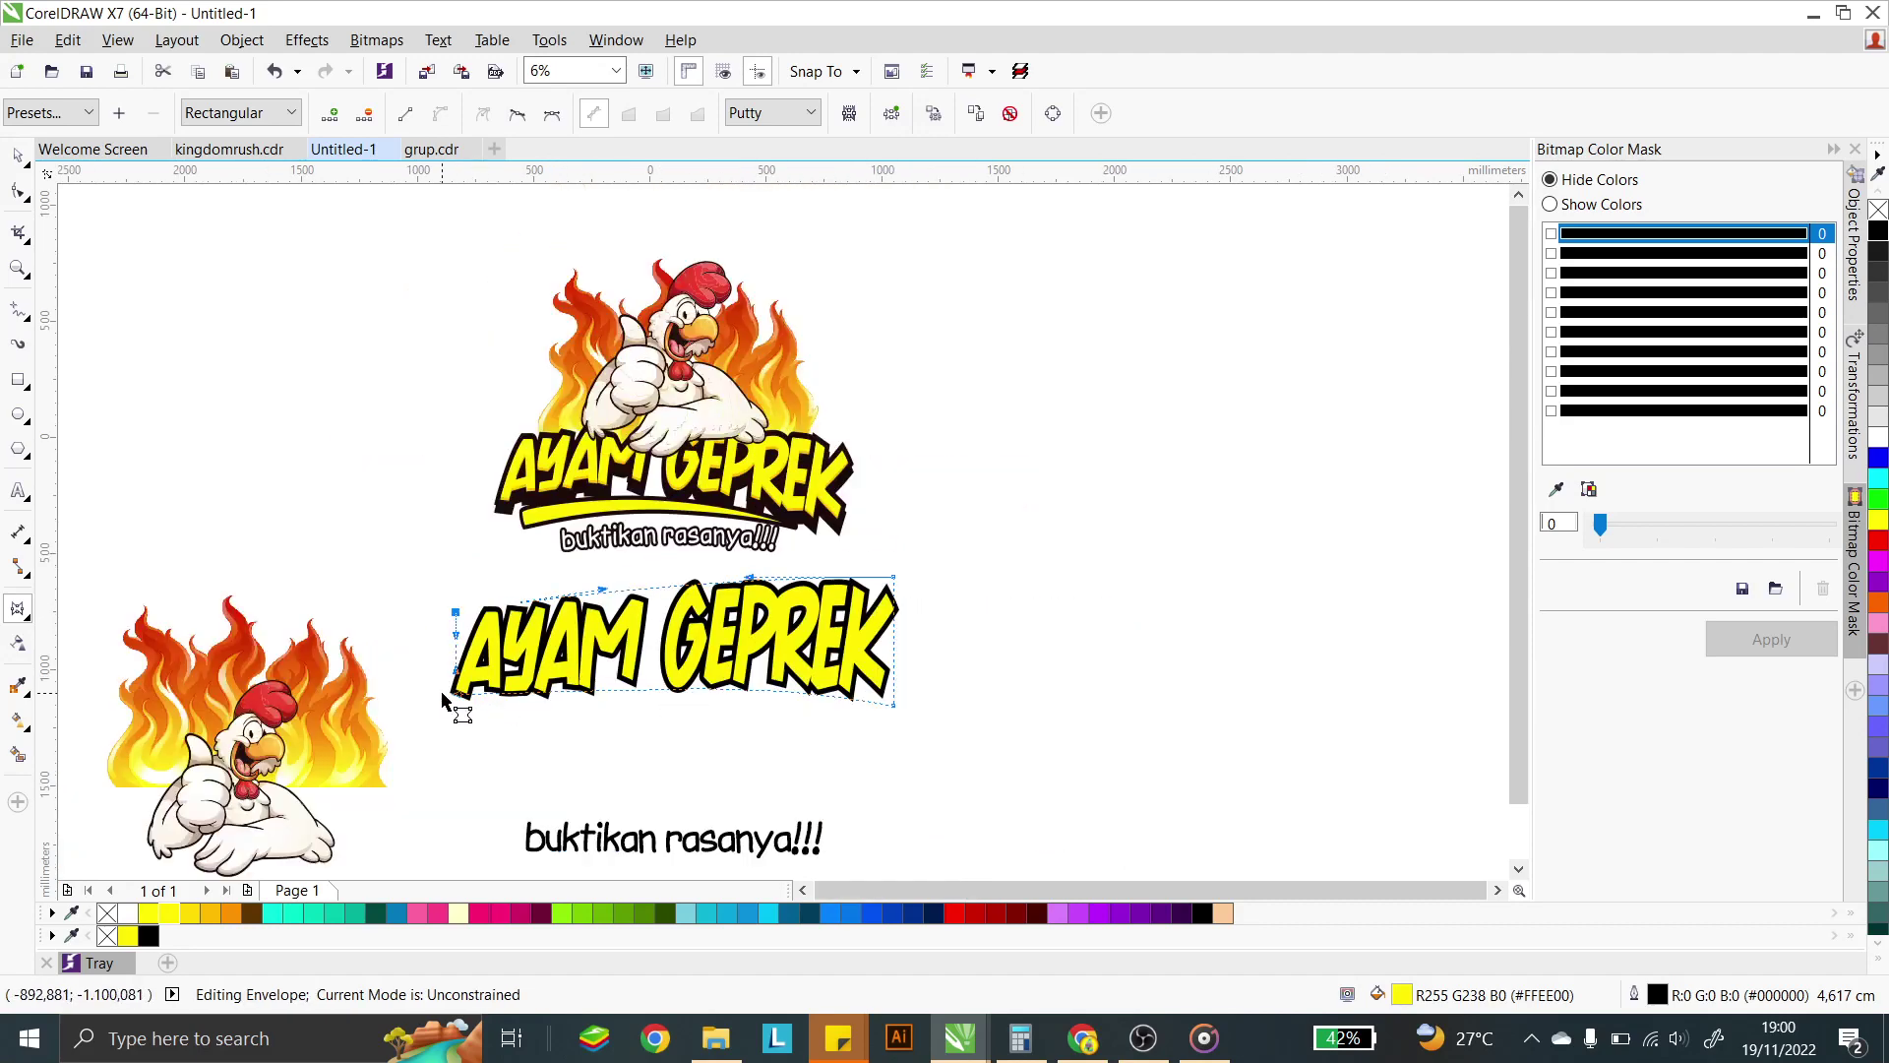
scroll(652, 723, up, 2)
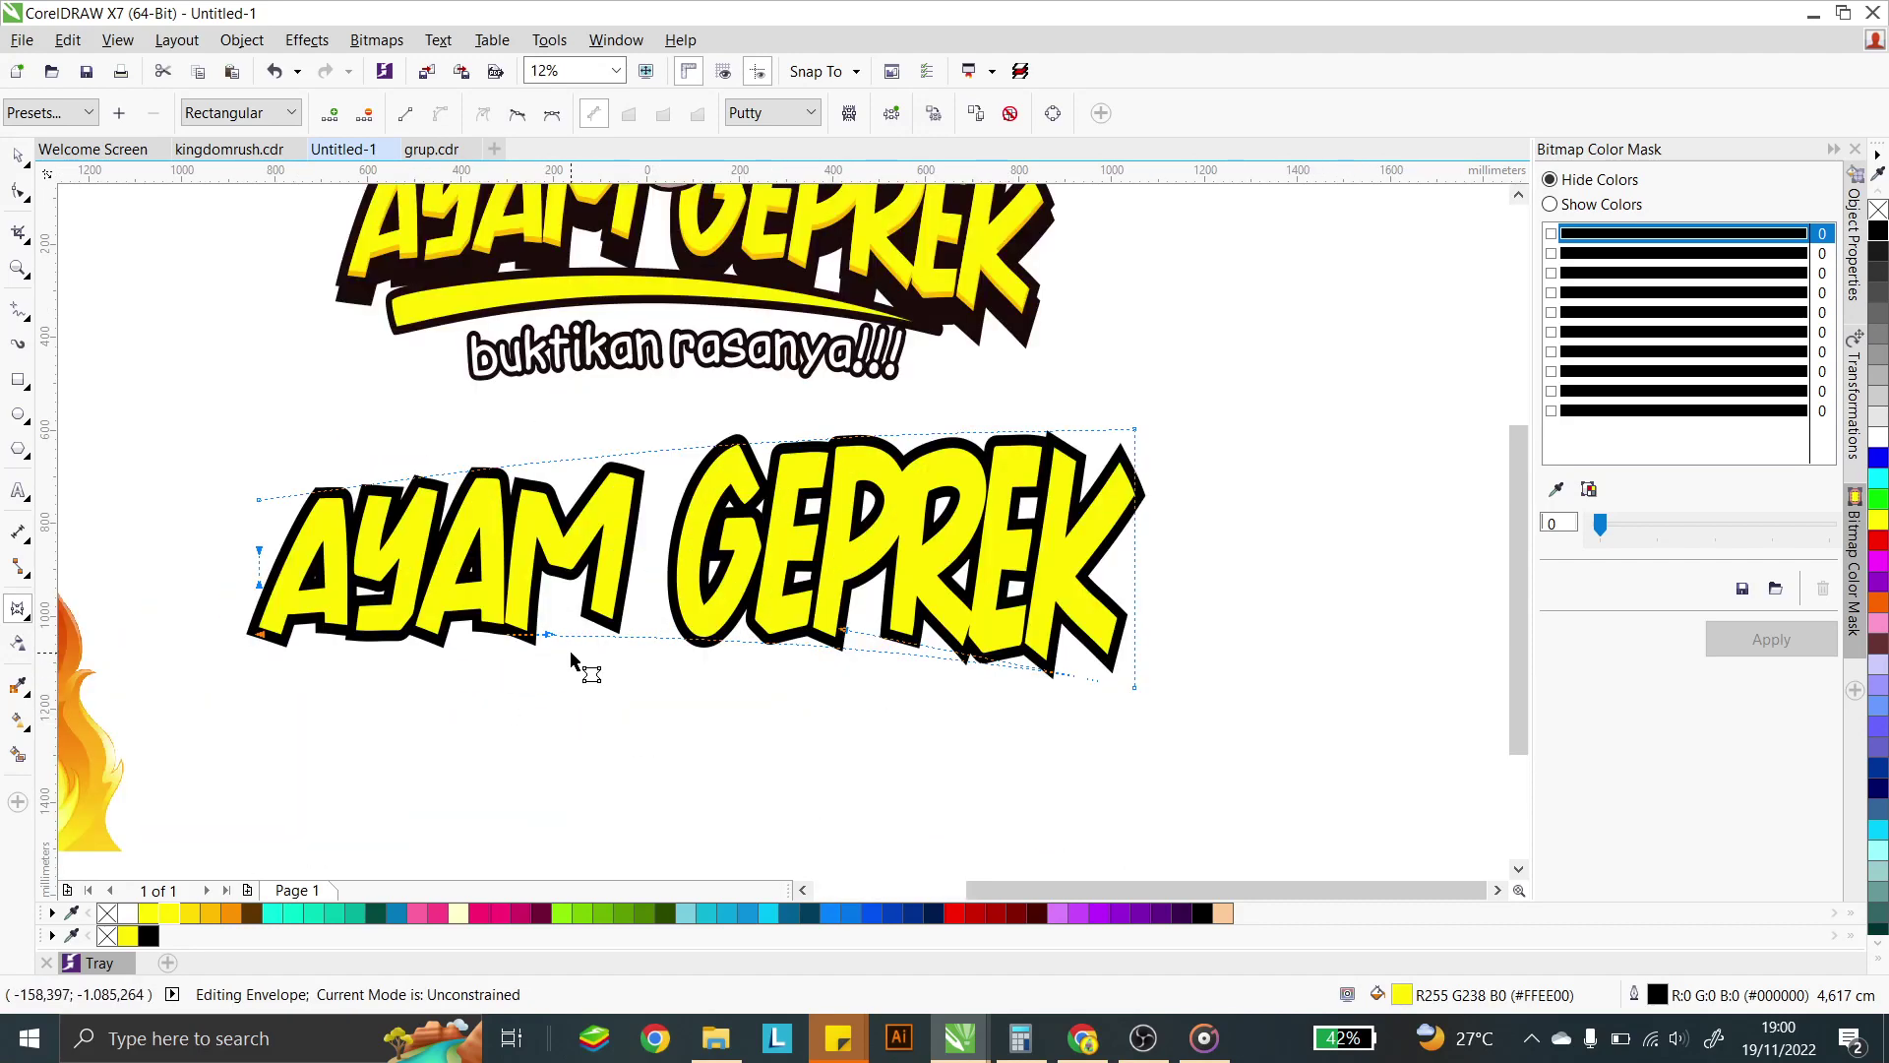
drag(552, 635, 567, 619)
scroll(649, 629, down, 2)
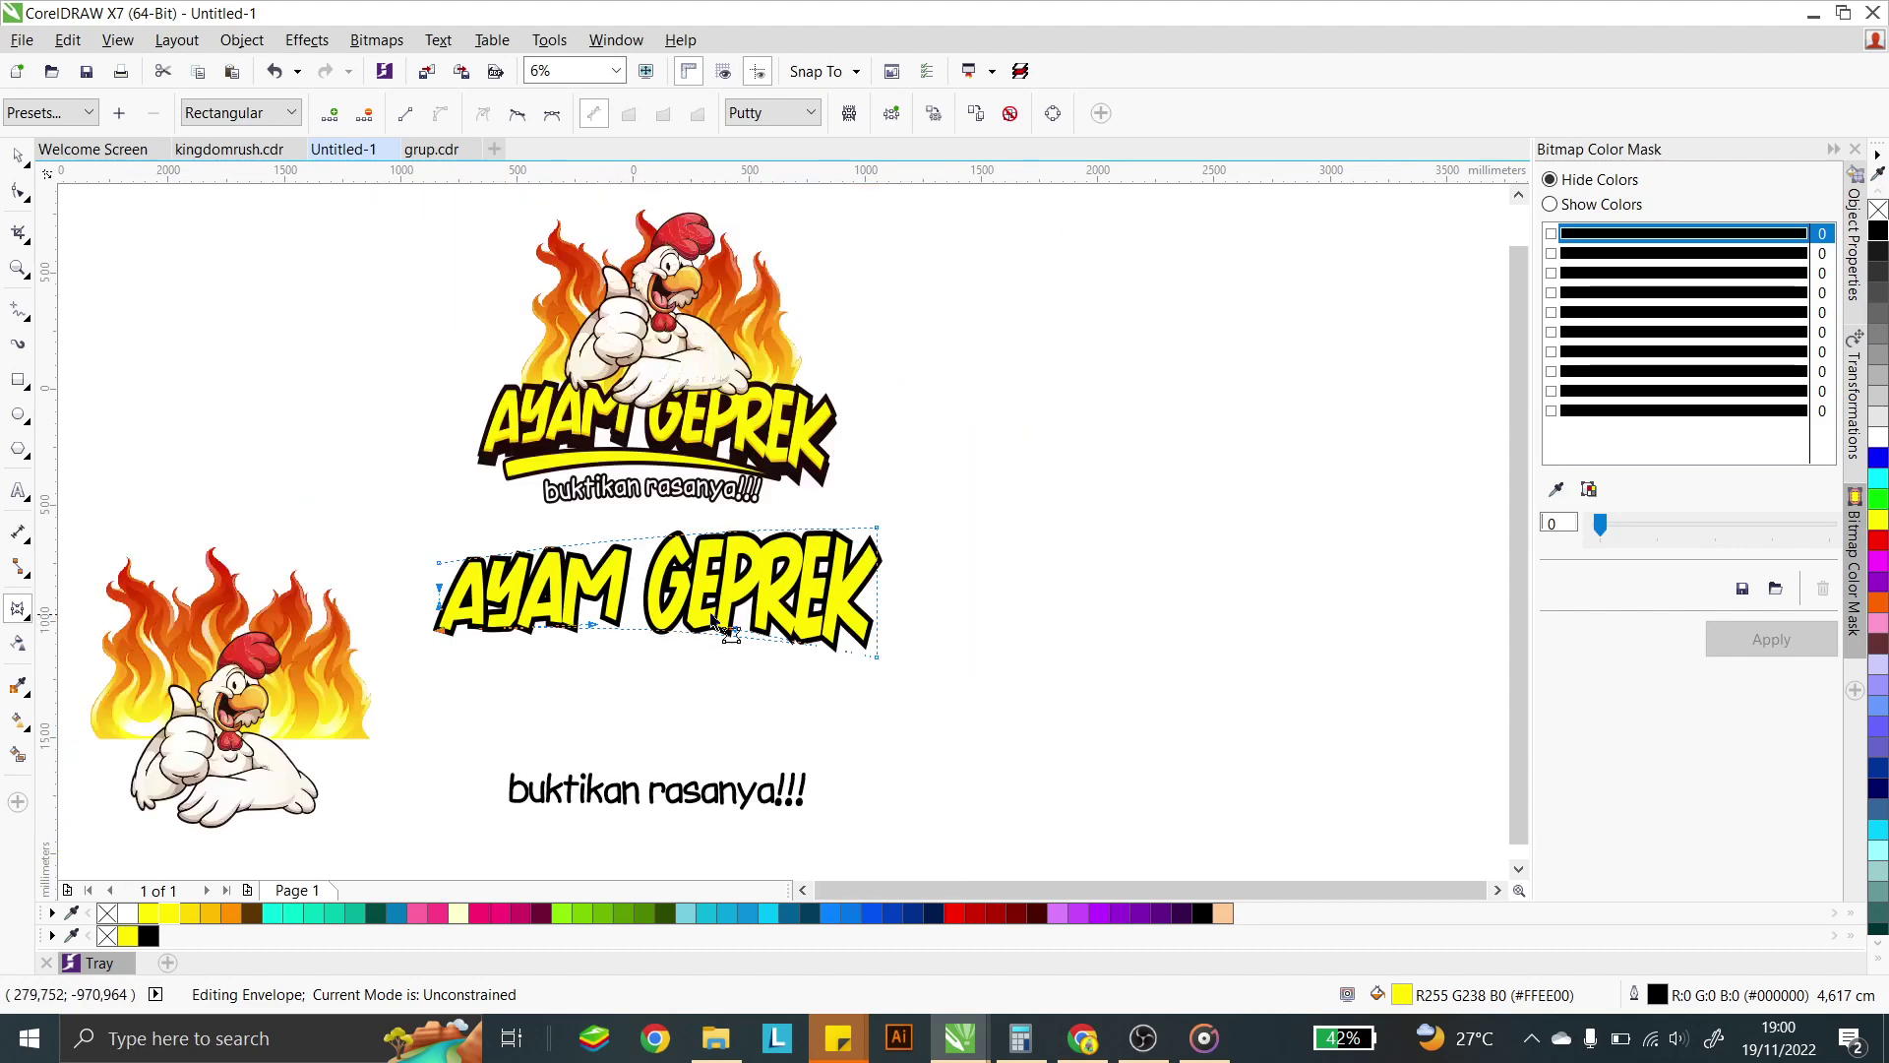
scroll(742, 611, up, 2)
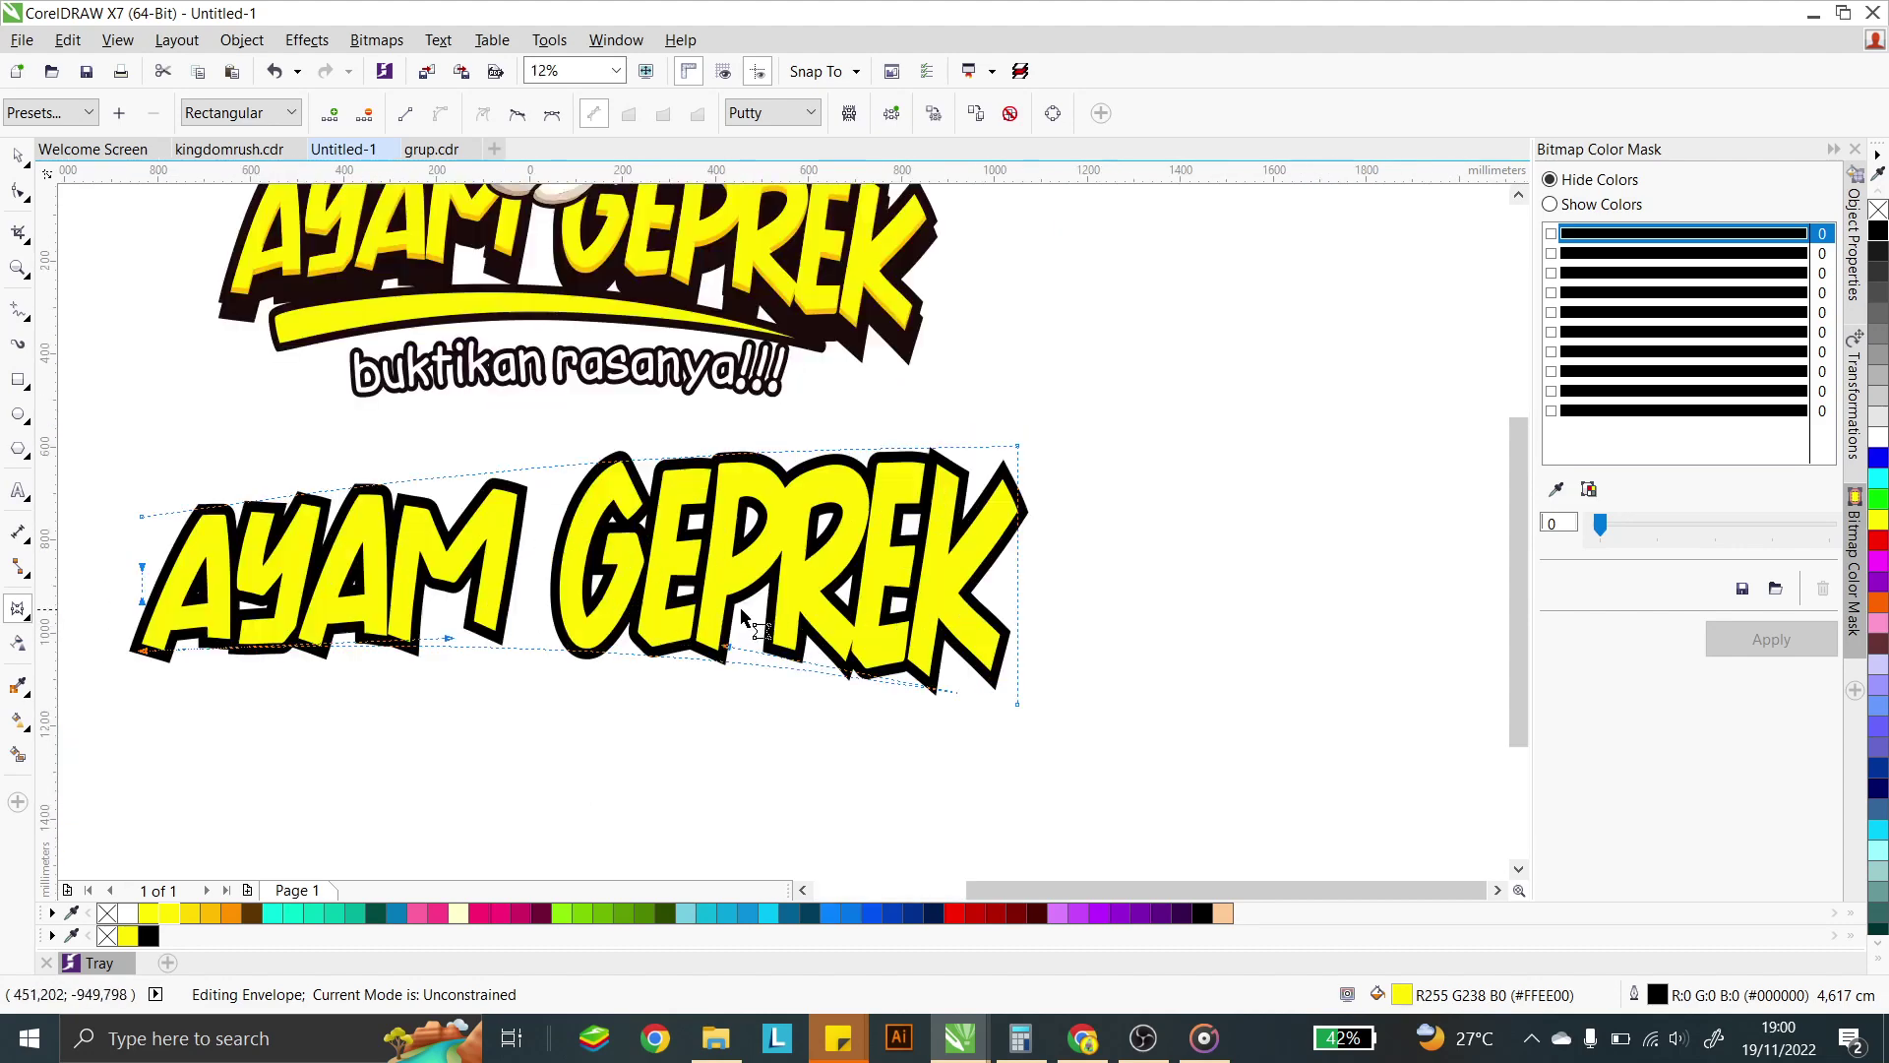
- Resize the warped title to about 1771 mm wide and 375 mm high, and move it up toward the example logo
click(17, 155)
drag(1028, 571, 999, 570)
drag(579, 449, 579, 494)
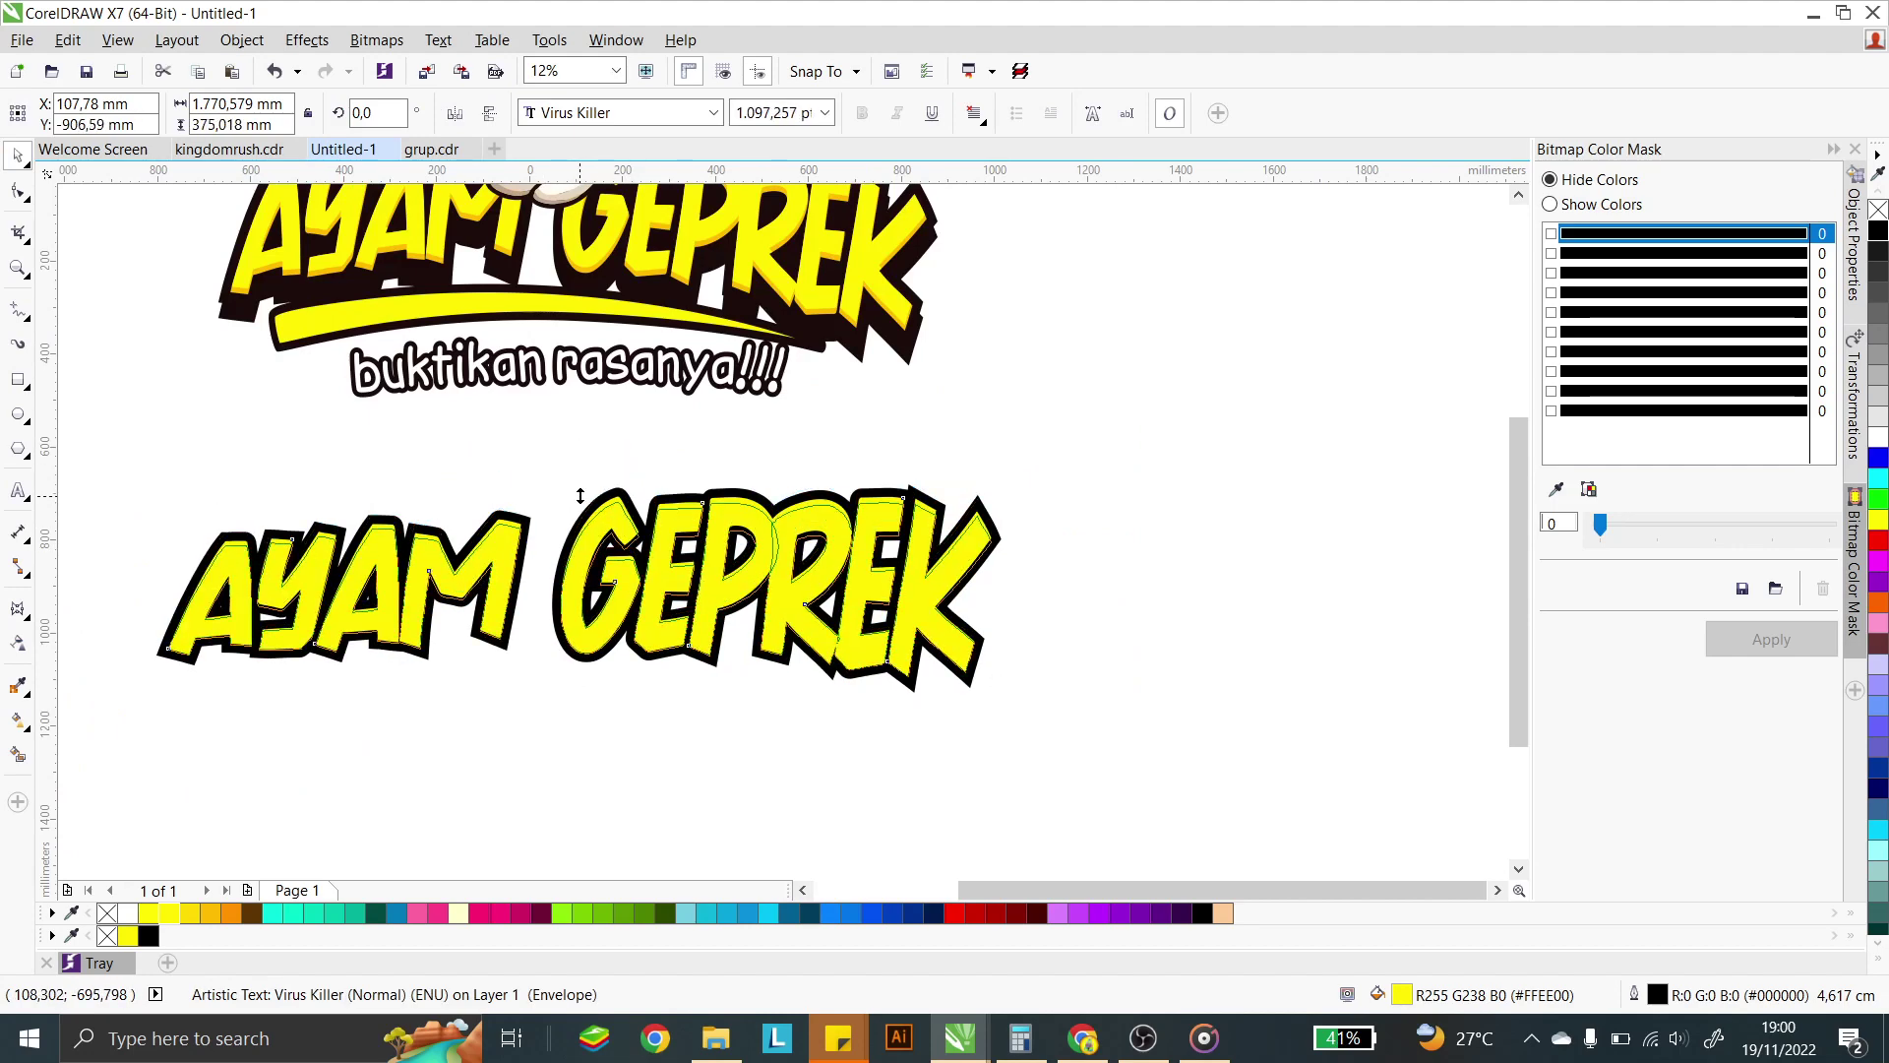
drag(681, 564, 661, 524)
scroll(662, 525, down, 1)
scroll(661, 525, down, 2)
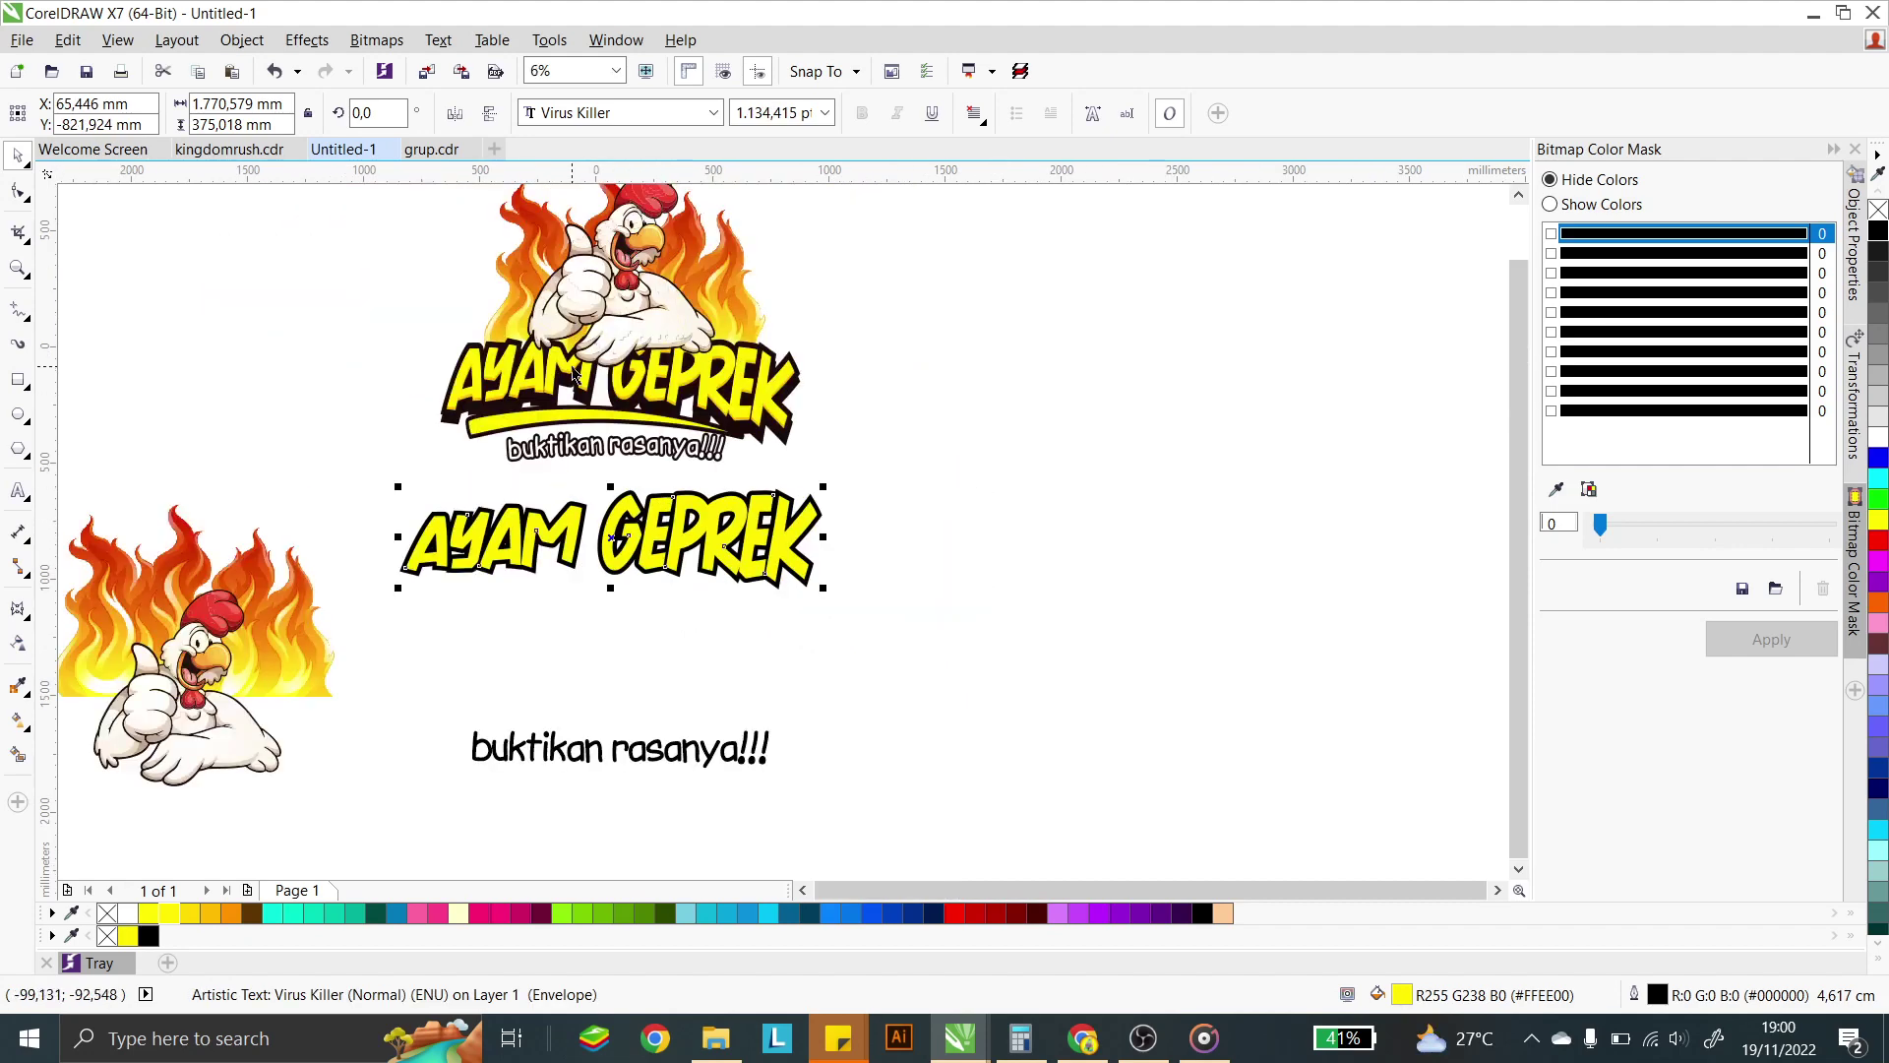
- Place a black-filled duplicate of the title behind the original, offset about 38 mm lower
scroll(612, 460, up, 2)
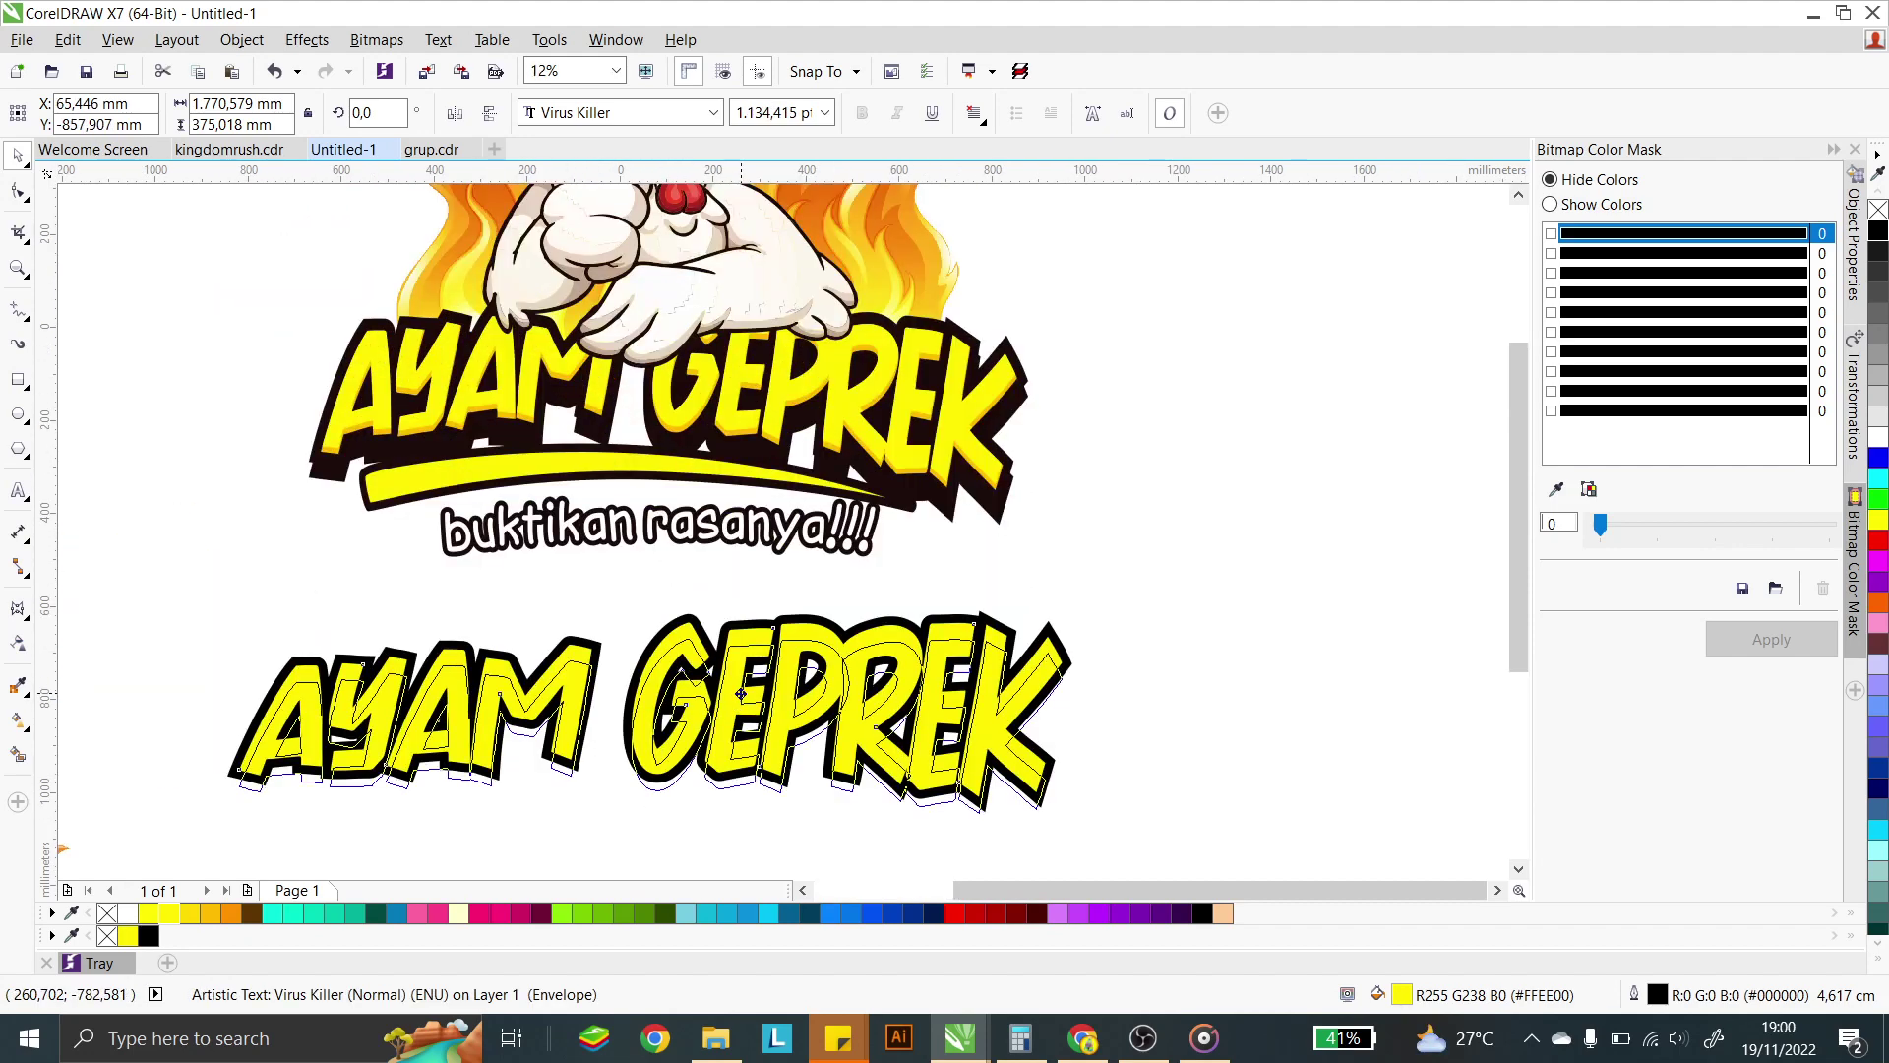
drag(742, 677, 742, 695)
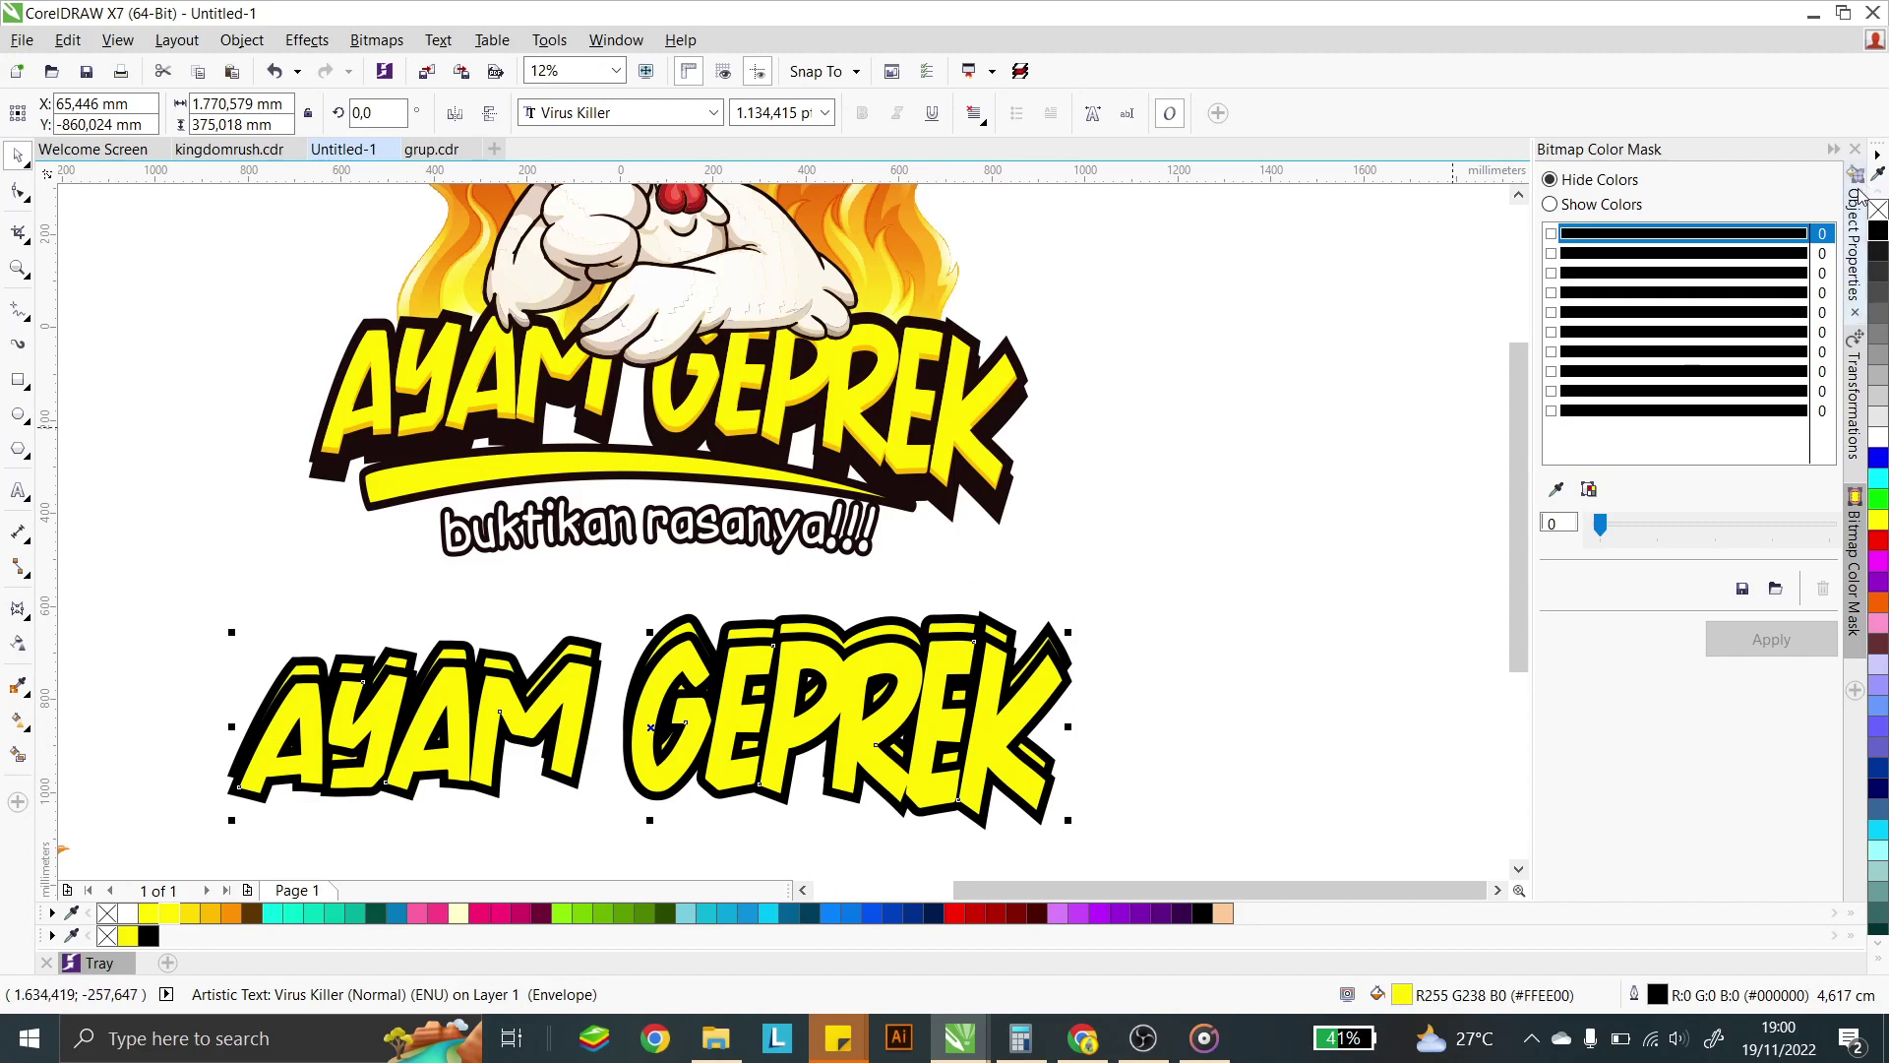
click(1878, 230)
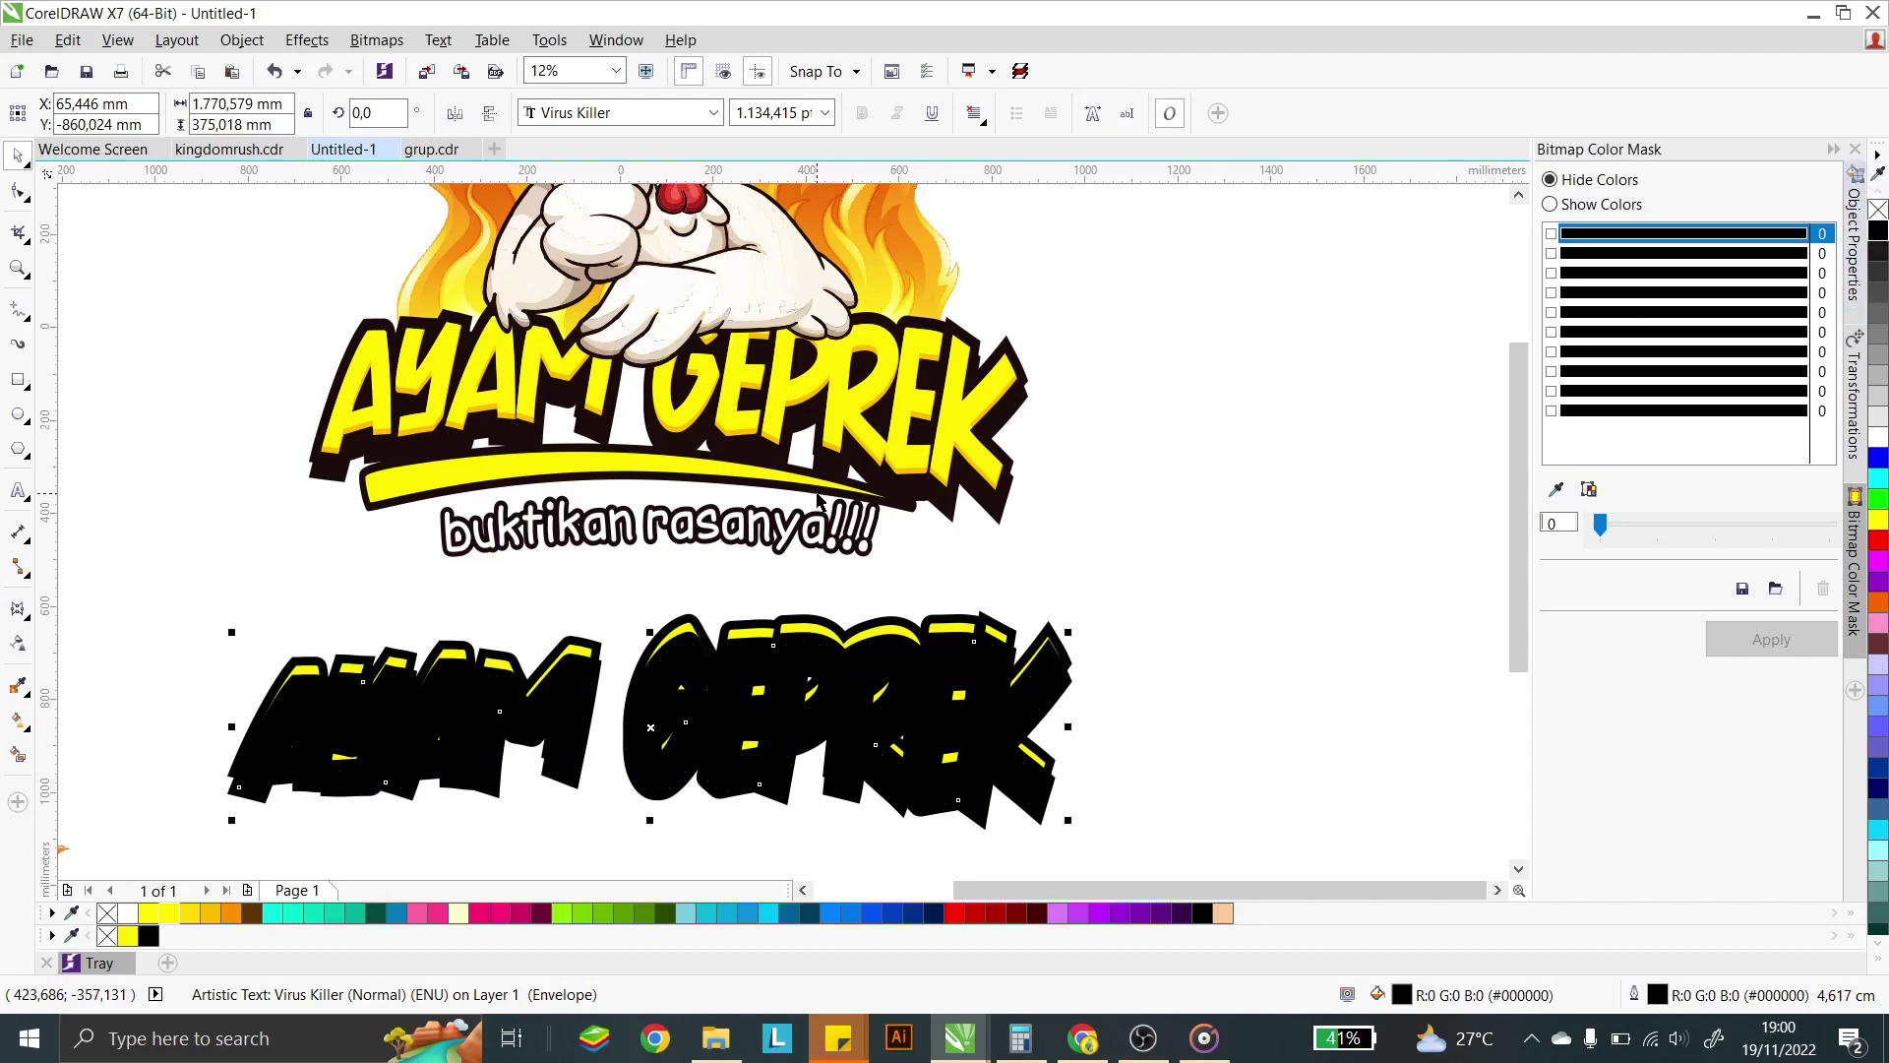
click(1093, 508)
click(1031, 693)
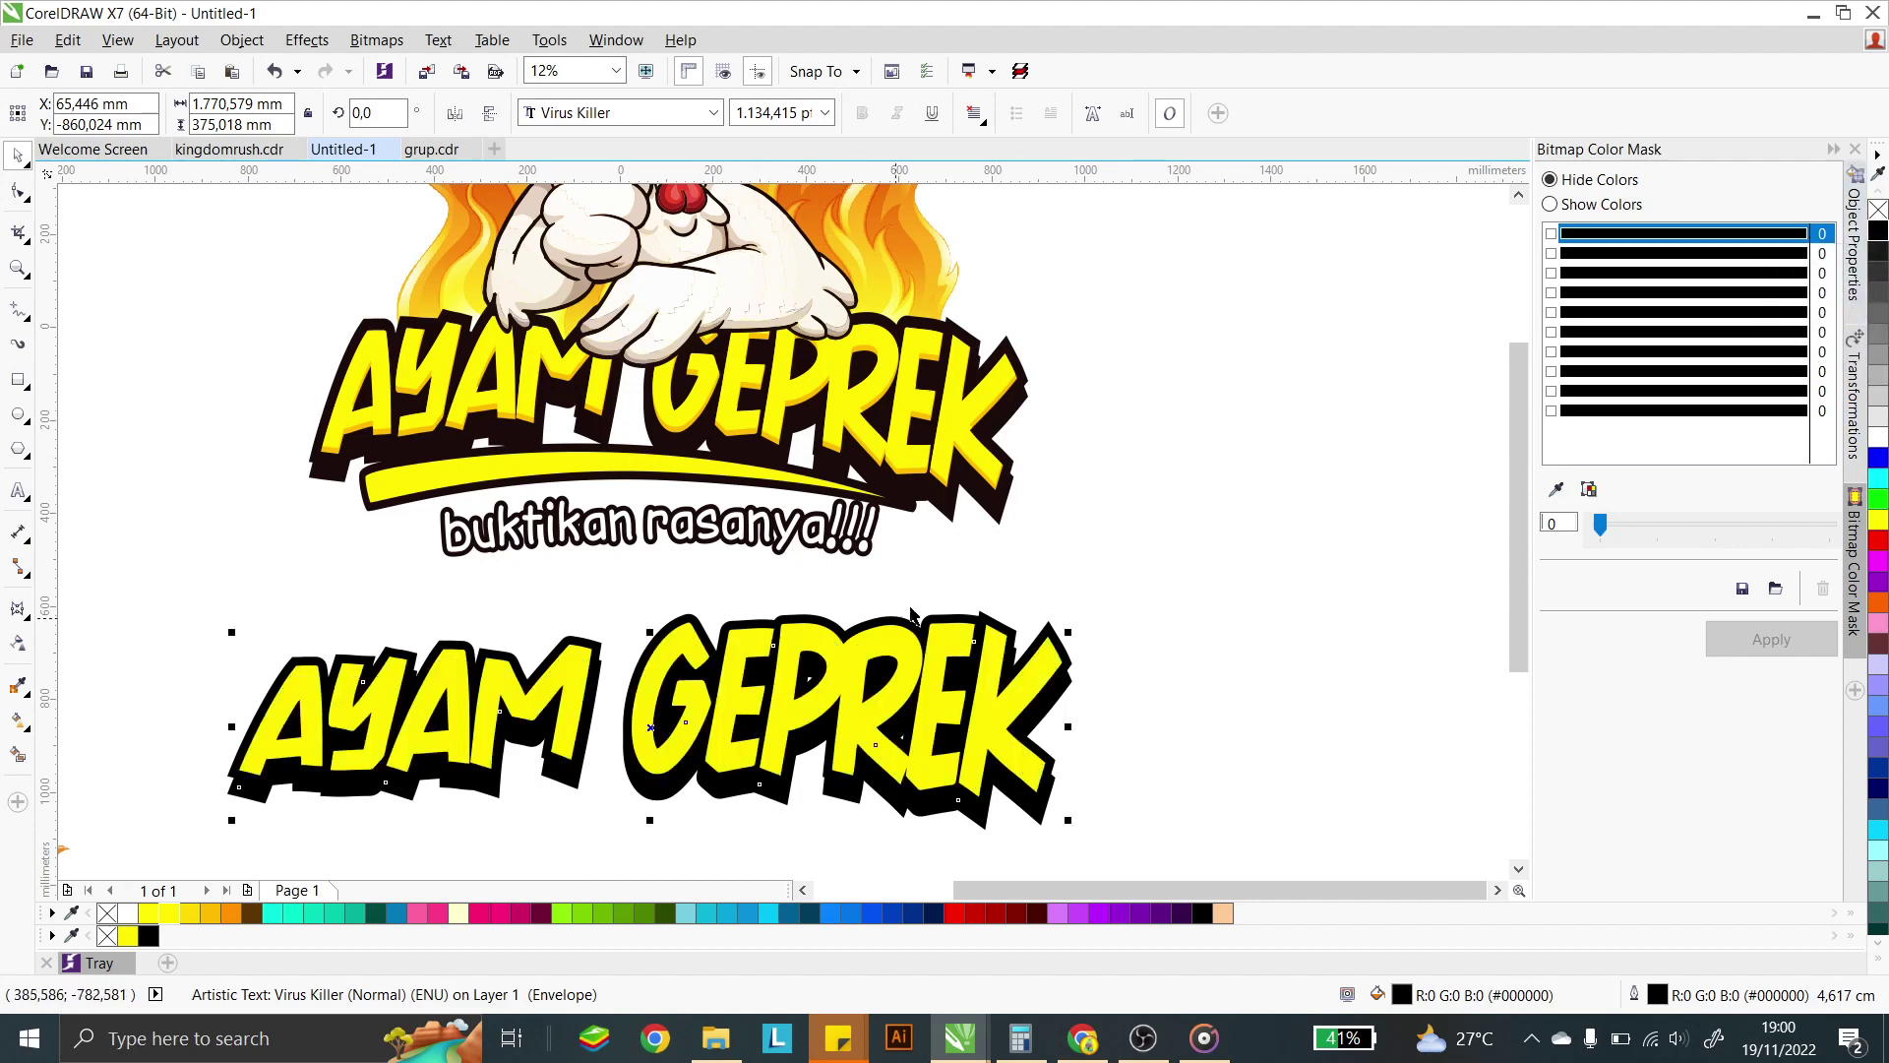
click(1088, 552)
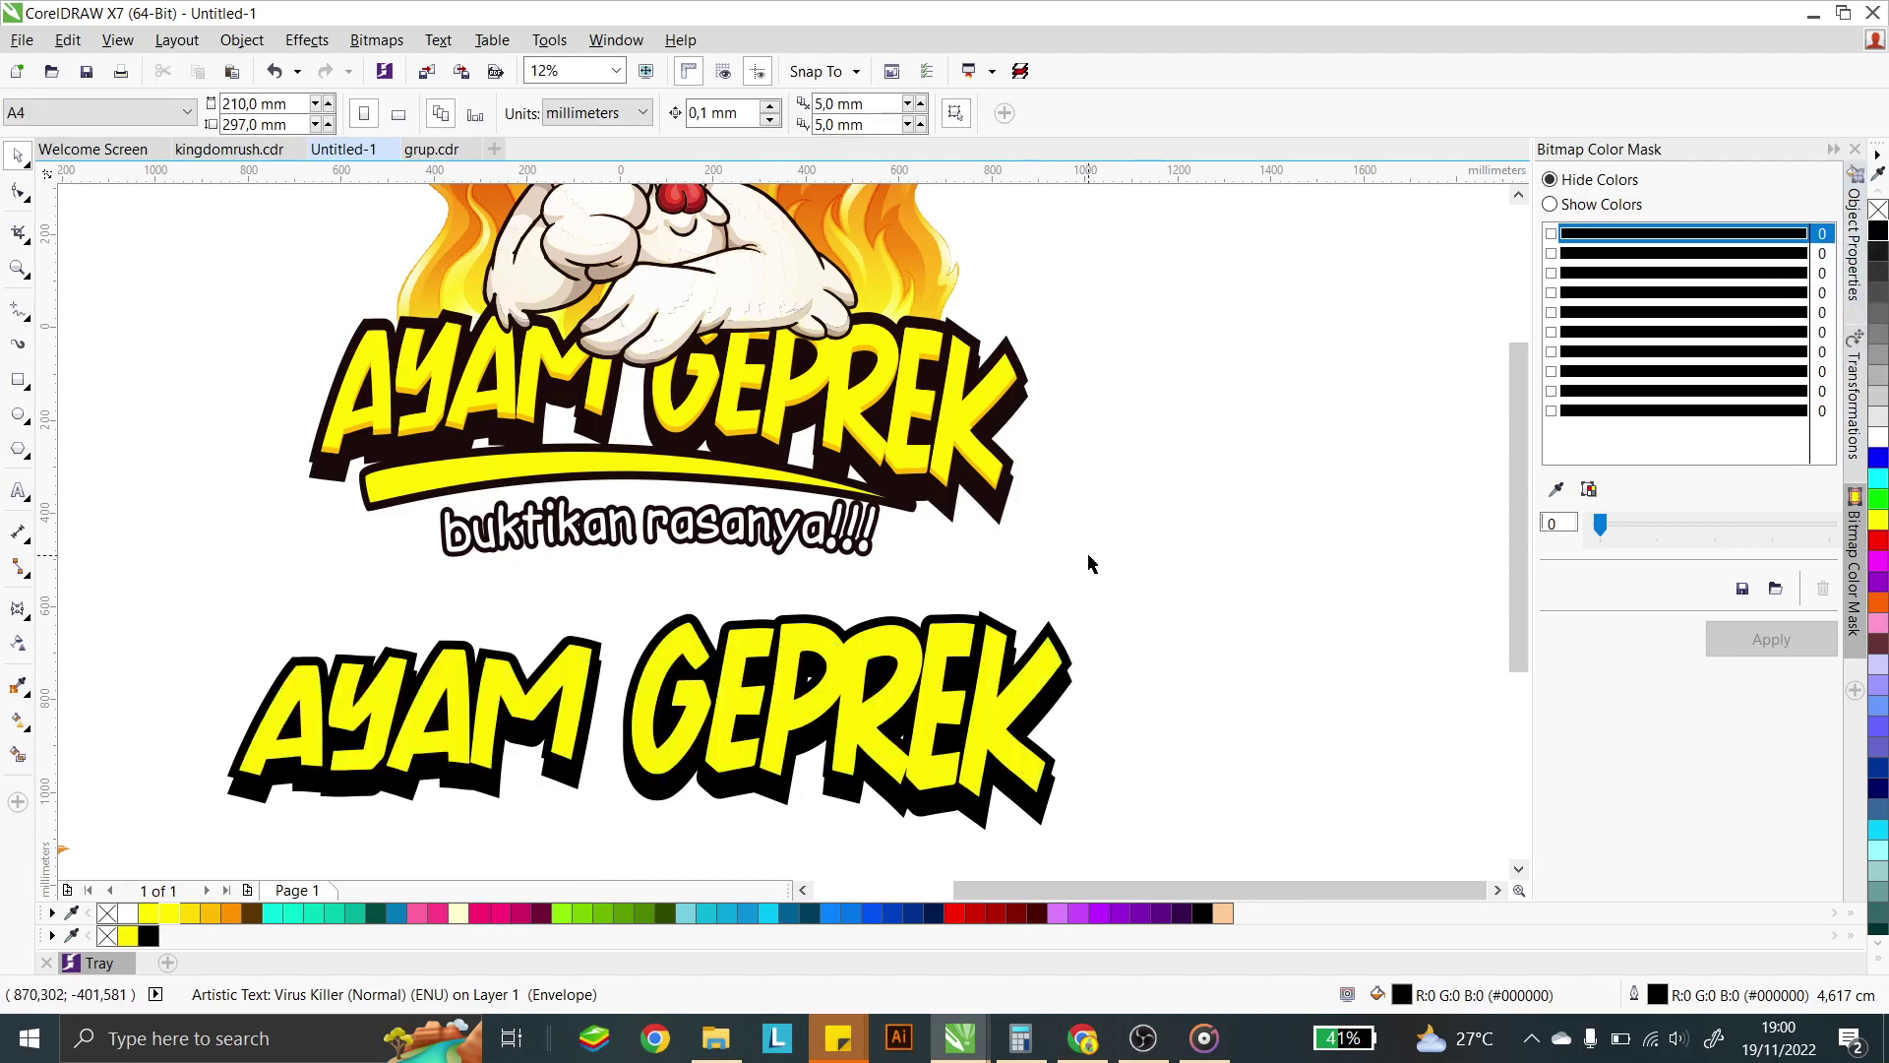
- Nudge the black copy behind the title slightly lower to deepen the shadow
click(893, 826)
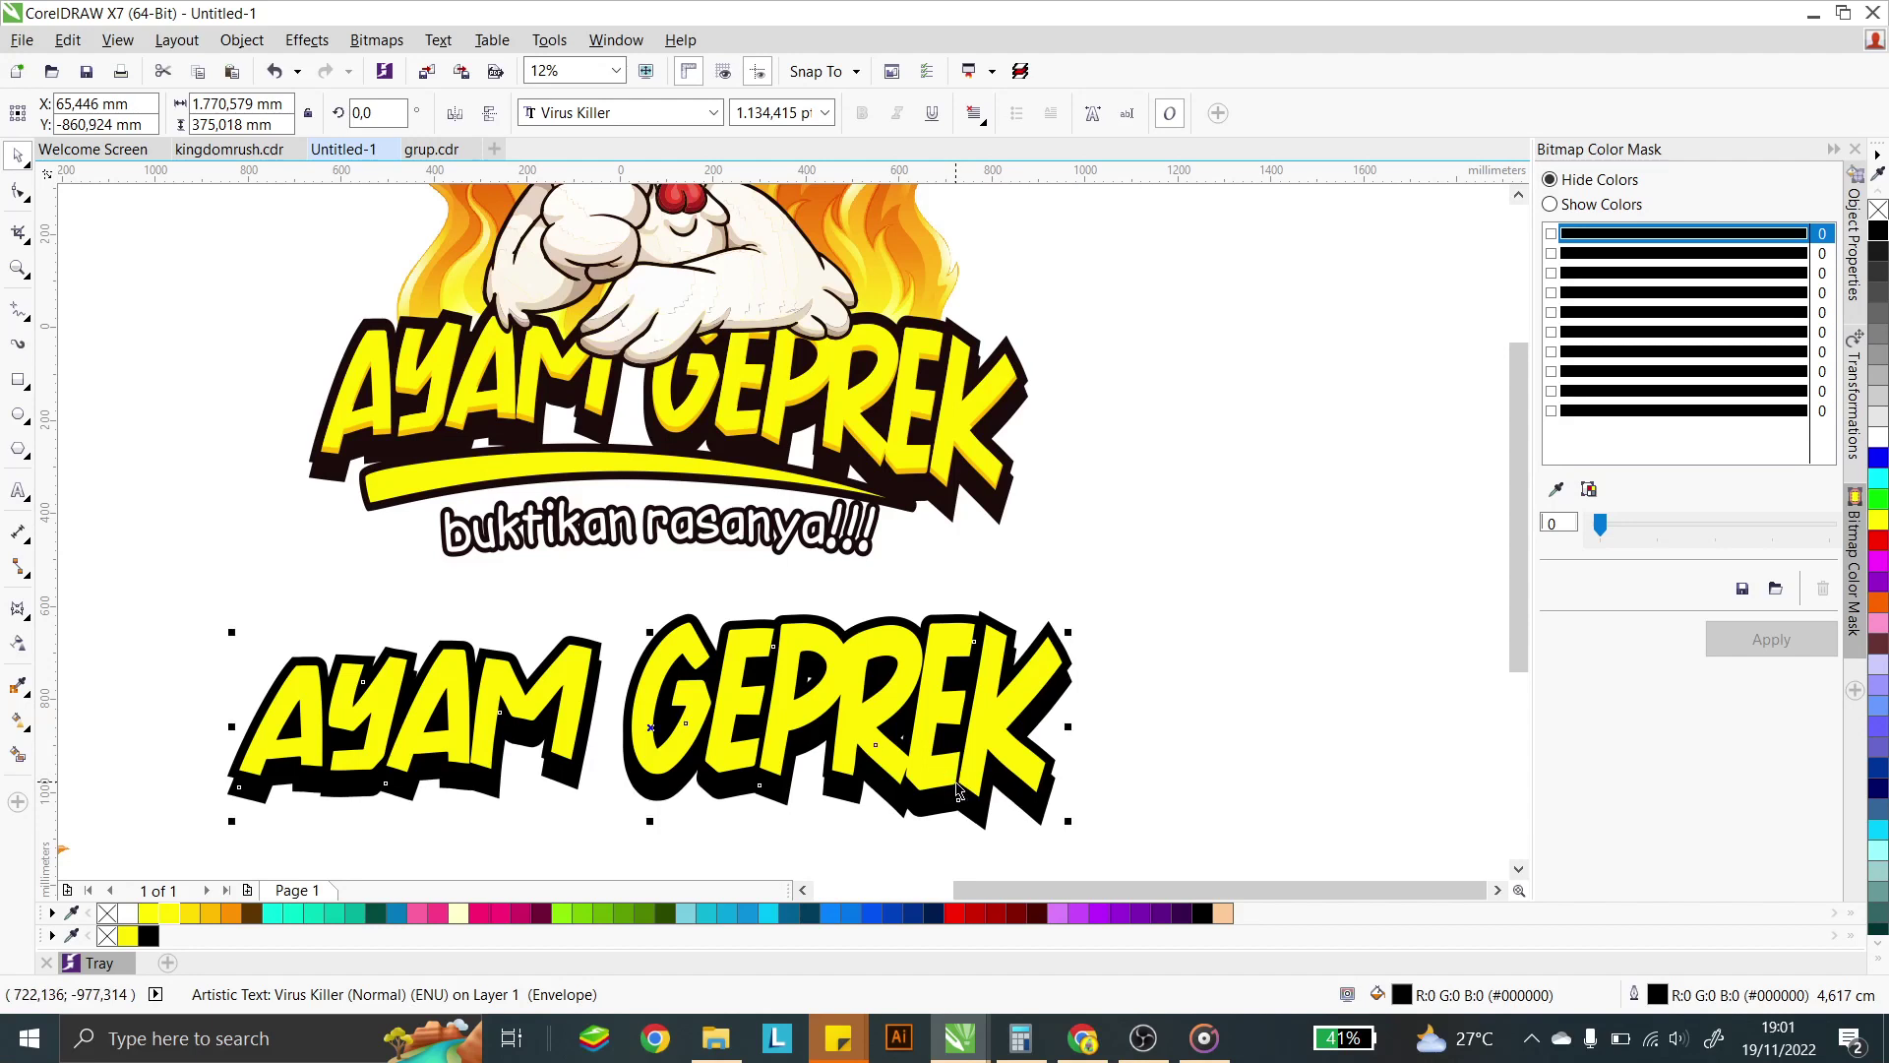
drag(955, 780, 960, 790)
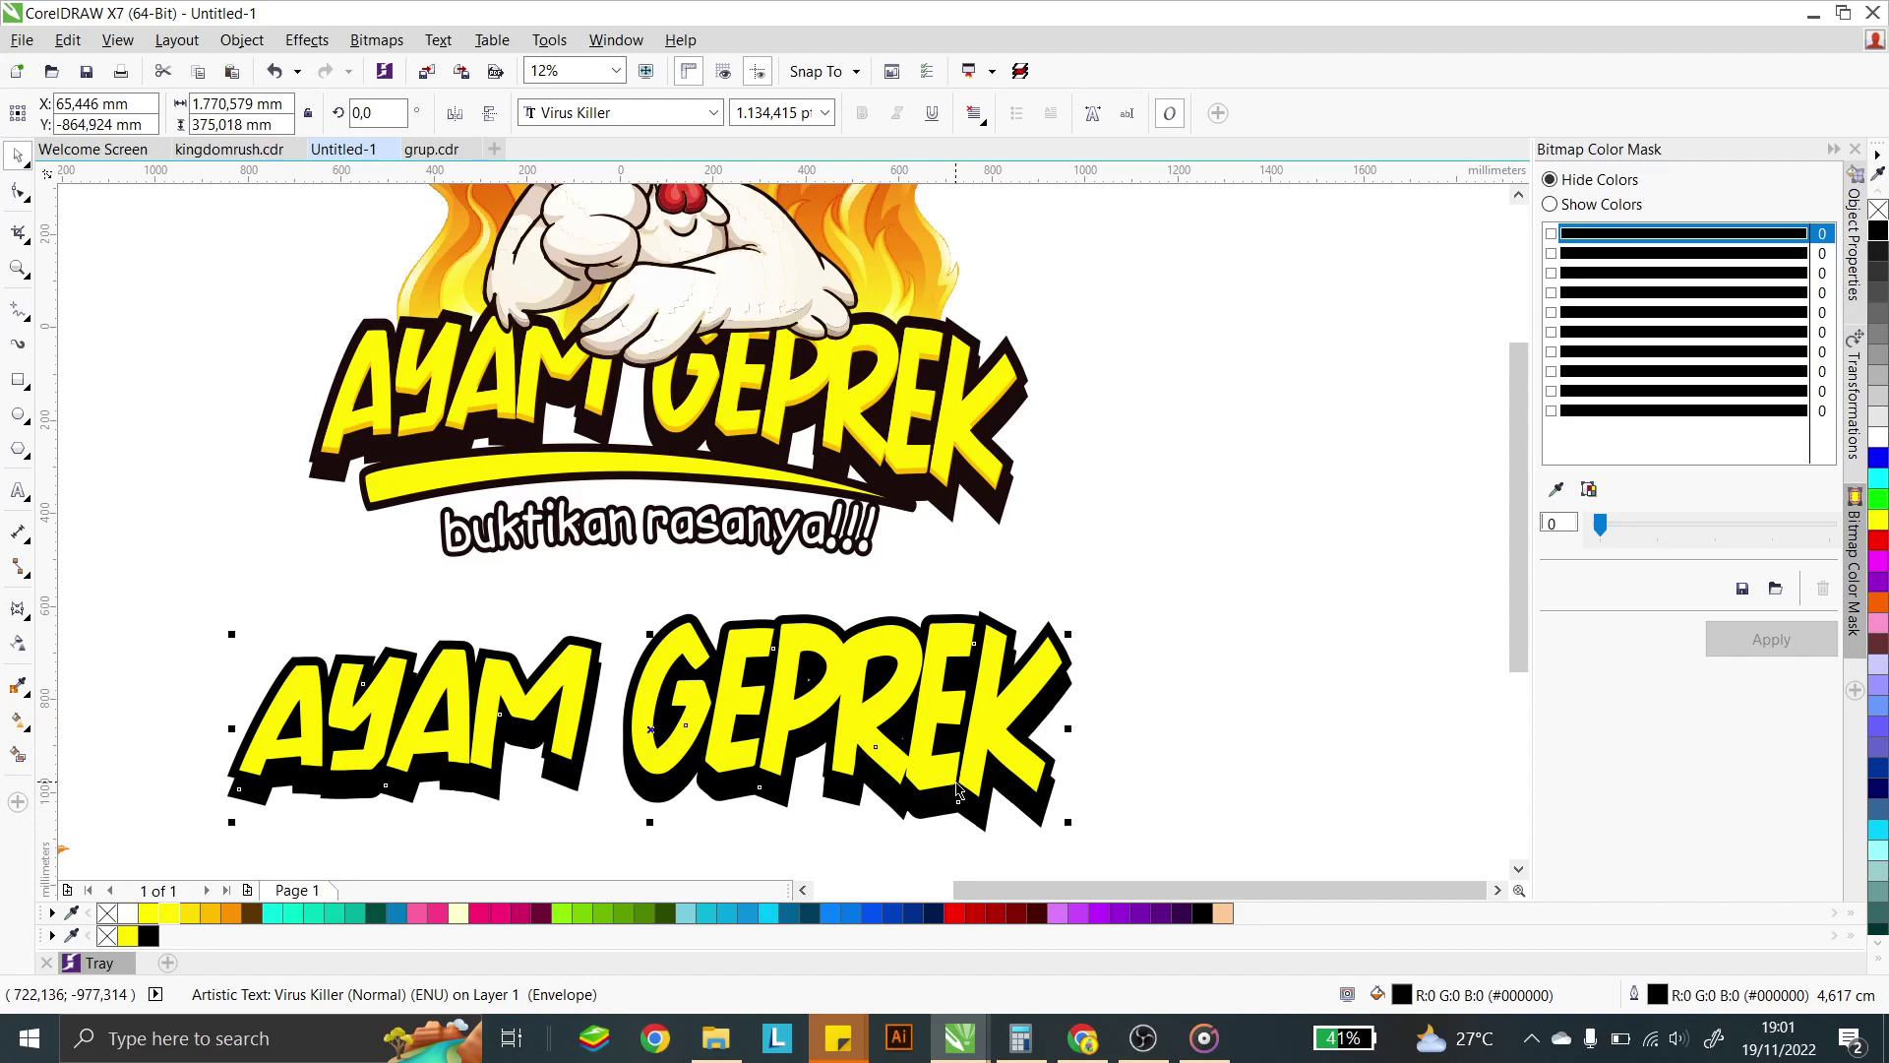
key(Up)
key(Up)
click(1194, 662)
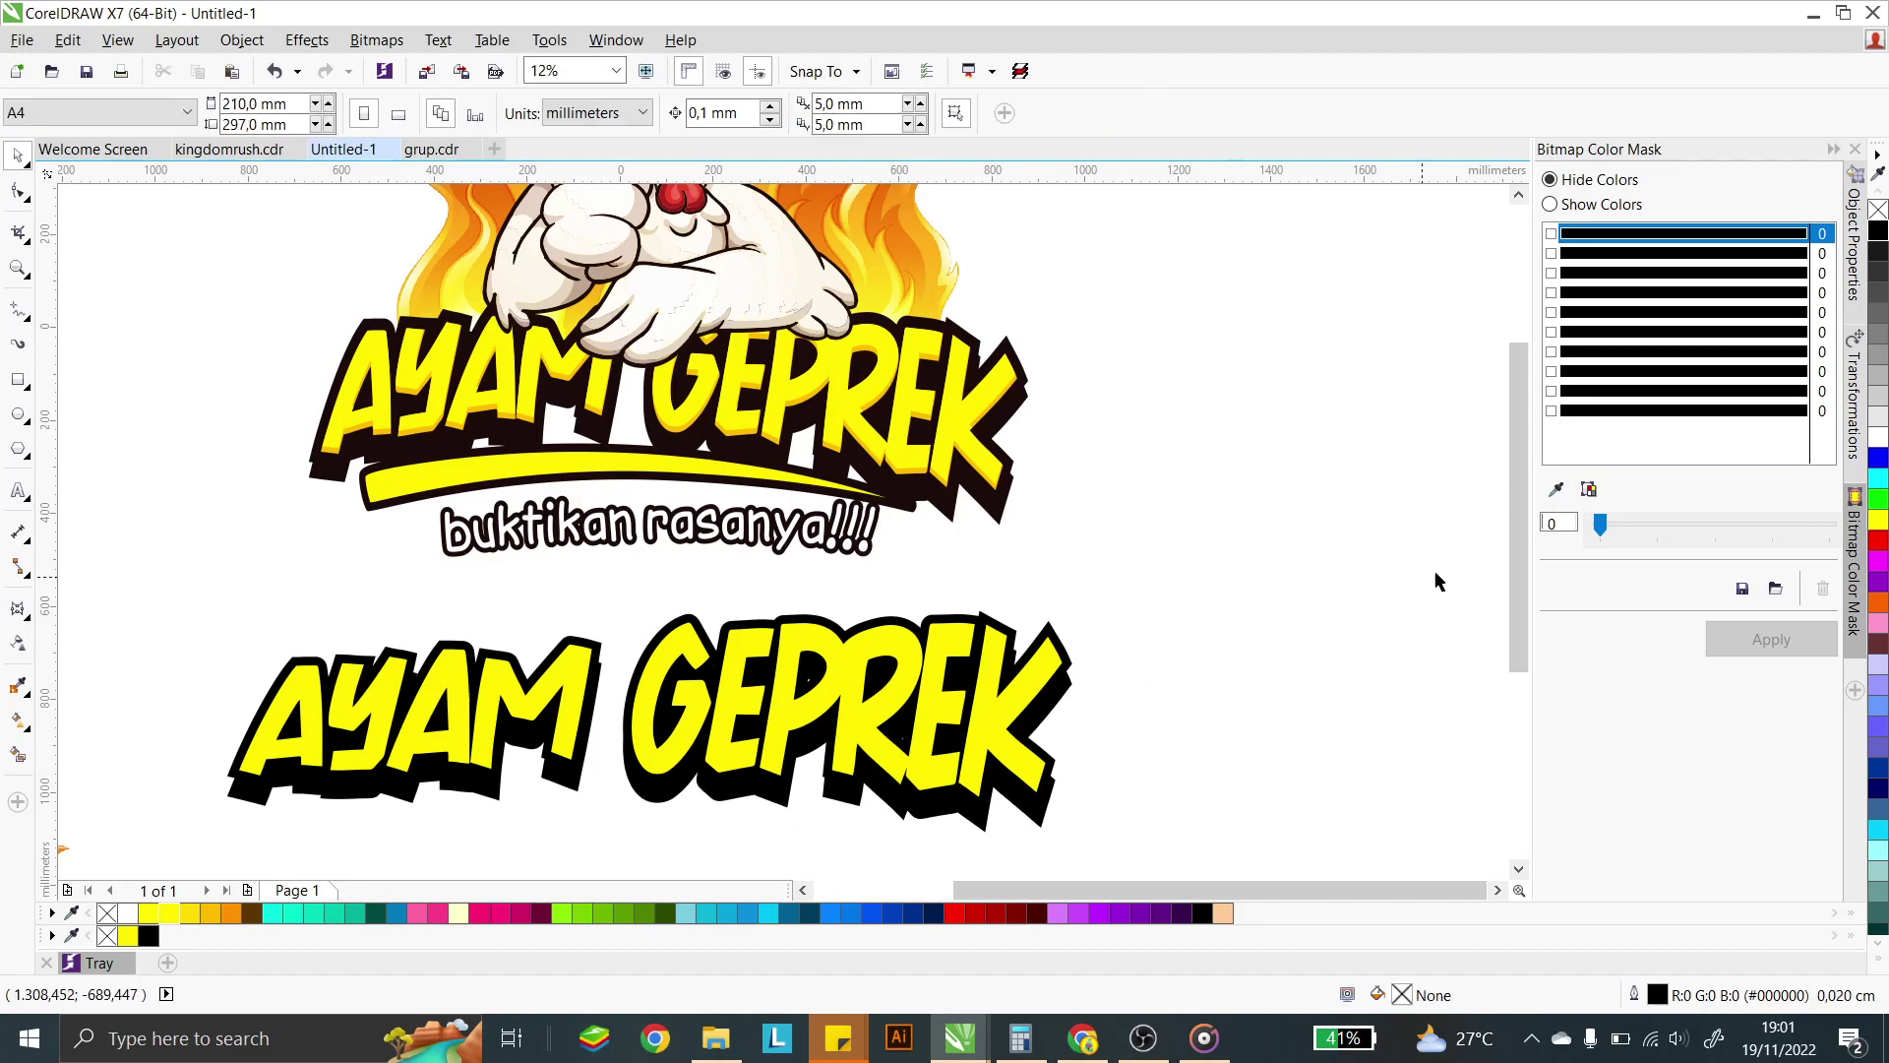
- Duplicate the yellow title above the original and remove the copy's outline
scroll(954, 485, up, 2)
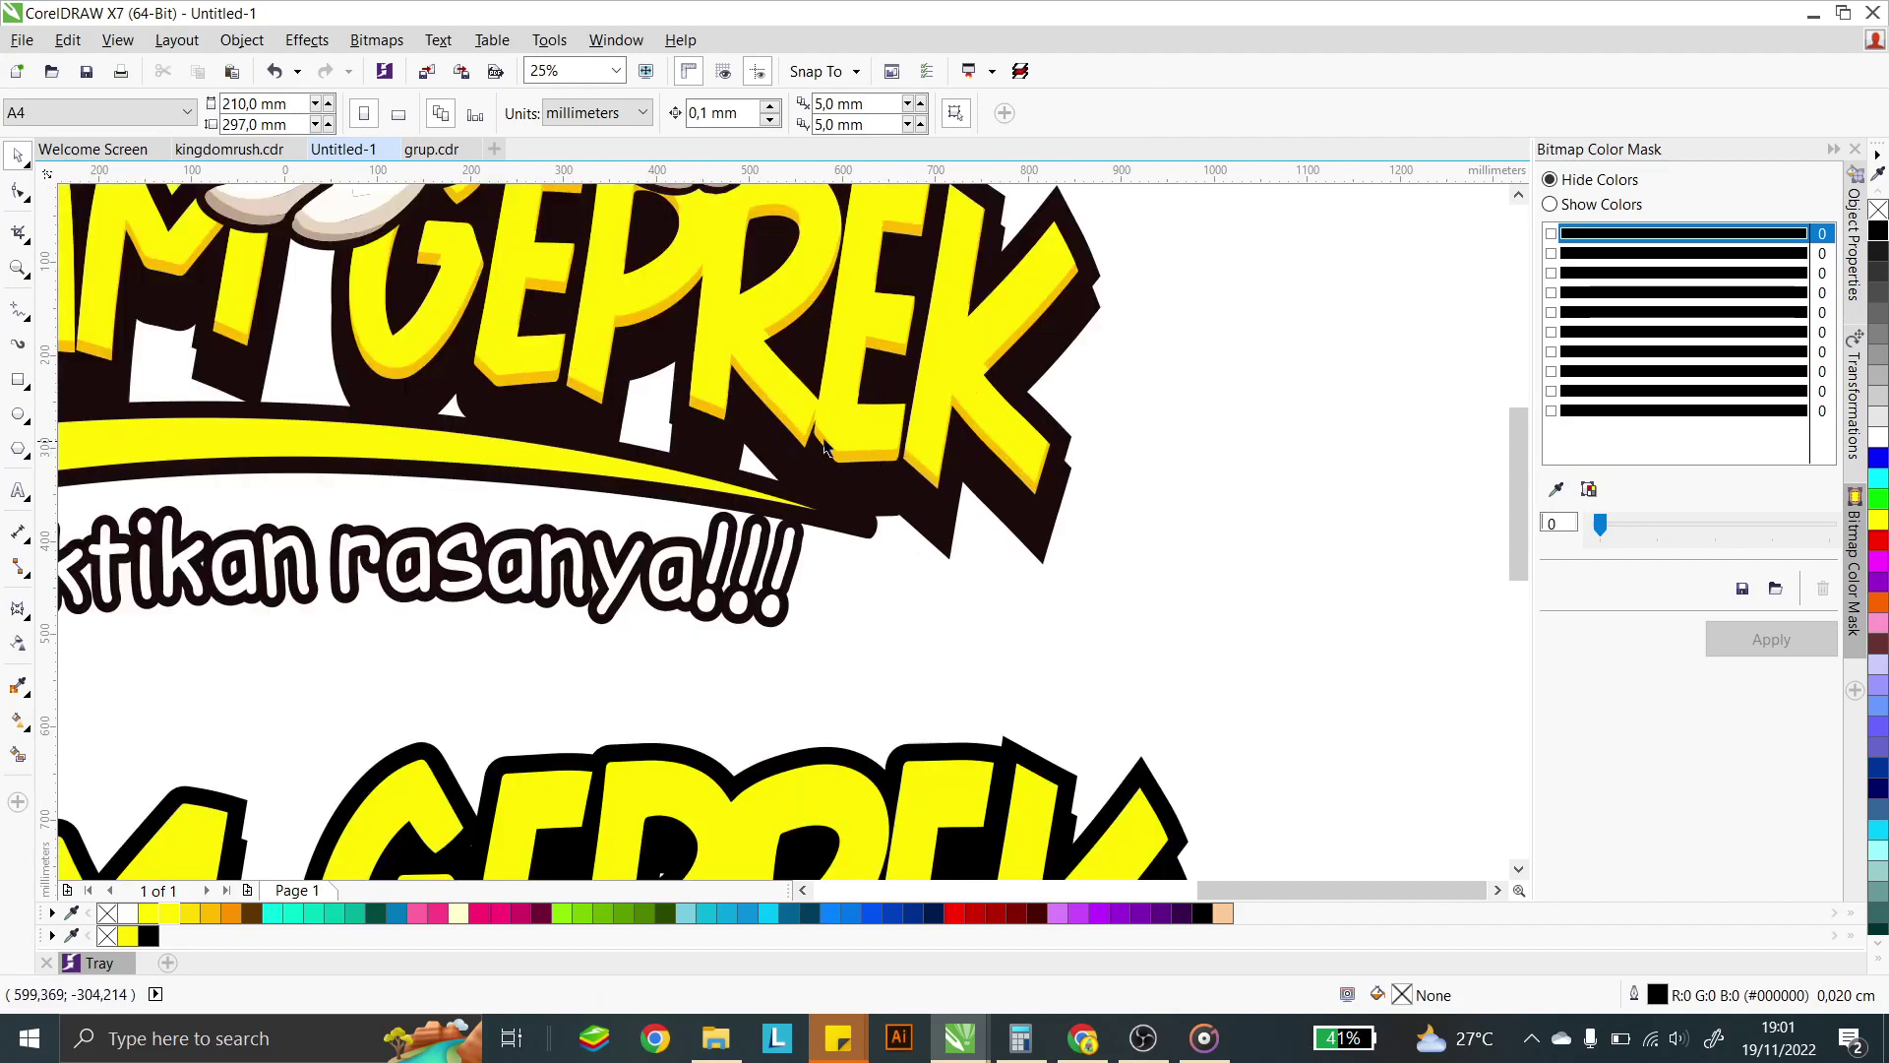
scroll(893, 462, down, 2)
drag(929, 711, 939, 576)
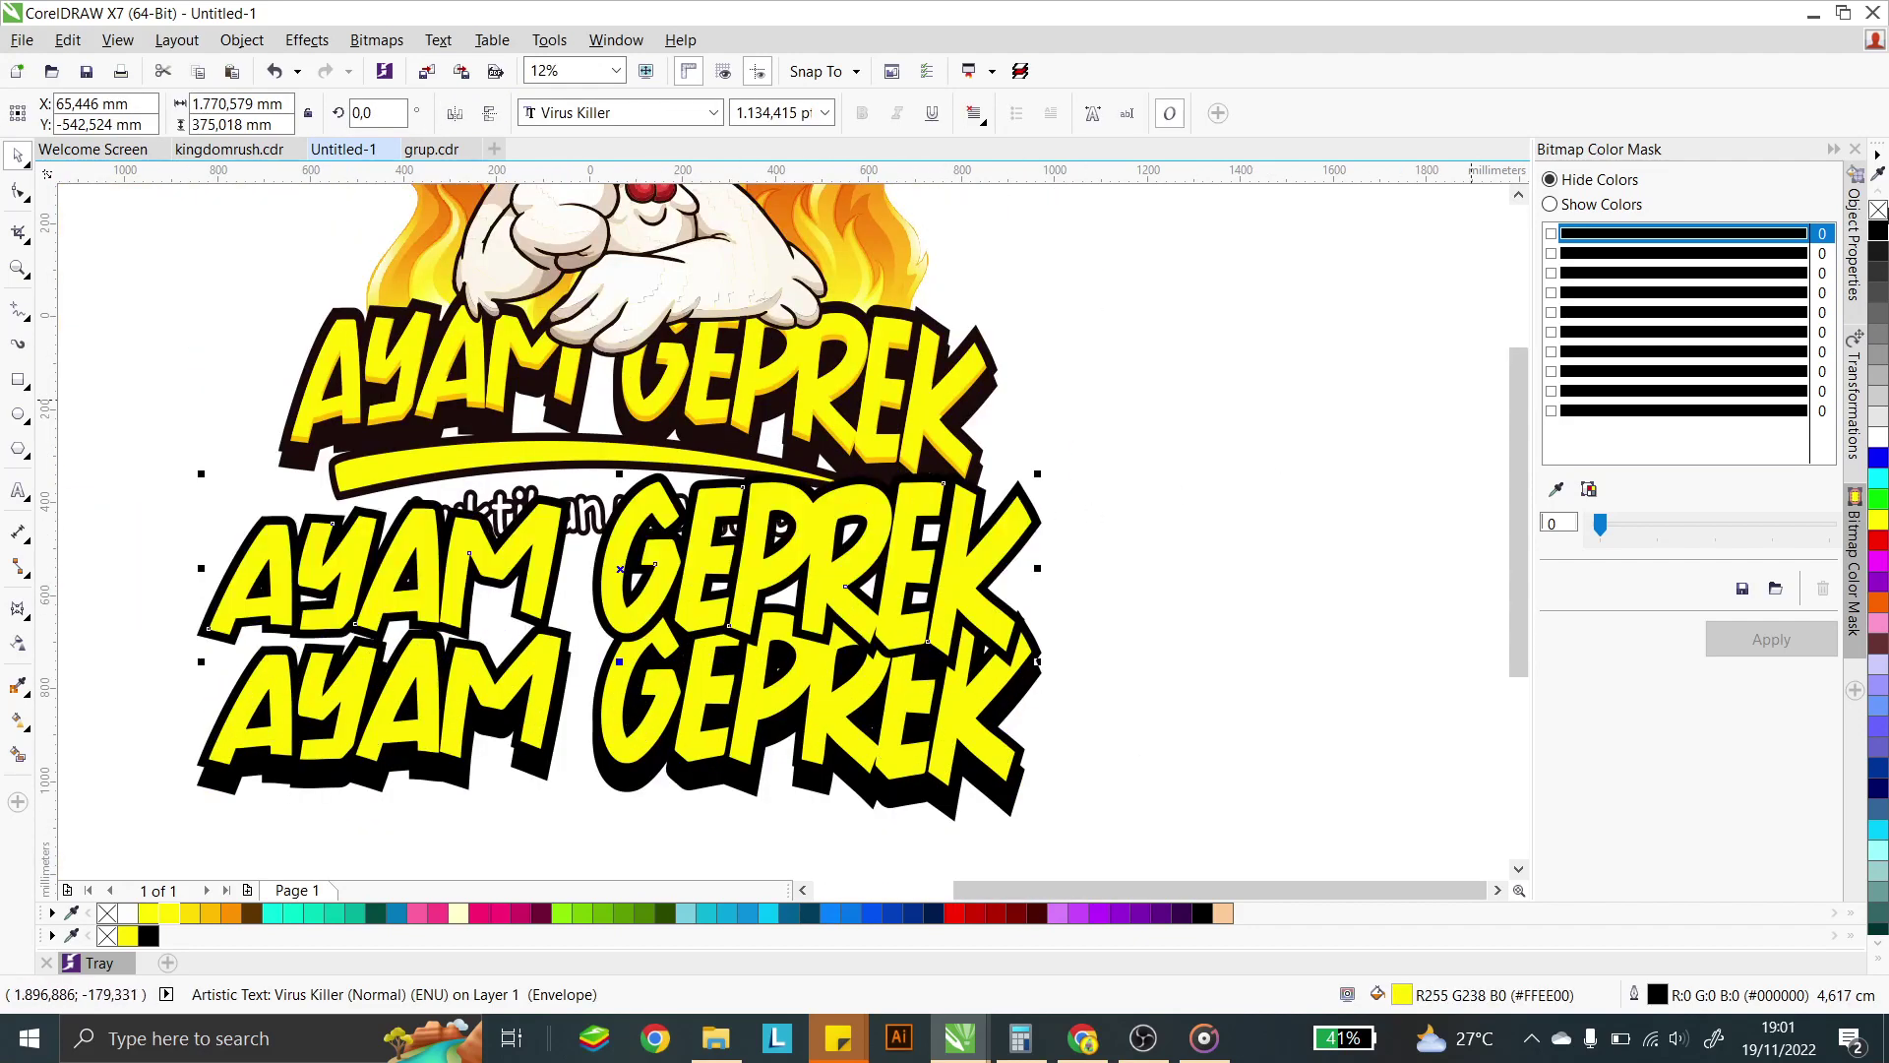
right_click(1878, 209)
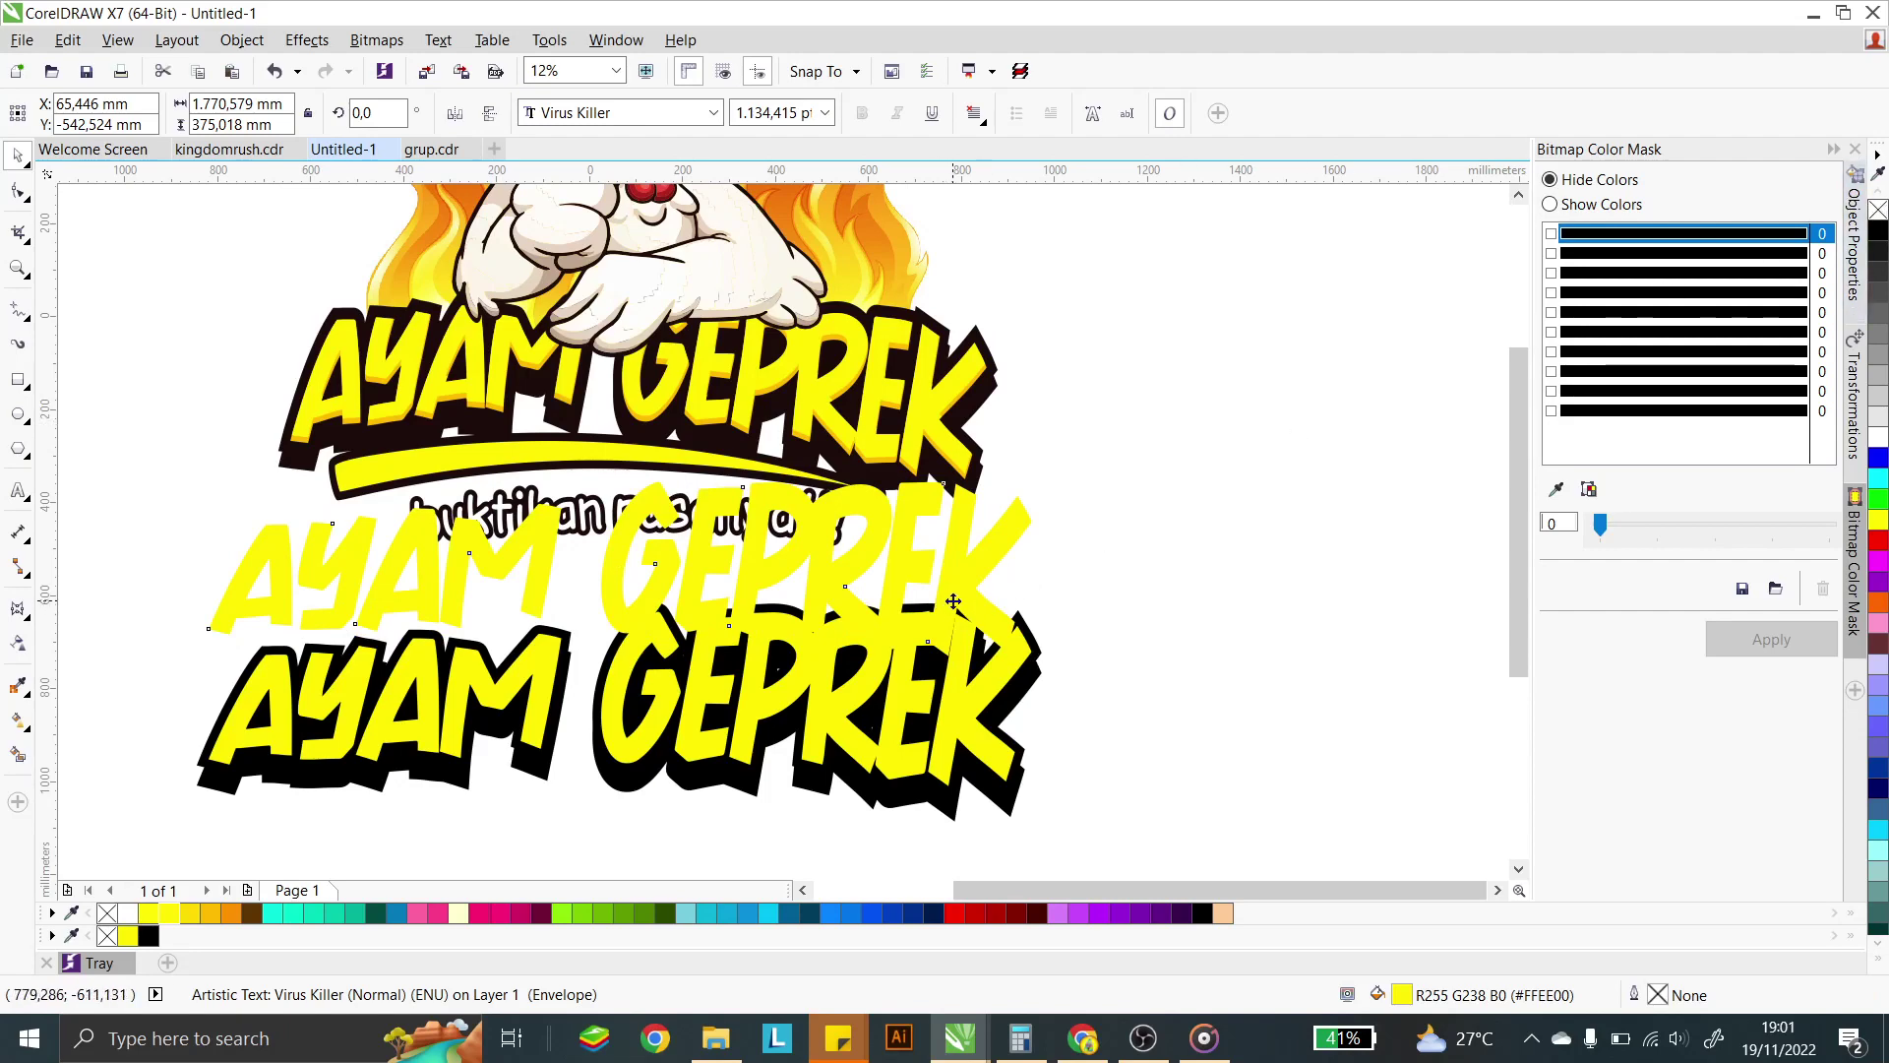
- Move the outline-free copy down toward the title and fill the outlined title beneath it with light orange
drag(953, 601, 984, 731)
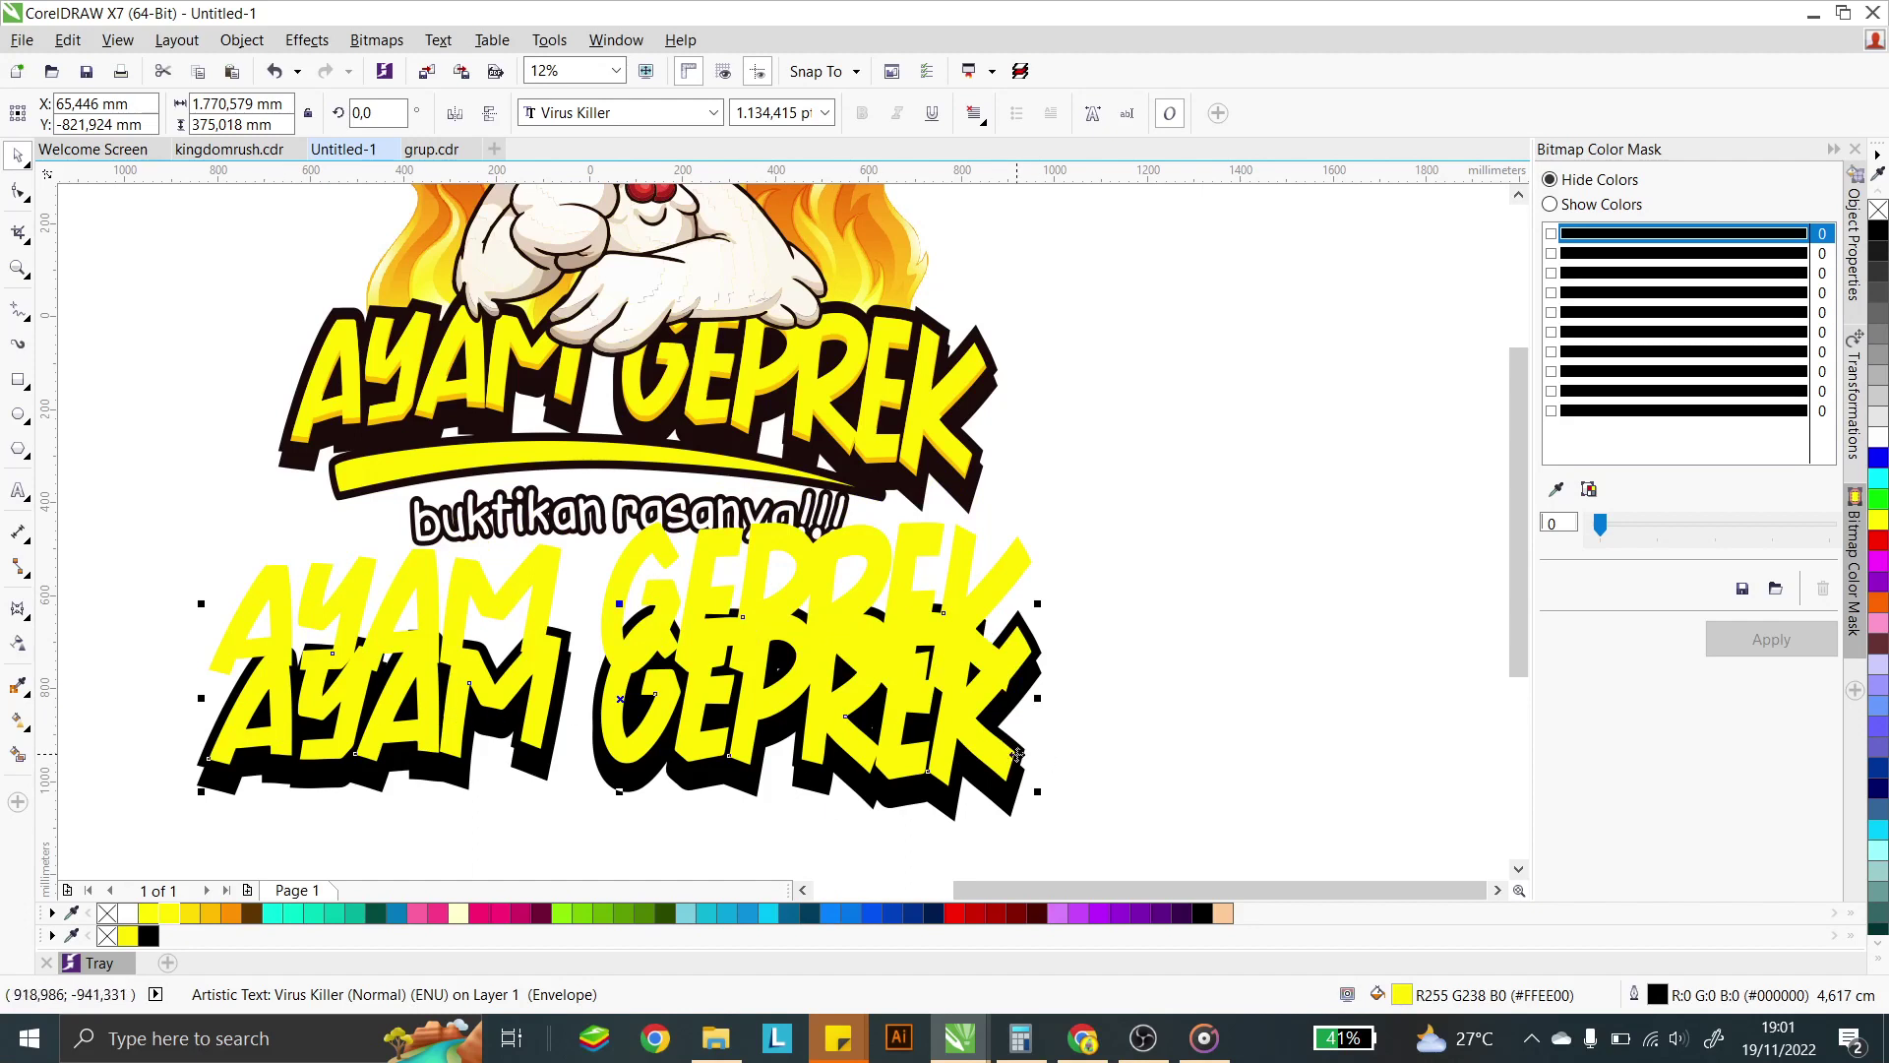
click(233, 914)
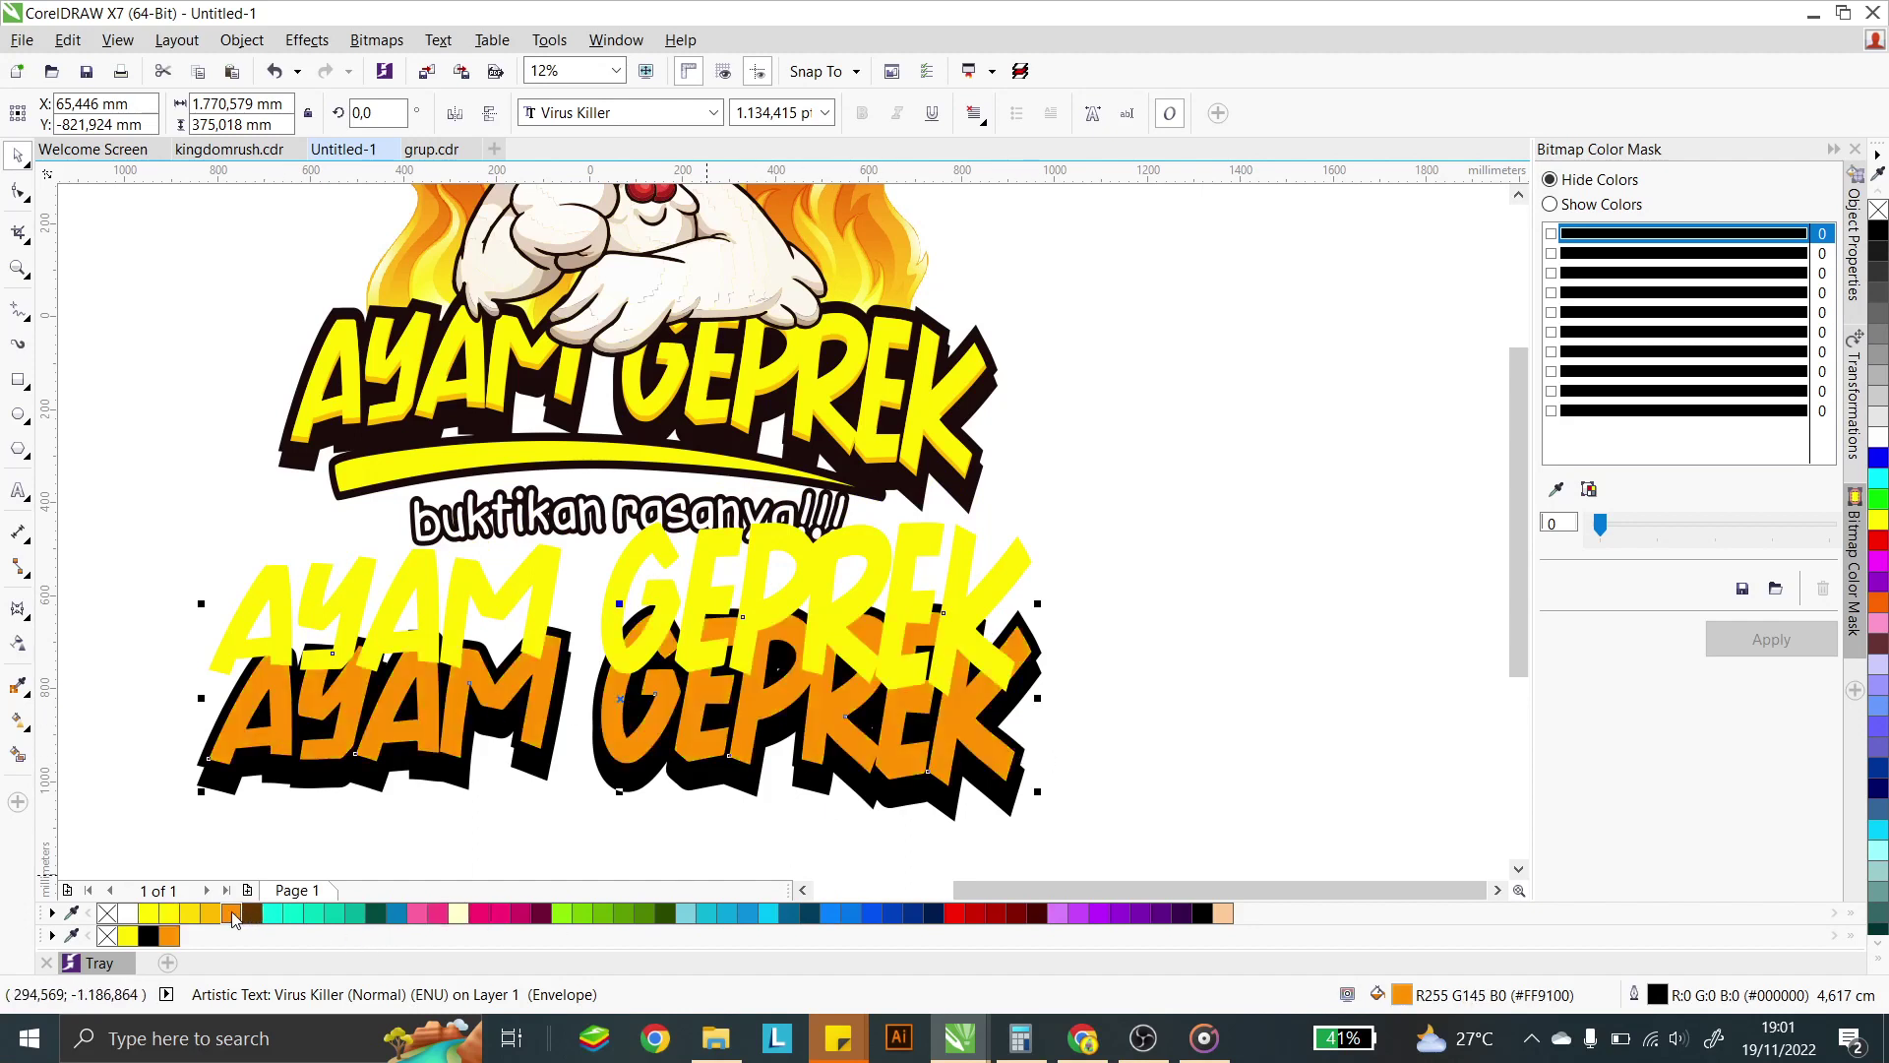
click(211, 914)
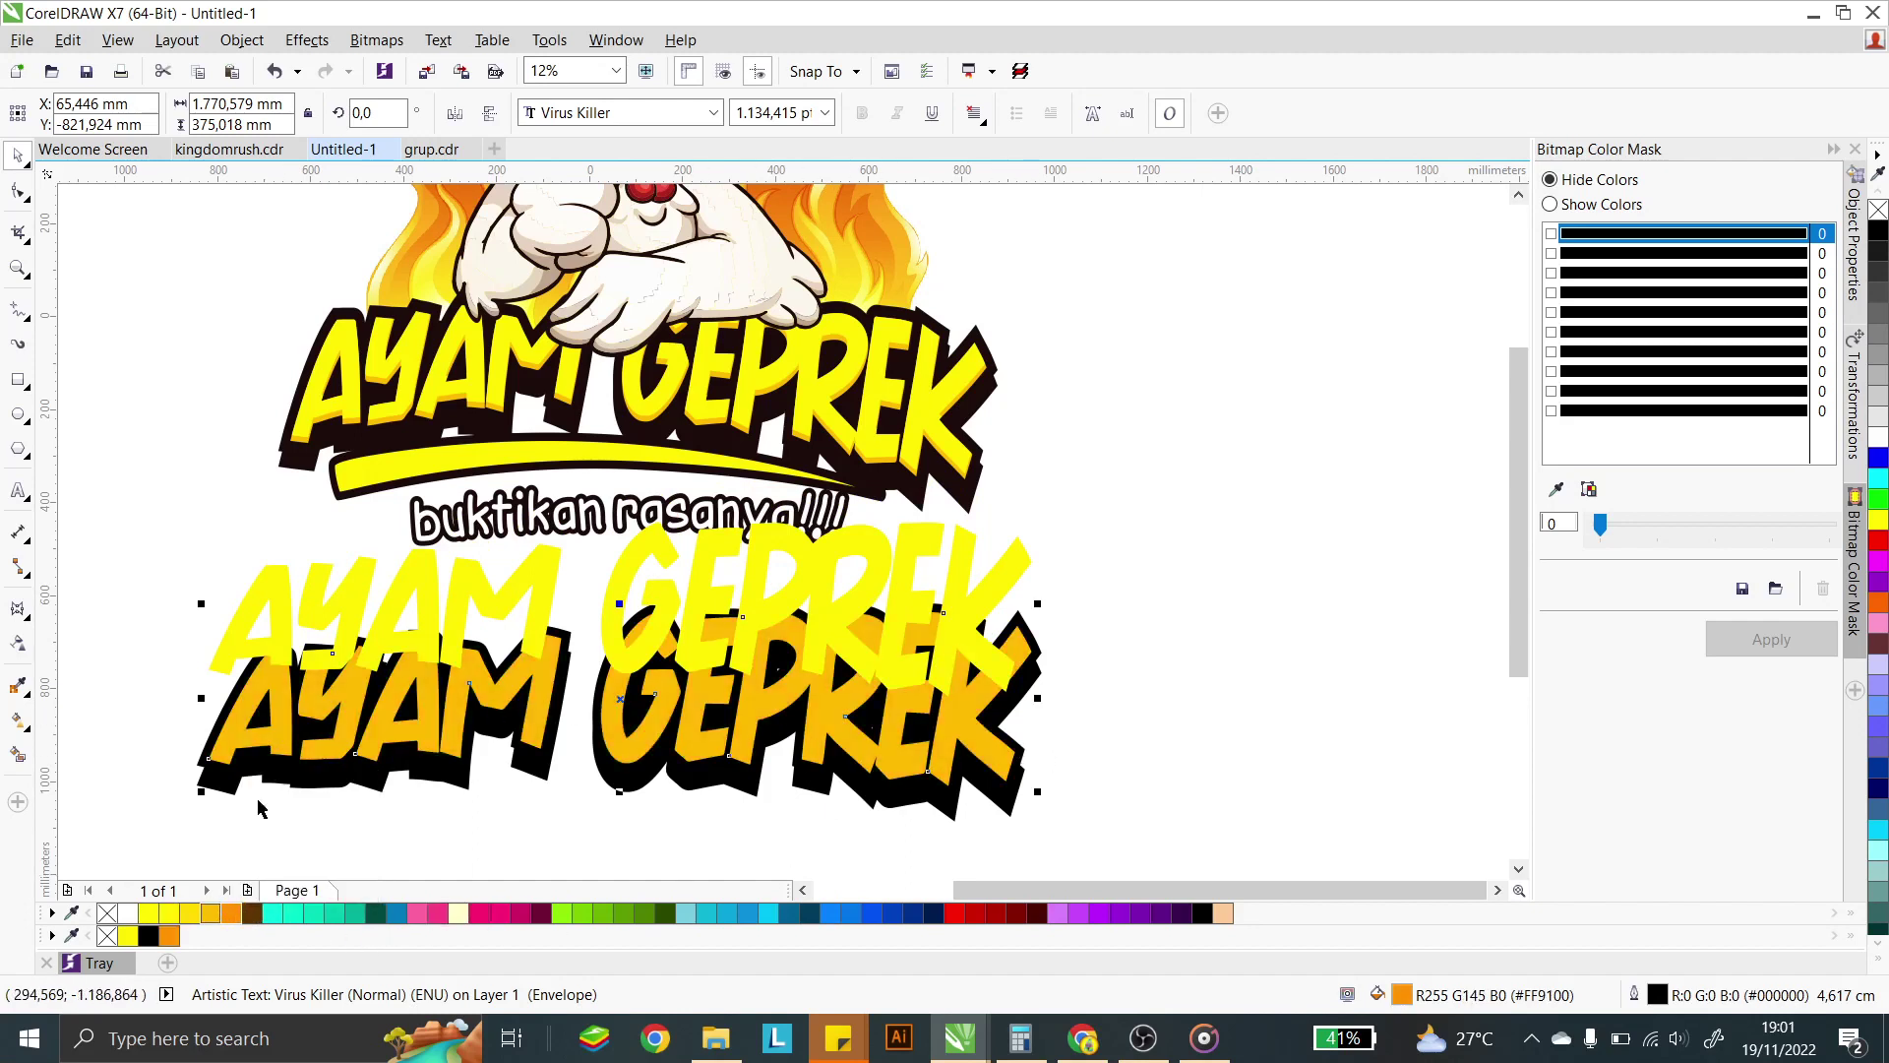
- Align the outline-free yellow copy over the orange title, about 11 mm higher, leaving a thin orange edge beneath the letters
drag(889, 551, 879, 639)
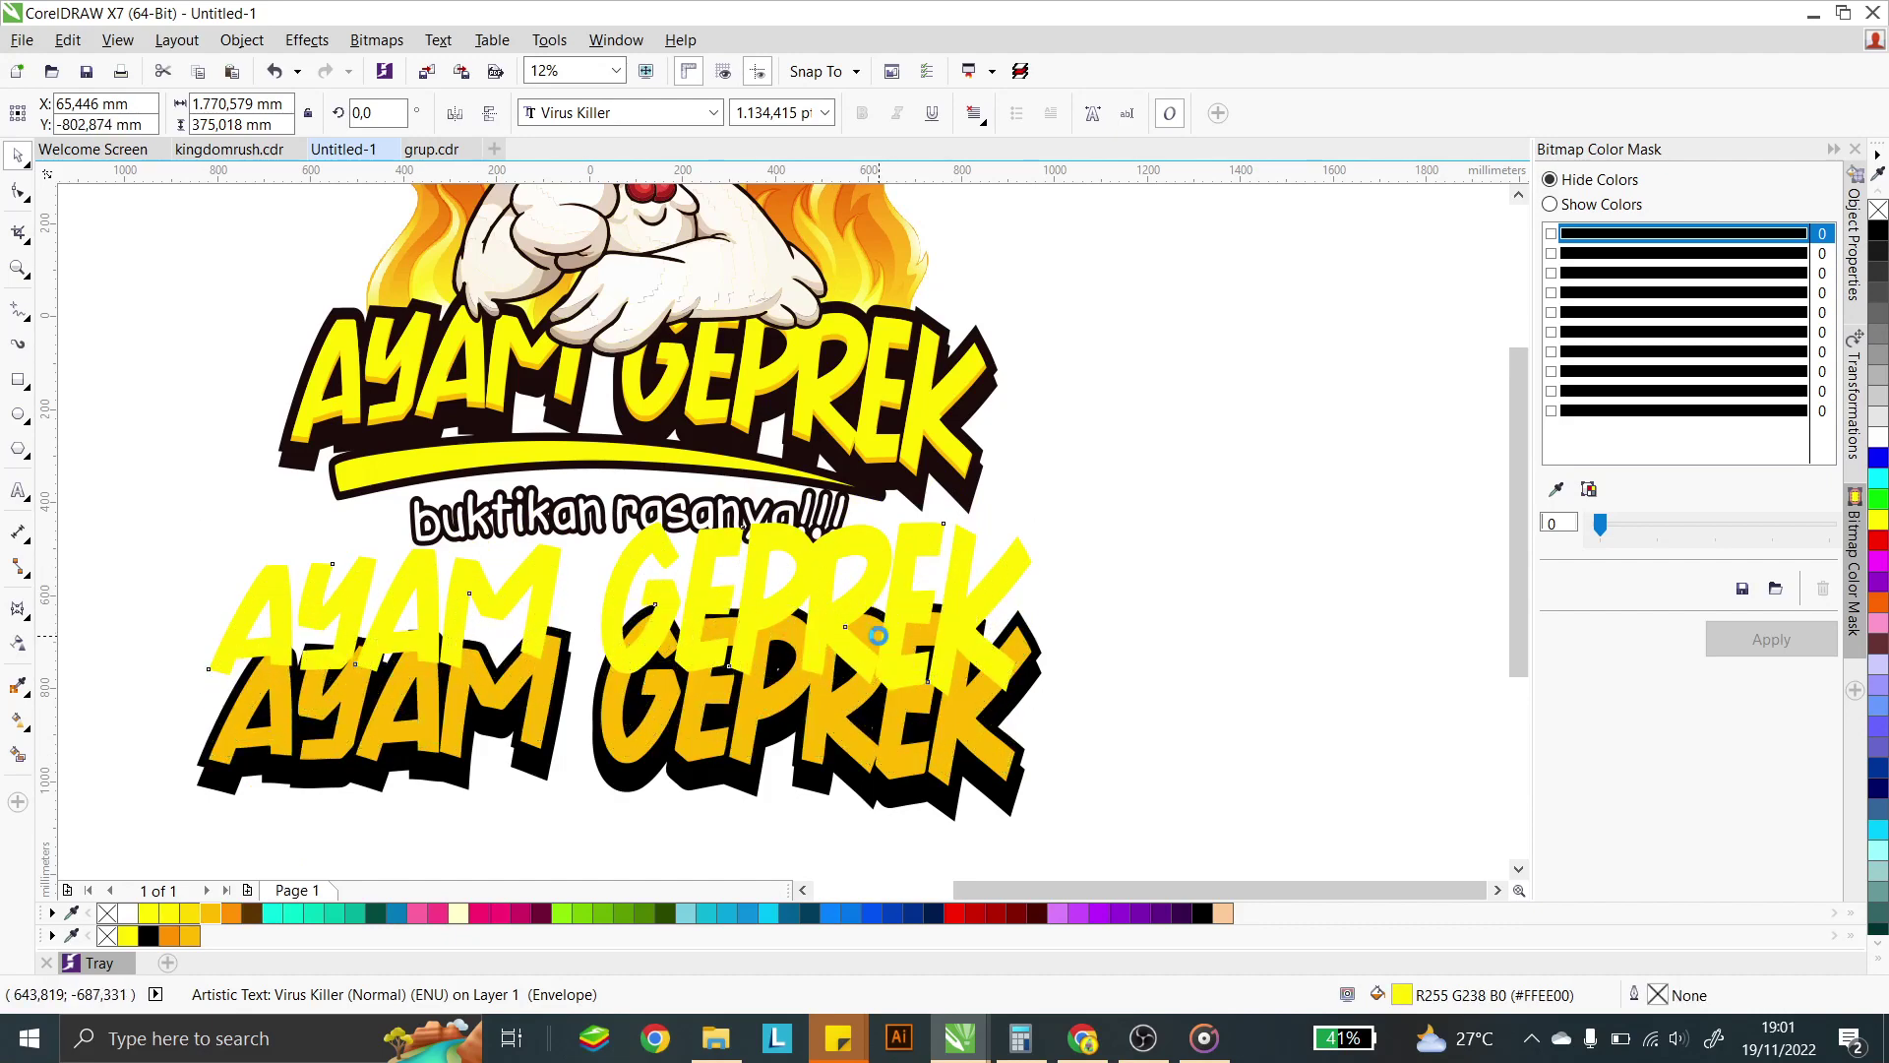
scroll(842, 718, up, 2)
drag(842, 718, 838, 705)
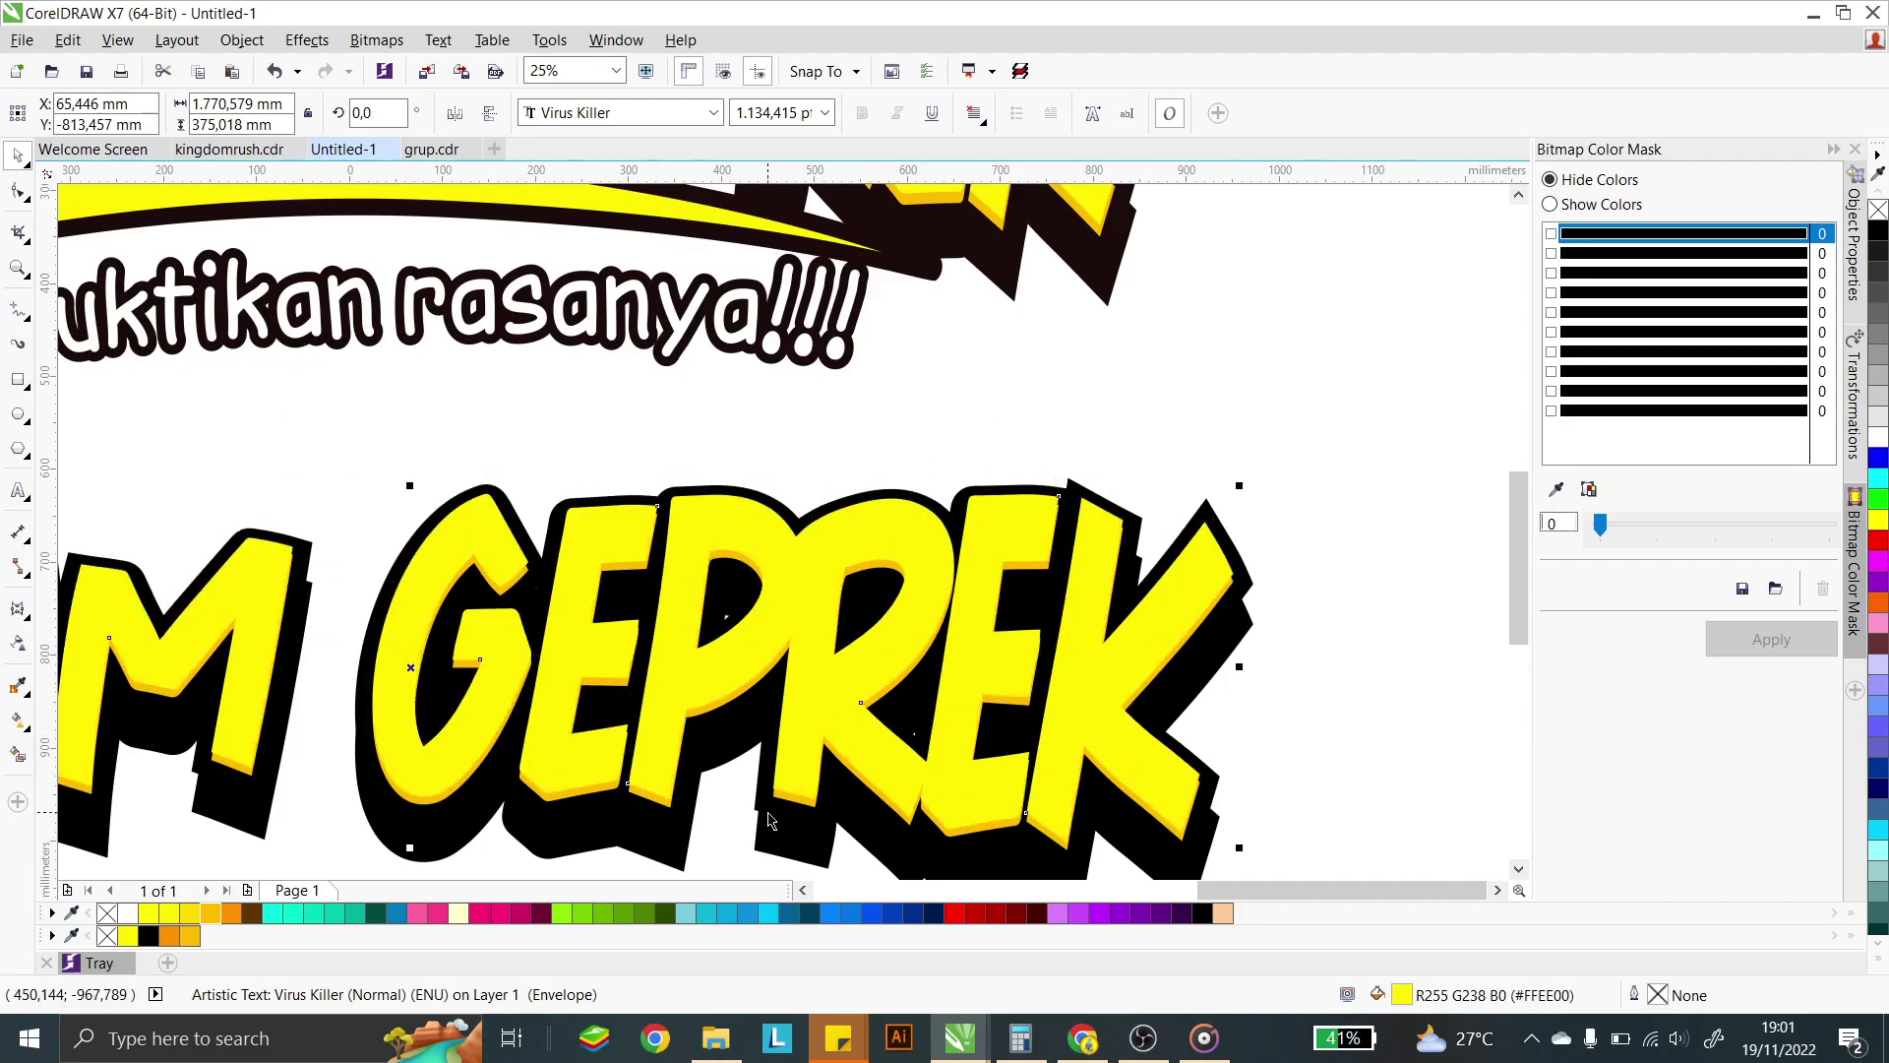
scroll(770, 820, up, 1)
drag(801, 772, 803, 759)
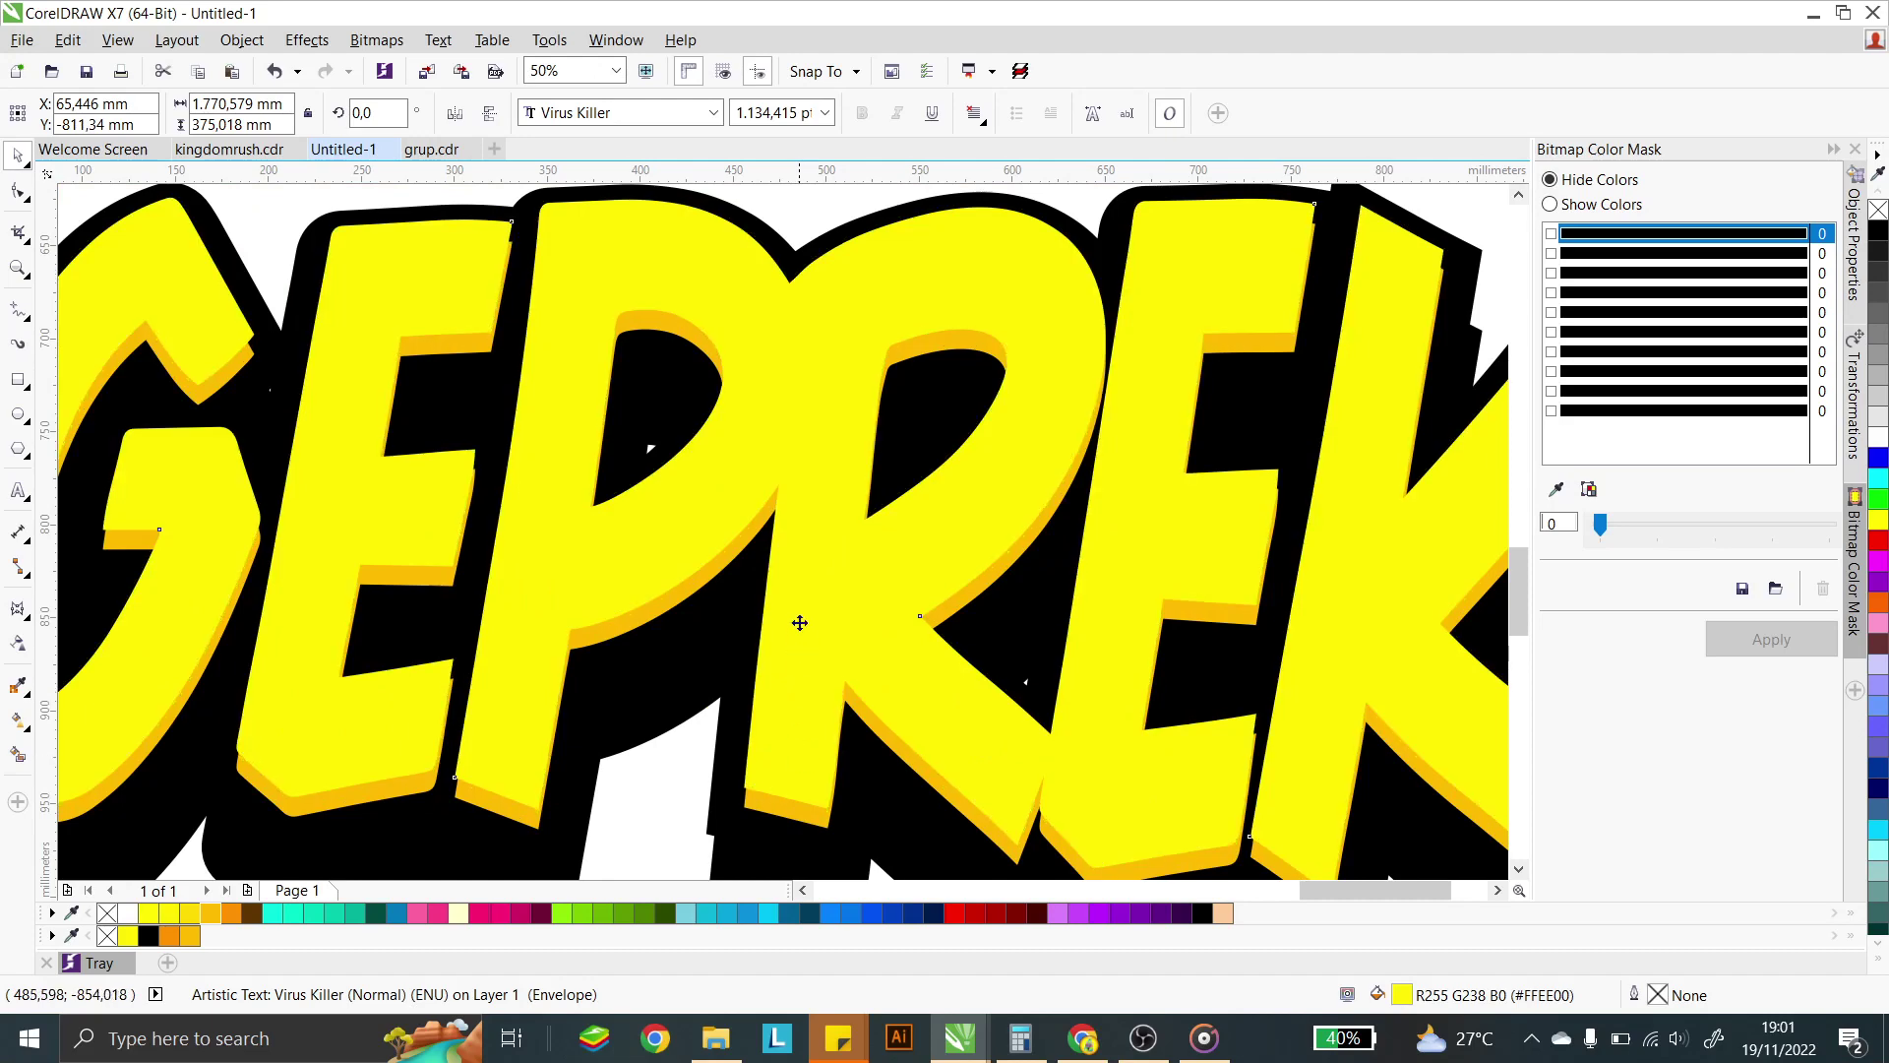
scroll(800, 623, down, 1)
scroll(948, 580, down, 1)
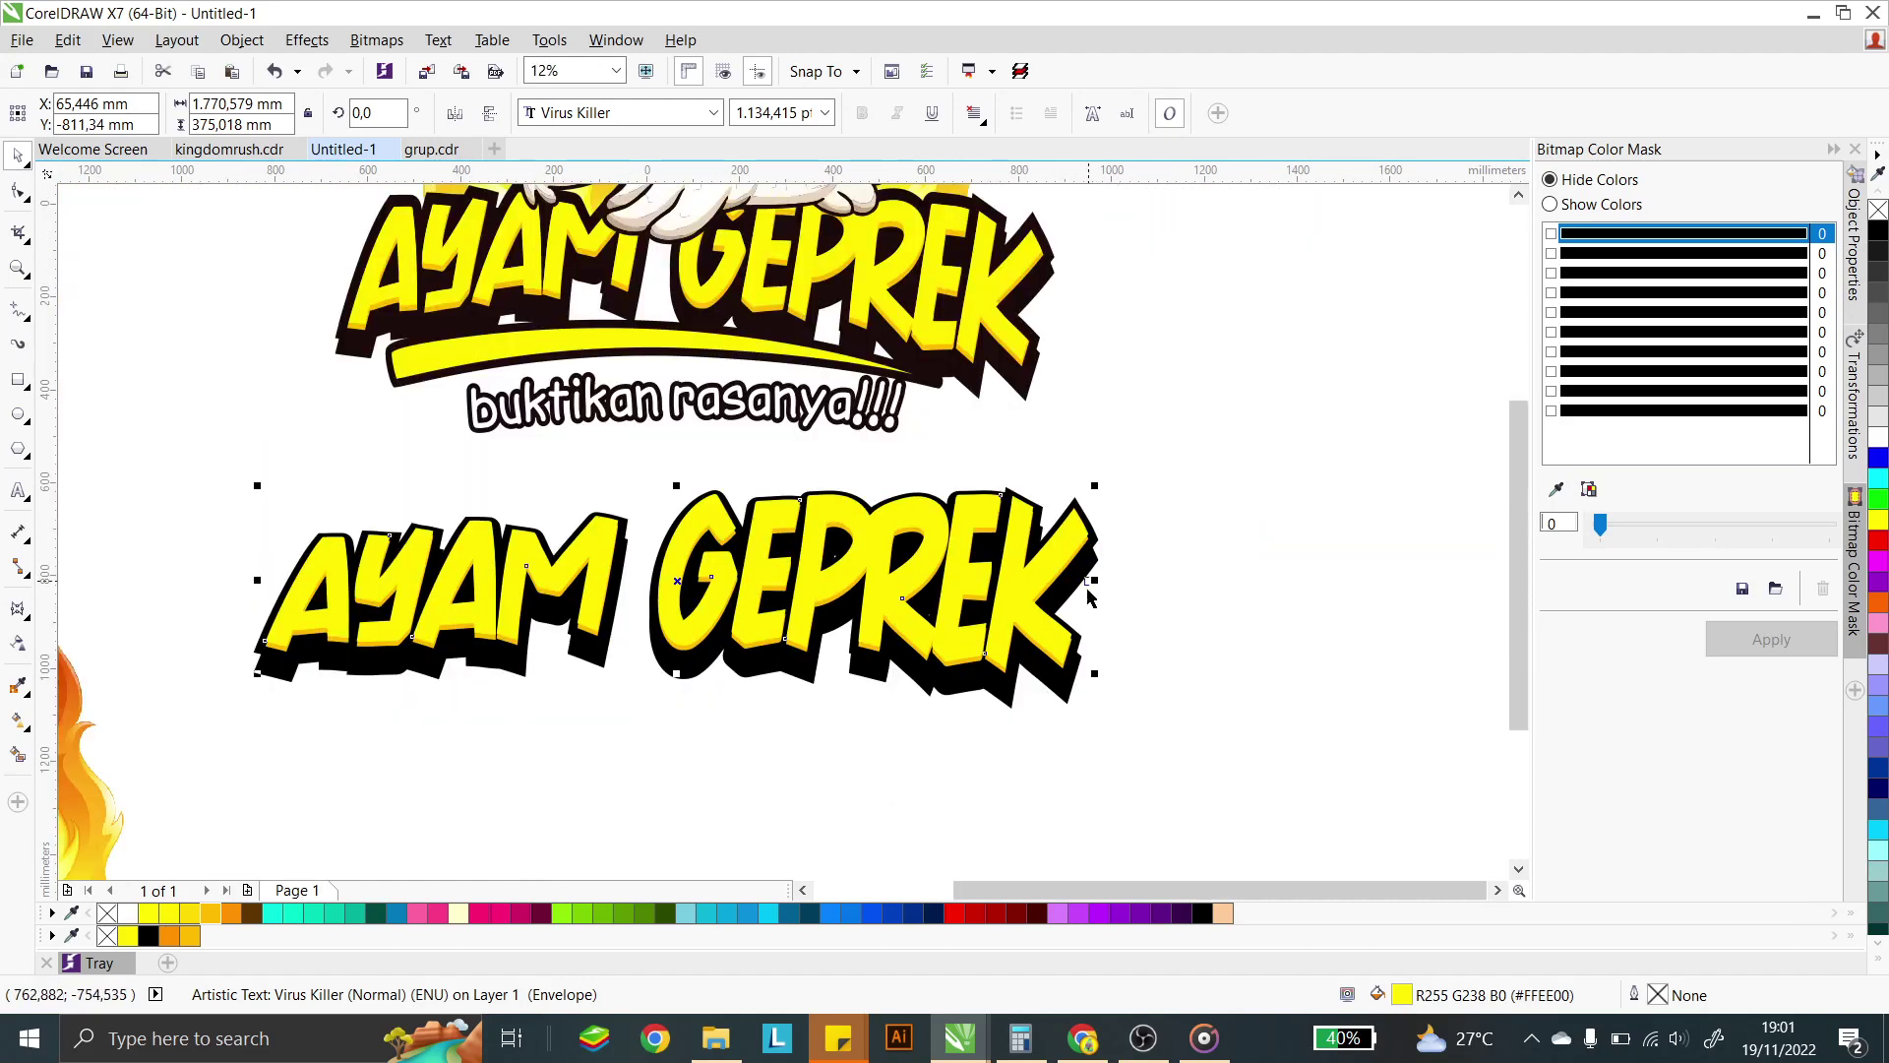
scroll(1082, 610, up, 1)
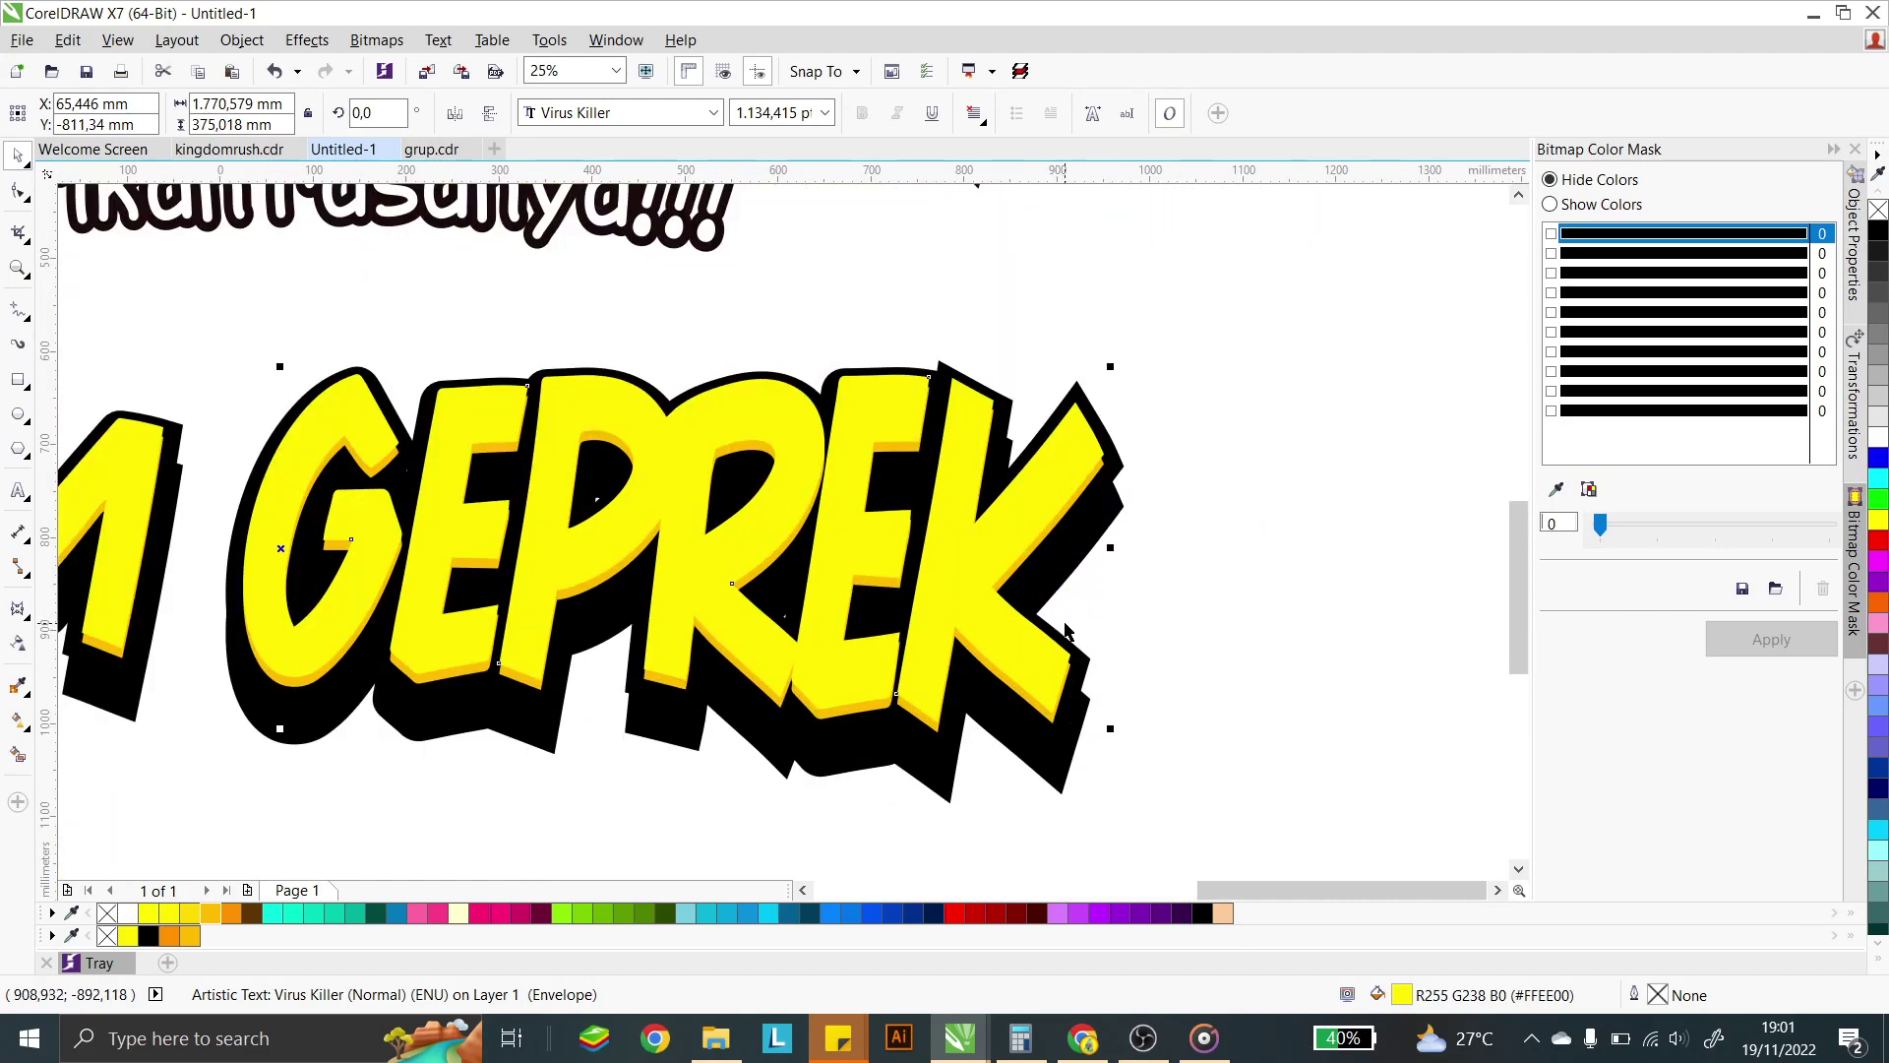
scroll(846, 605, down, 1)
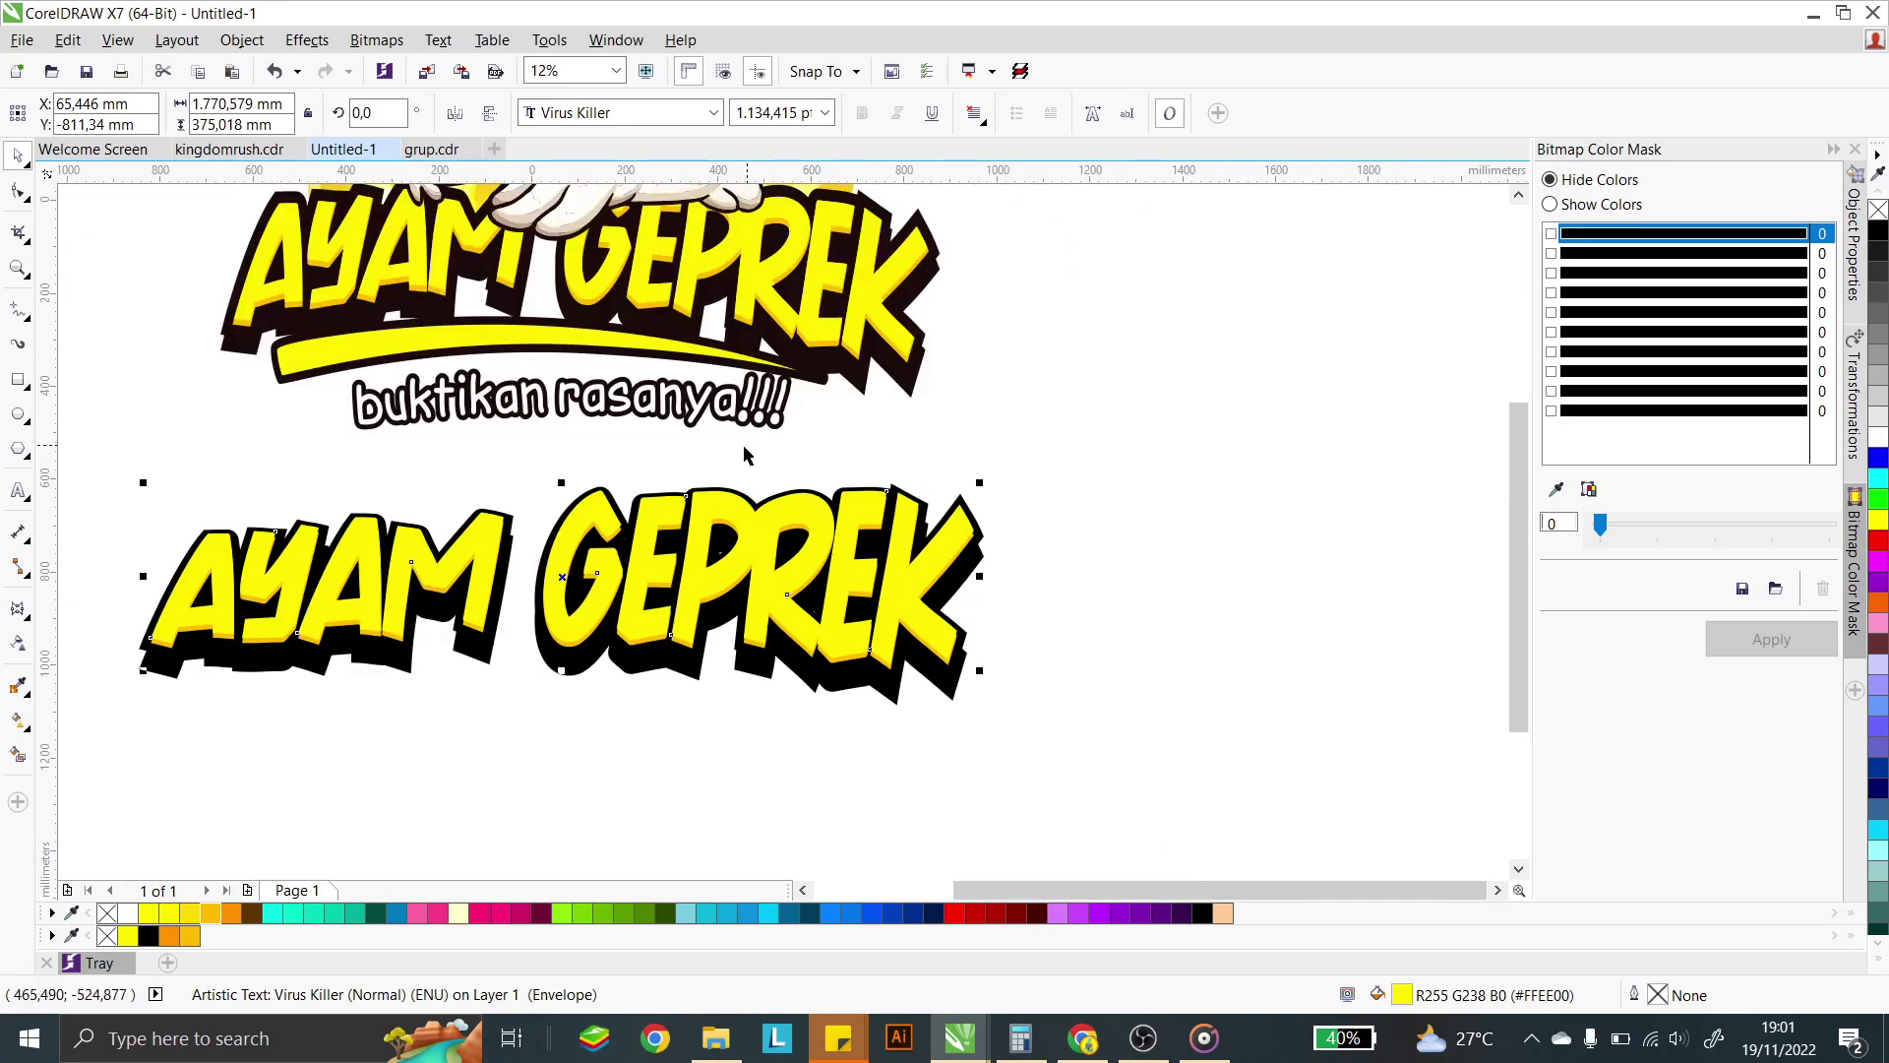
- PowerClip the outline-free yellow title inside the outlined light orange title beneath it
scroll(481, 614, up, 2)
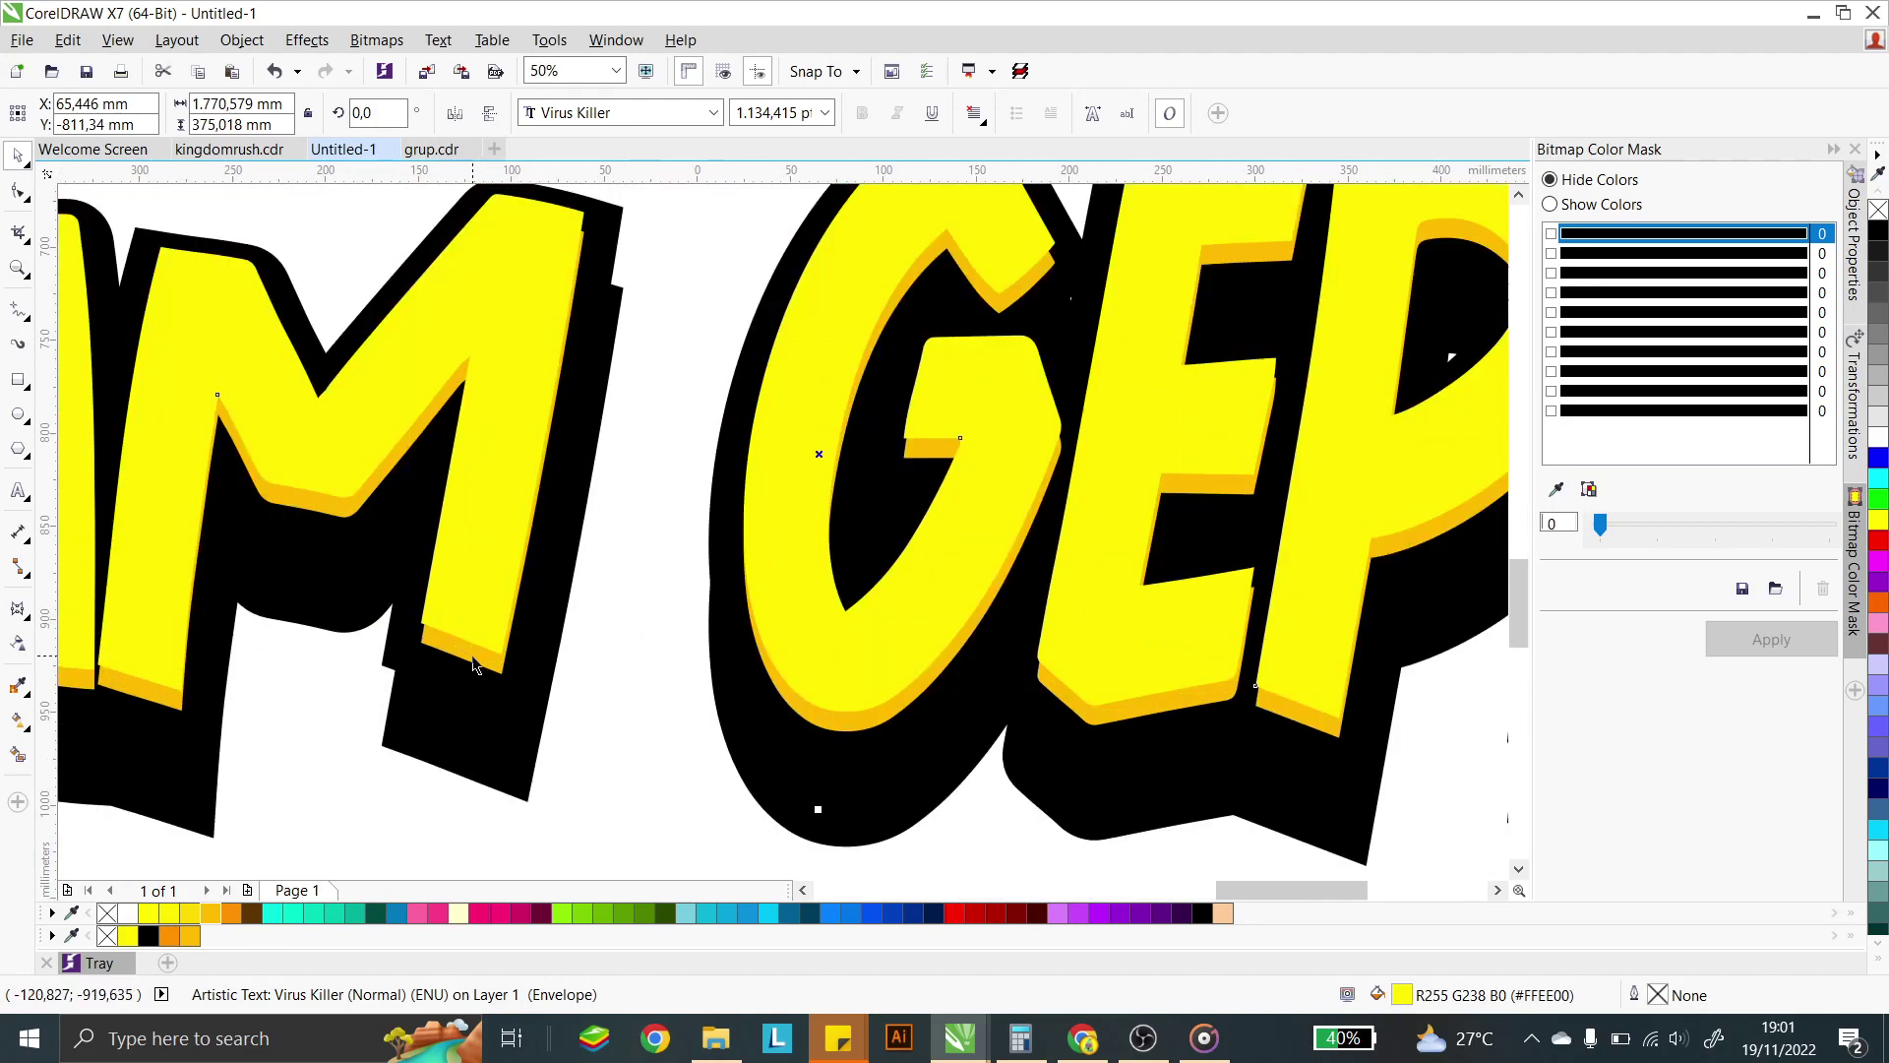
click(246, 47)
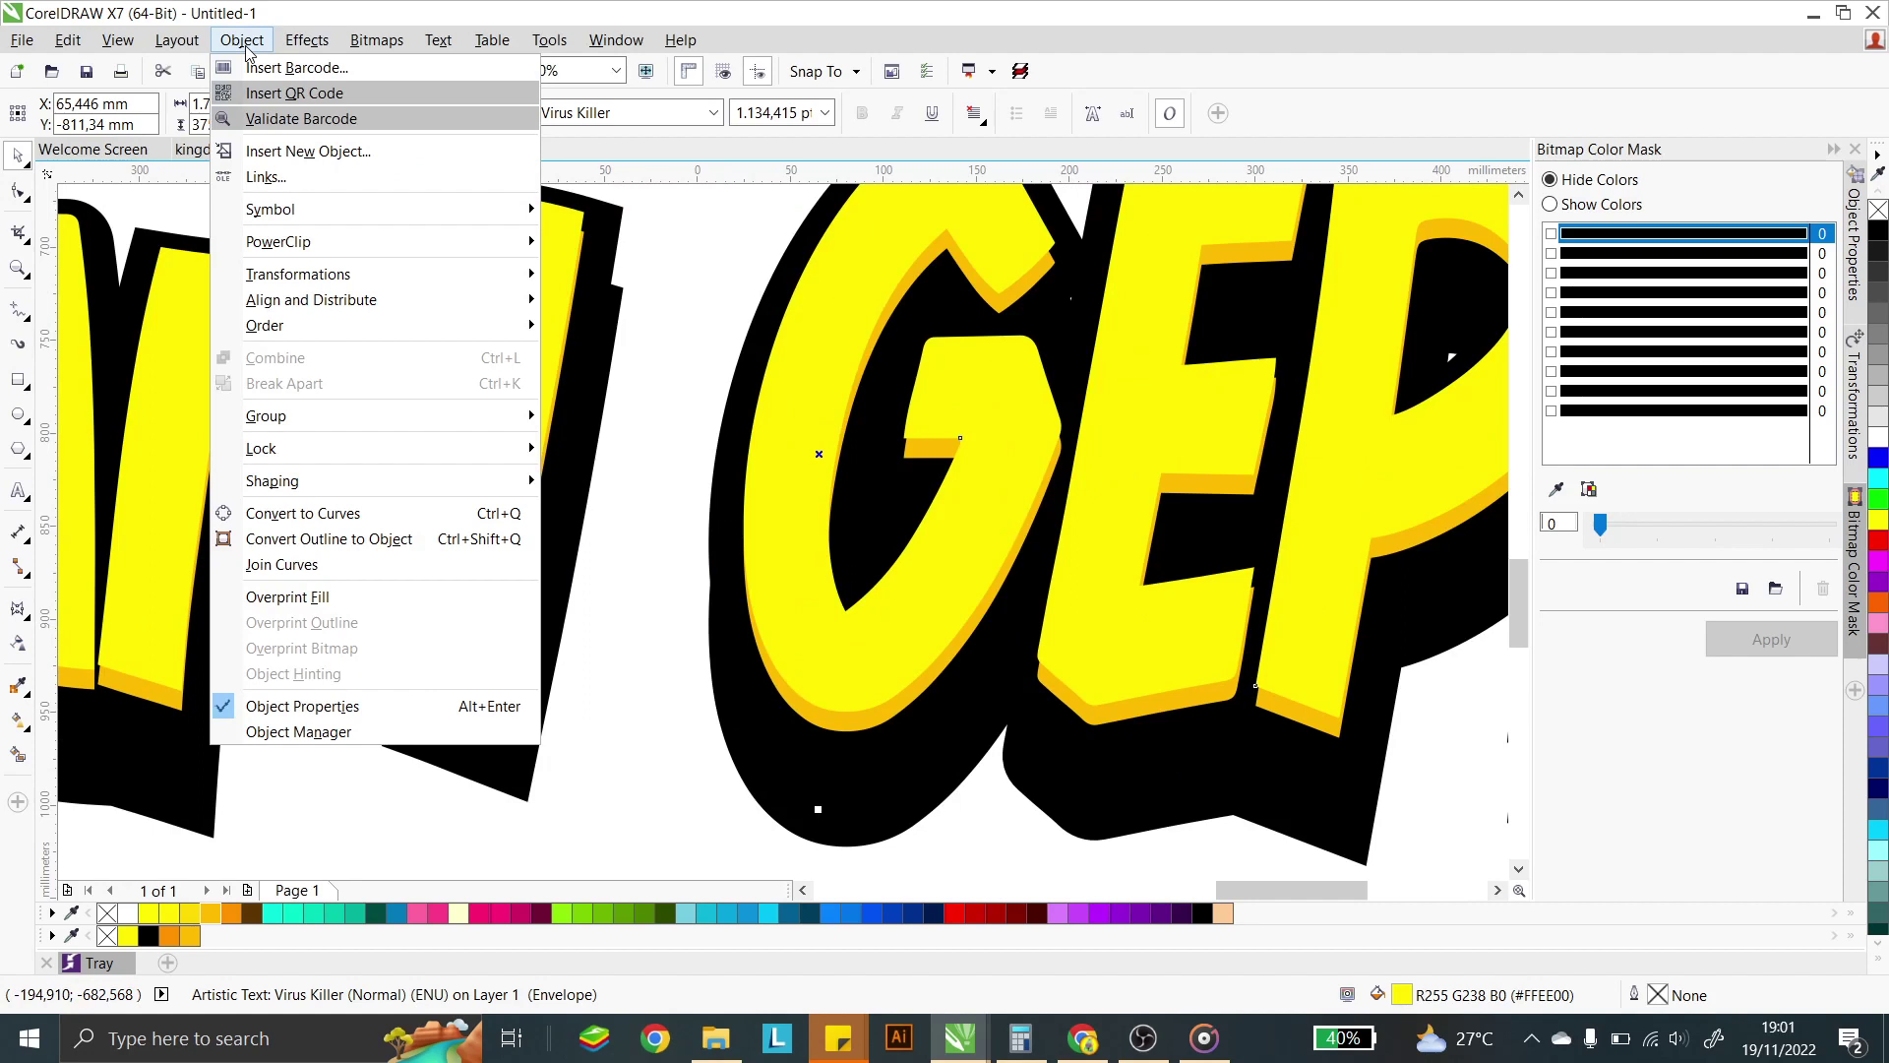
mouse_move(452, 242)
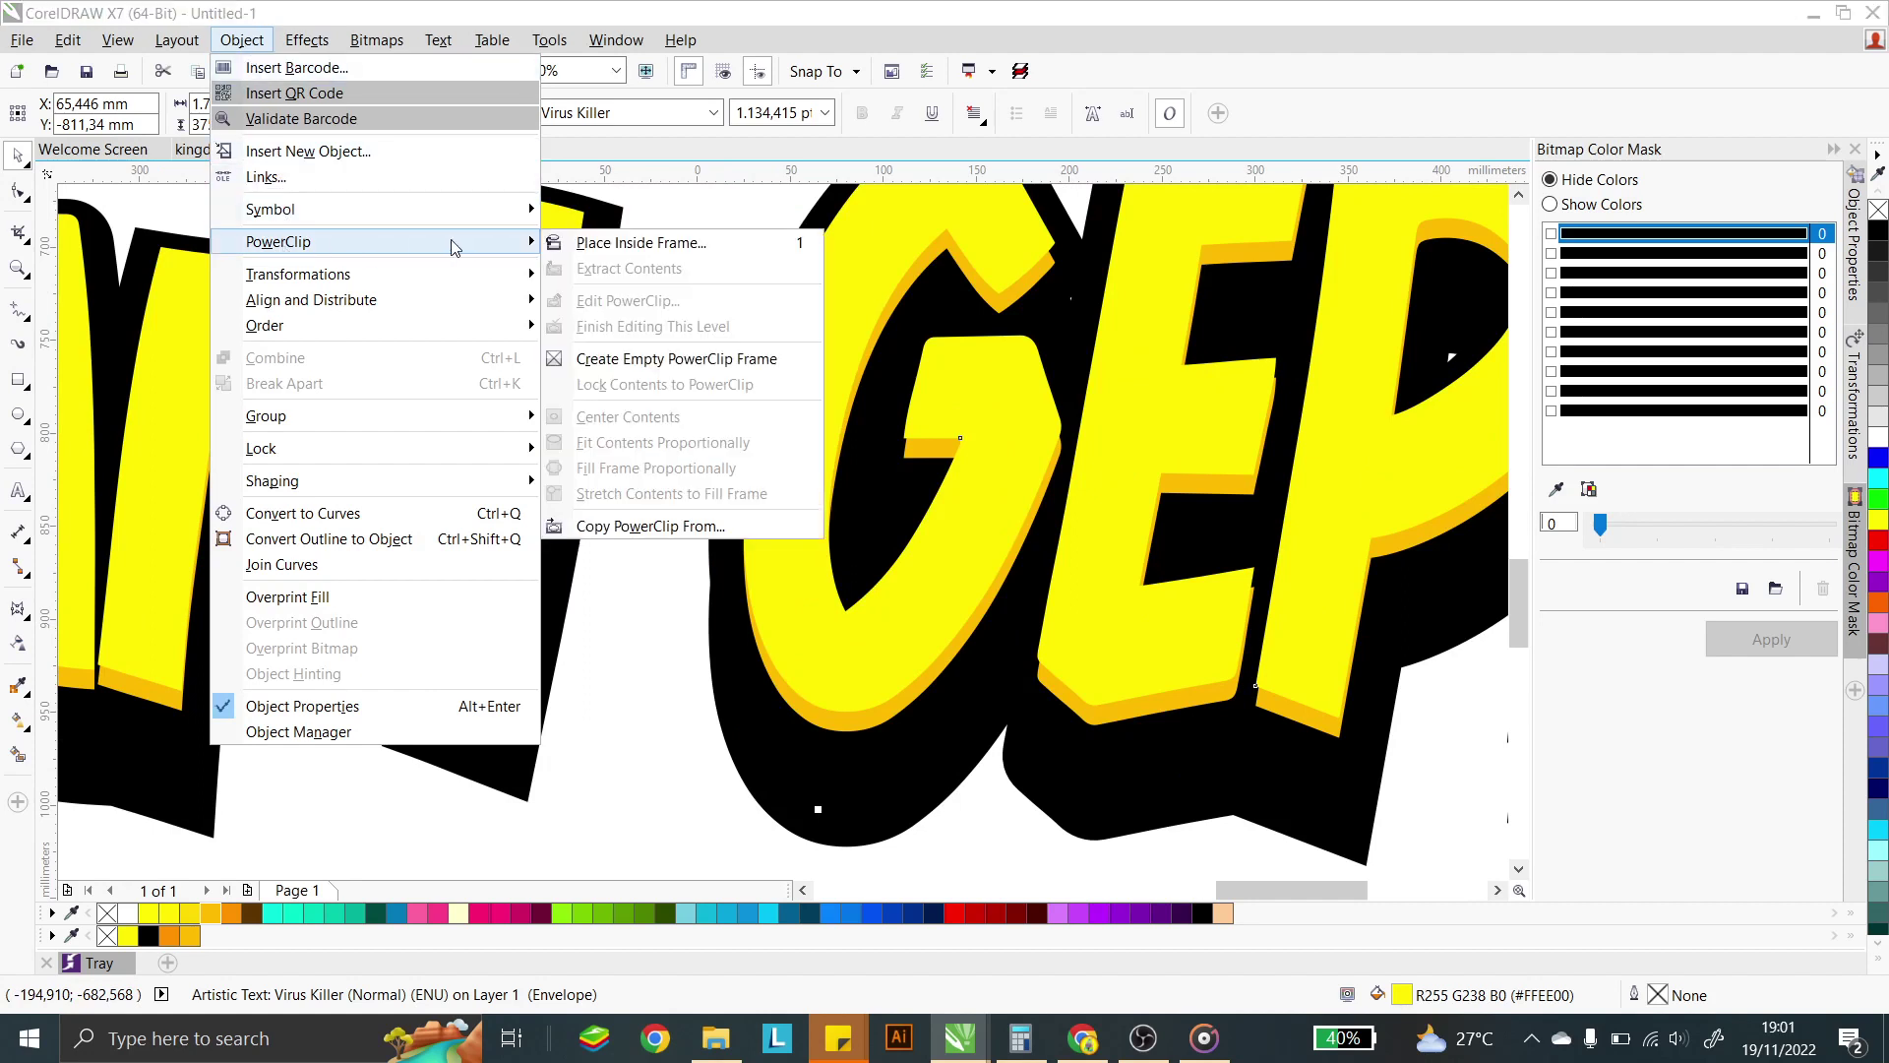
click(627, 243)
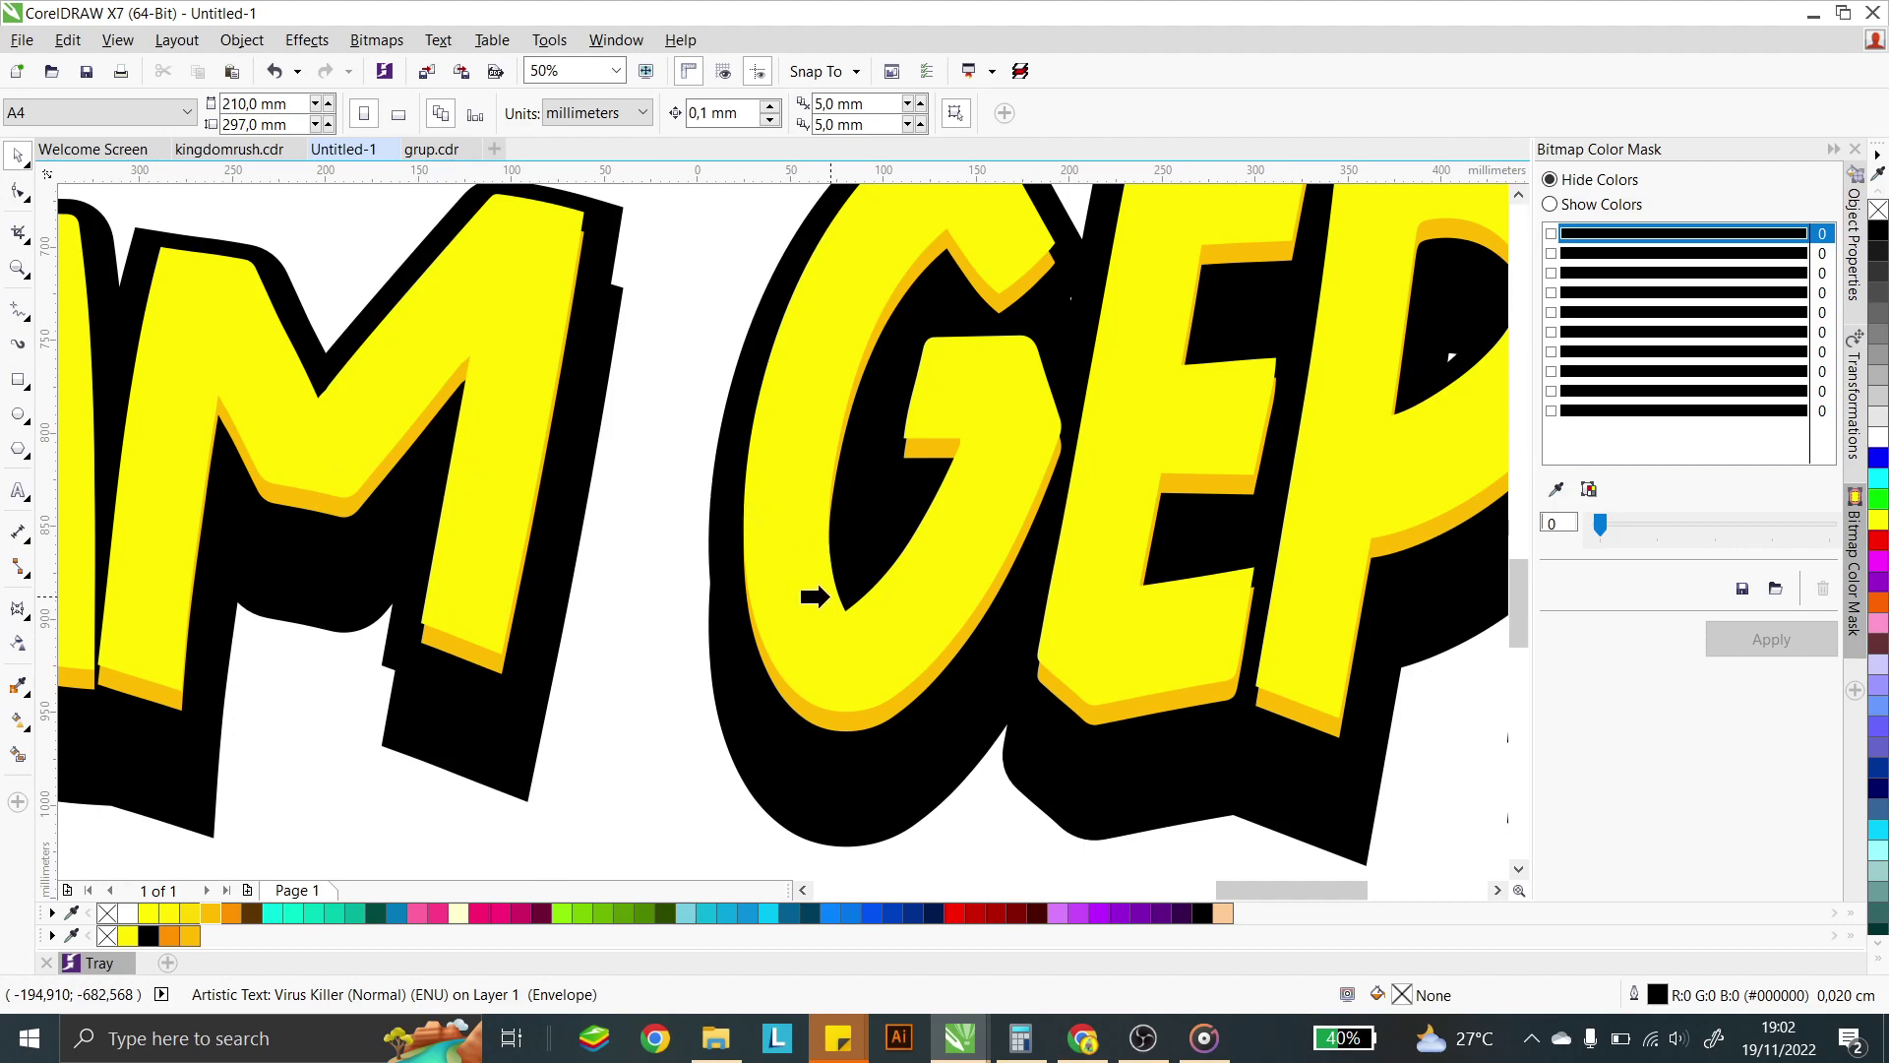
click(825, 720)
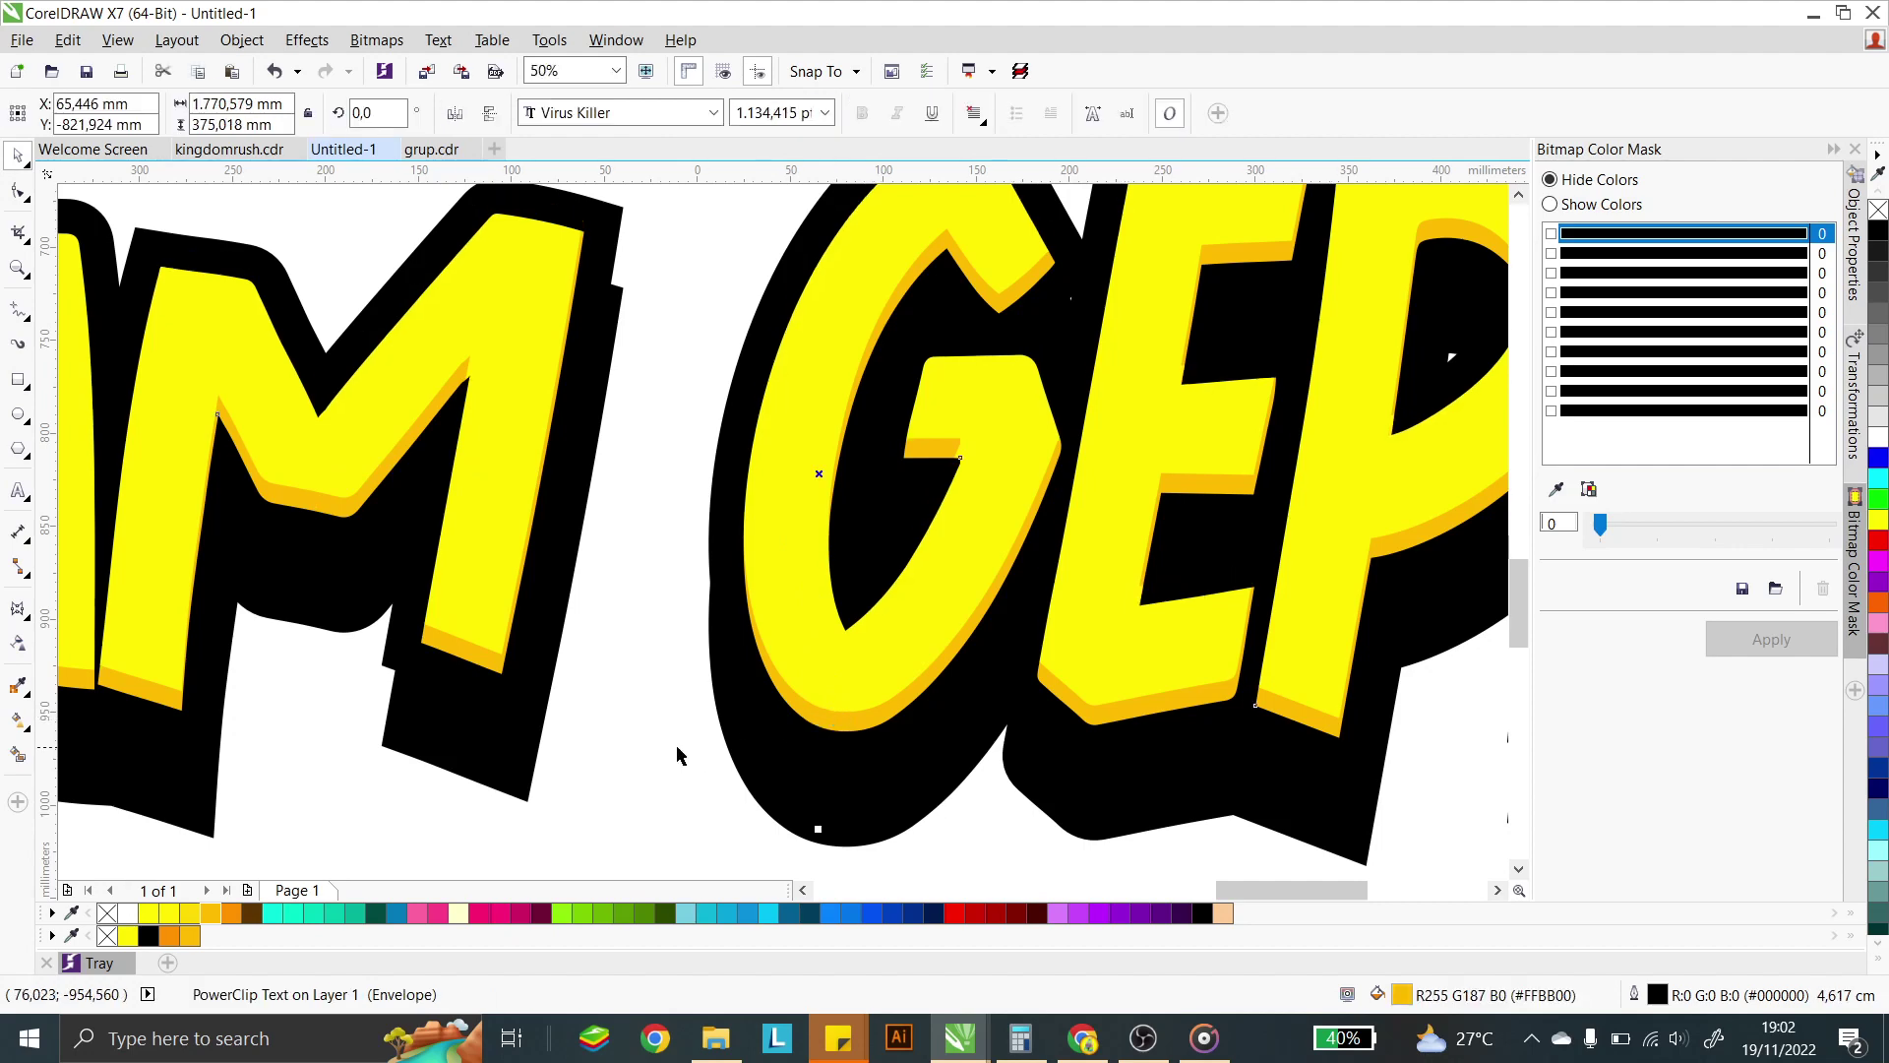
click(632, 620)
scroll(653, 538, down, 2)
scroll(656, 538, down, 2)
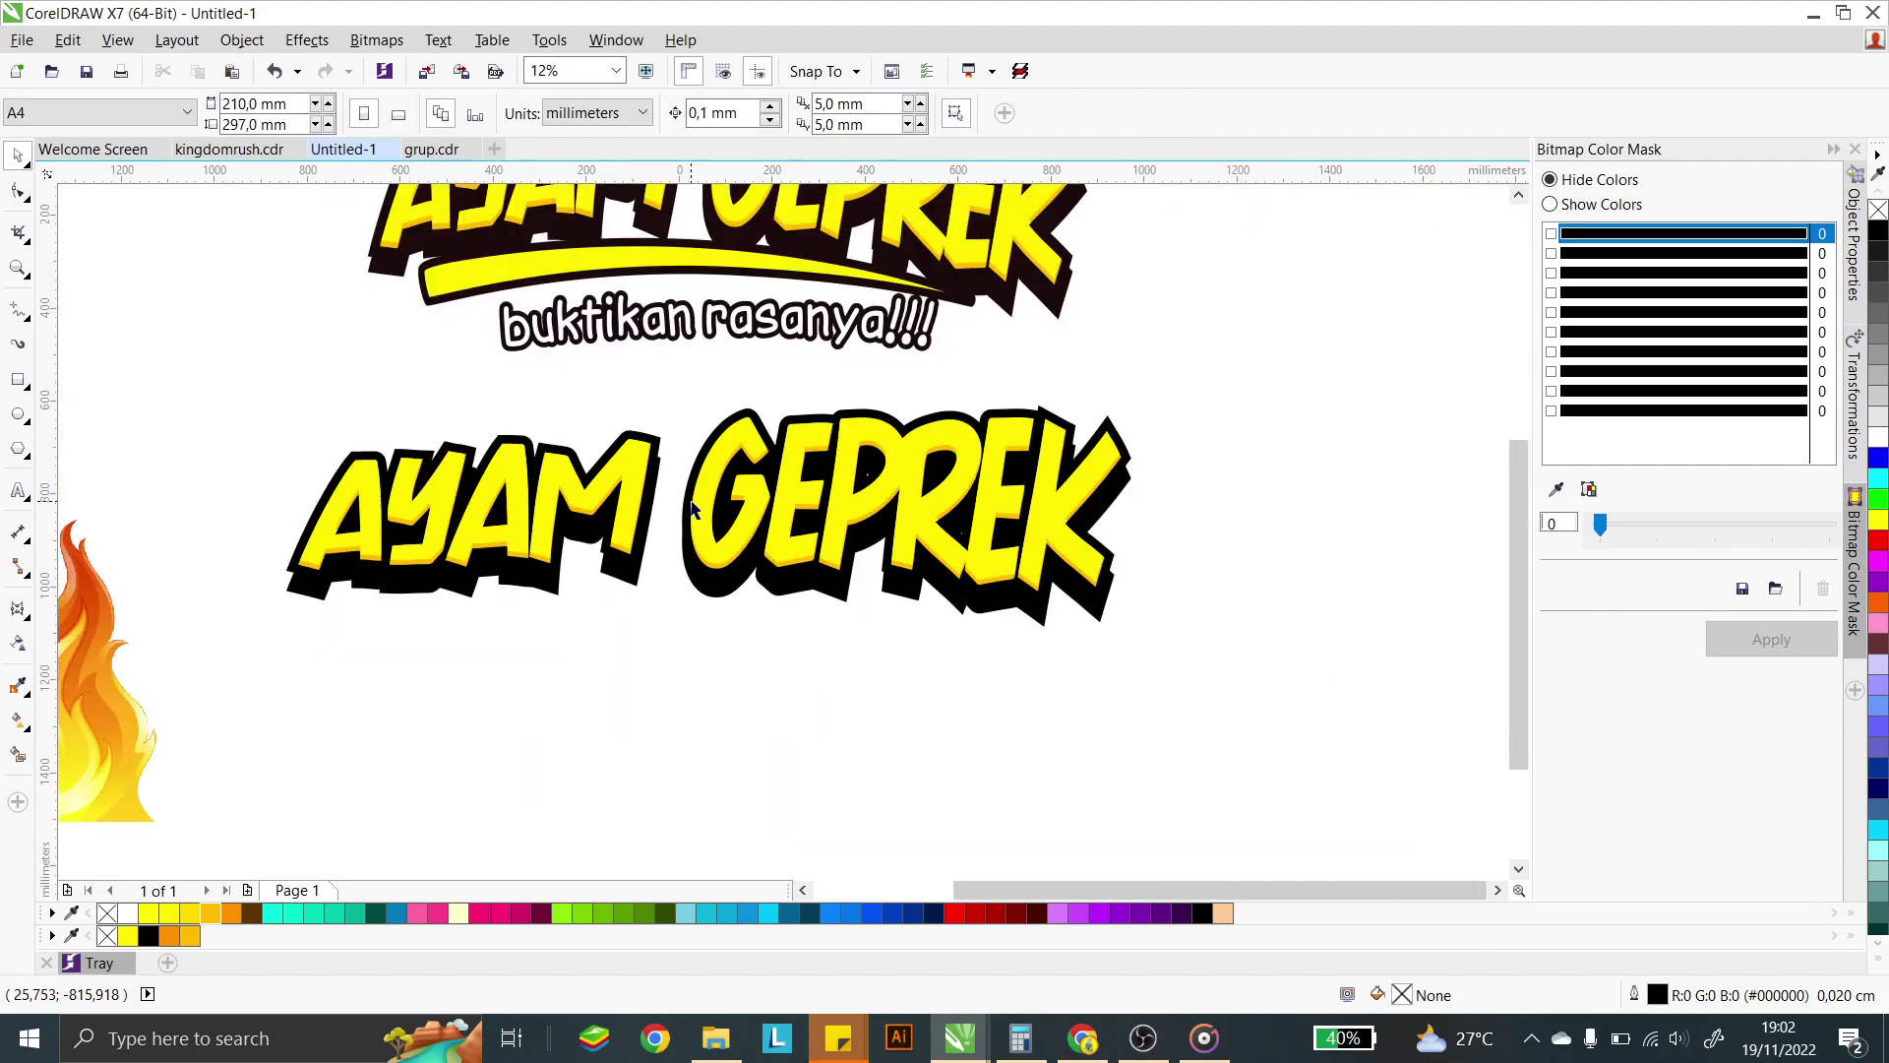
- Start a swoosh beneath the recreated title with the Pen tool, tracing its gently arched upper edge from right to left and beginning its rounded left end
click(495, 271)
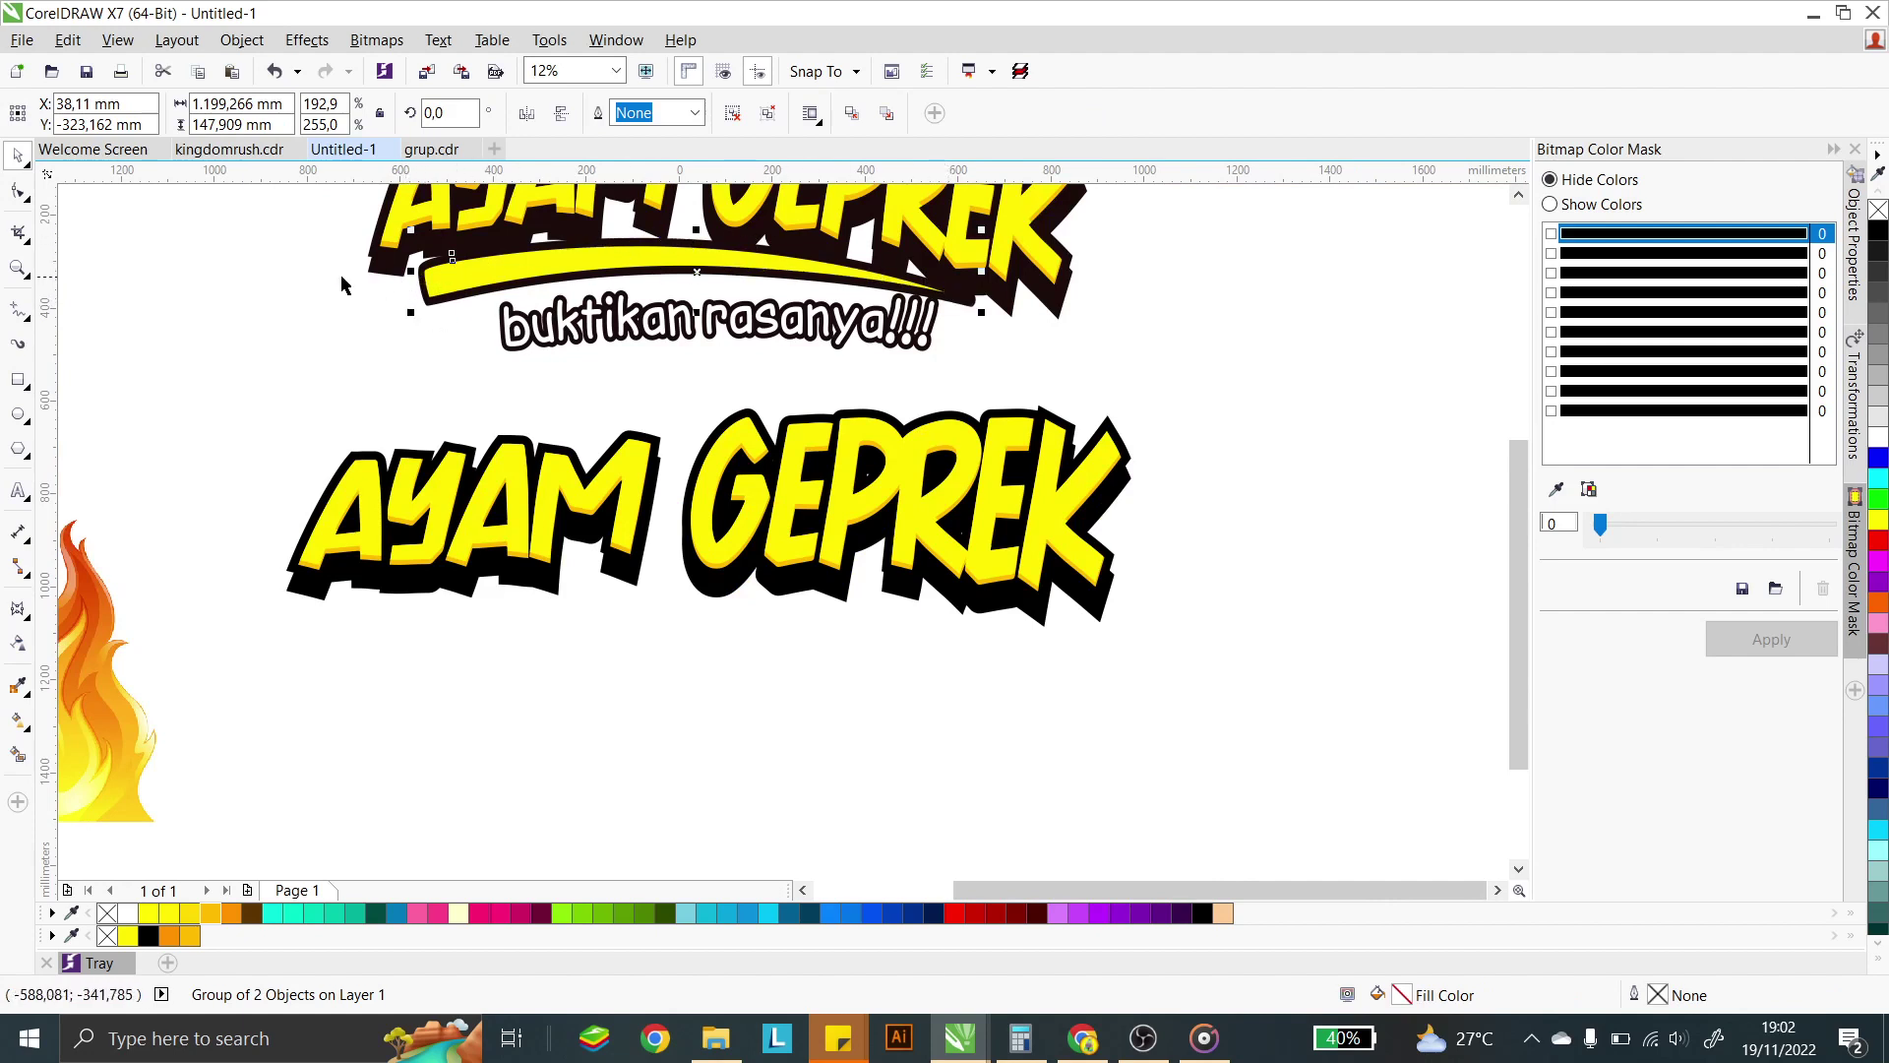
click(26, 325)
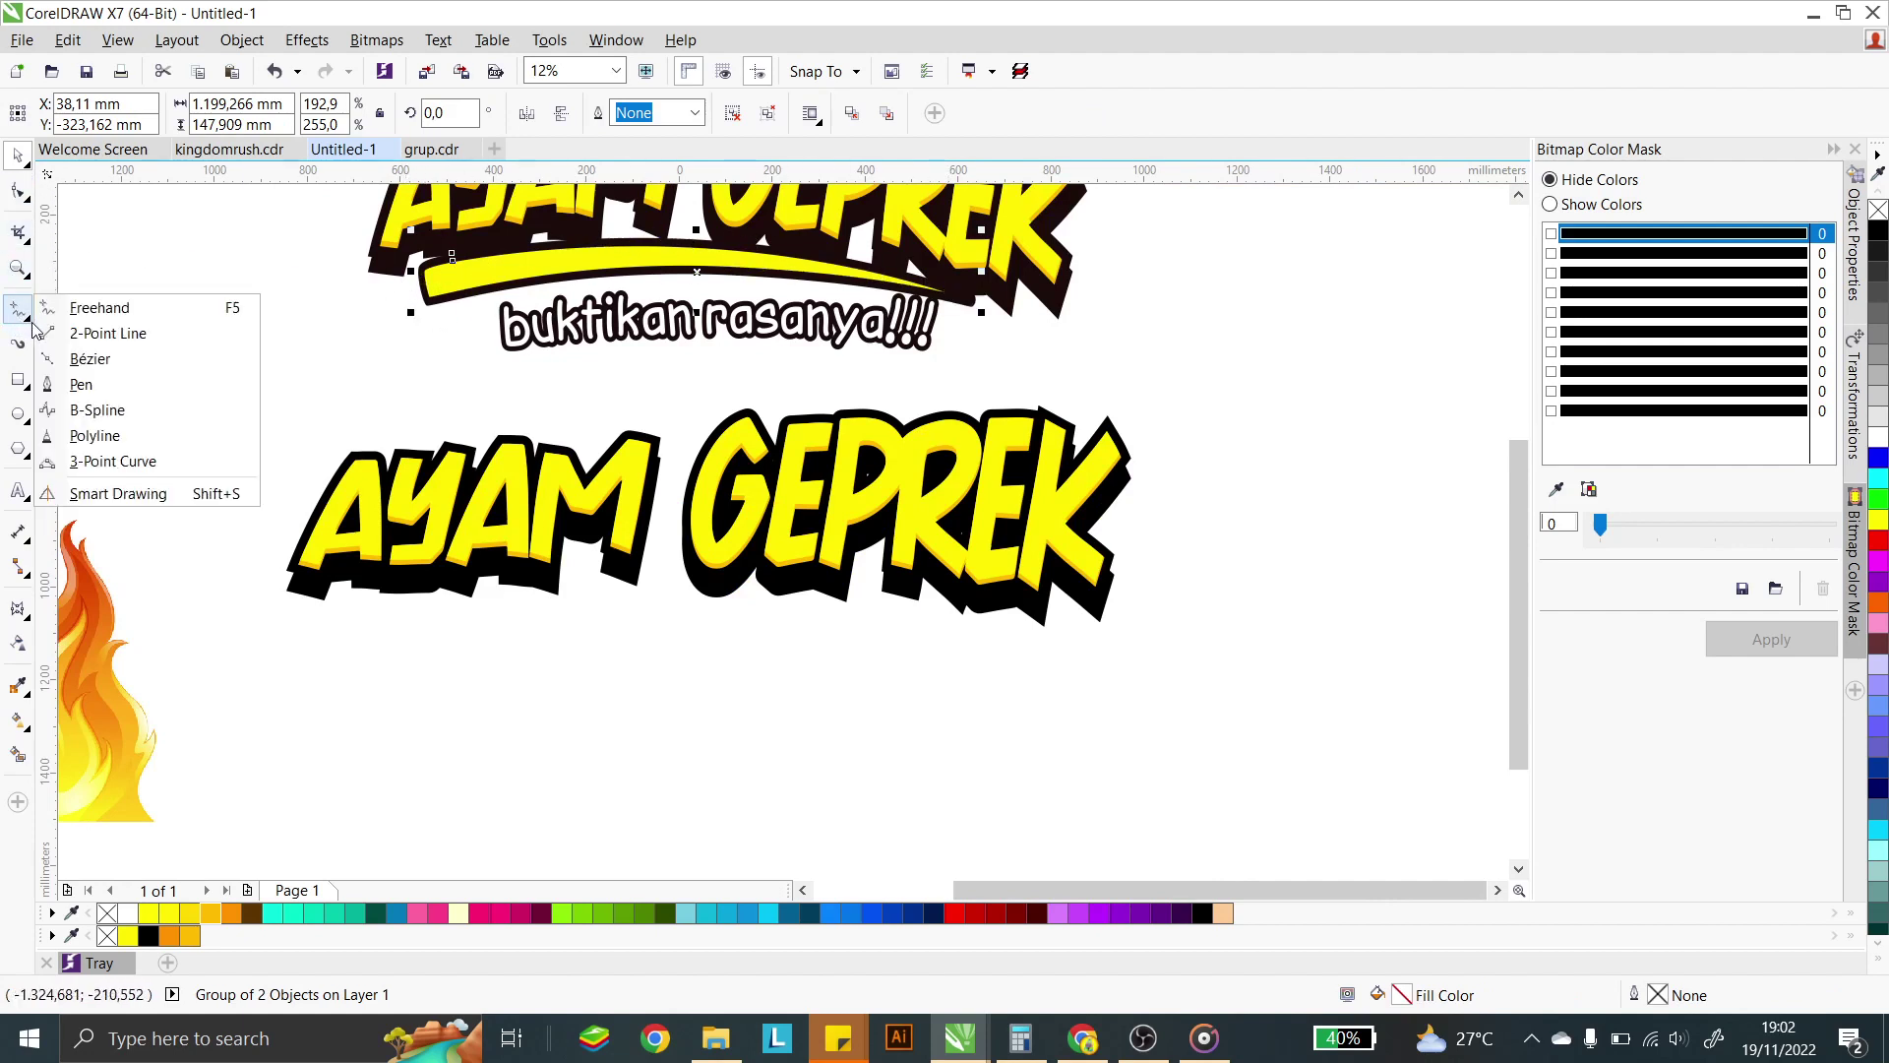
click(82, 386)
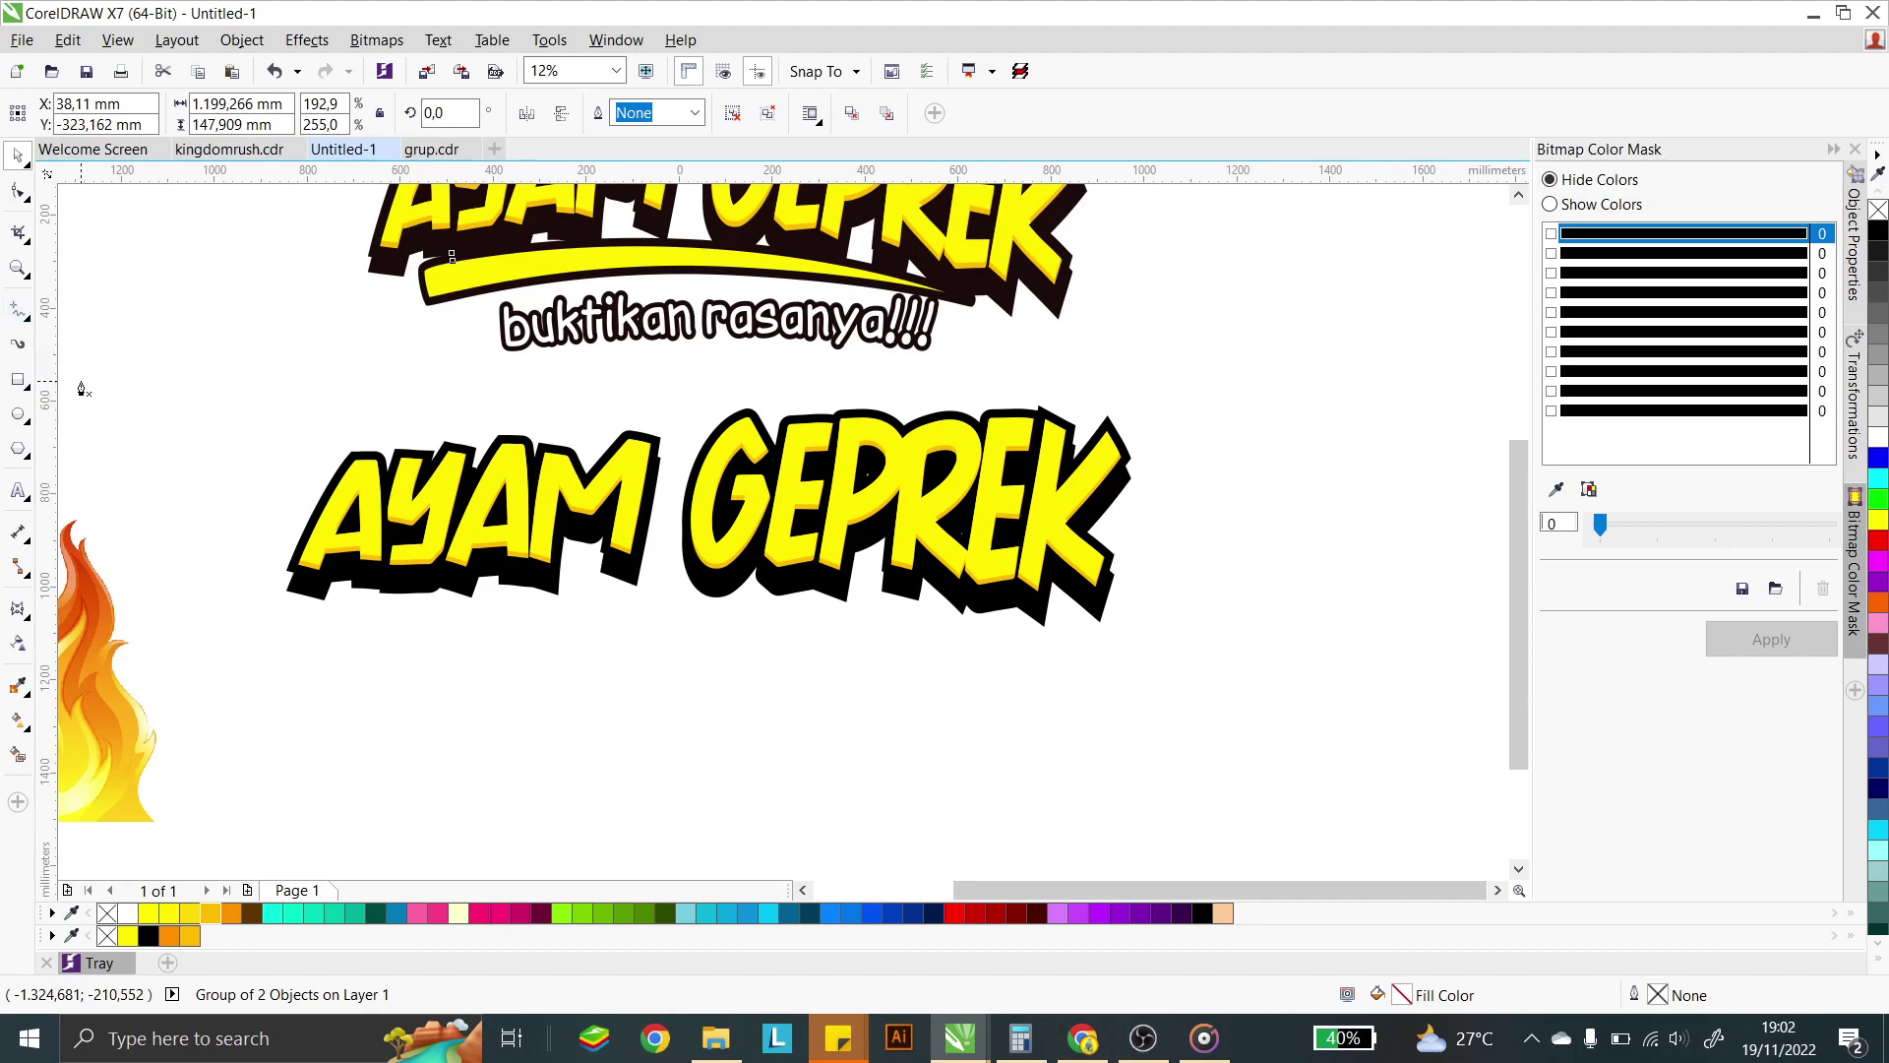
click(938, 622)
drag(559, 603, 423, 607)
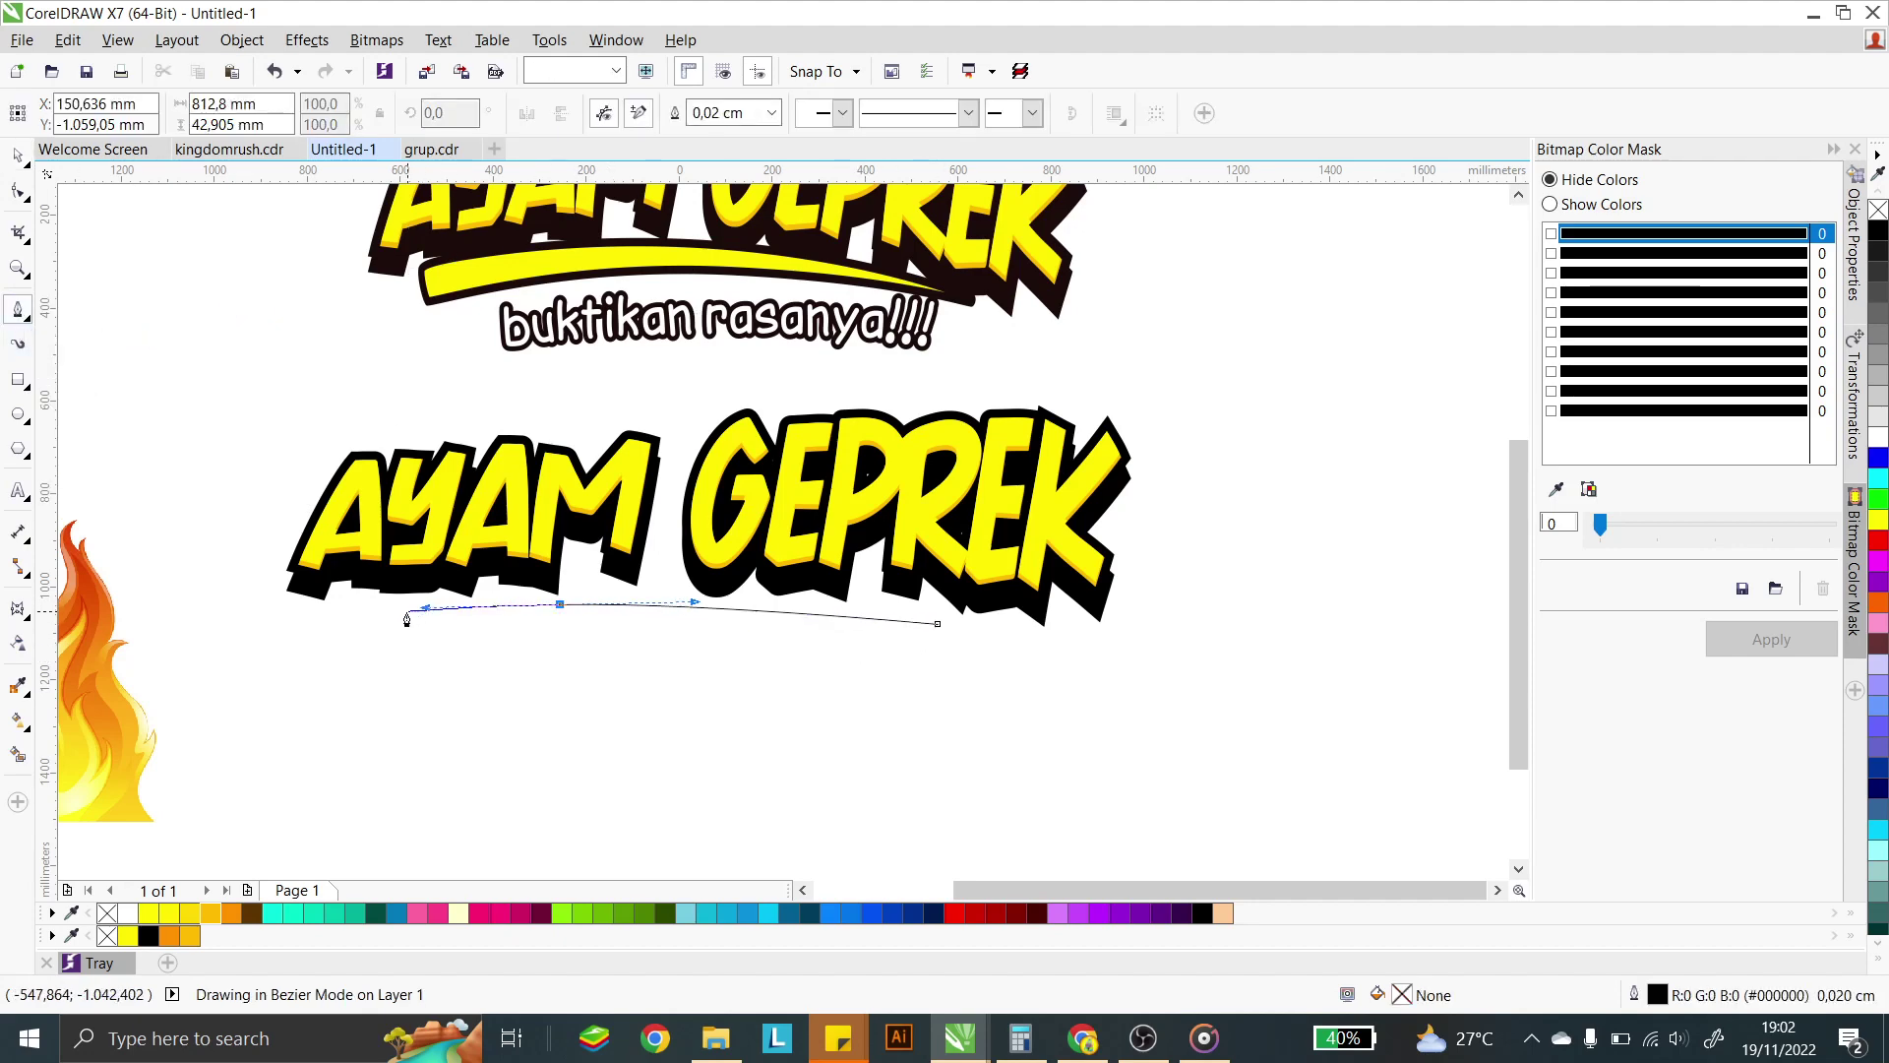
click(387, 617)
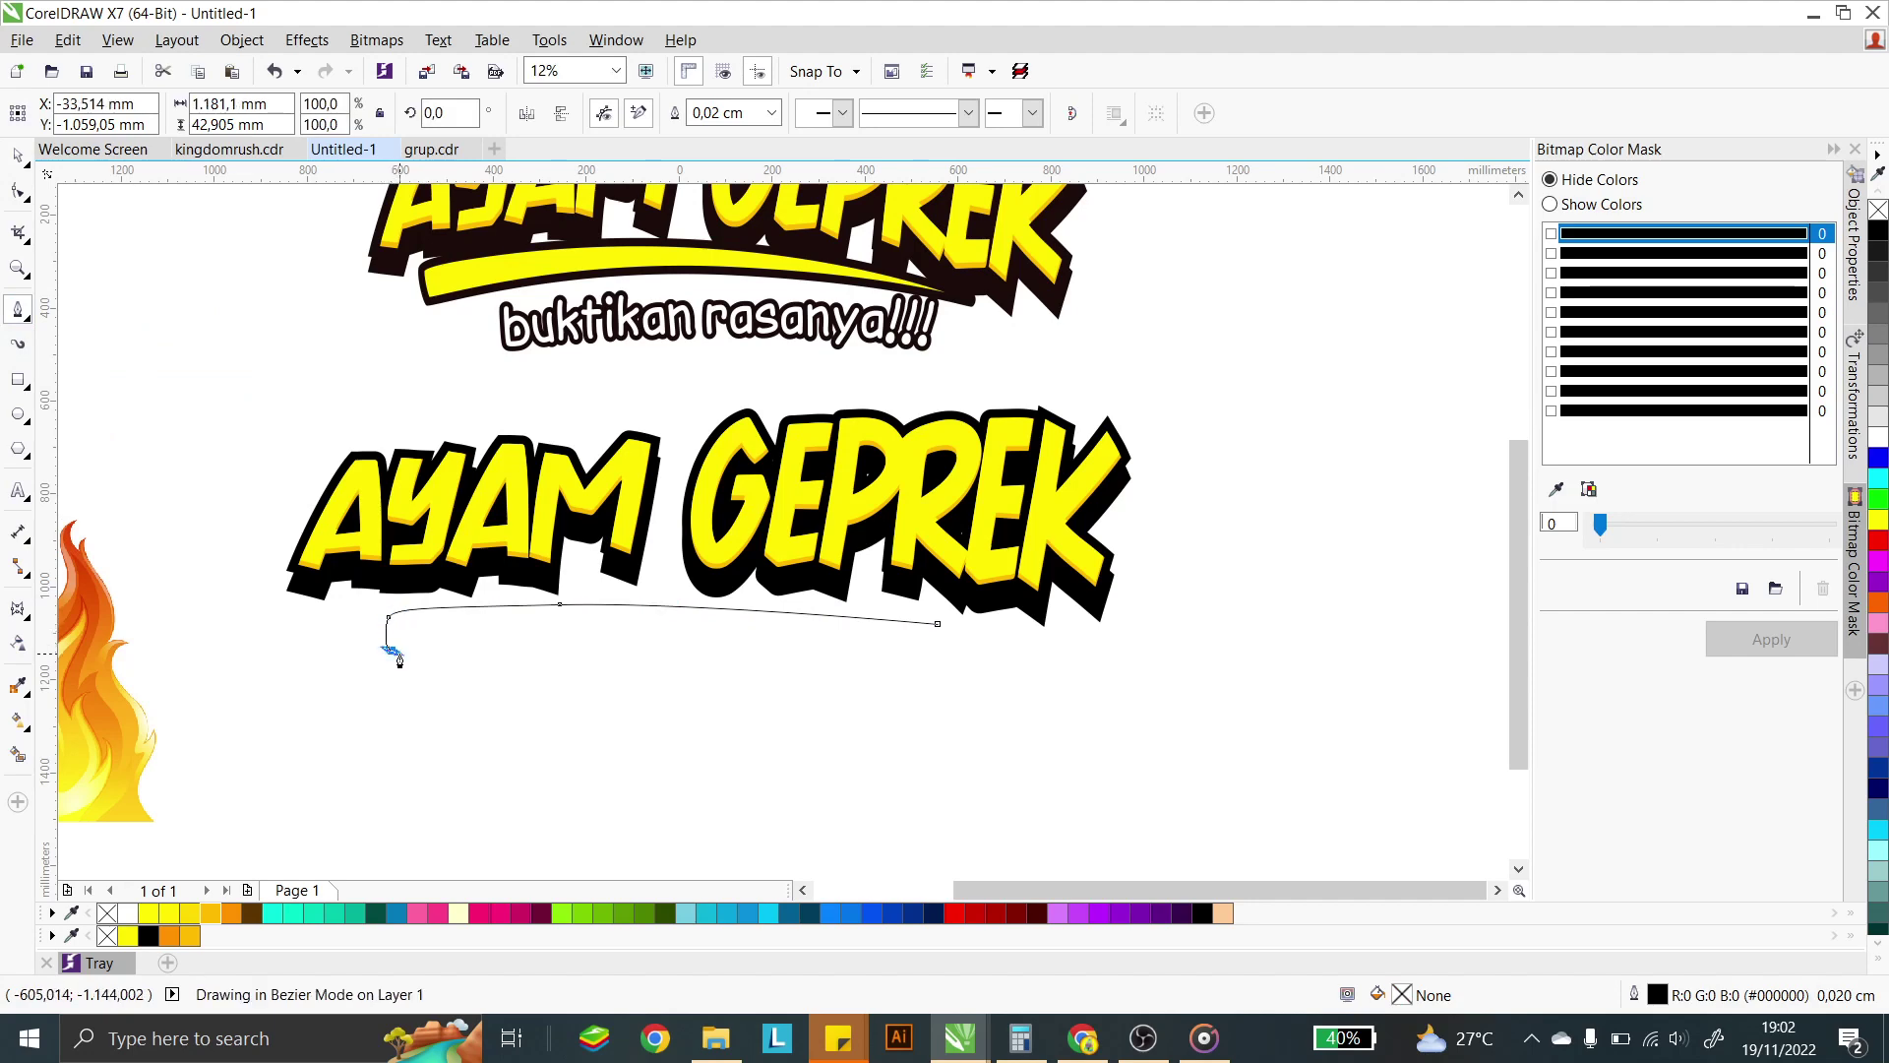
- Trace the swoosh's lower edge back to a narrow right end and close the curve, about 1,204 mm wide and 100 mm high
drag(789, 626, 939, 636)
drag(730, 626, 955, 637)
scroll(961, 652, up, 1)
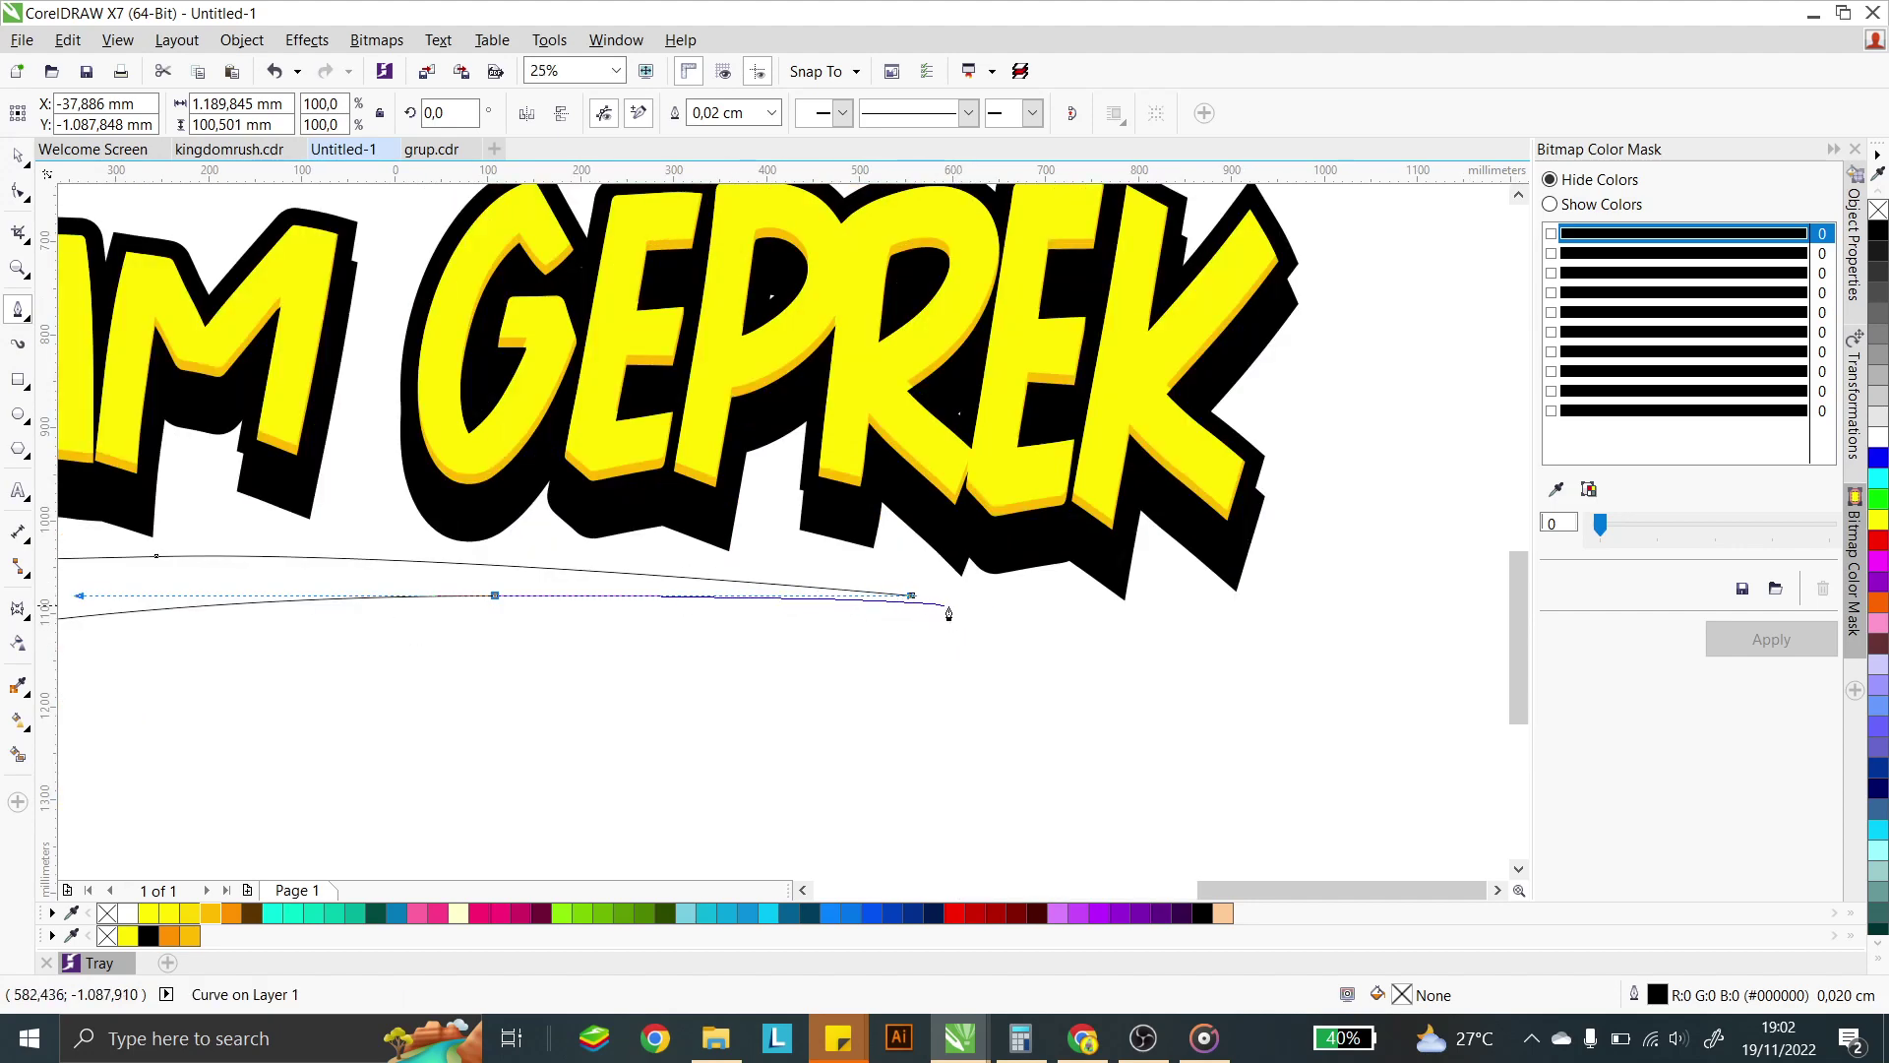
key(ctrl+z)
drag(535, 597, 845, 609)
click(913, 596)
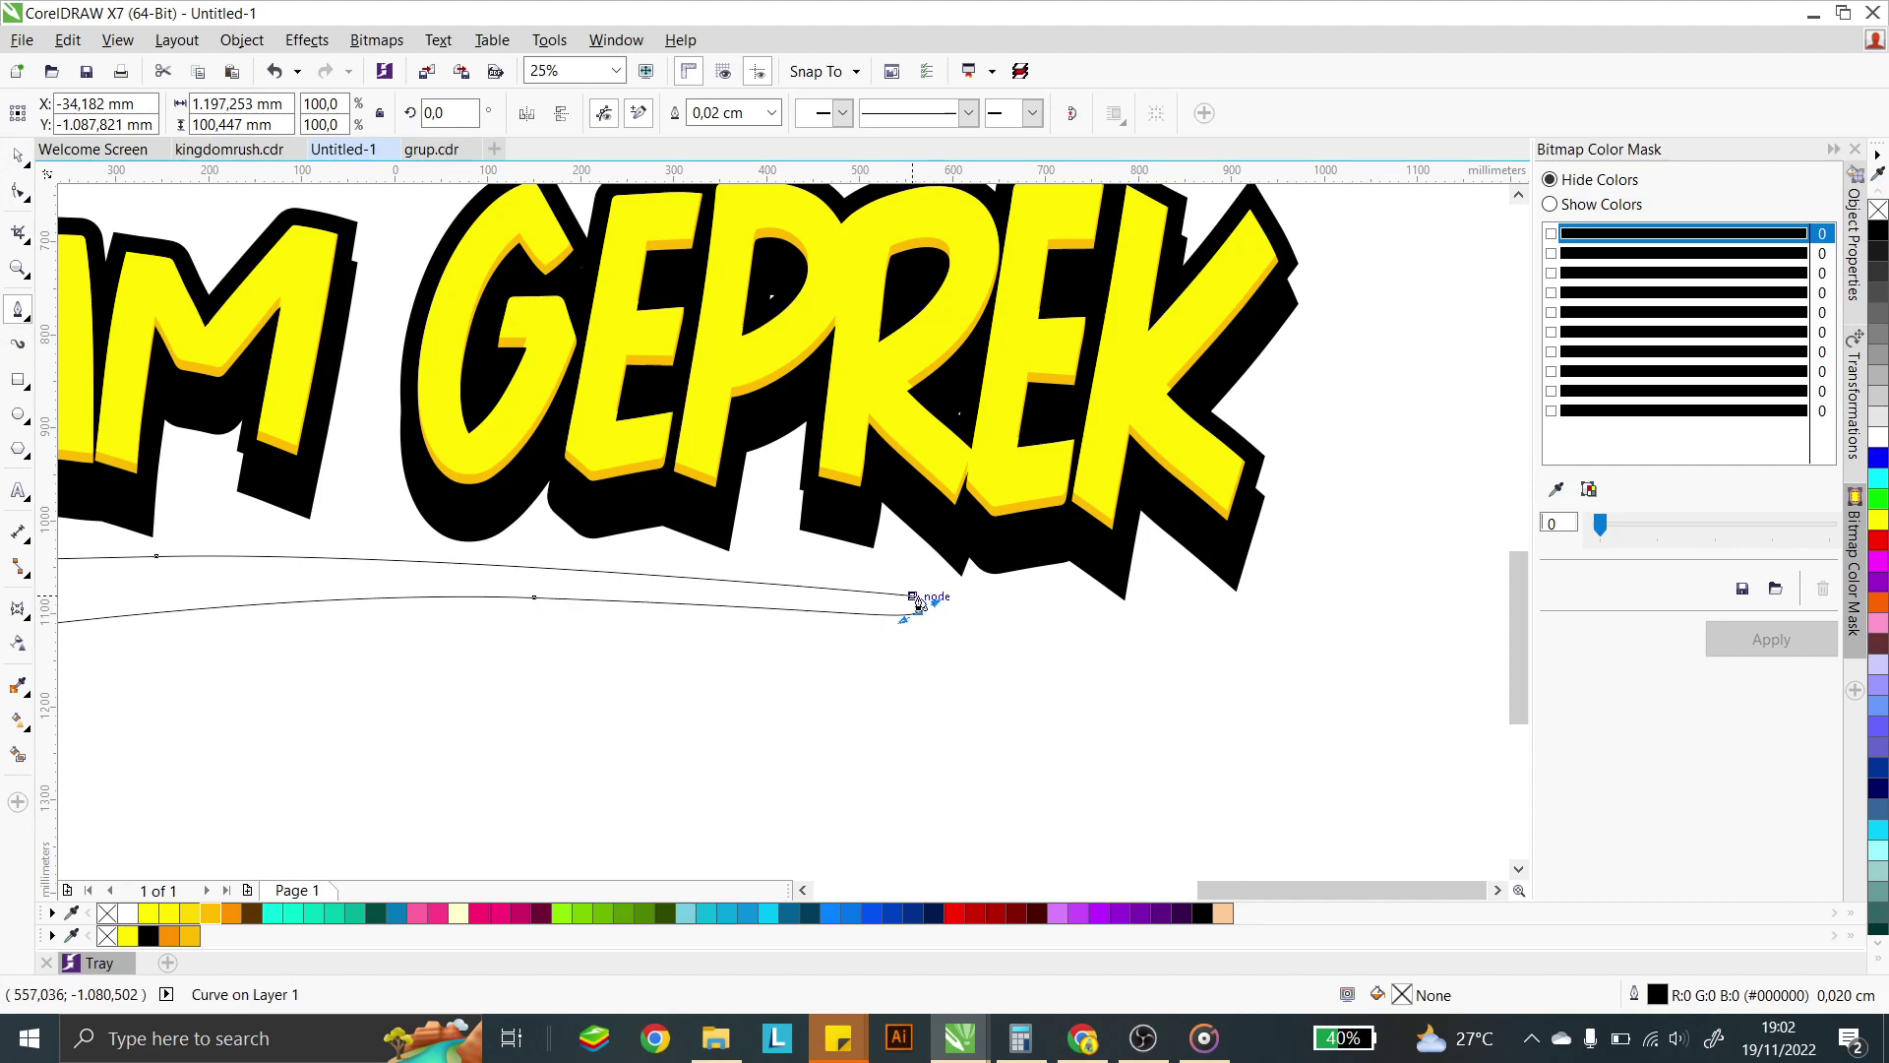
scroll(1006, 568, down, 2)
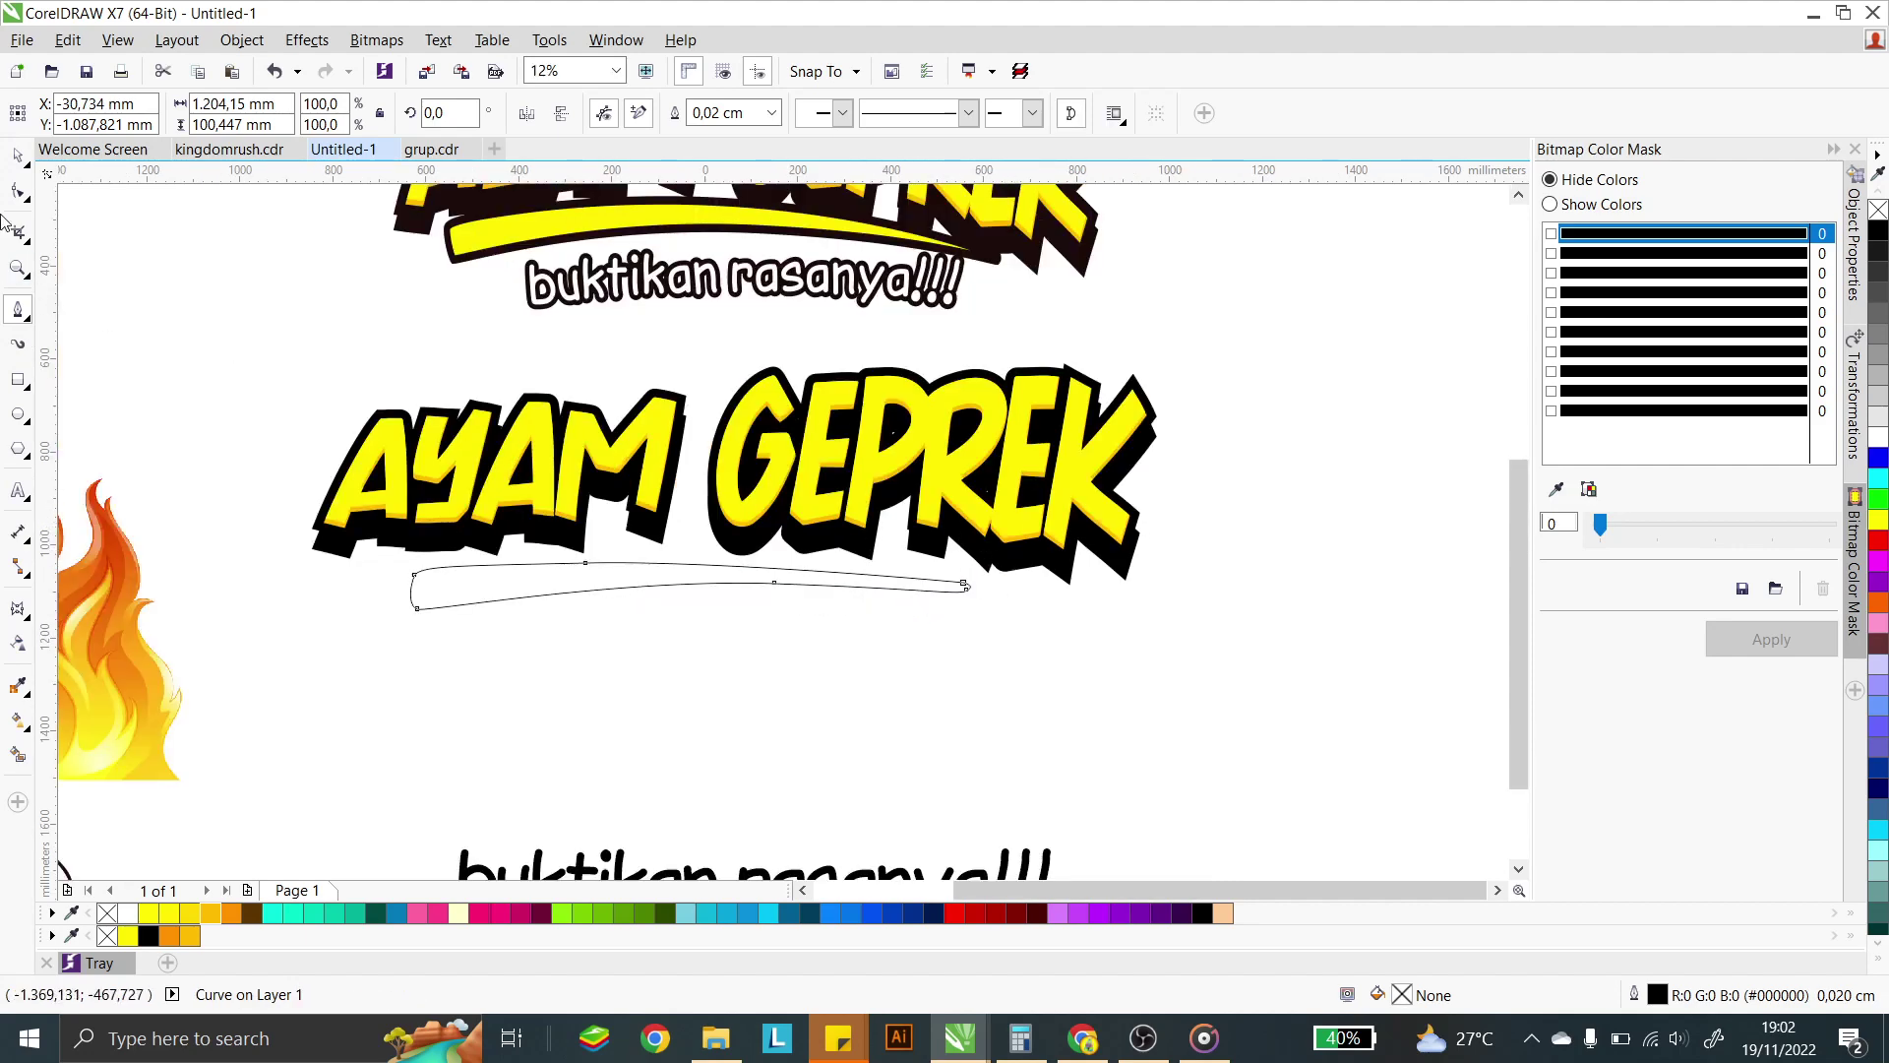
- Shift the swoosh about 15 mm to the right and stretch it to about 1,217 mm wide
click(17, 154)
scroll(537, 583, up, 1)
drag(537, 583, 551, 584)
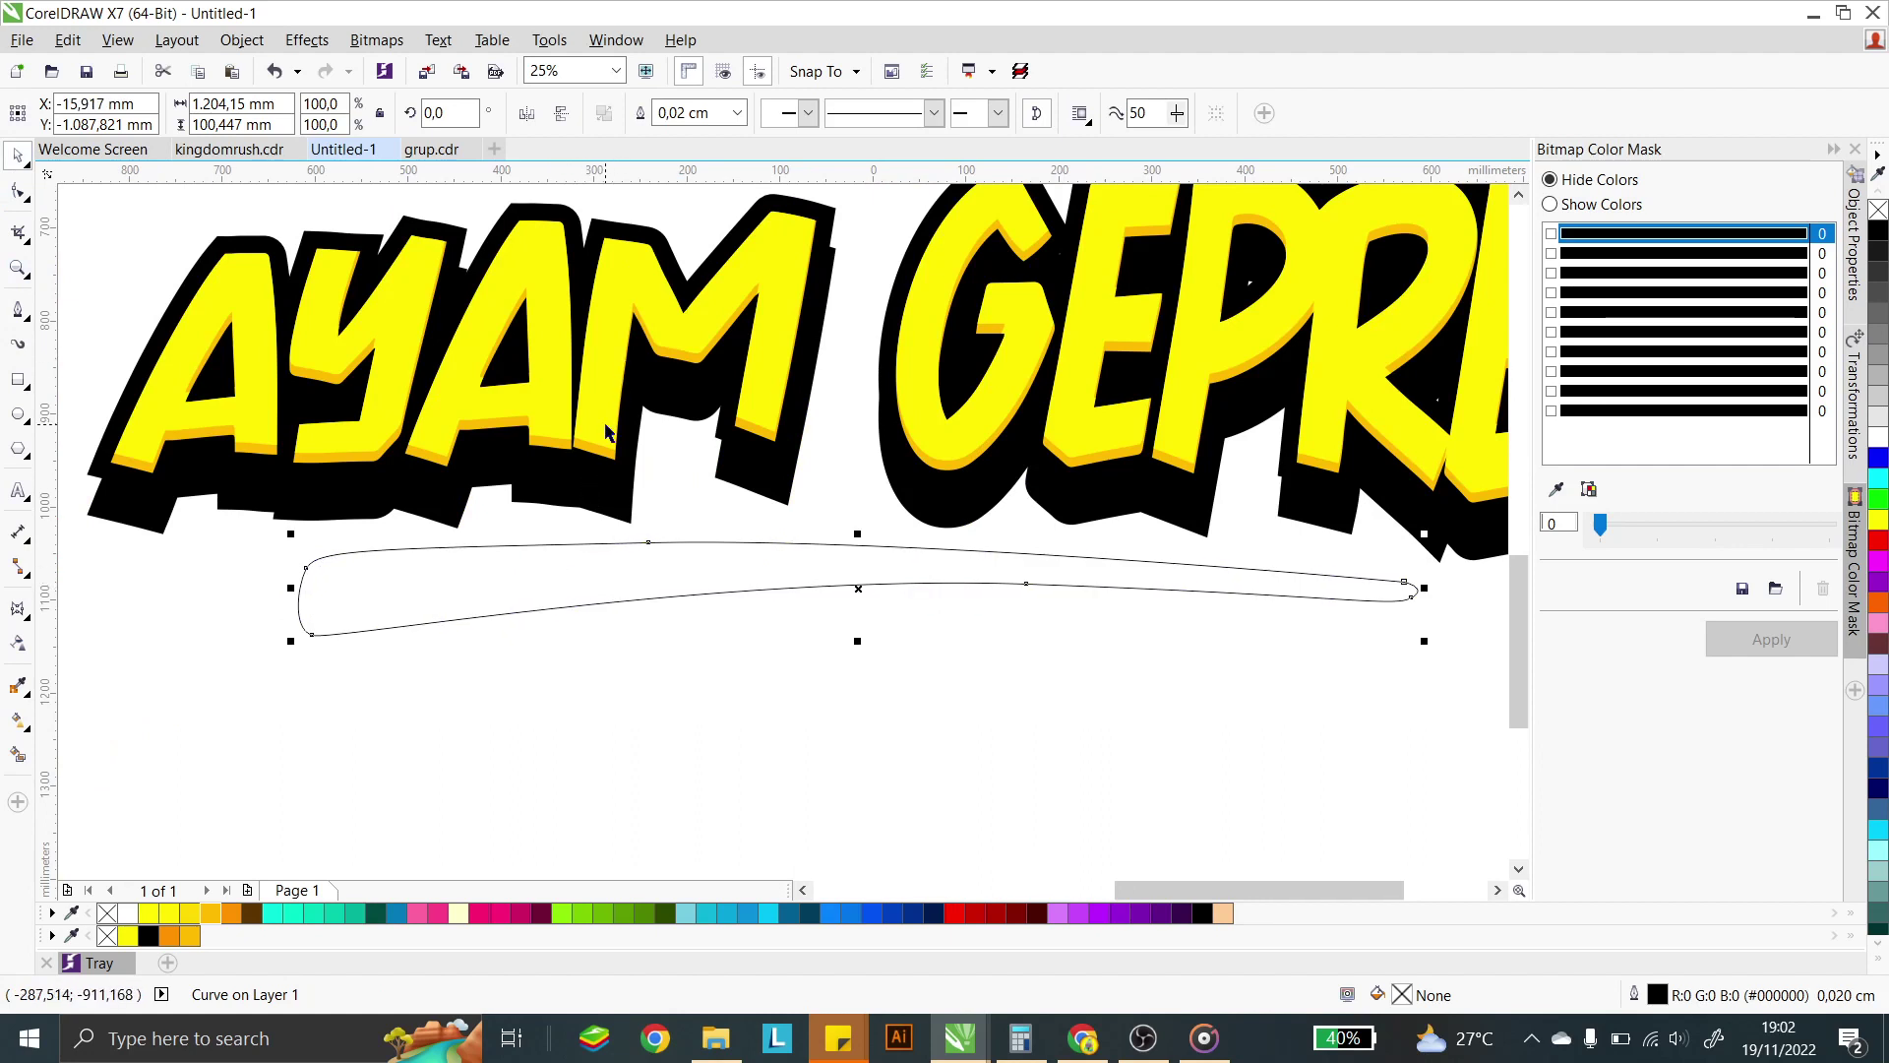
click(519, 548)
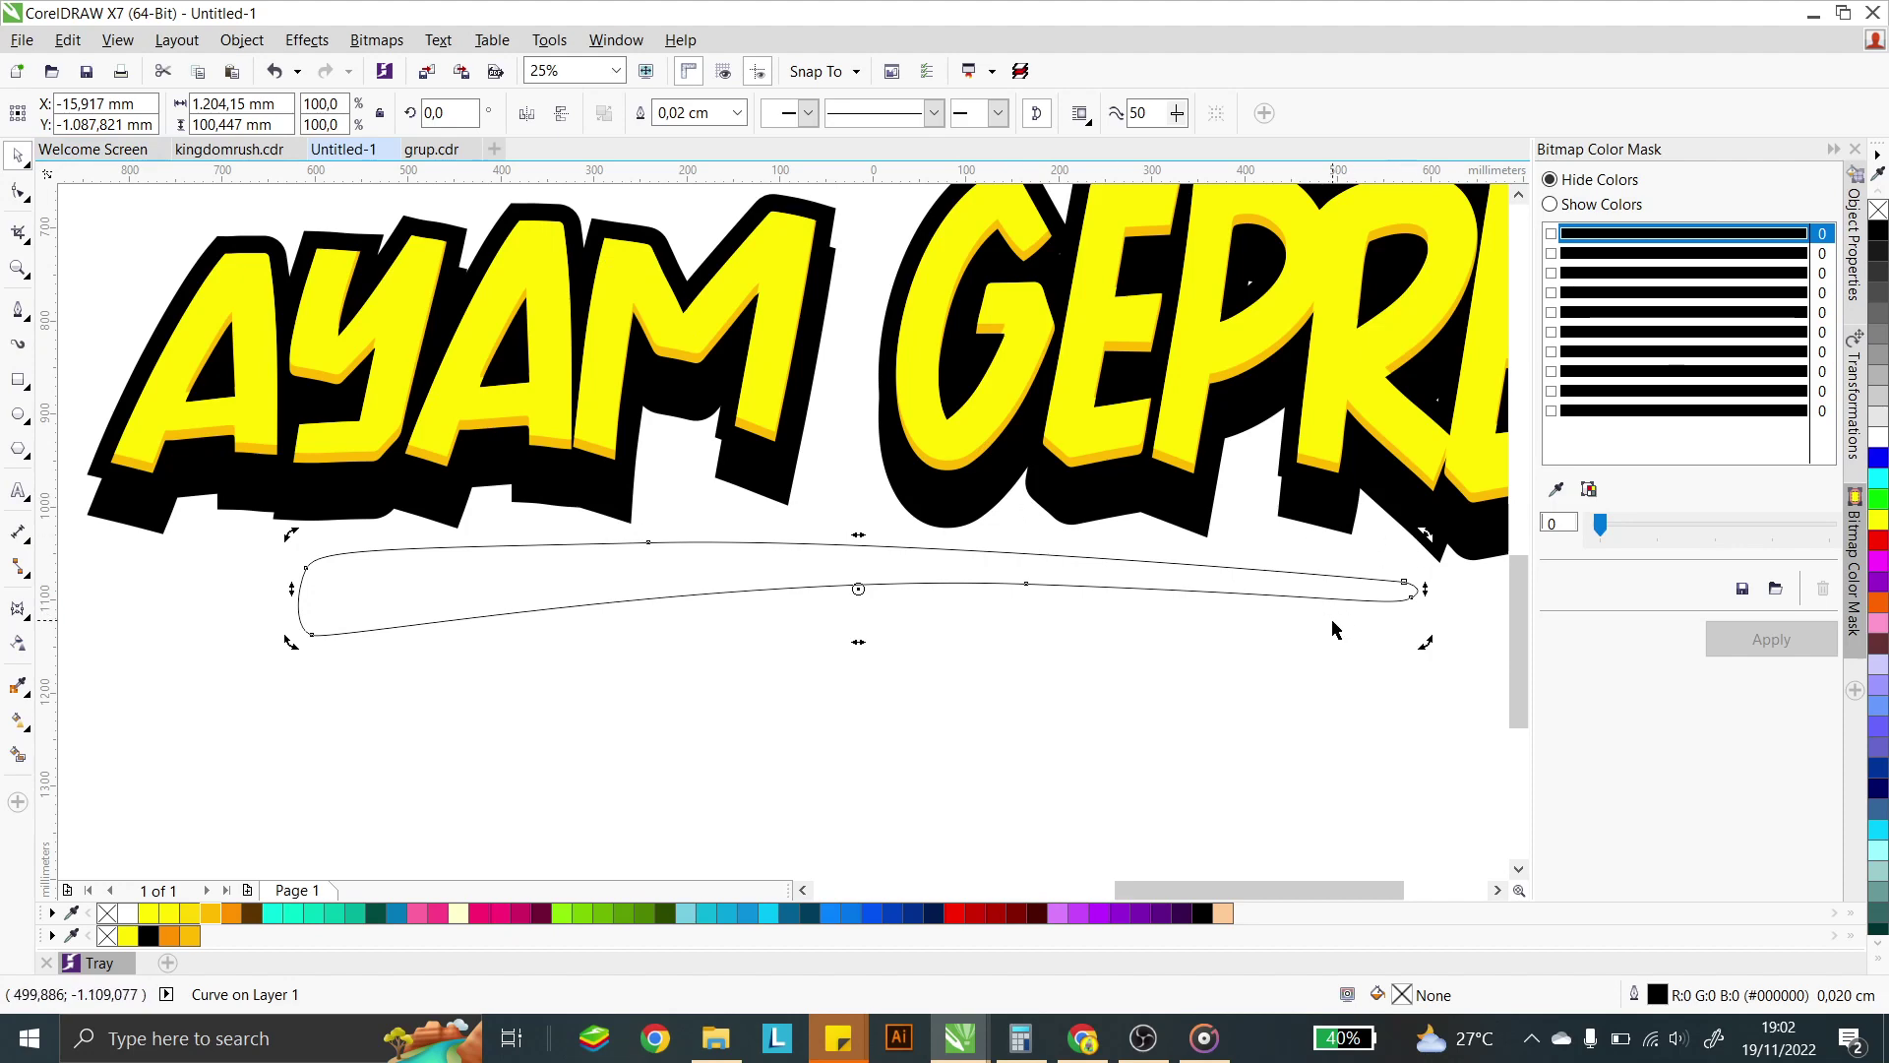
drag(1423, 589, 1436, 589)
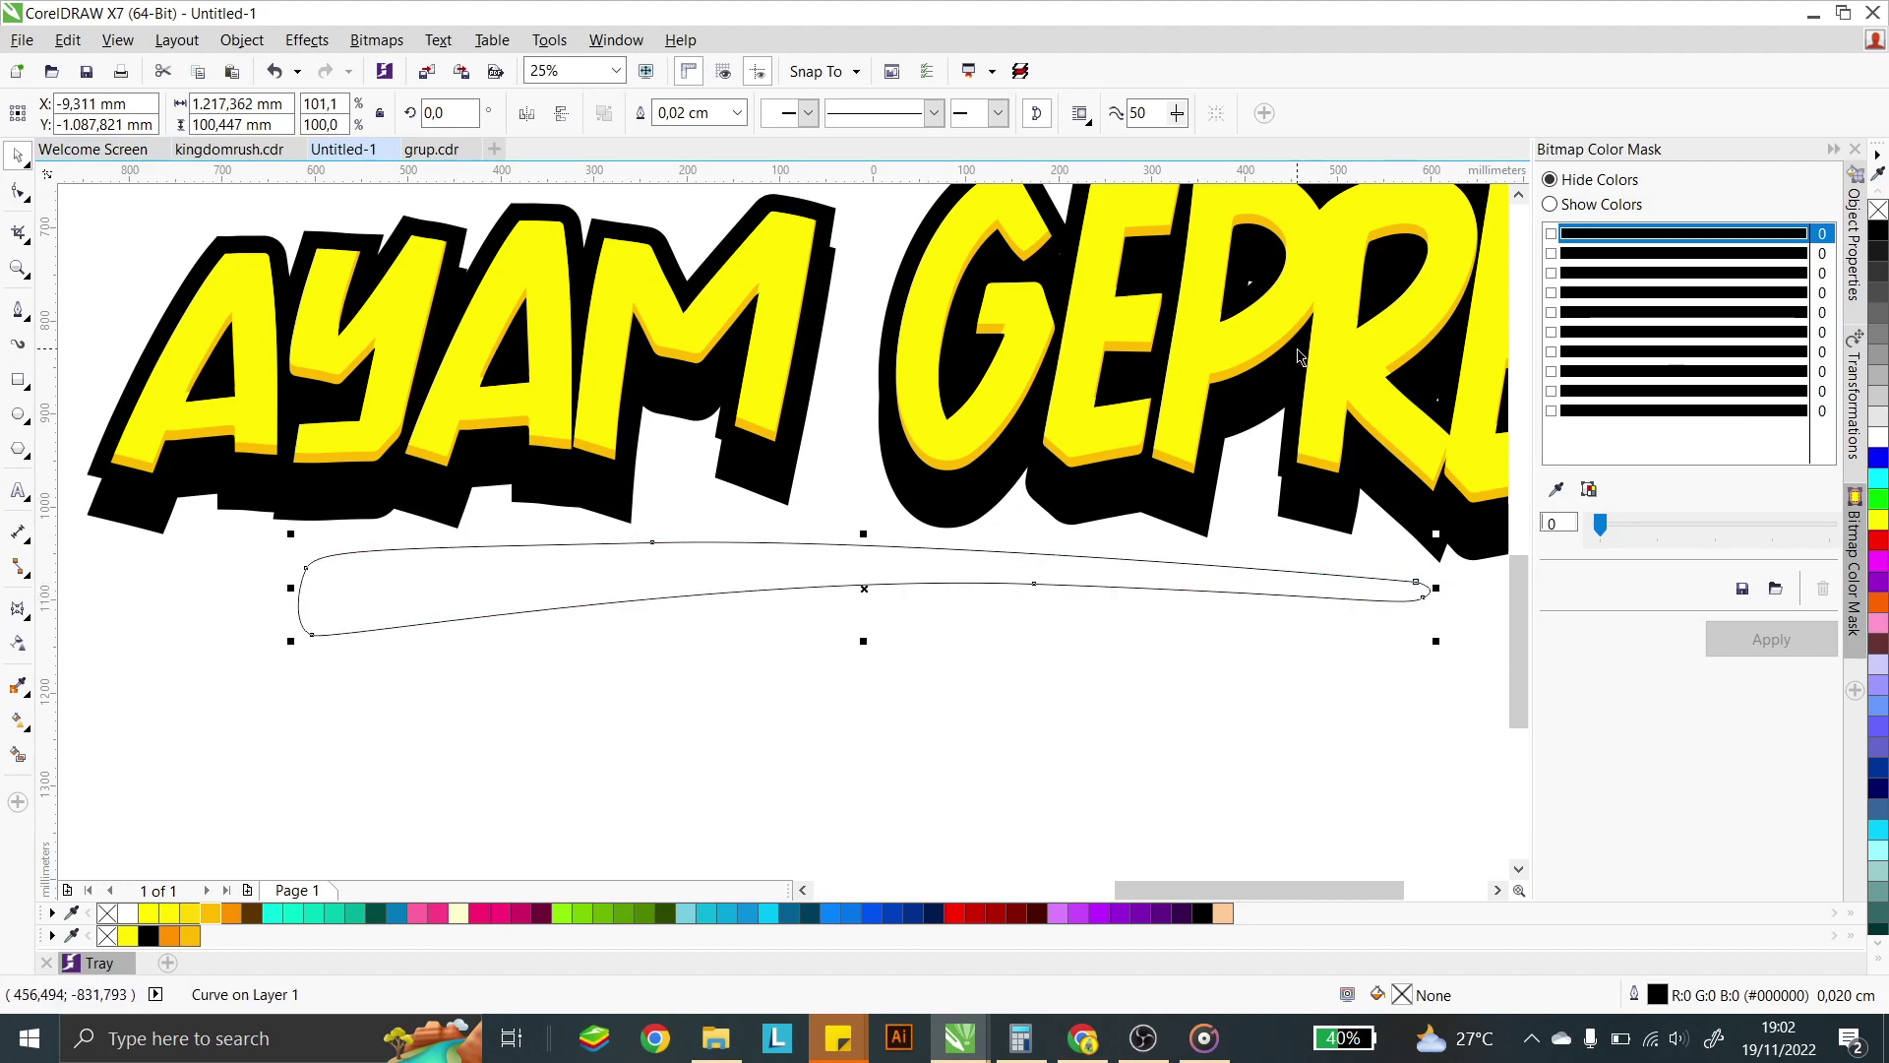
- Fill the swoosh with yellow #FFEE00, give it a 4 cm black outline, and nudge it slightly left
click(189, 912)
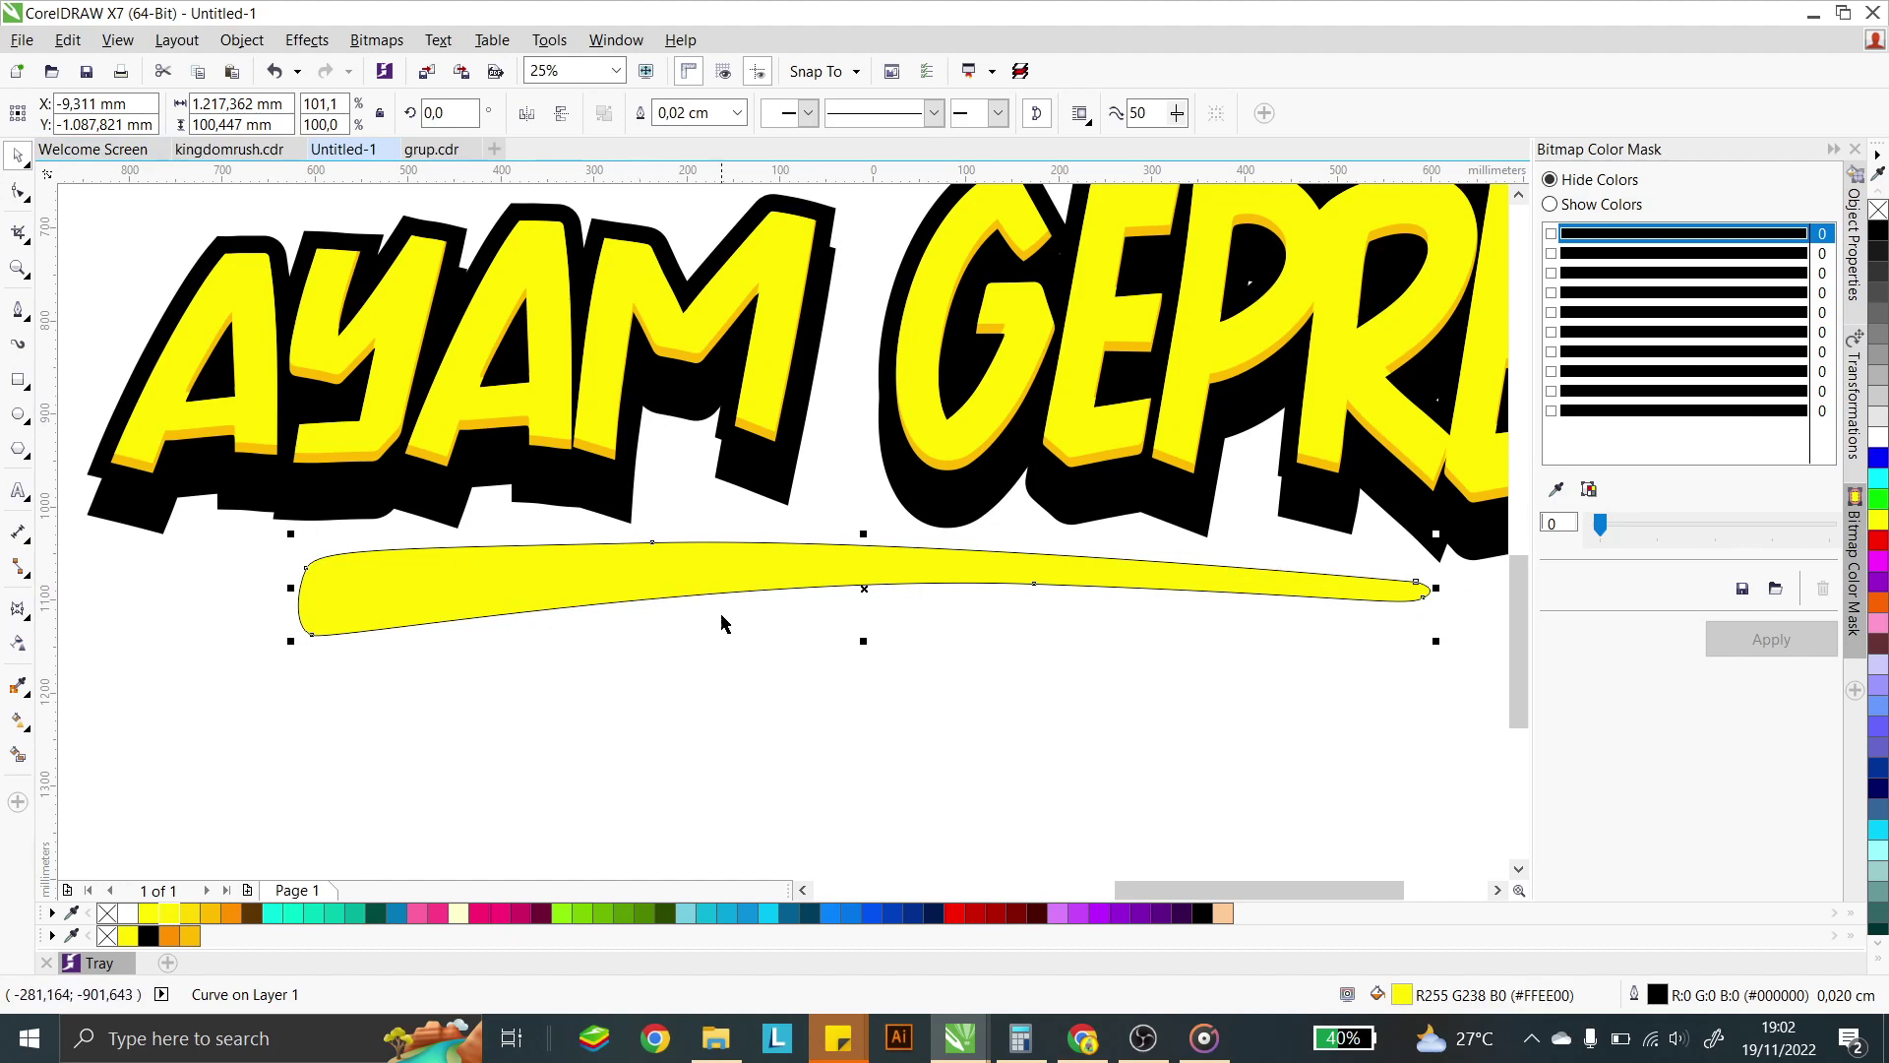
right_click(1878, 209)
right_click(1878, 231)
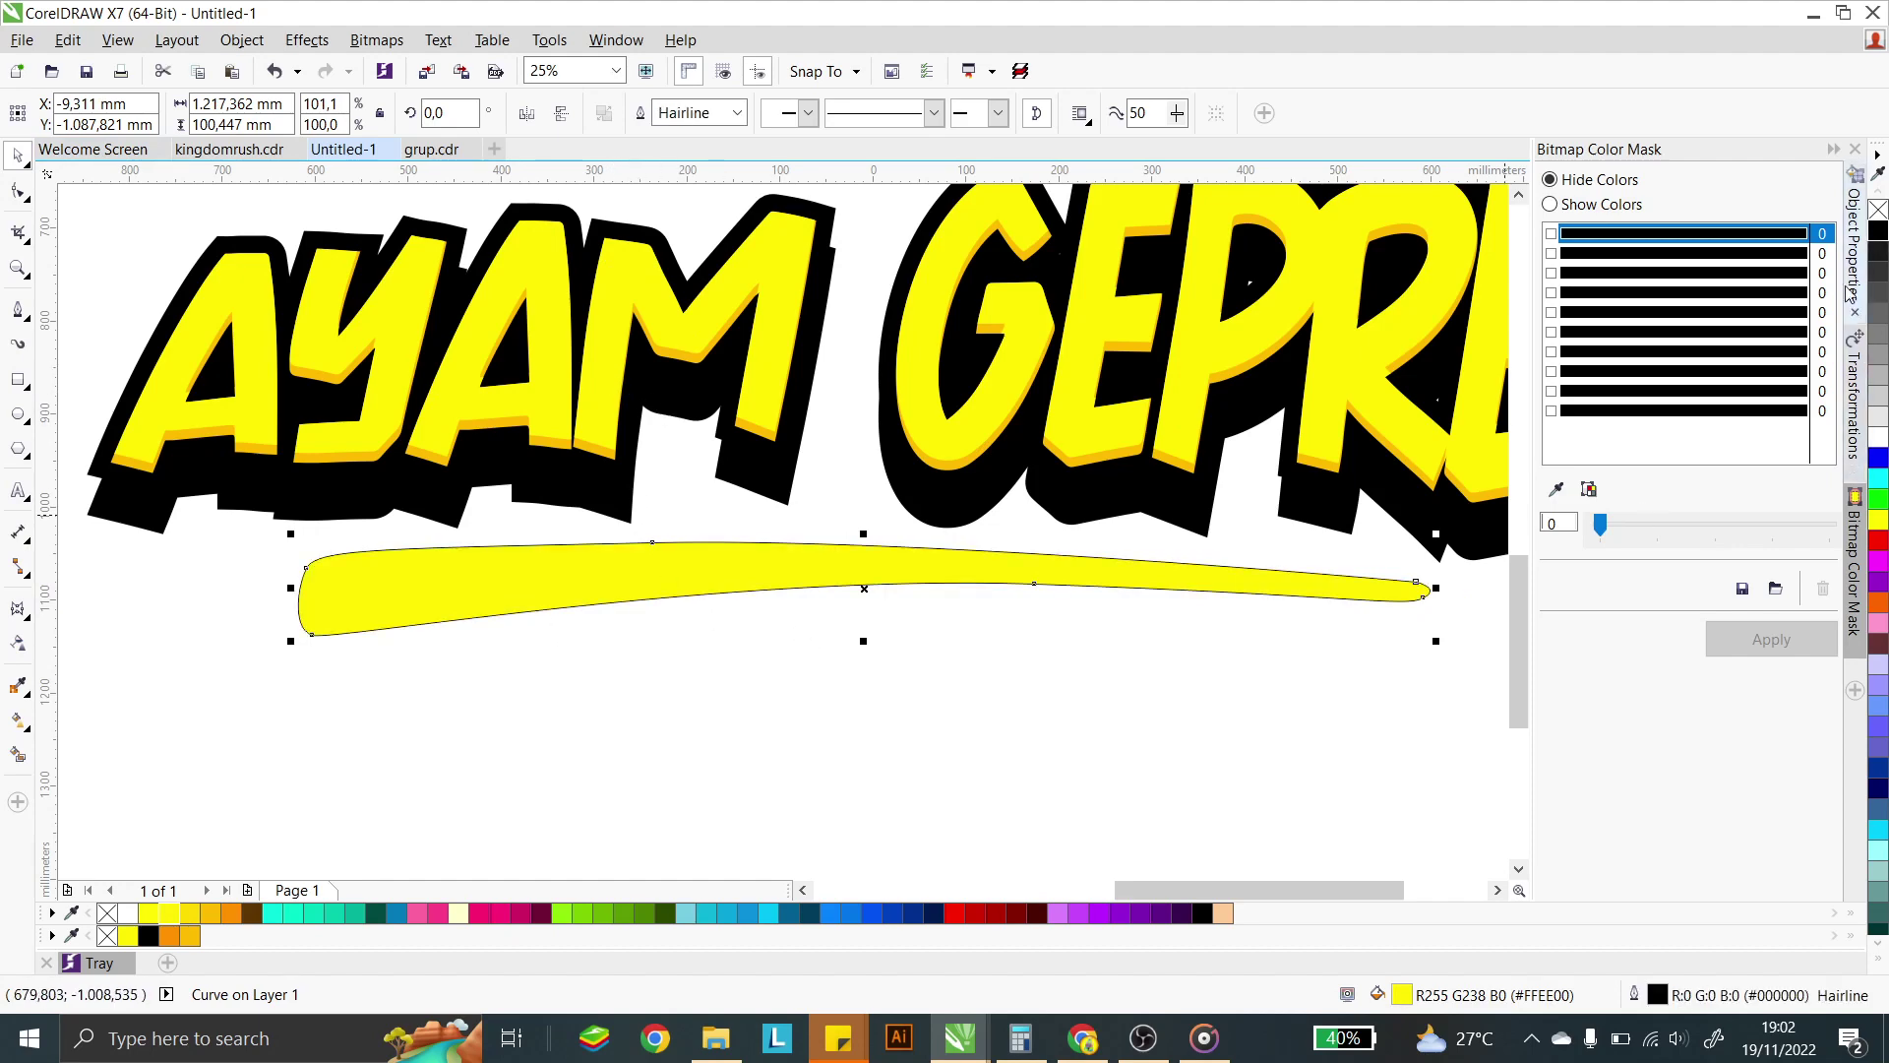
double_click(1669, 997)
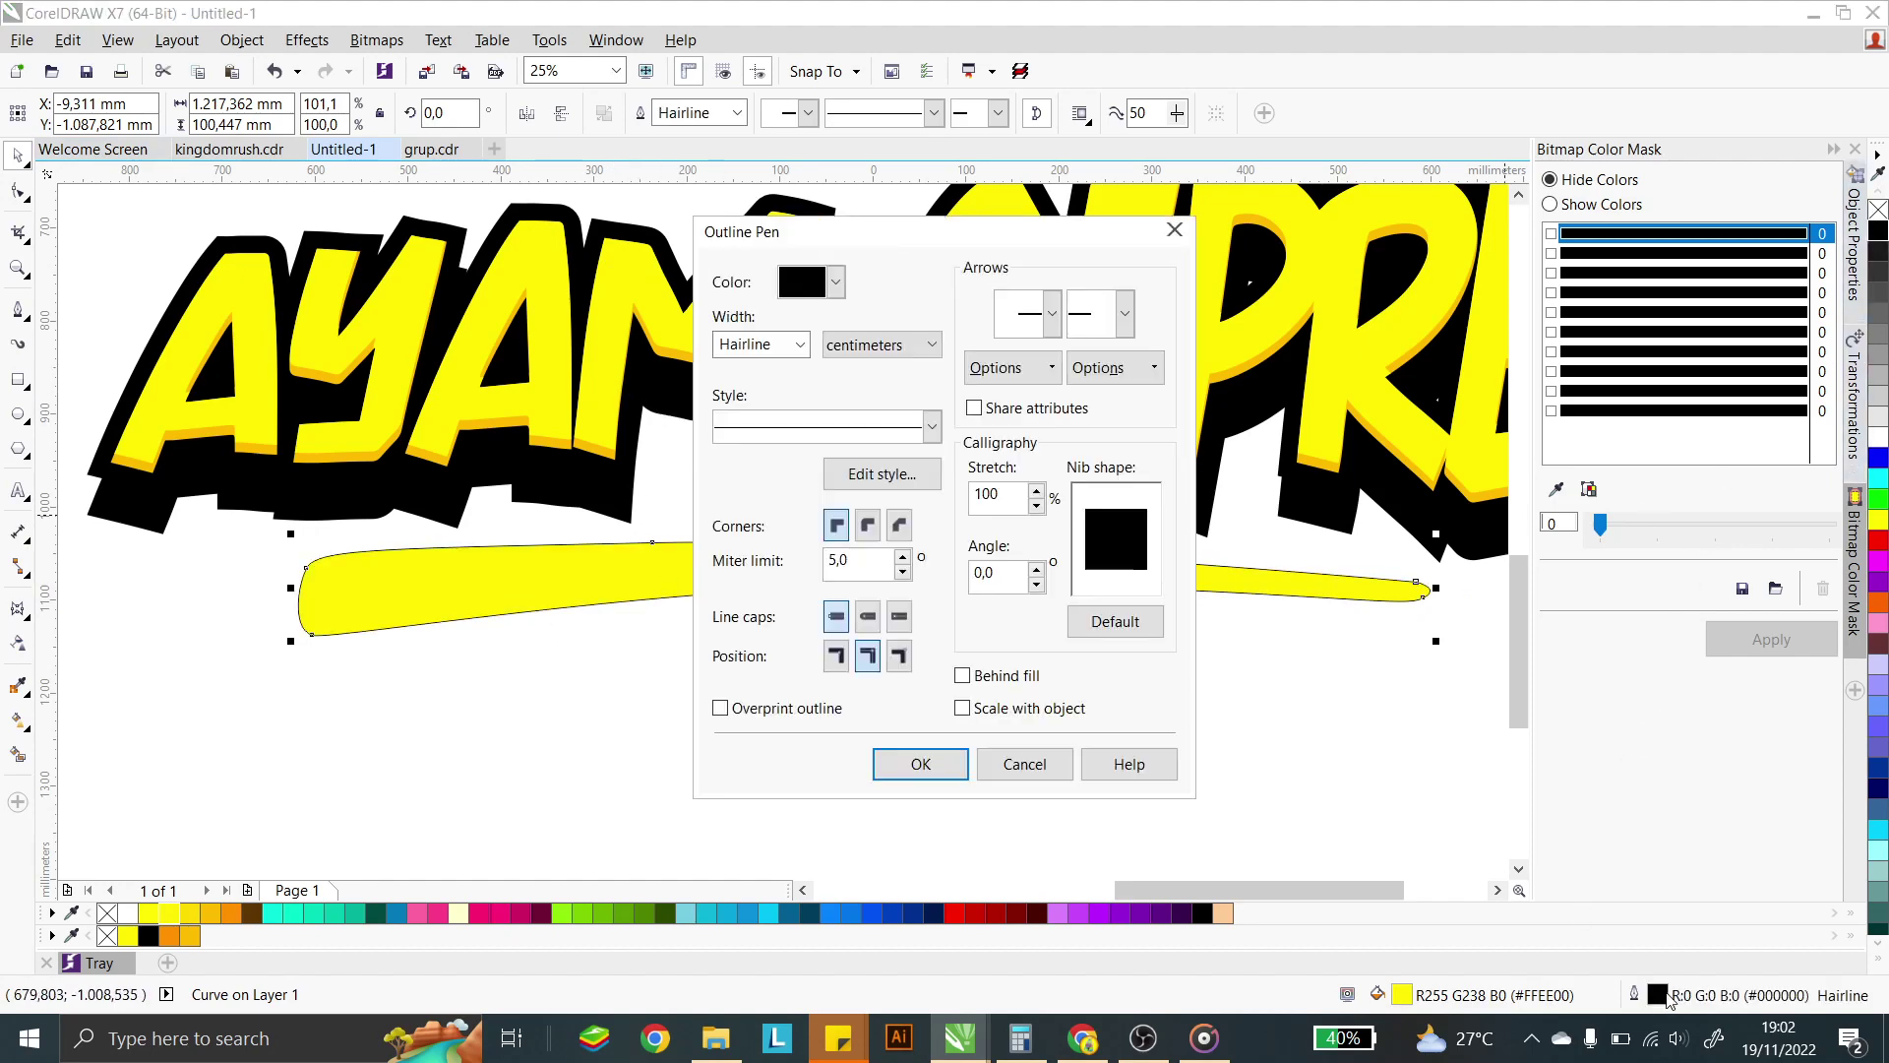
text(4)
click(919, 763)
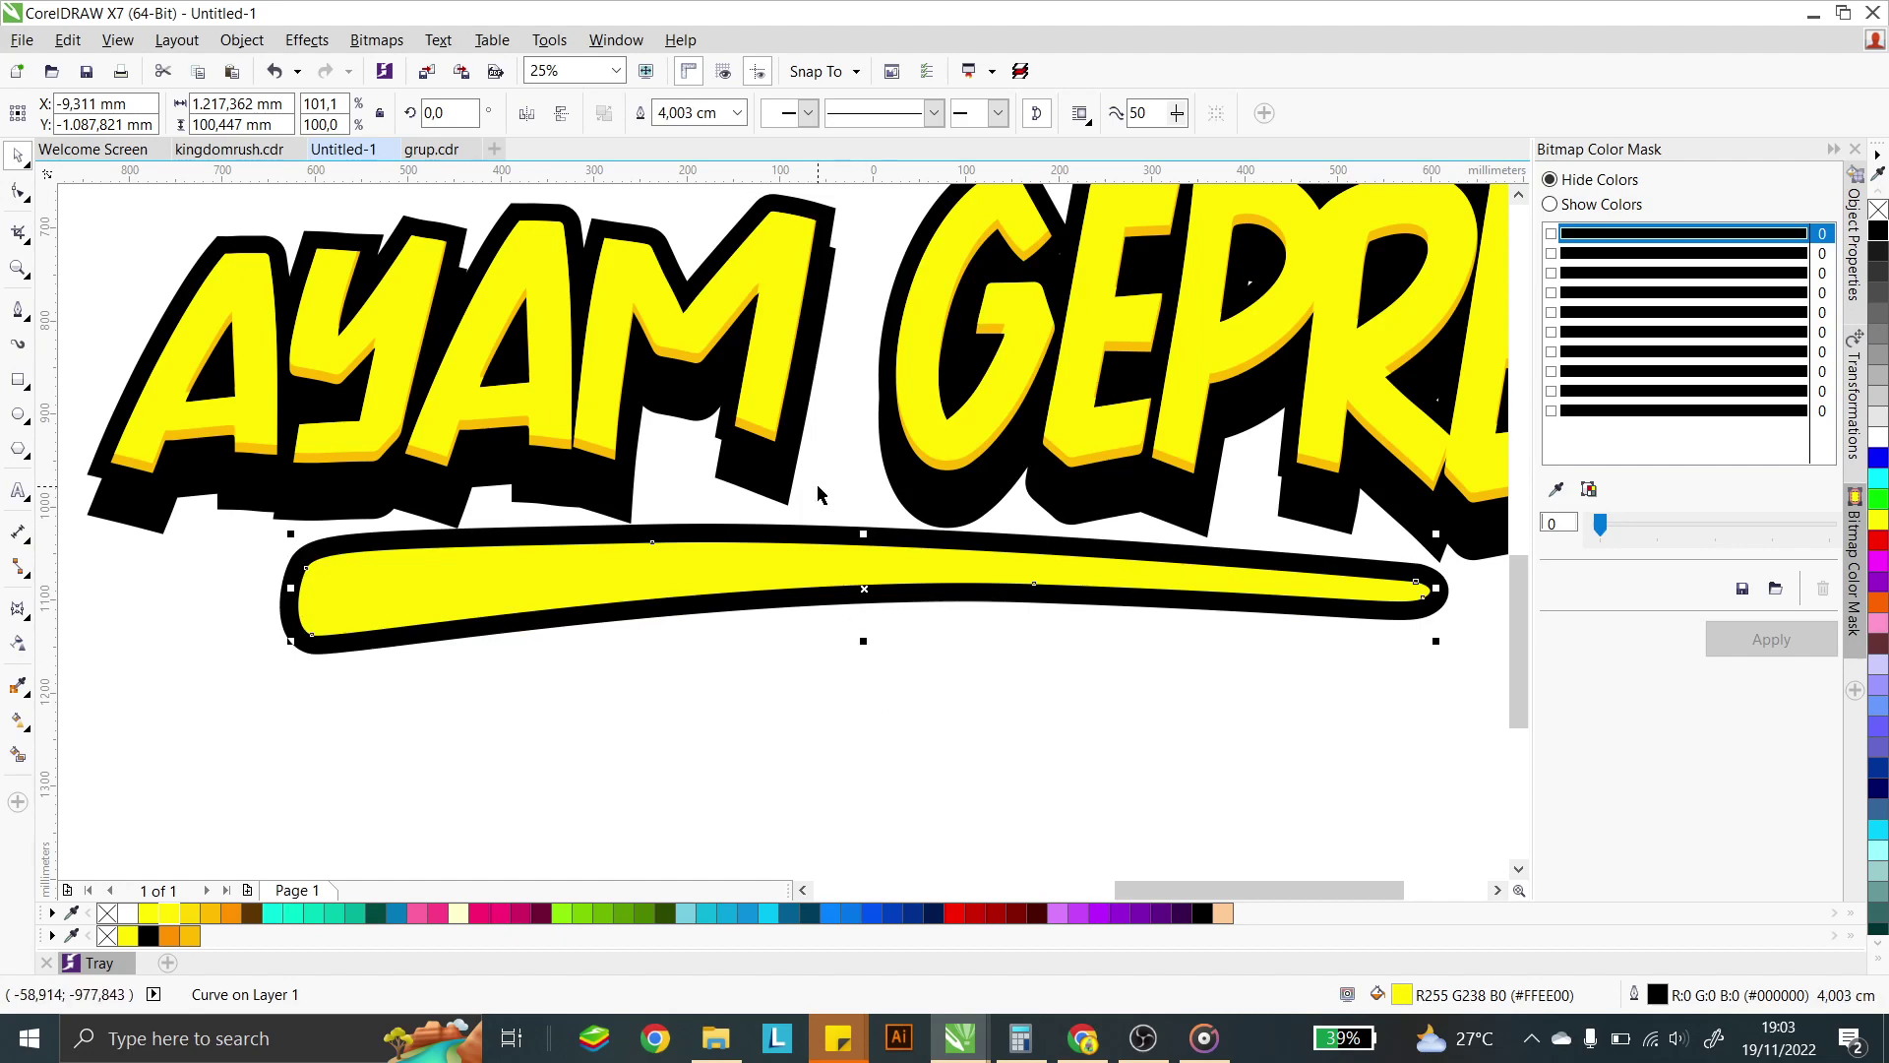
drag(921, 552, 913, 551)
scroll(733, 521, down, 1)
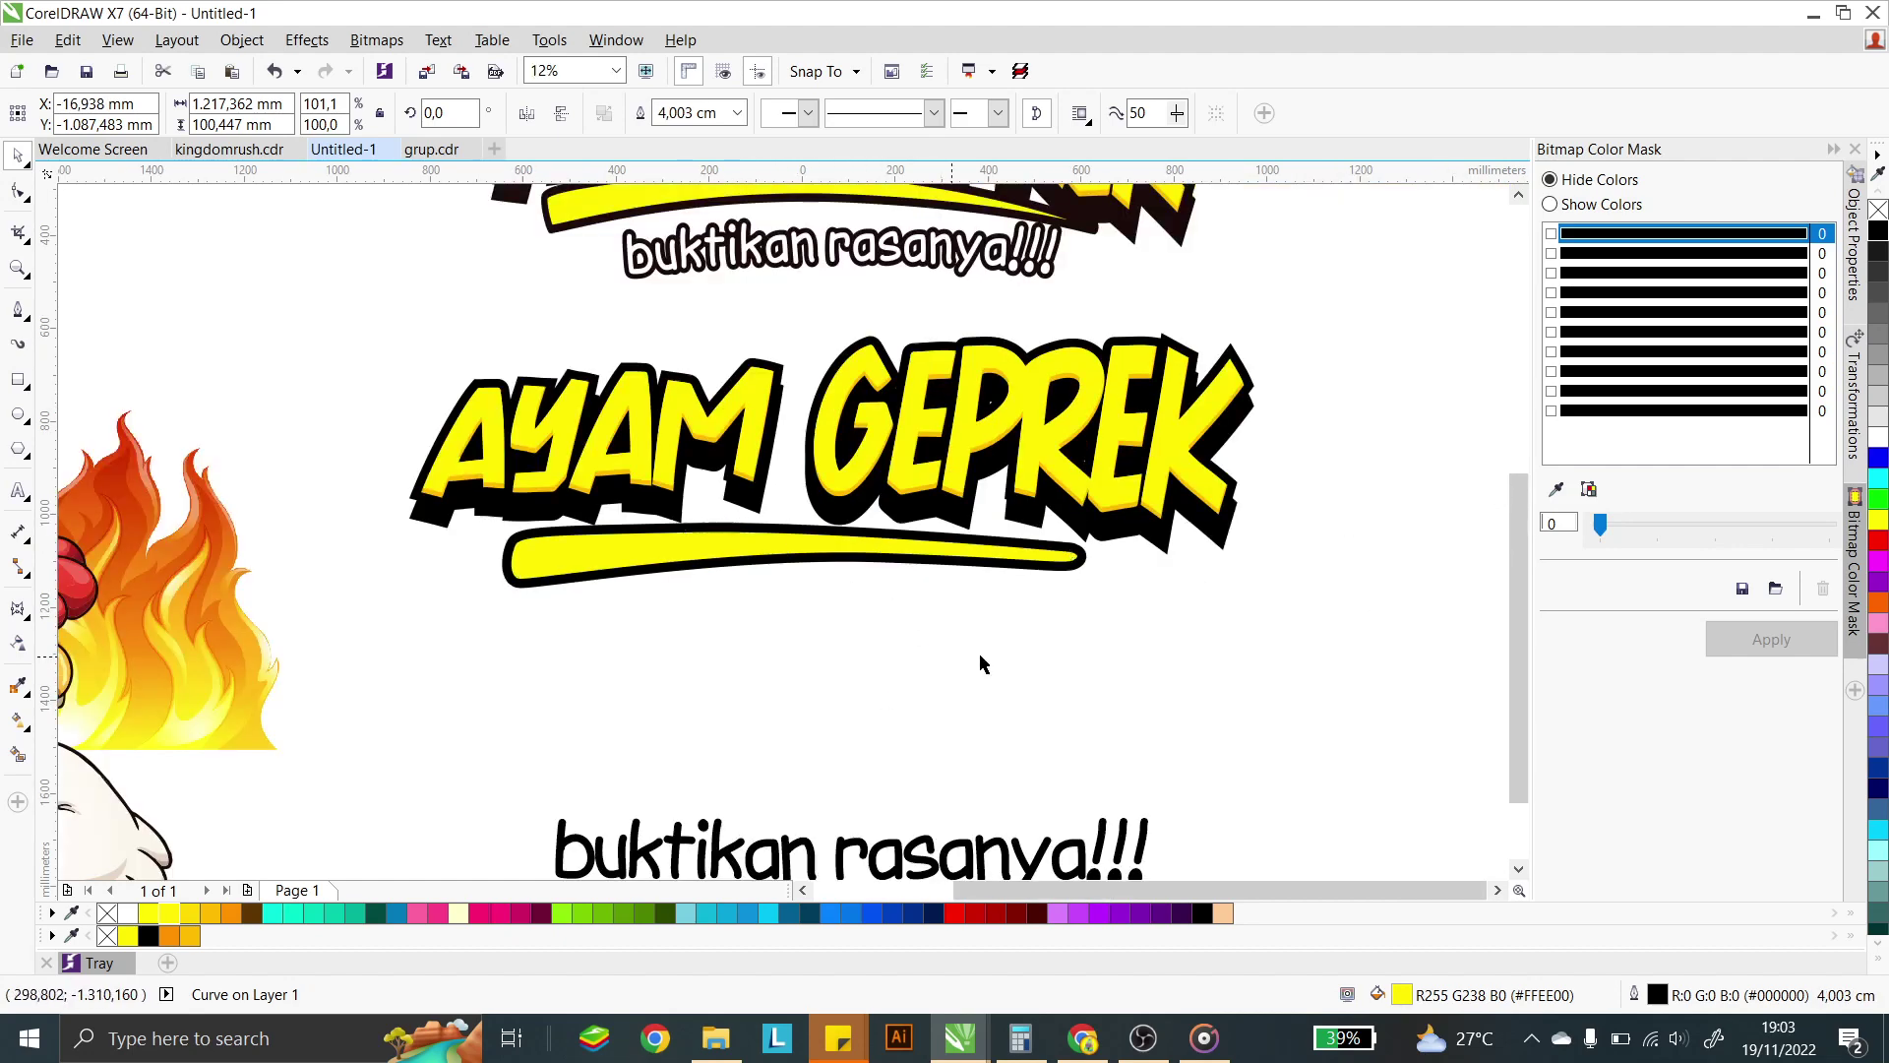
- Set the document units to centimeters and select the title and swoosh to check their combined size
drag(1311, 693, 362, 288)
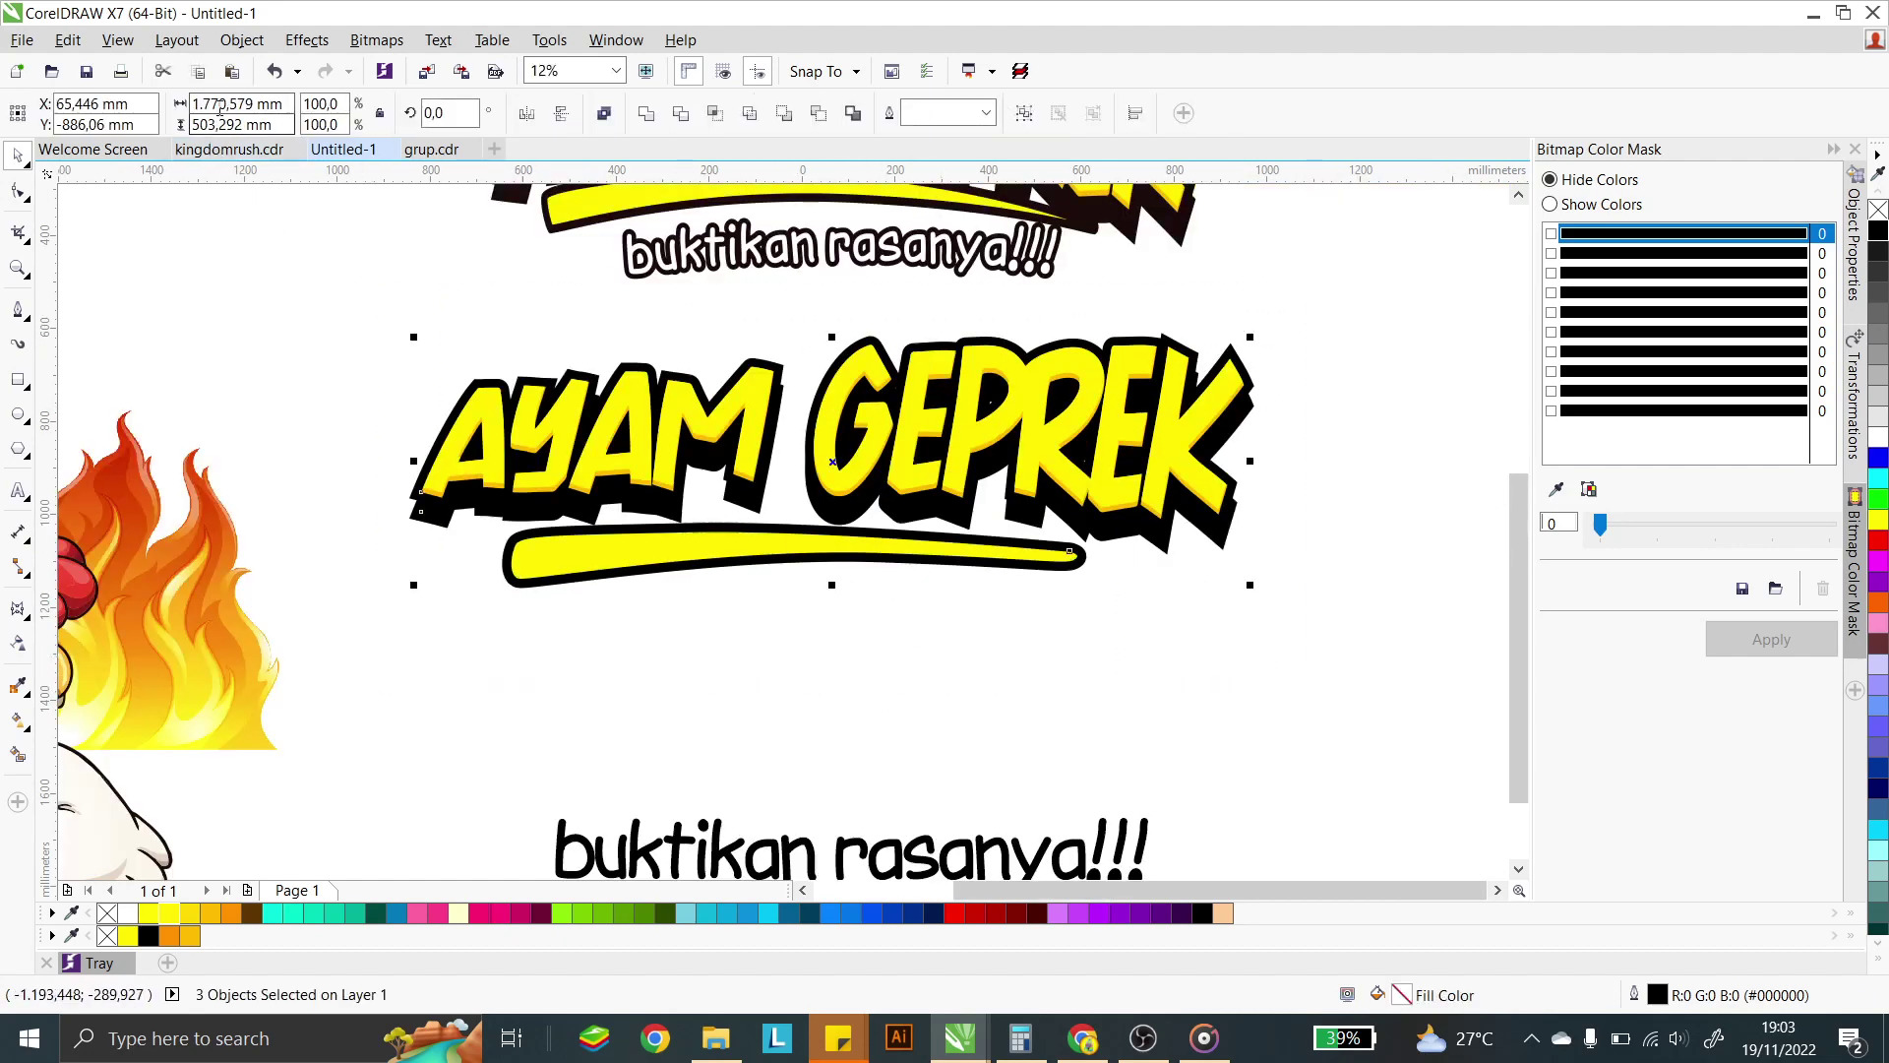
click(211, 109)
click(280, 229)
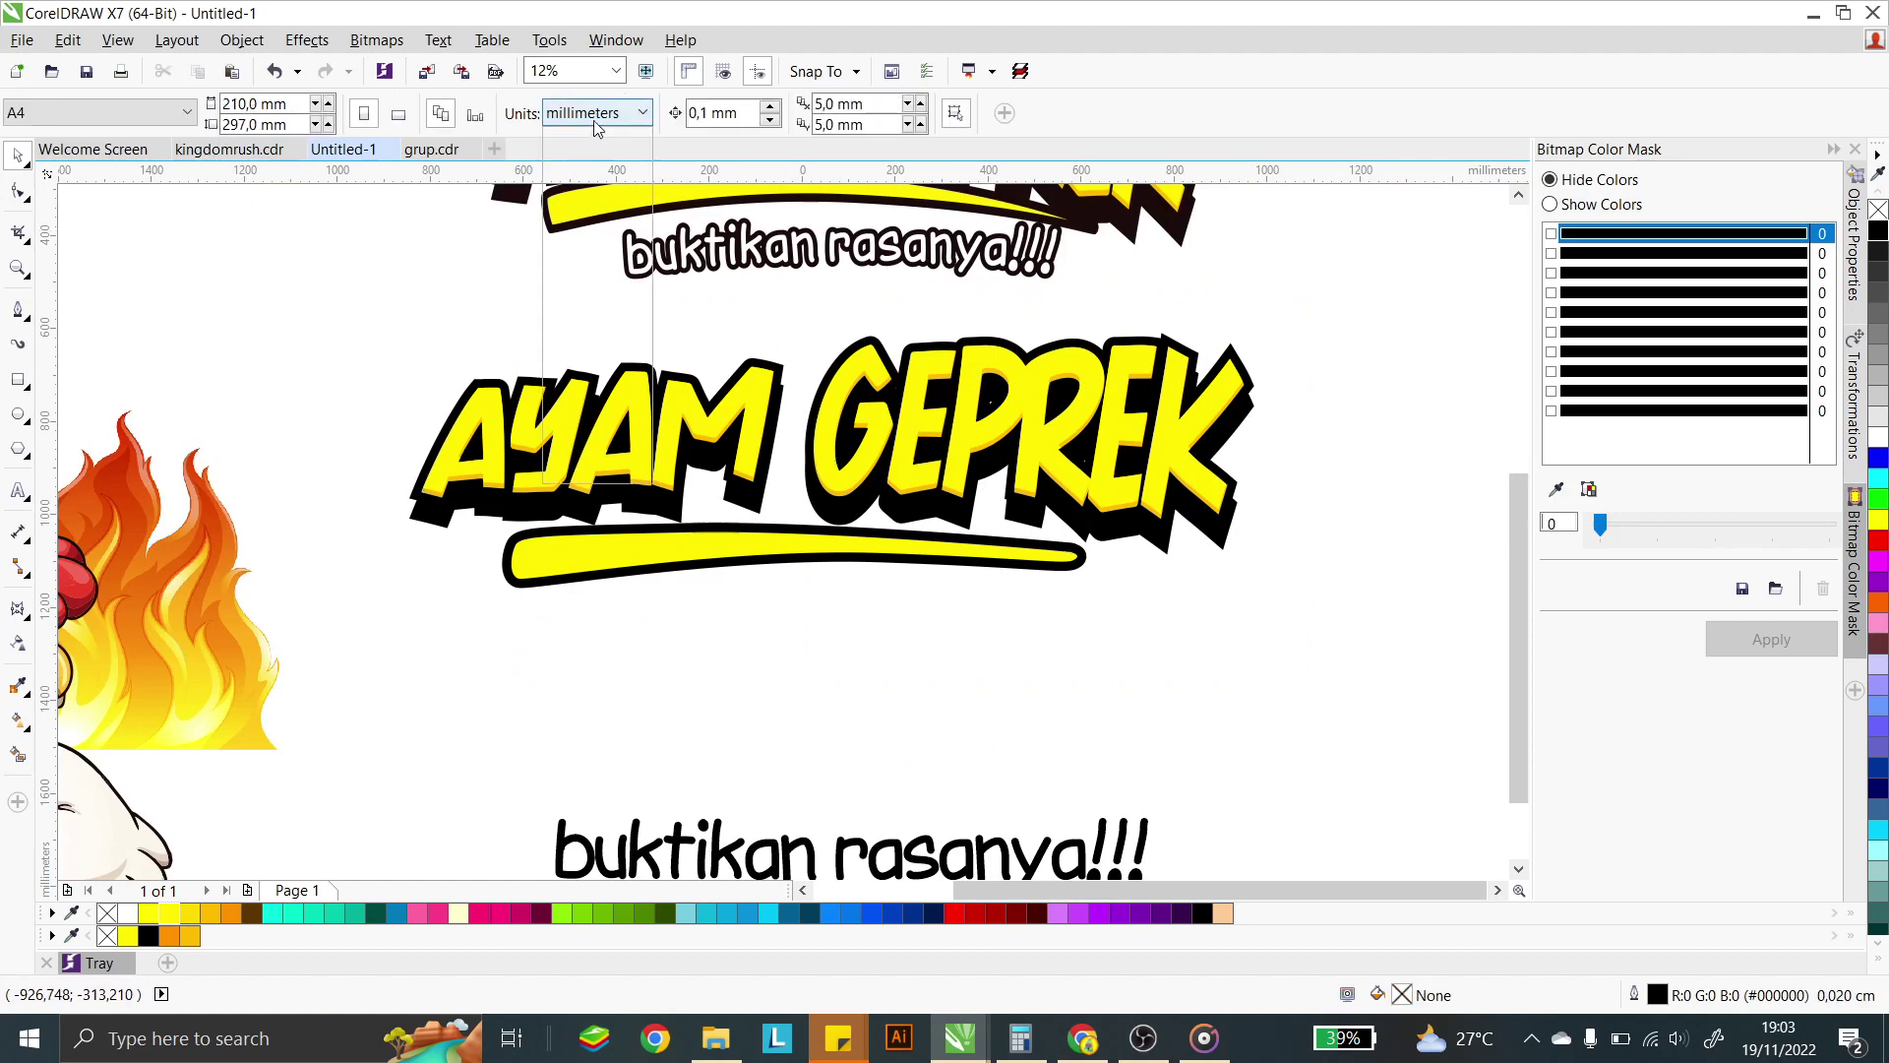
click(595, 113)
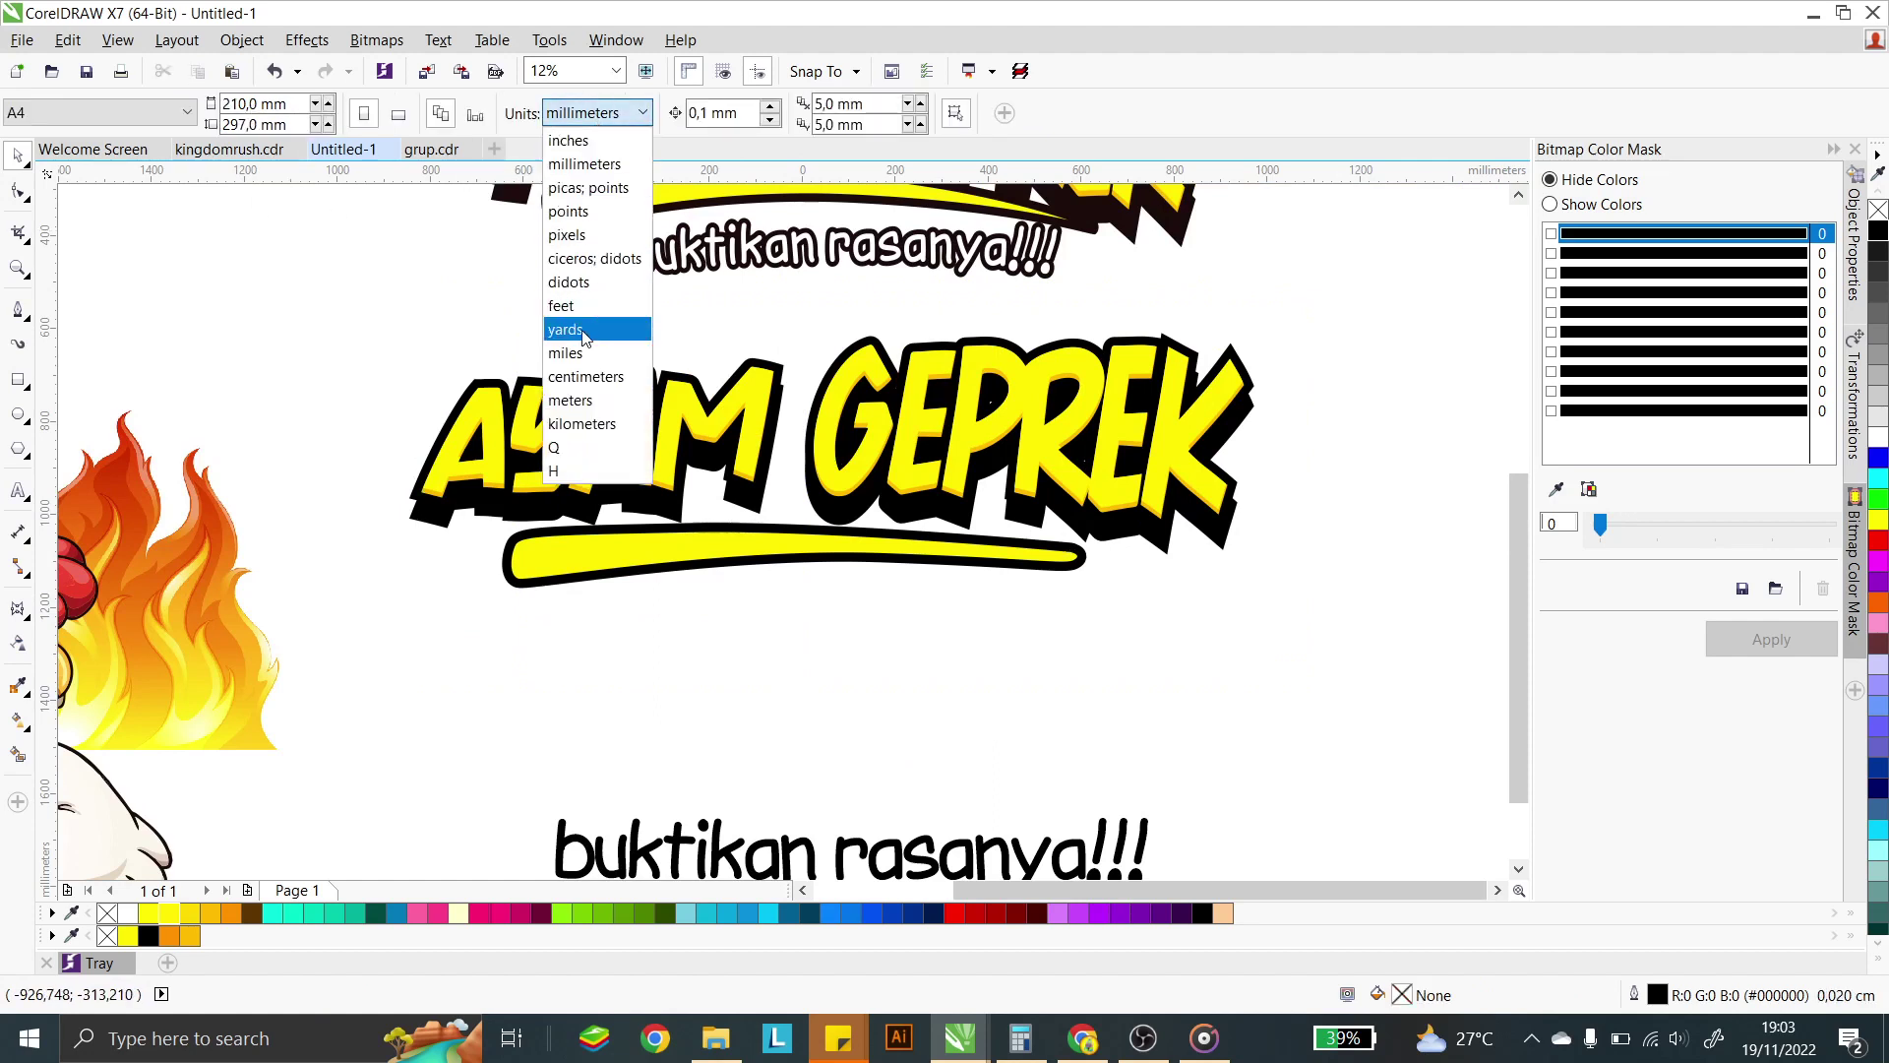
click(585, 376)
drag(304, 322, 1318, 672)
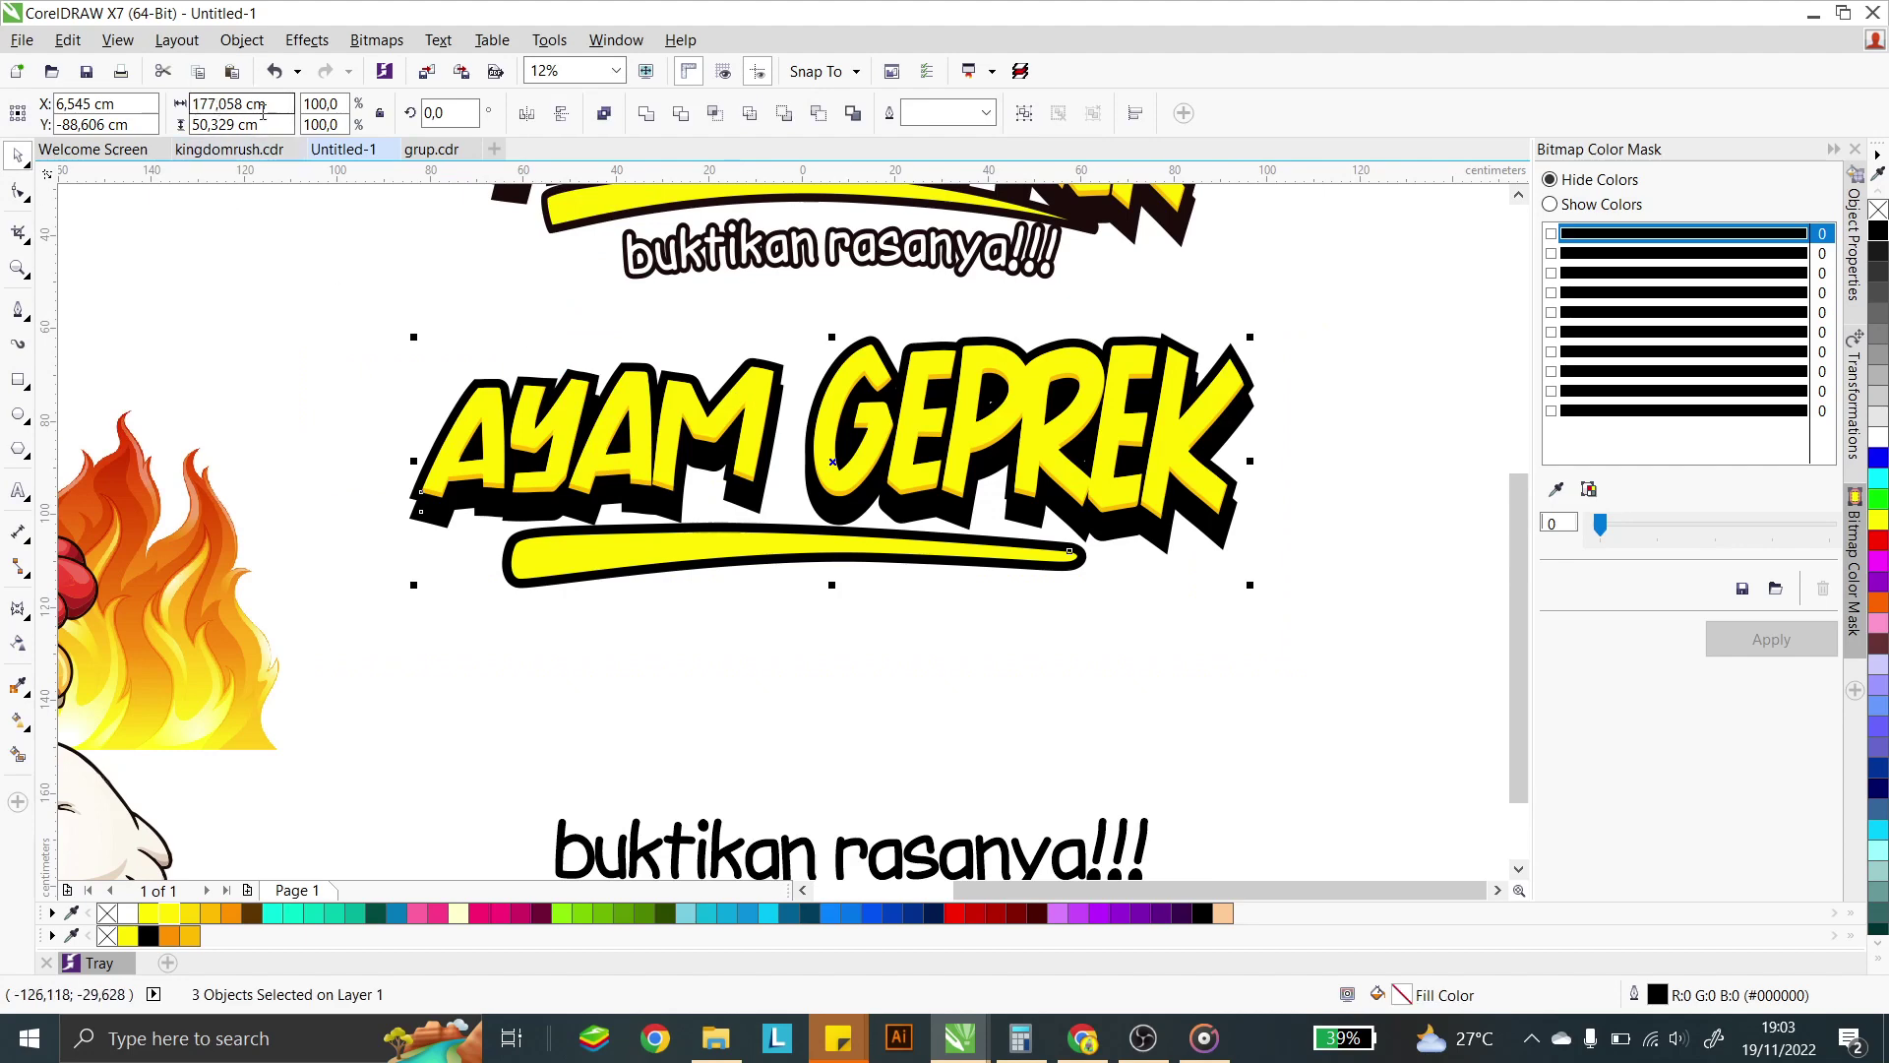
click(434, 312)
- Move the swoosh up about 4.3 cm and right about 2.4 cm so it tucks against the title's black shadow
click(1049, 559)
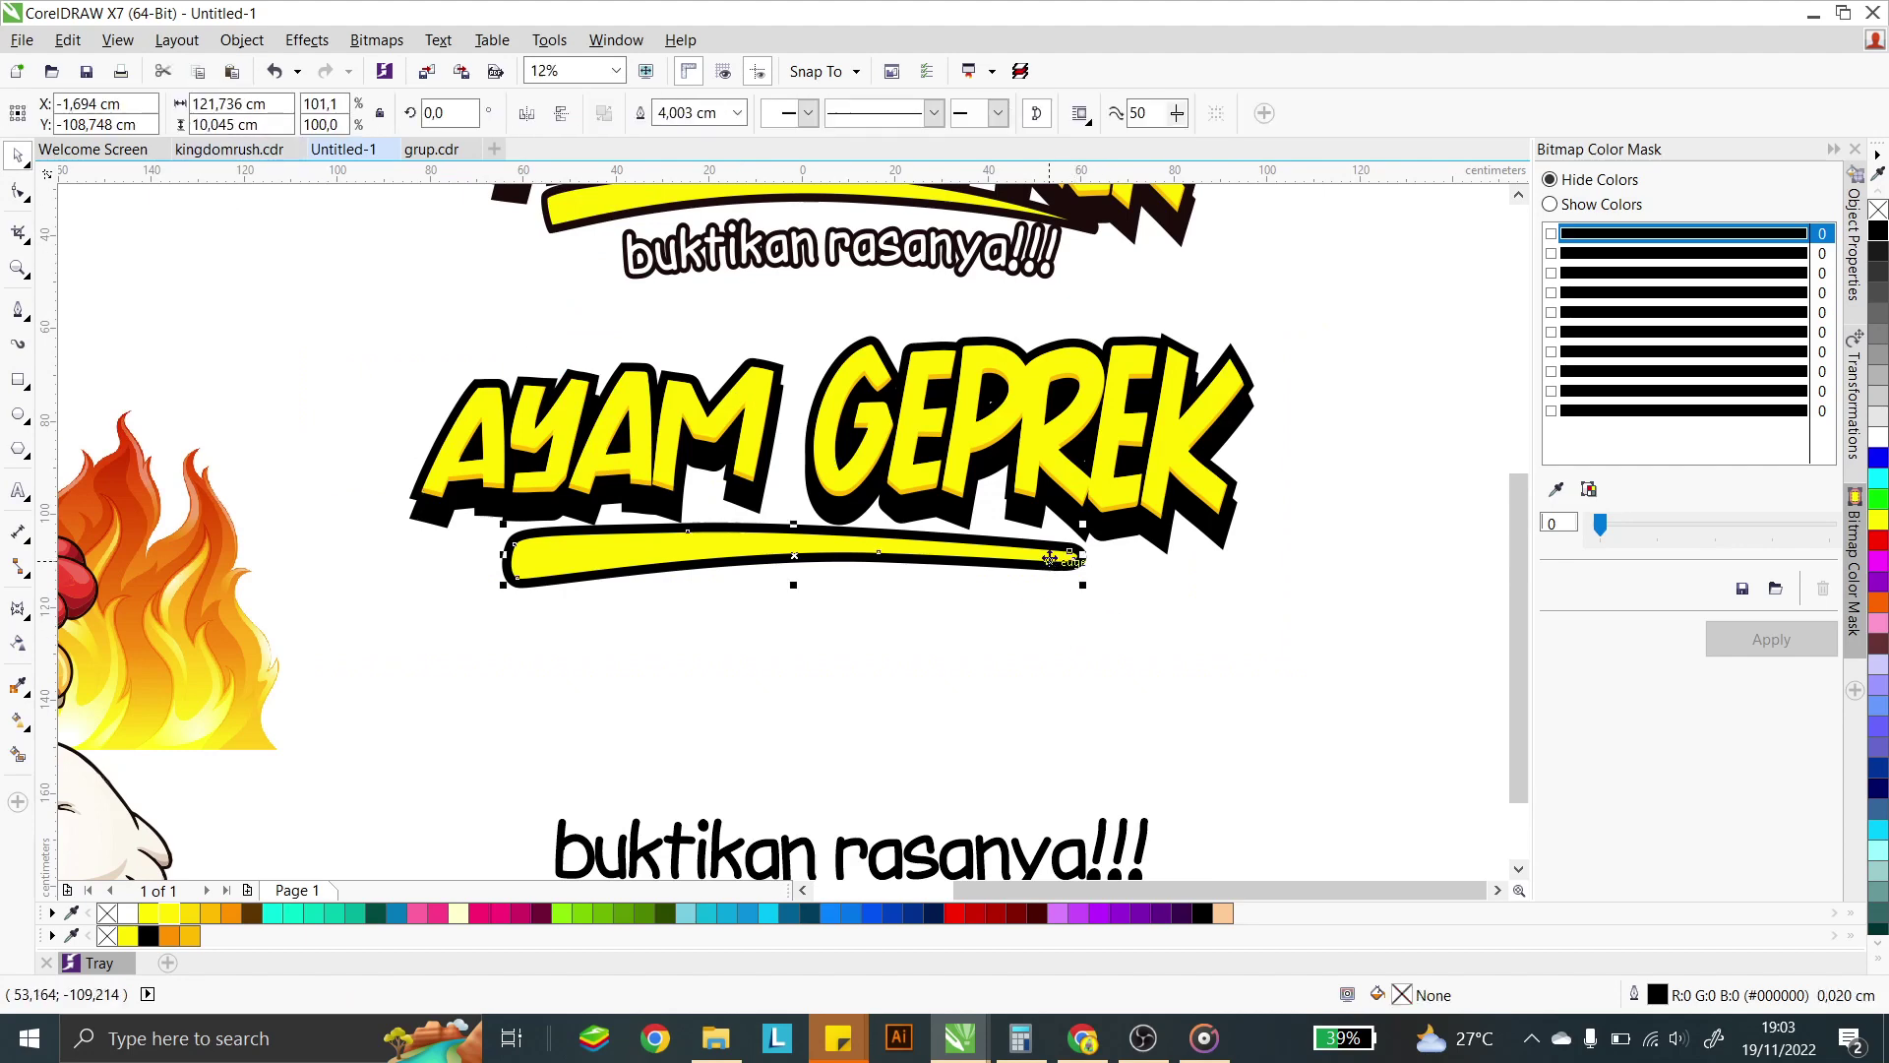
drag(967, 550, 974, 525)
click(822, 604)
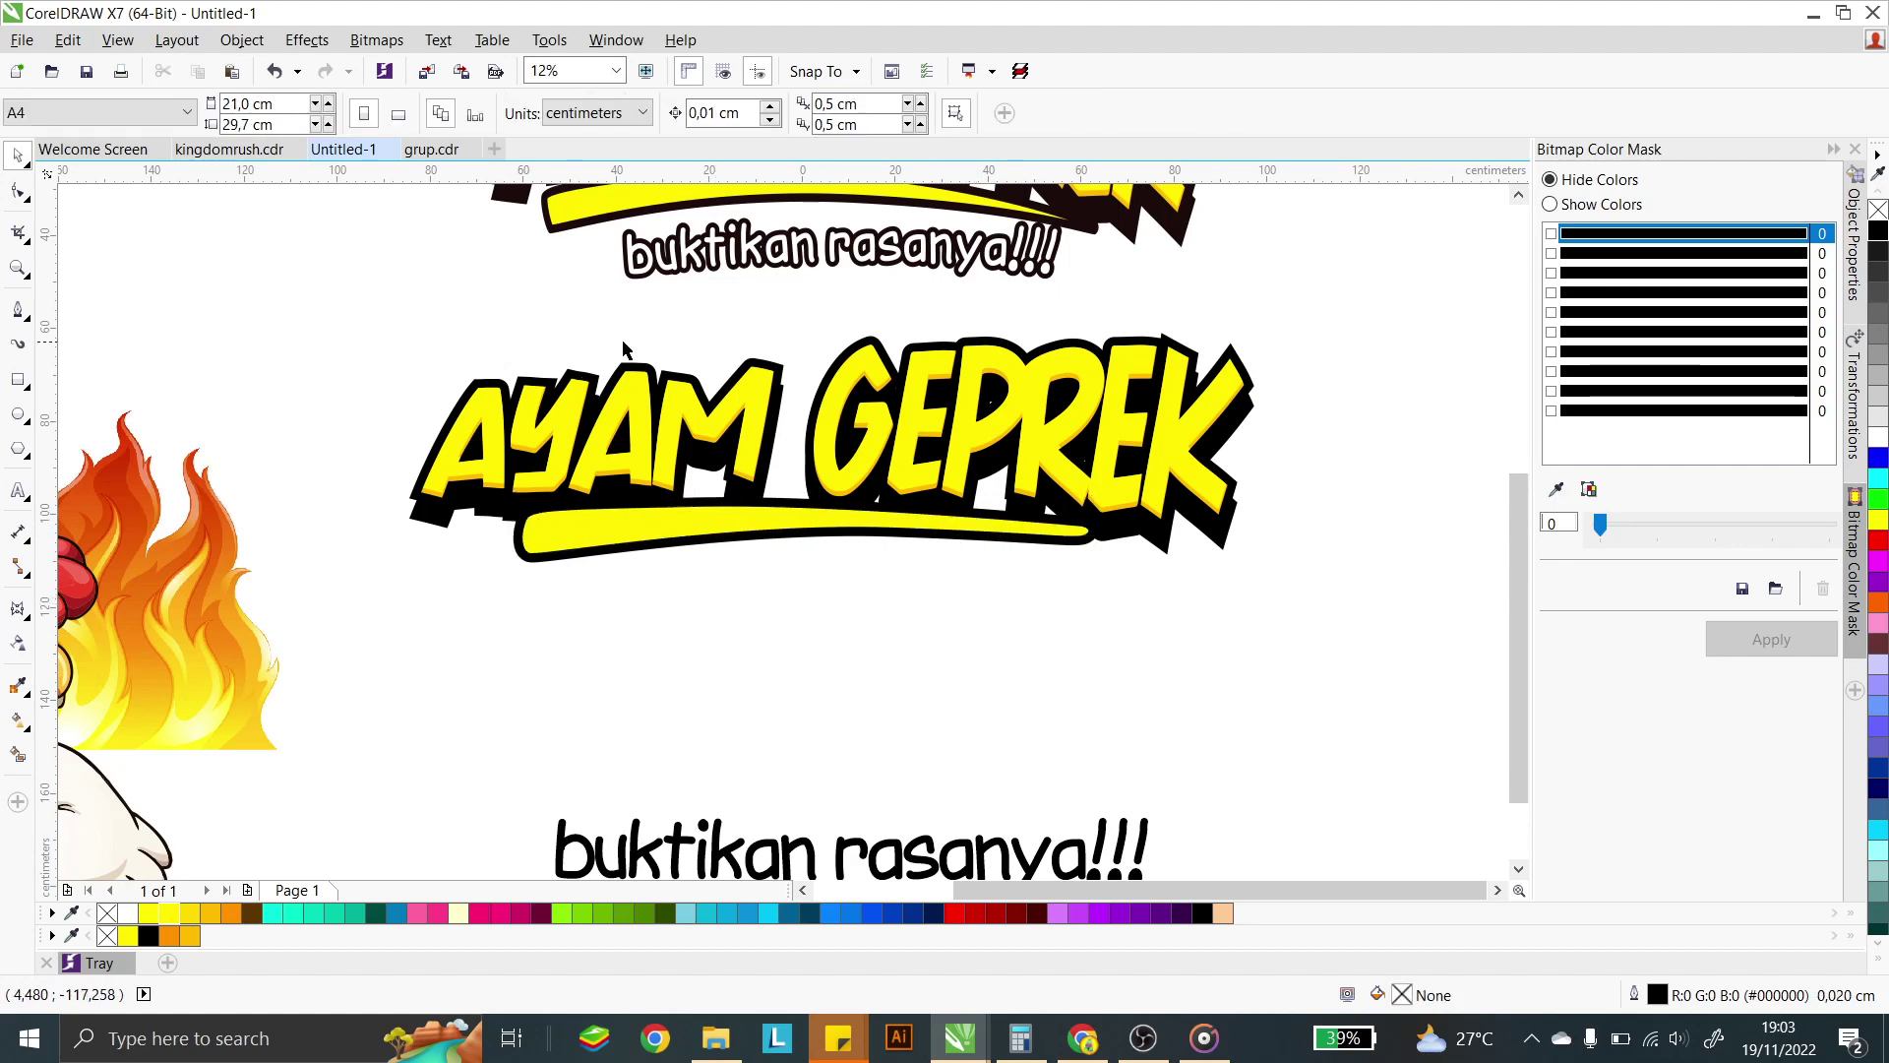
click(700, 511)
scroll(699, 512, up, 1)
drag(699, 513, 700, 523)
scroll(696, 515, down, 1)
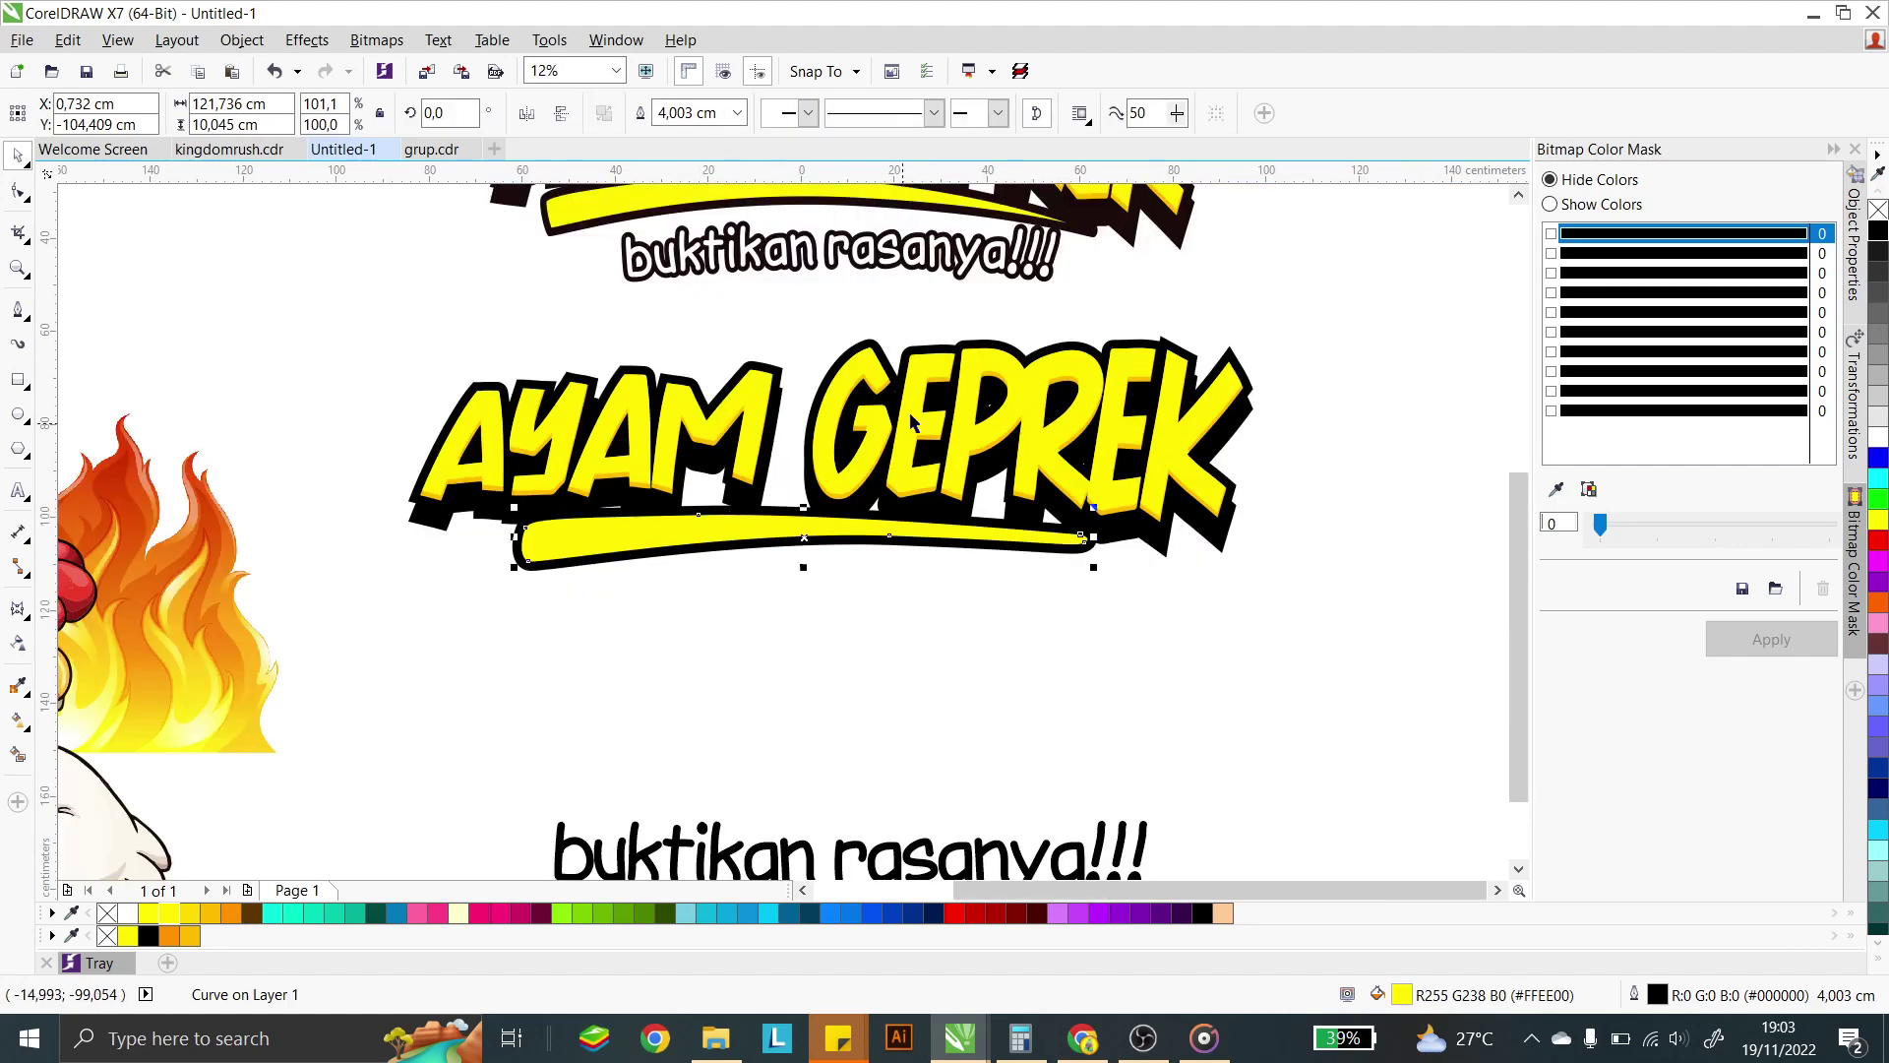
- Select the recreated title together with its swoosh and skew them slightly downward on the right side
scroll(1127, 617, down, 1)
drag(1224, 591, 637, 411)
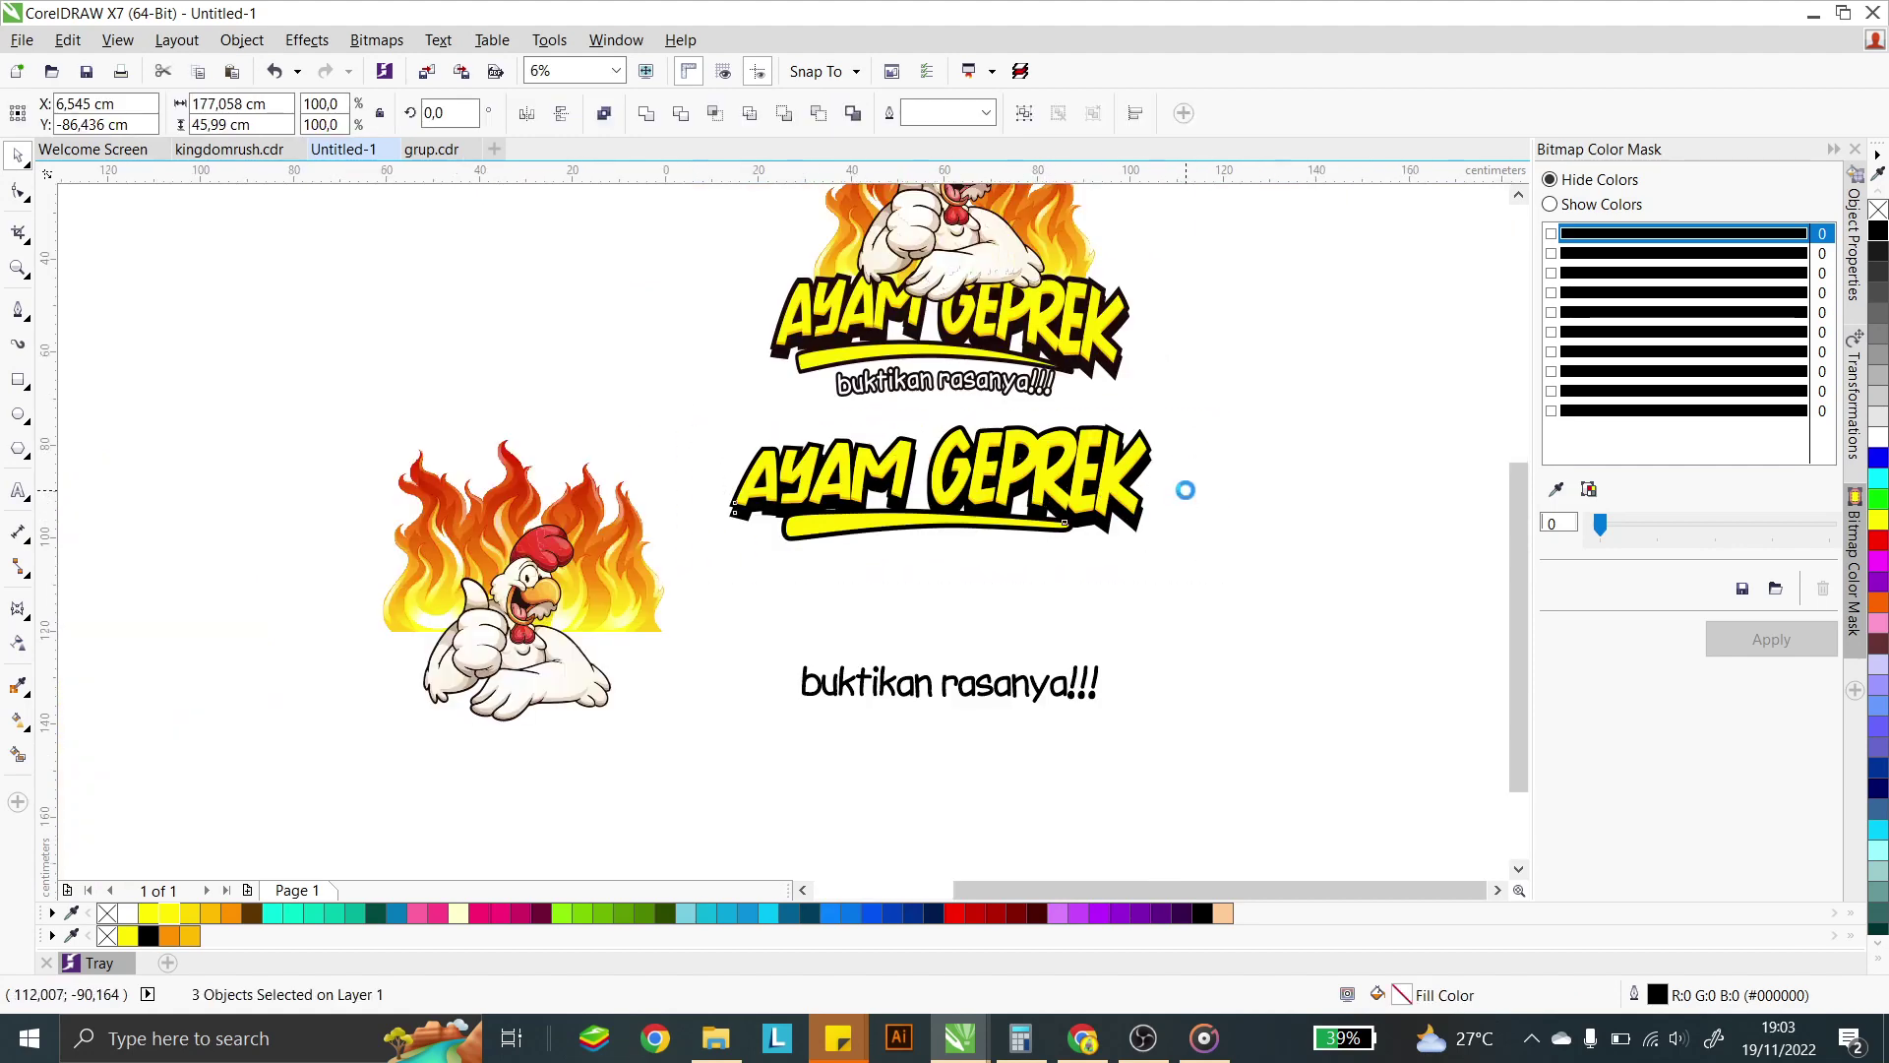
scroll(1187, 485, up, 1)
drag(1114, 478, 1112, 493)
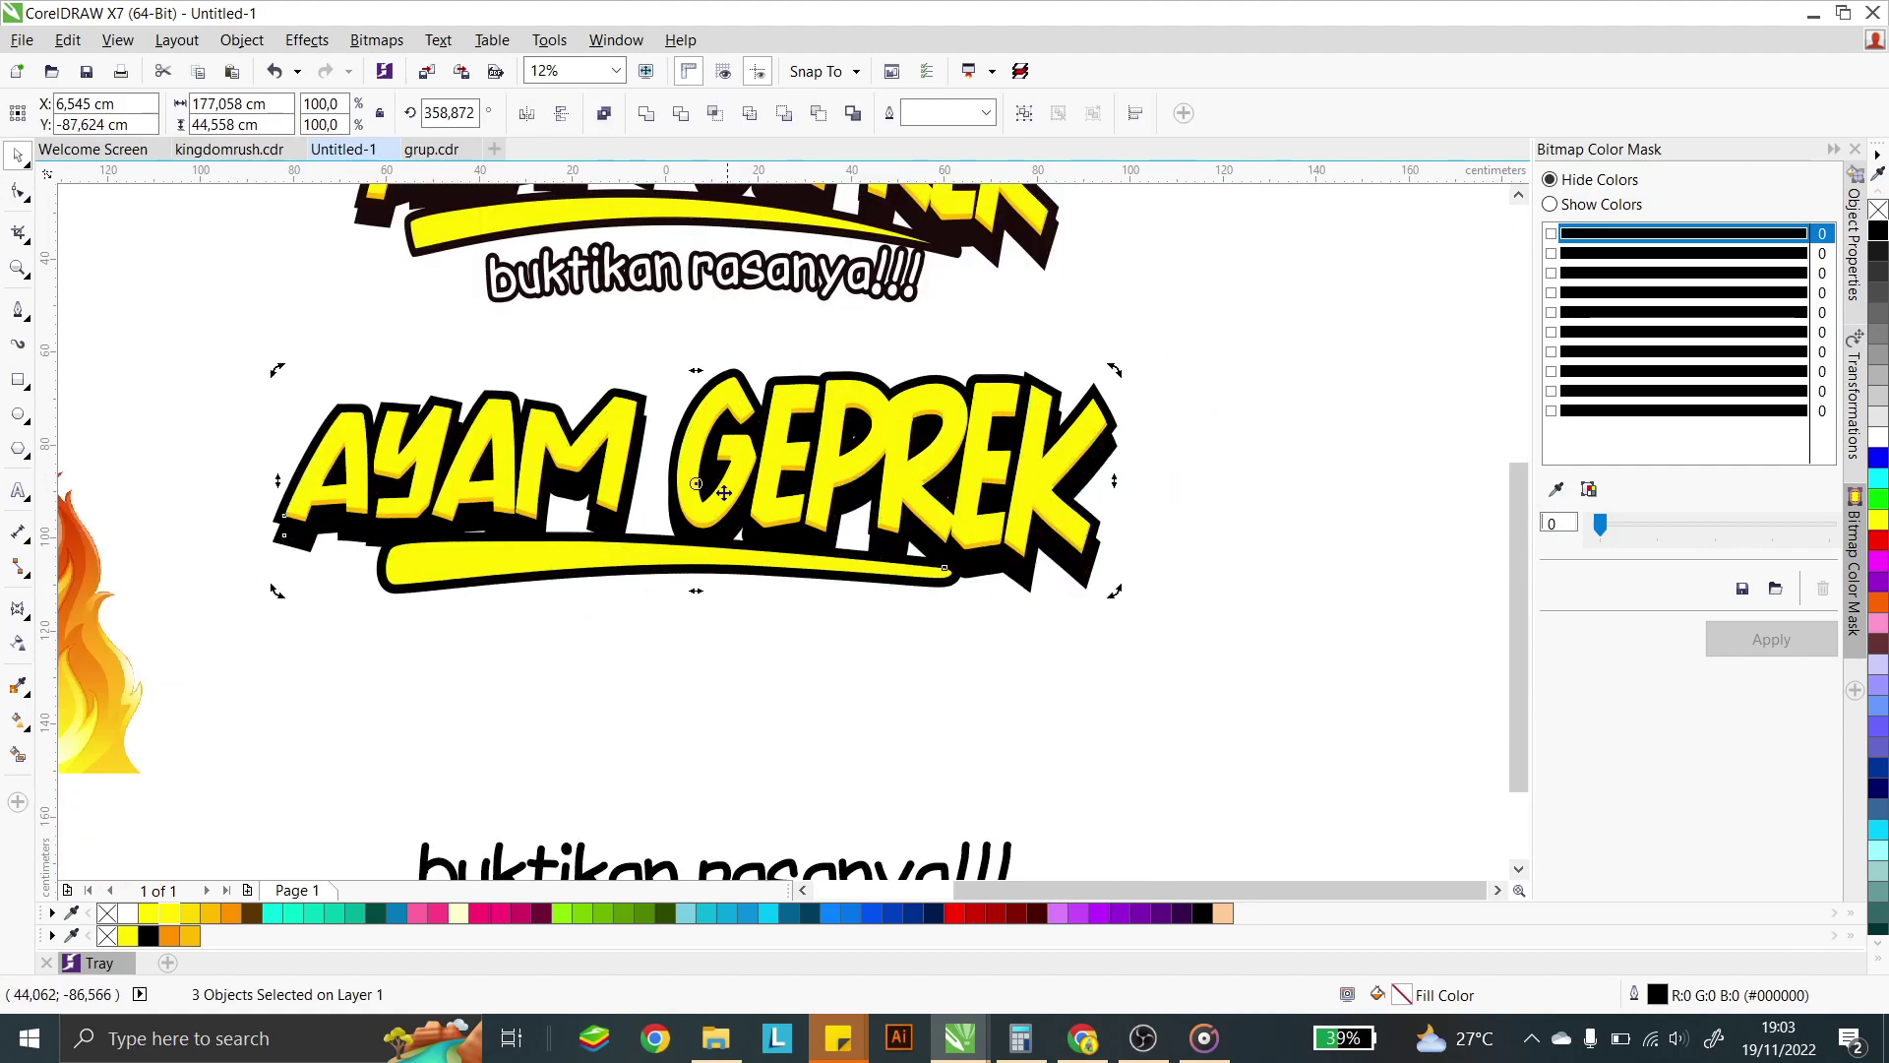
scroll(713, 495, down, 1)
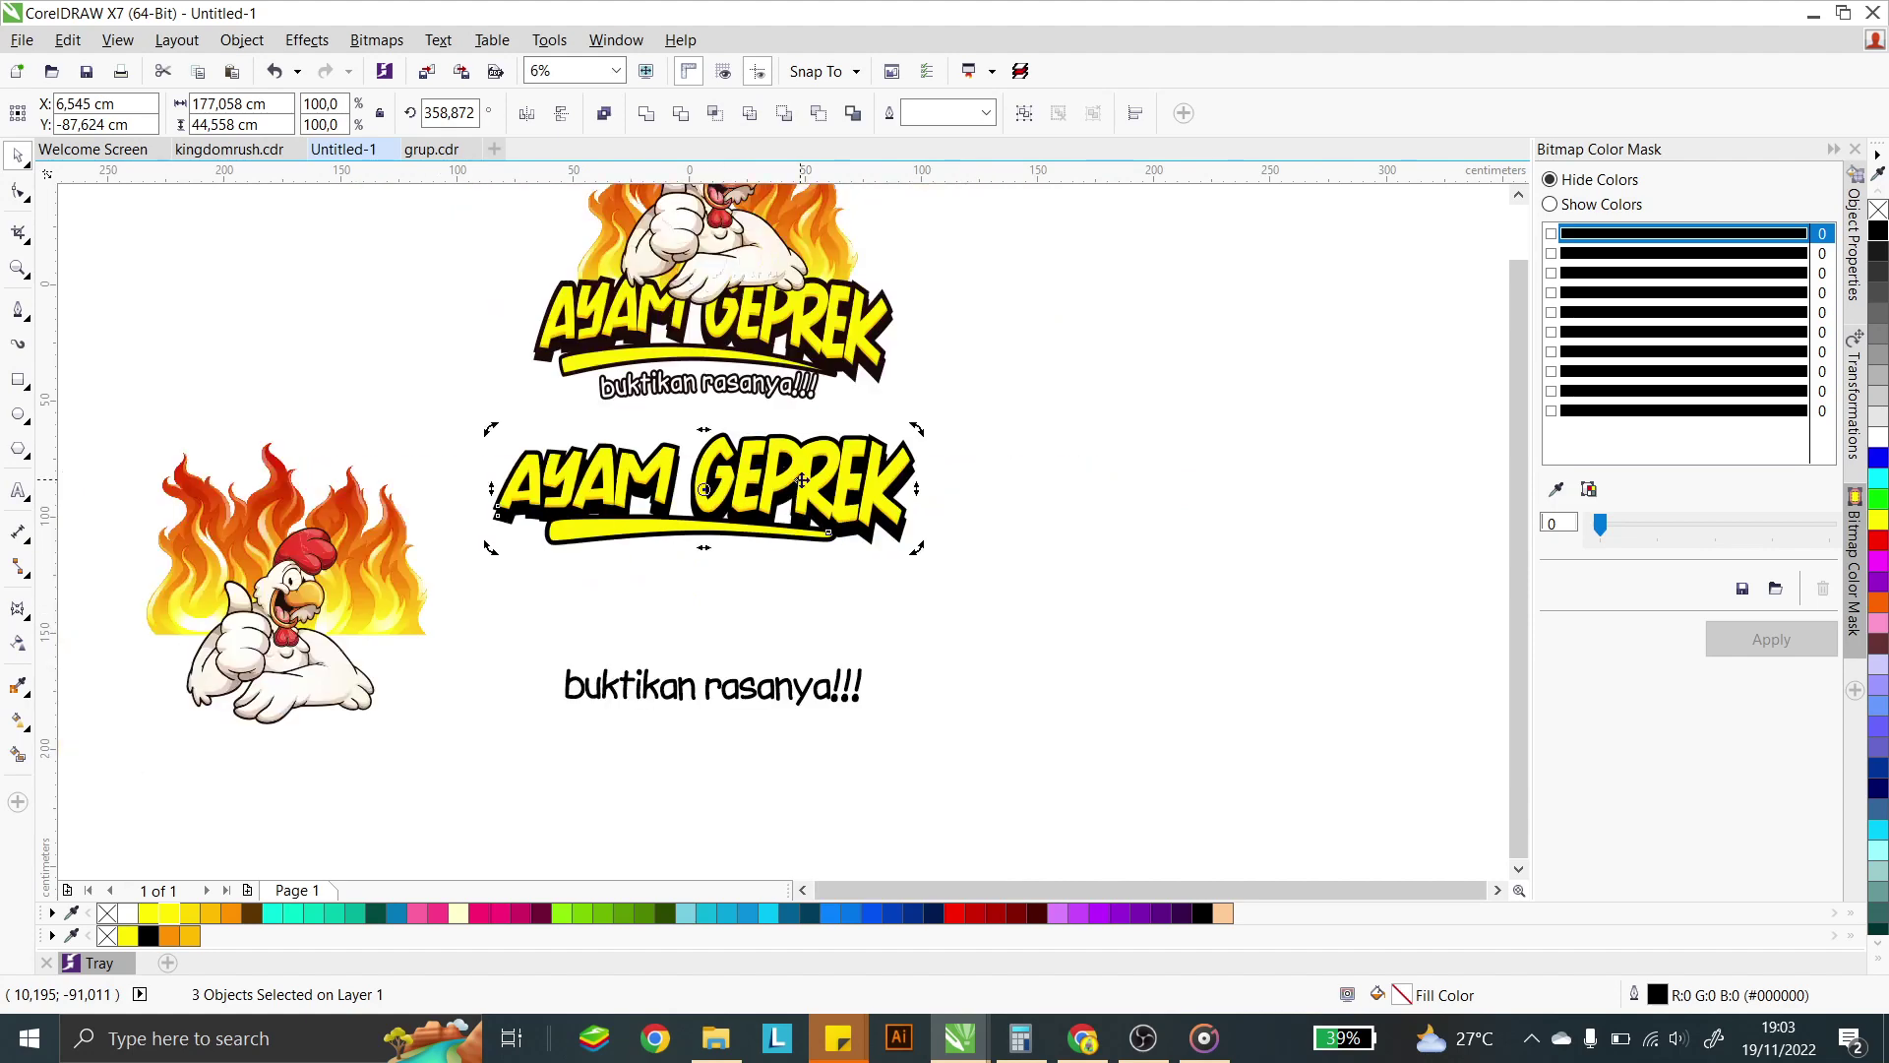
- Place the "buktikan rasanya!!!" tagline under the swoosh at about 99 cm wide and fill it with white
click(745, 686)
drag(744, 685, 739, 569)
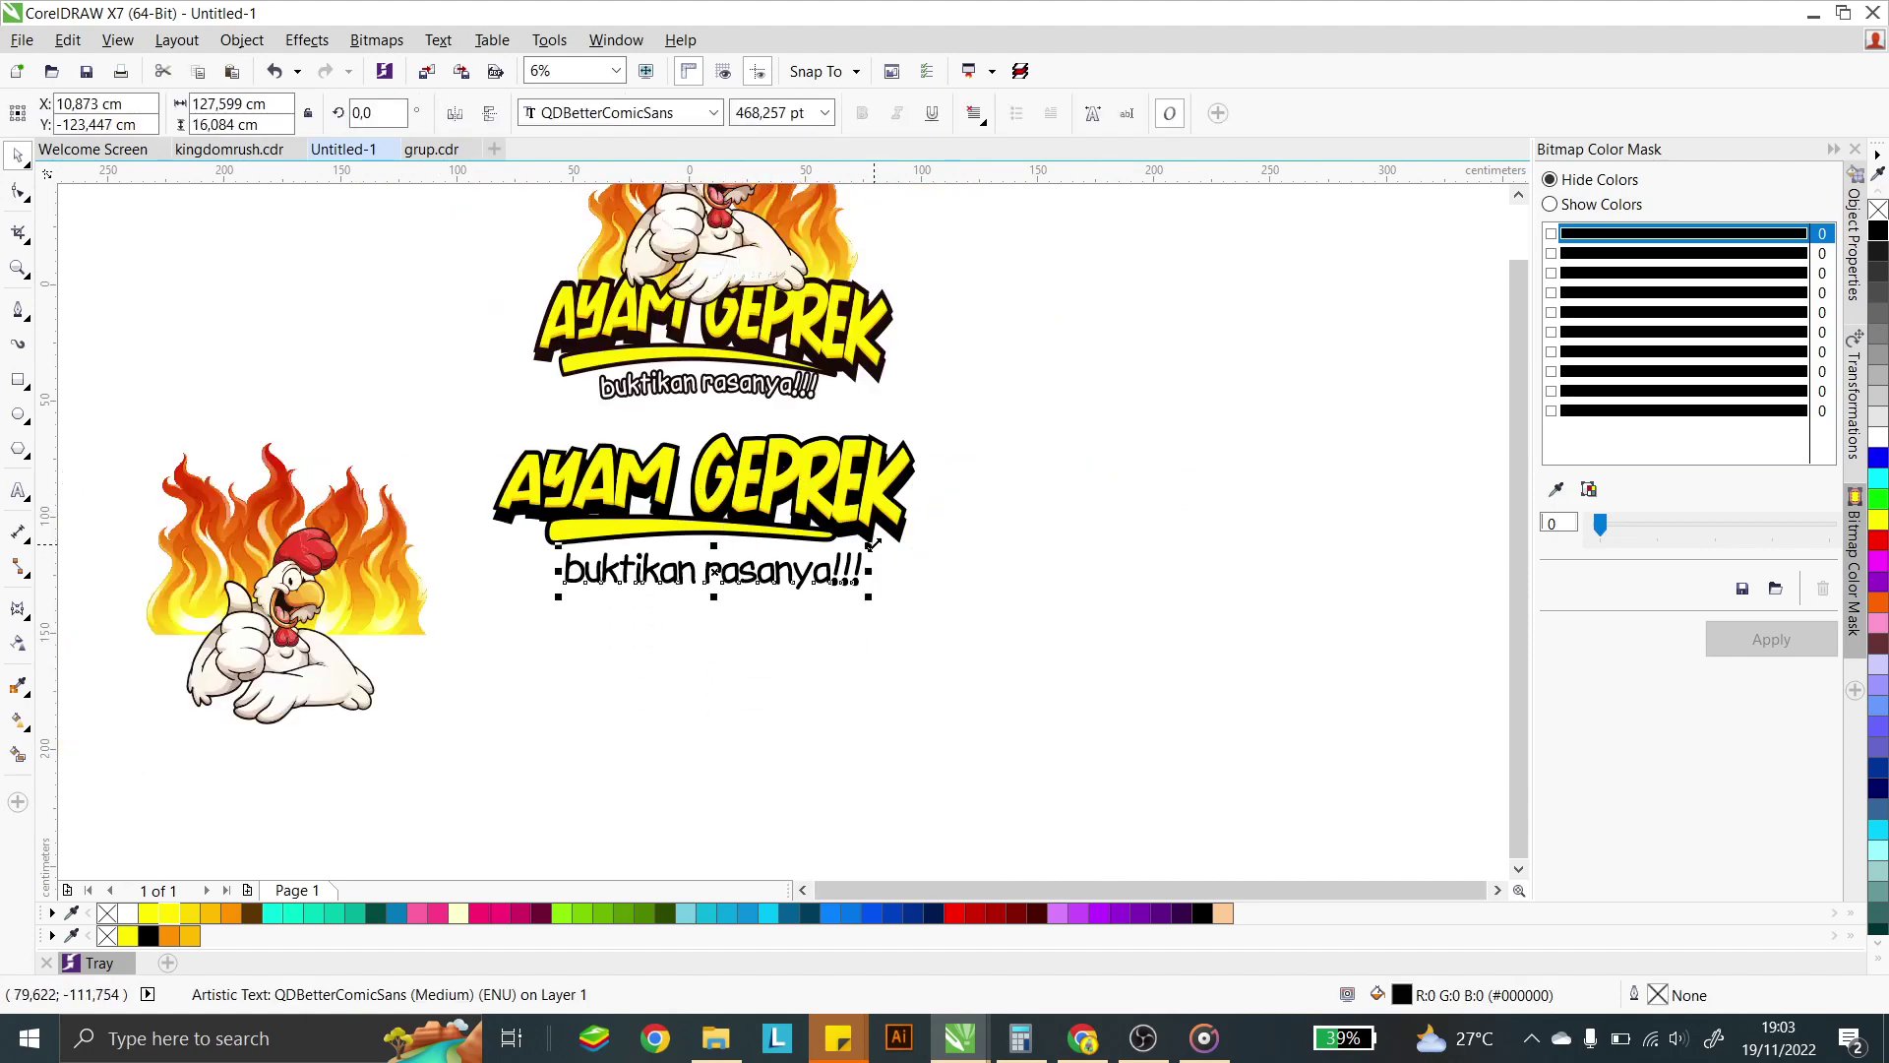
drag(871, 544, 837, 548)
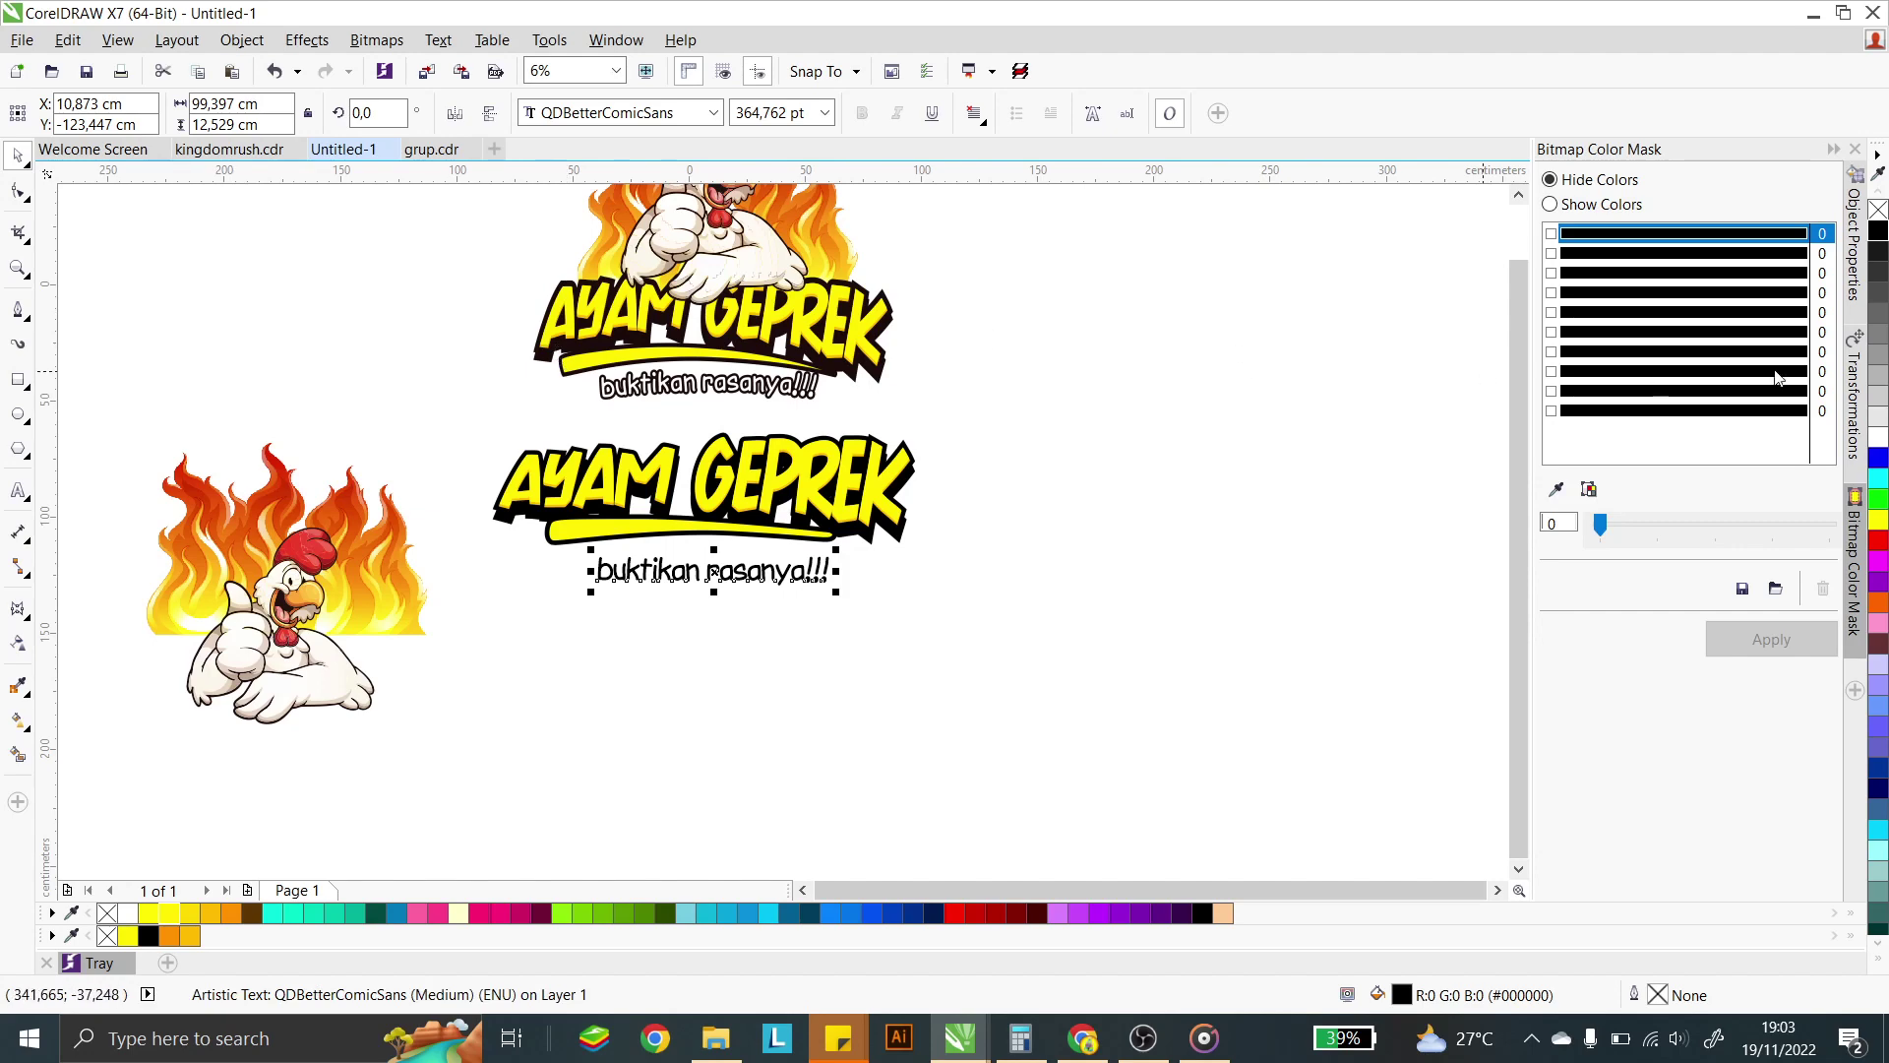
click(1879, 436)
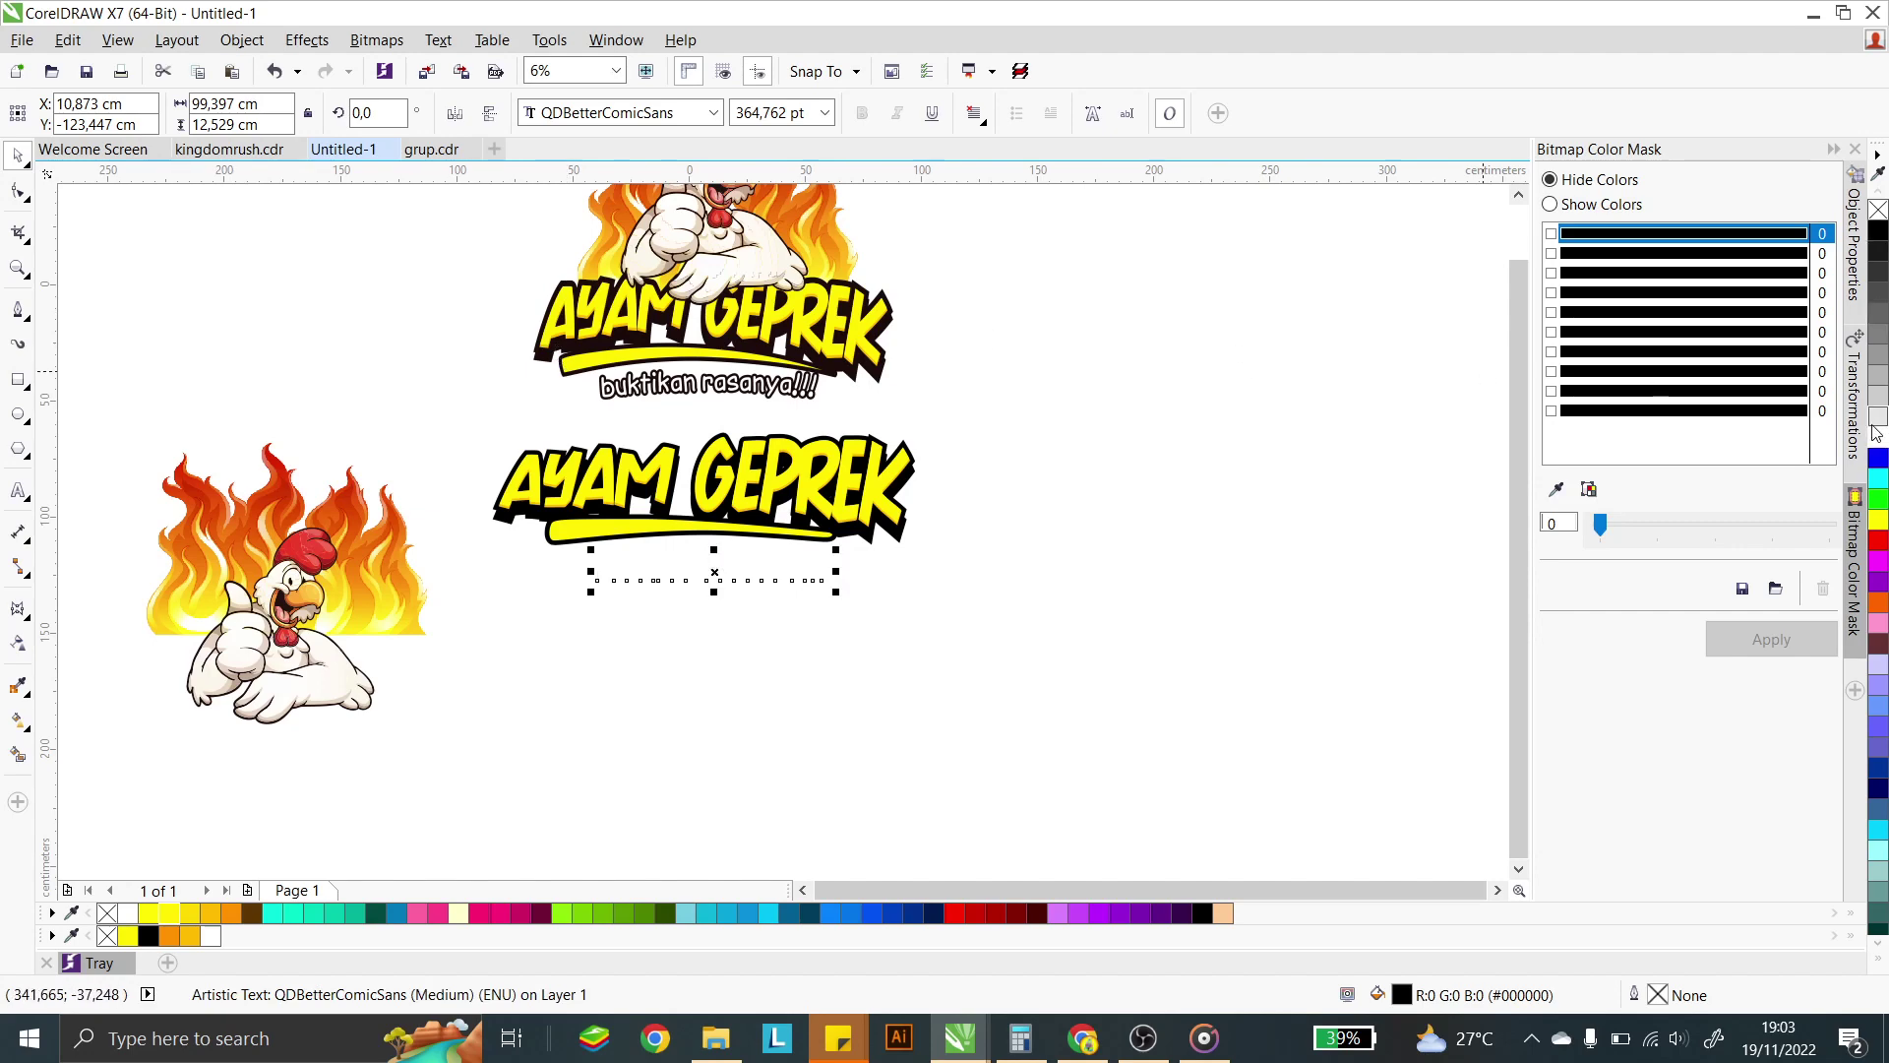
- Give the tagline a 0.5 cm black outline with rounded corners, placed behind the fill and scaled with the object
right_click(1879, 232)
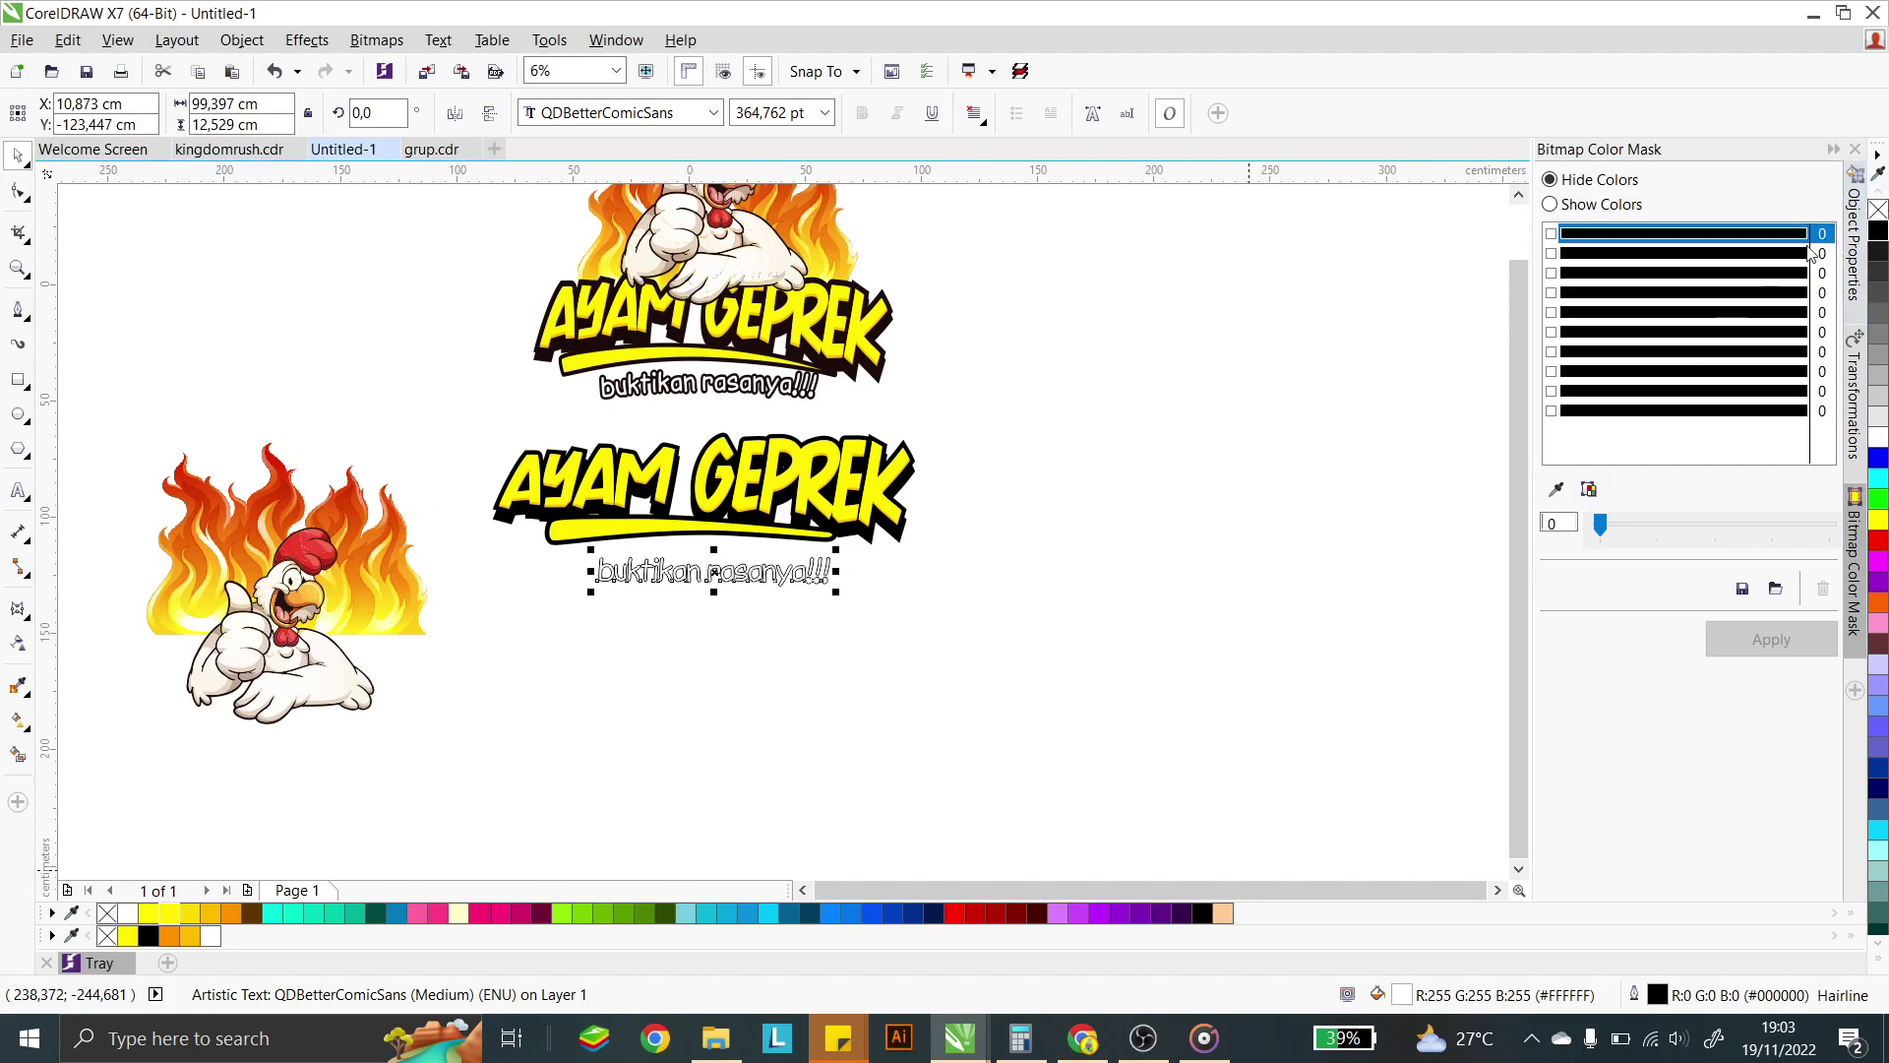
double_click(1654, 997)
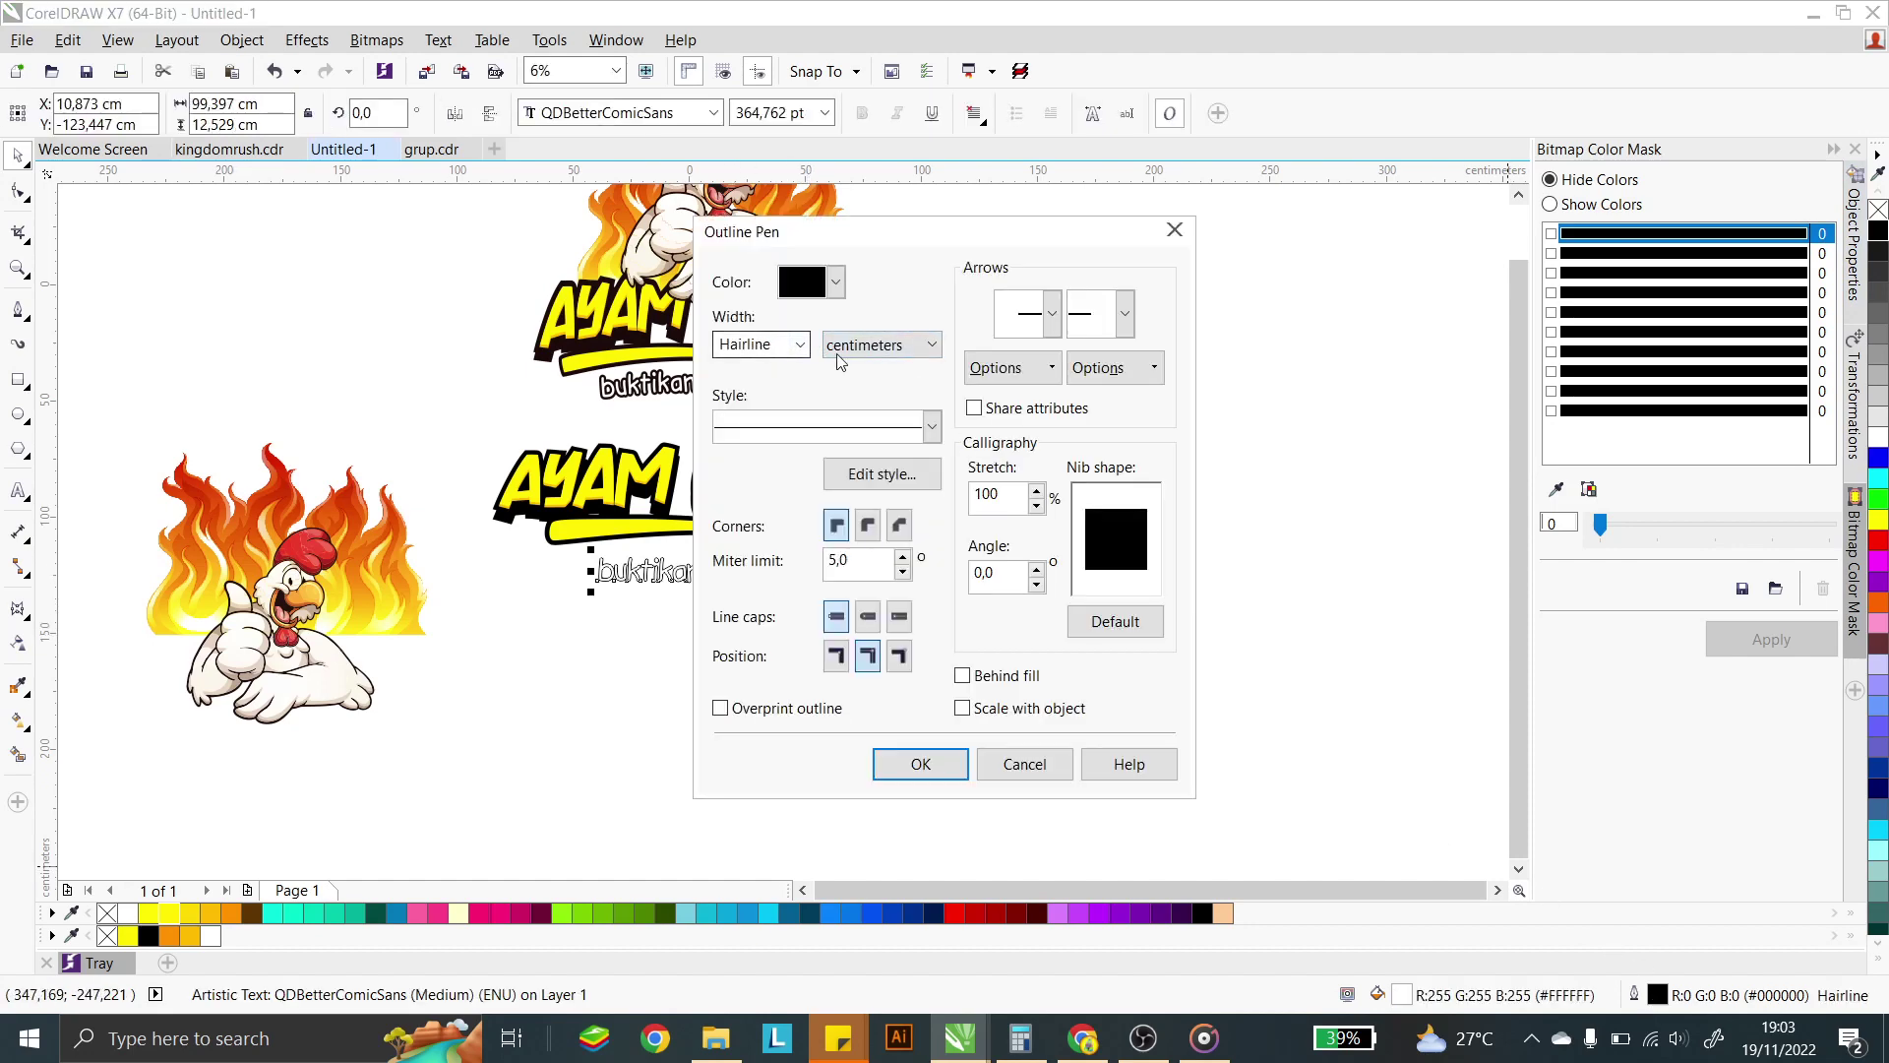
click(799, 345)
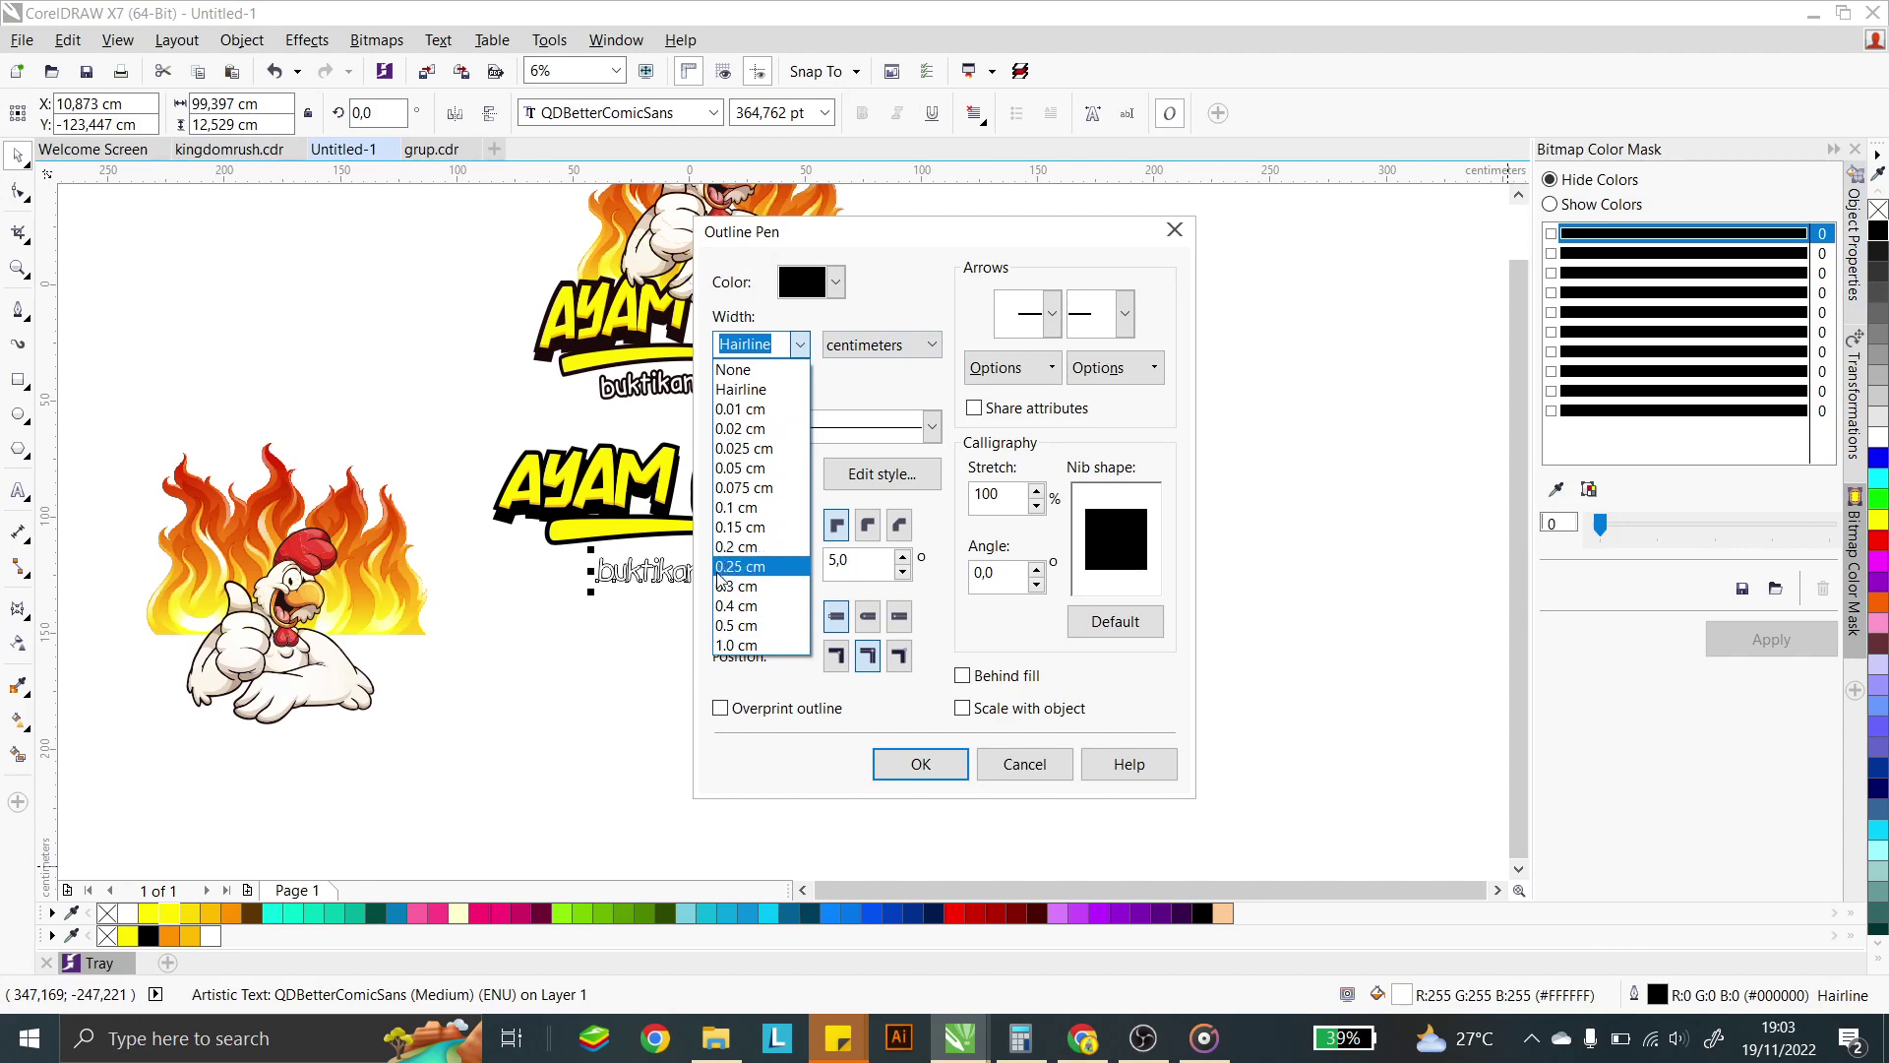
click(731, 625)
click(962, 675)
click(962, 707)
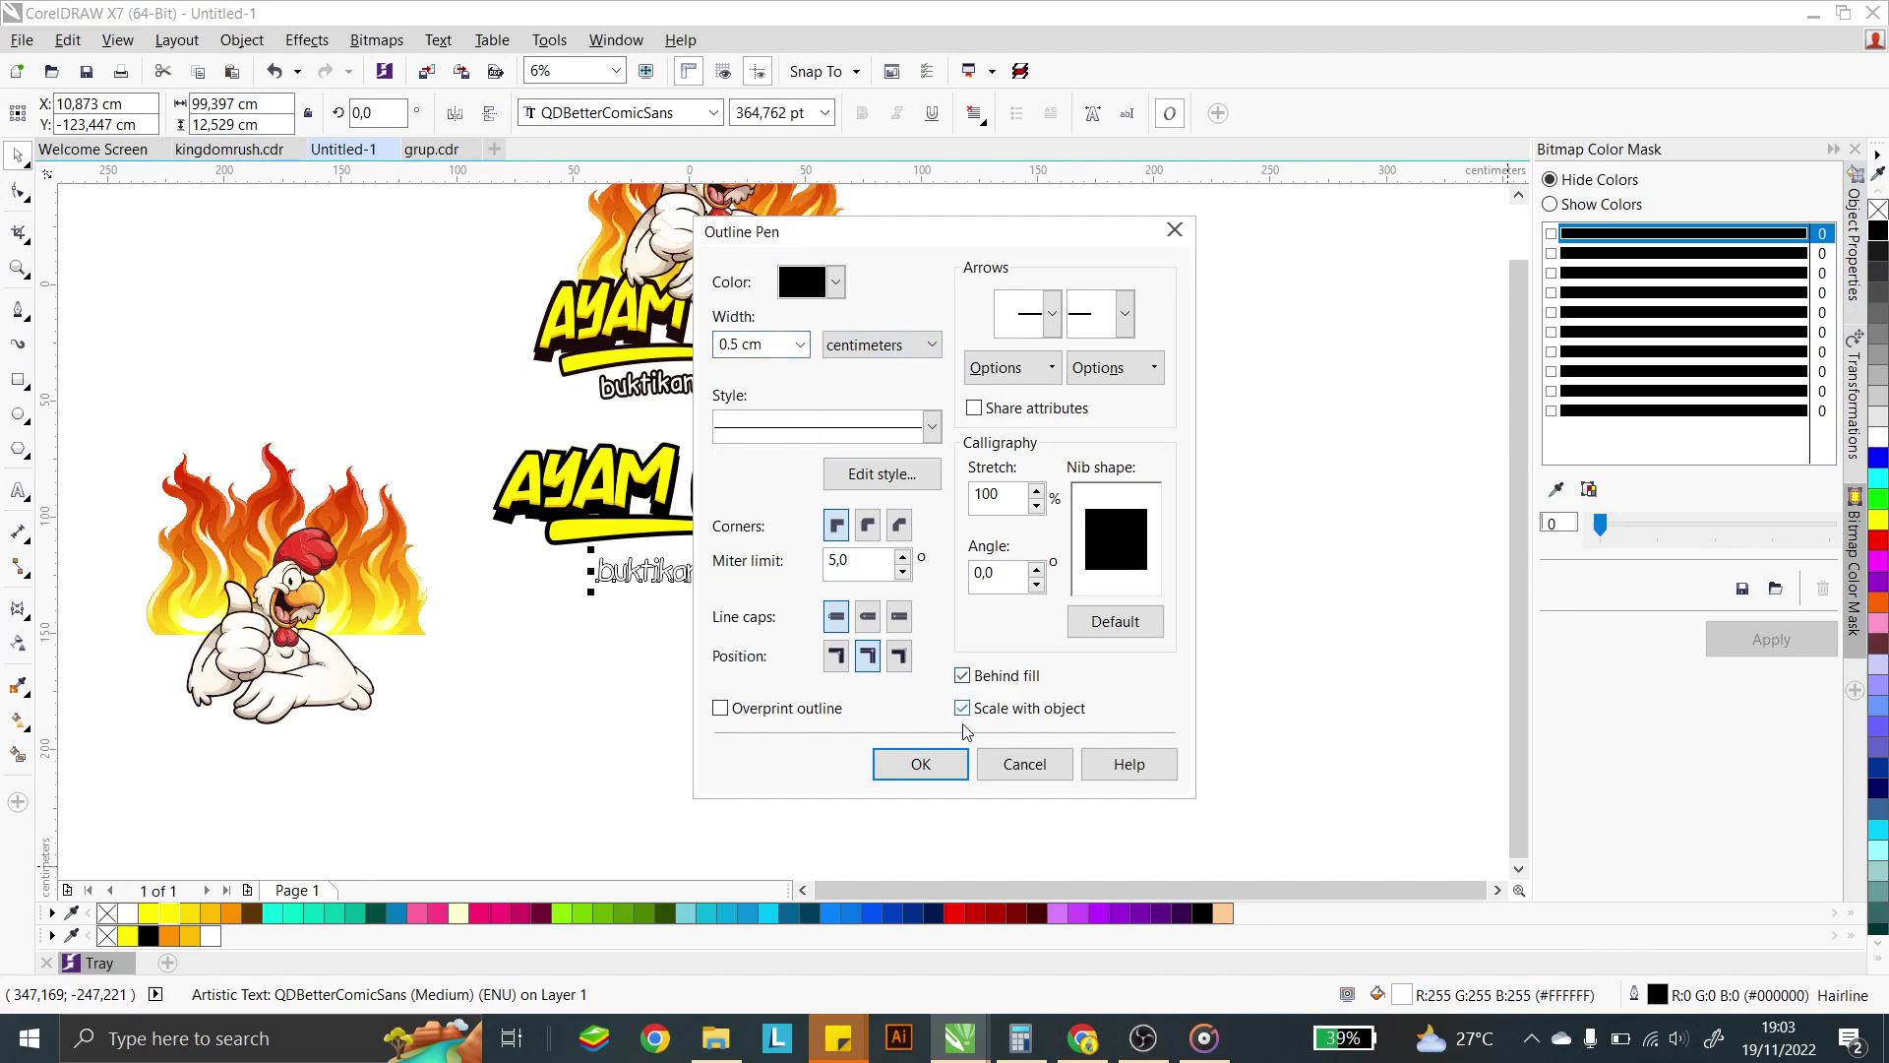
click(867, 525)
click(920, 764)
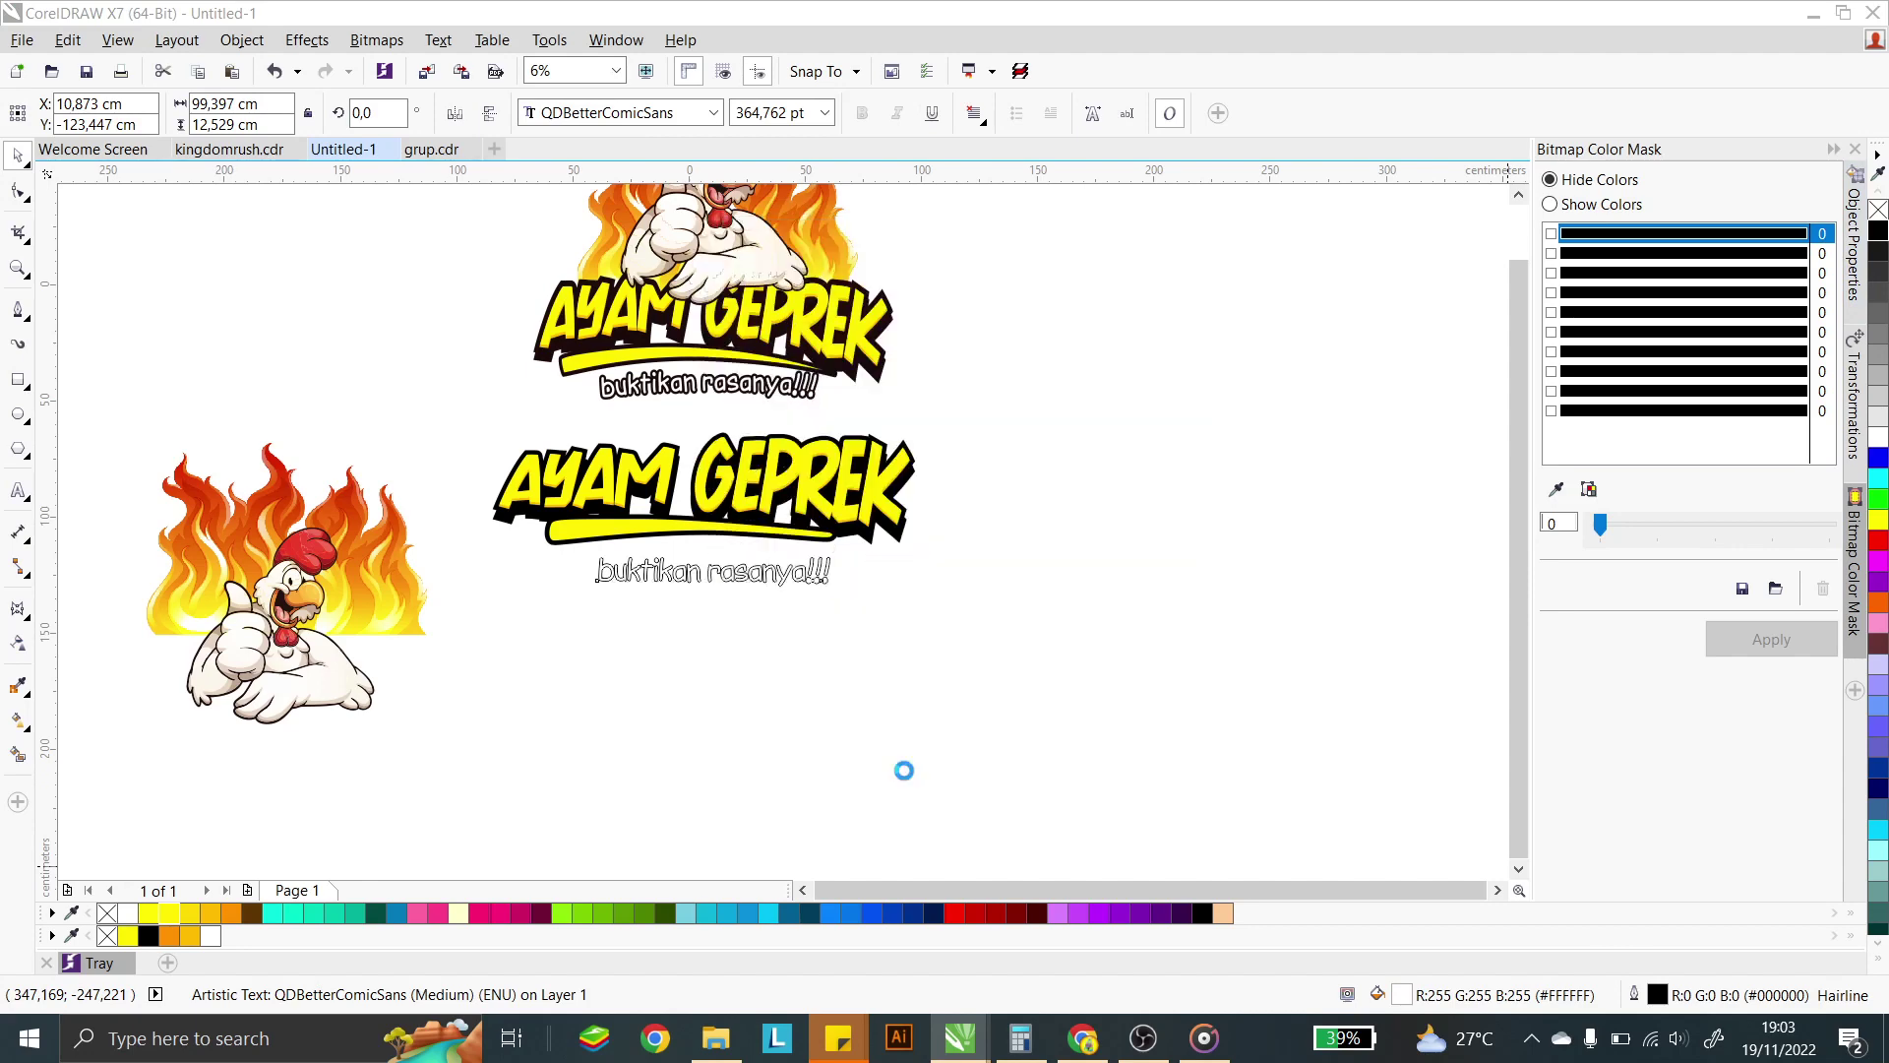
- Thicken the tagline's outline to 2 cm
scroll(669, 551, up, 2)
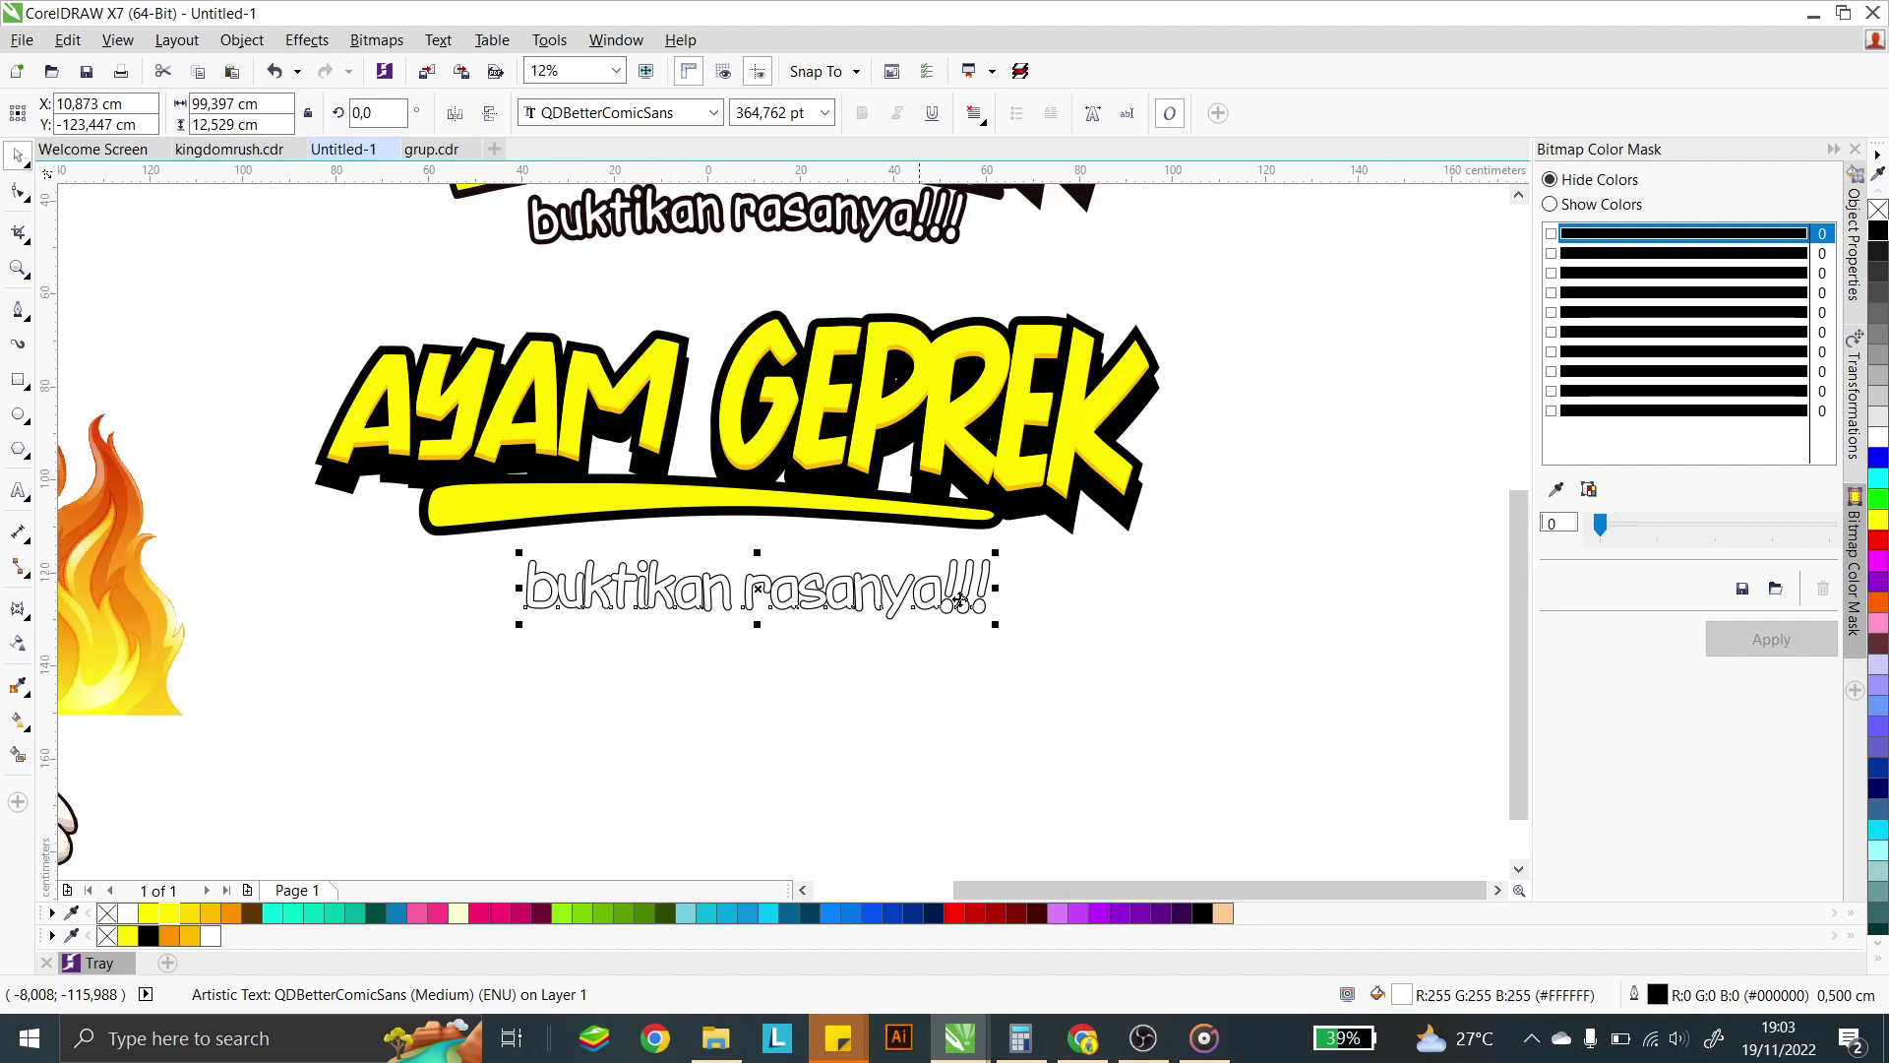
double_click(1661, 995)
double_click(743, 345)
text(2)
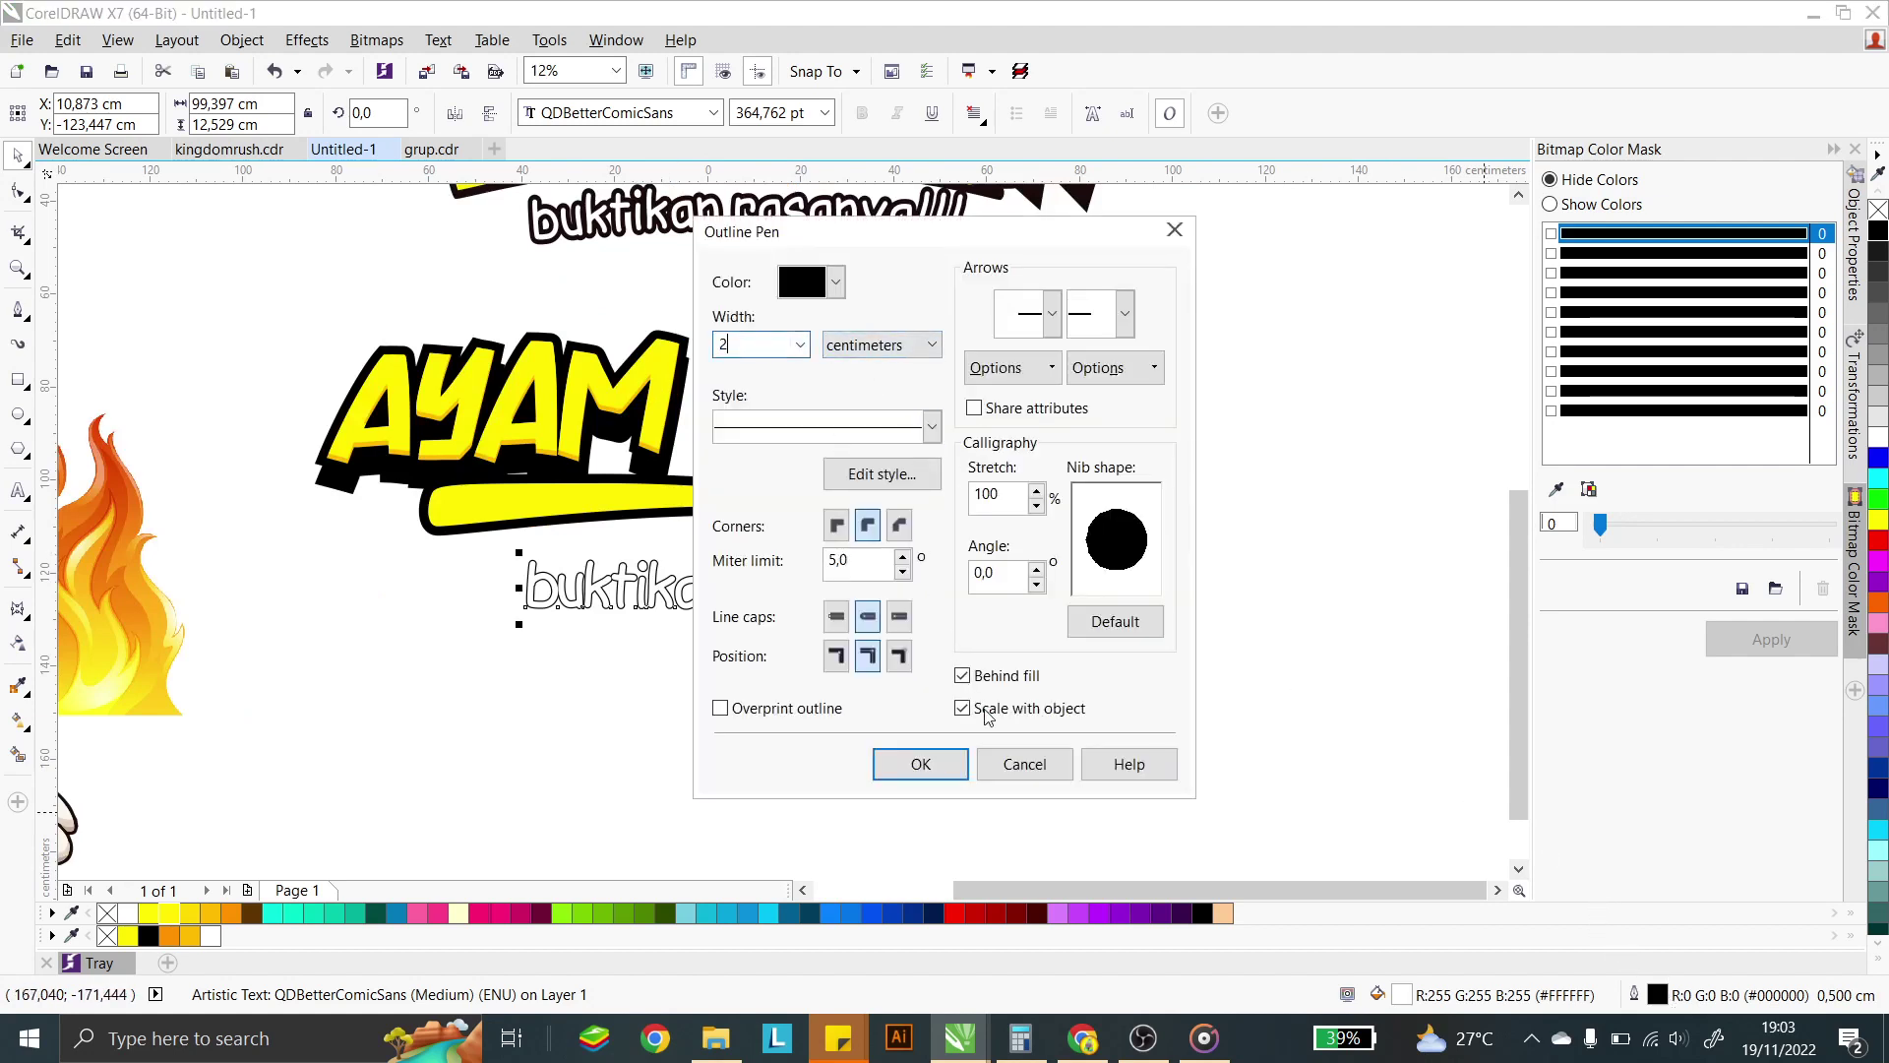
click(893, 763)
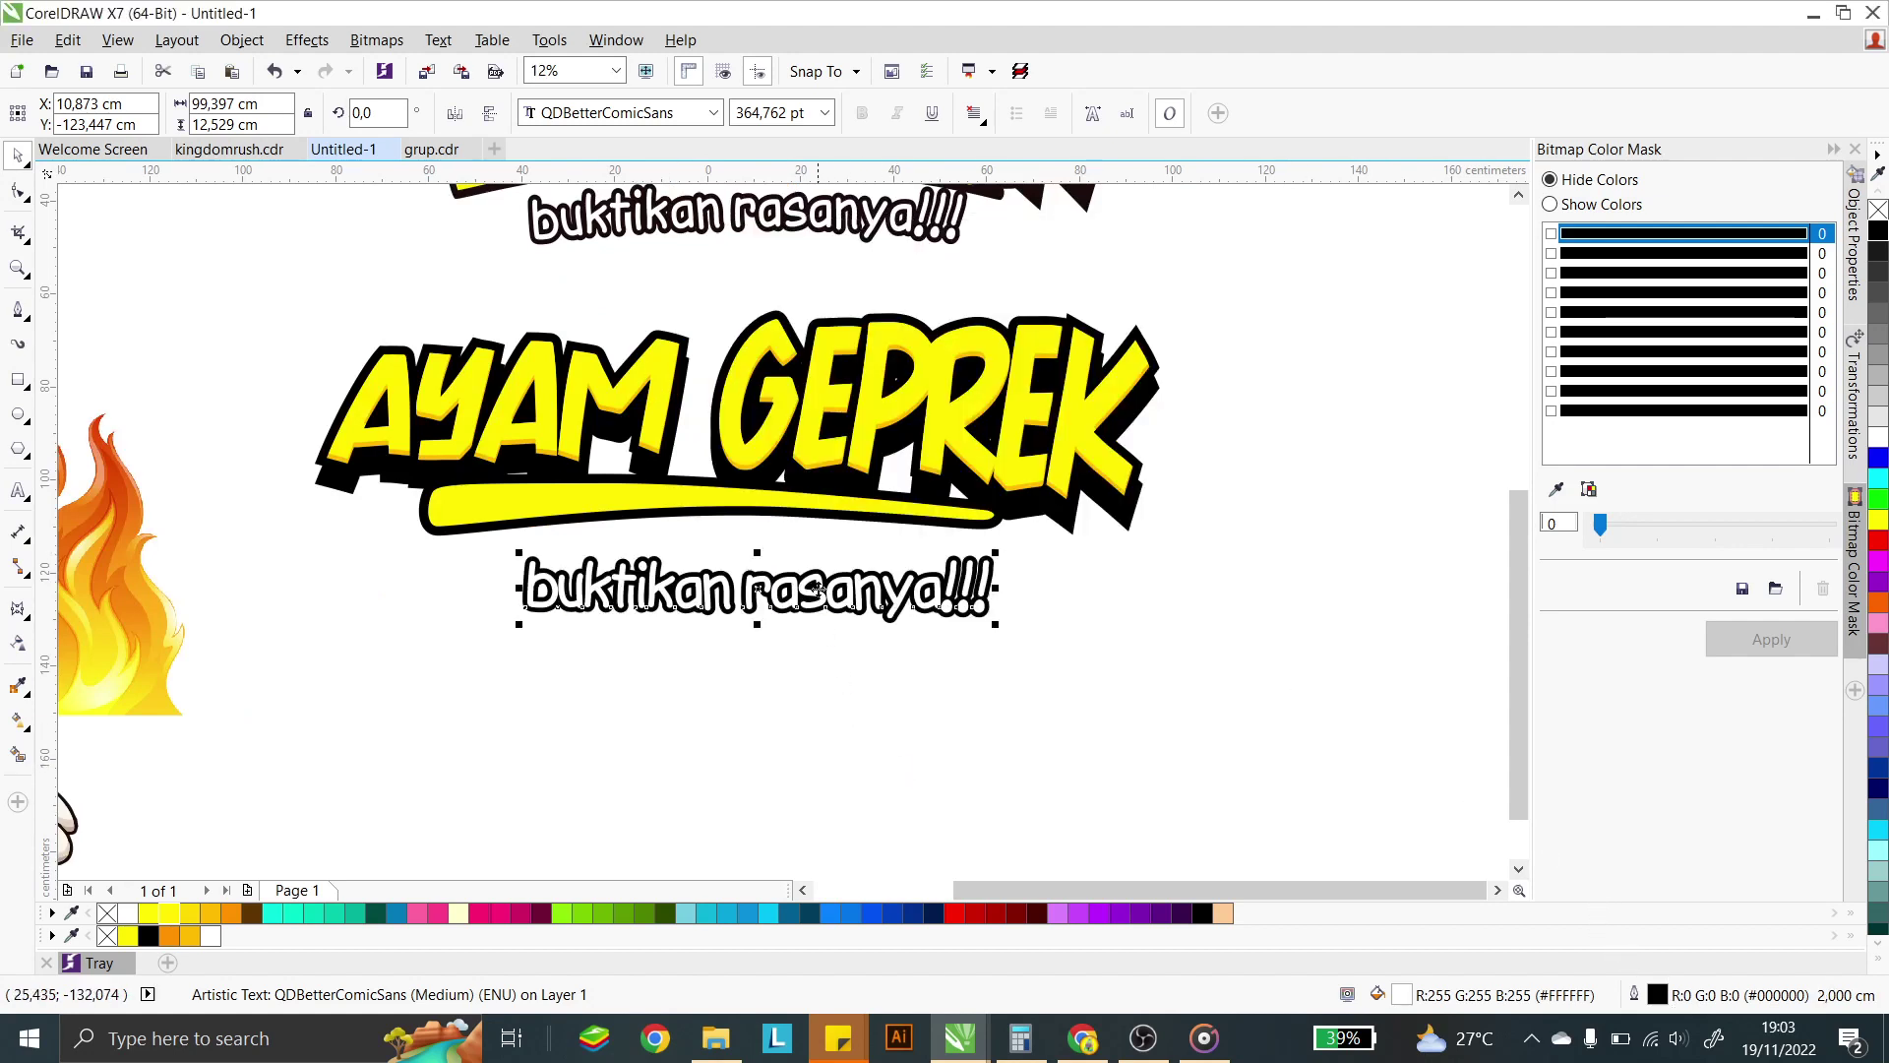
- Move the tagline up about 3.4 cm toward the swoosh and scale it down to about 91 cm wide
drag(819, 588, 819, 571)
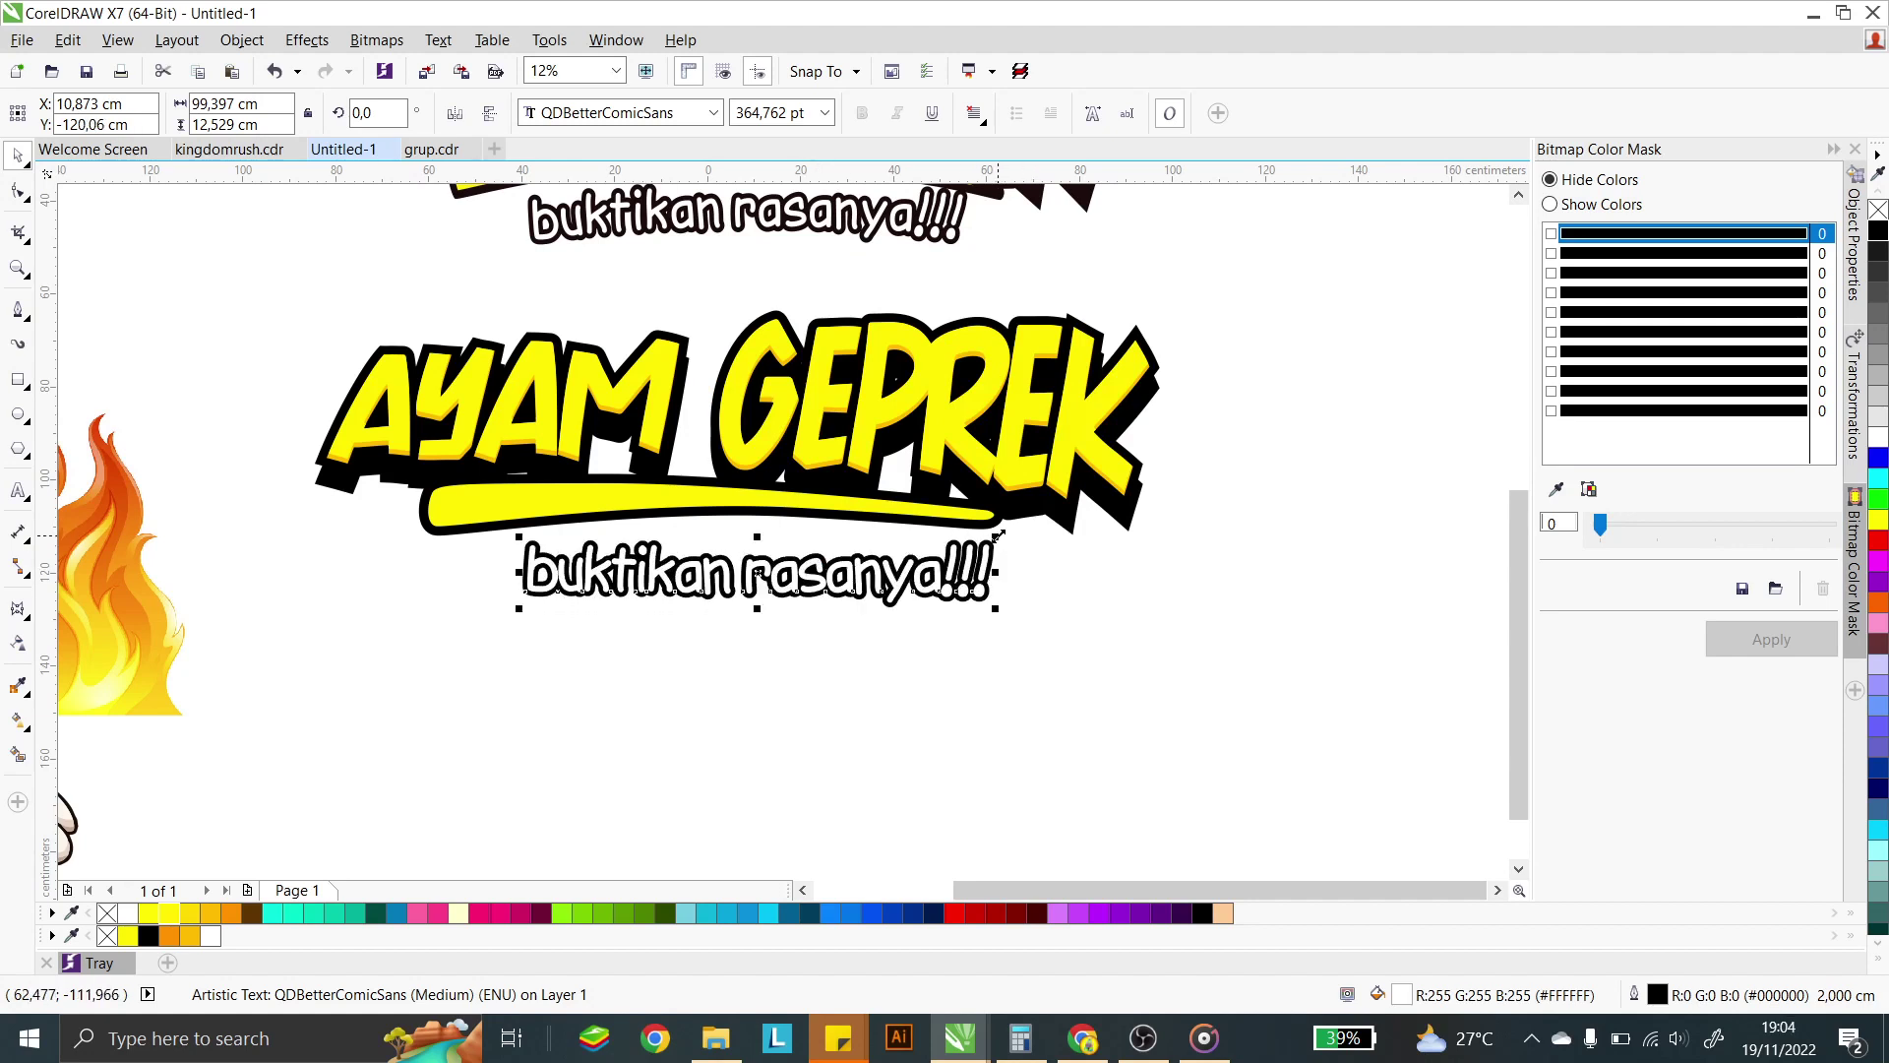
drag(998, 534, 980, 537)
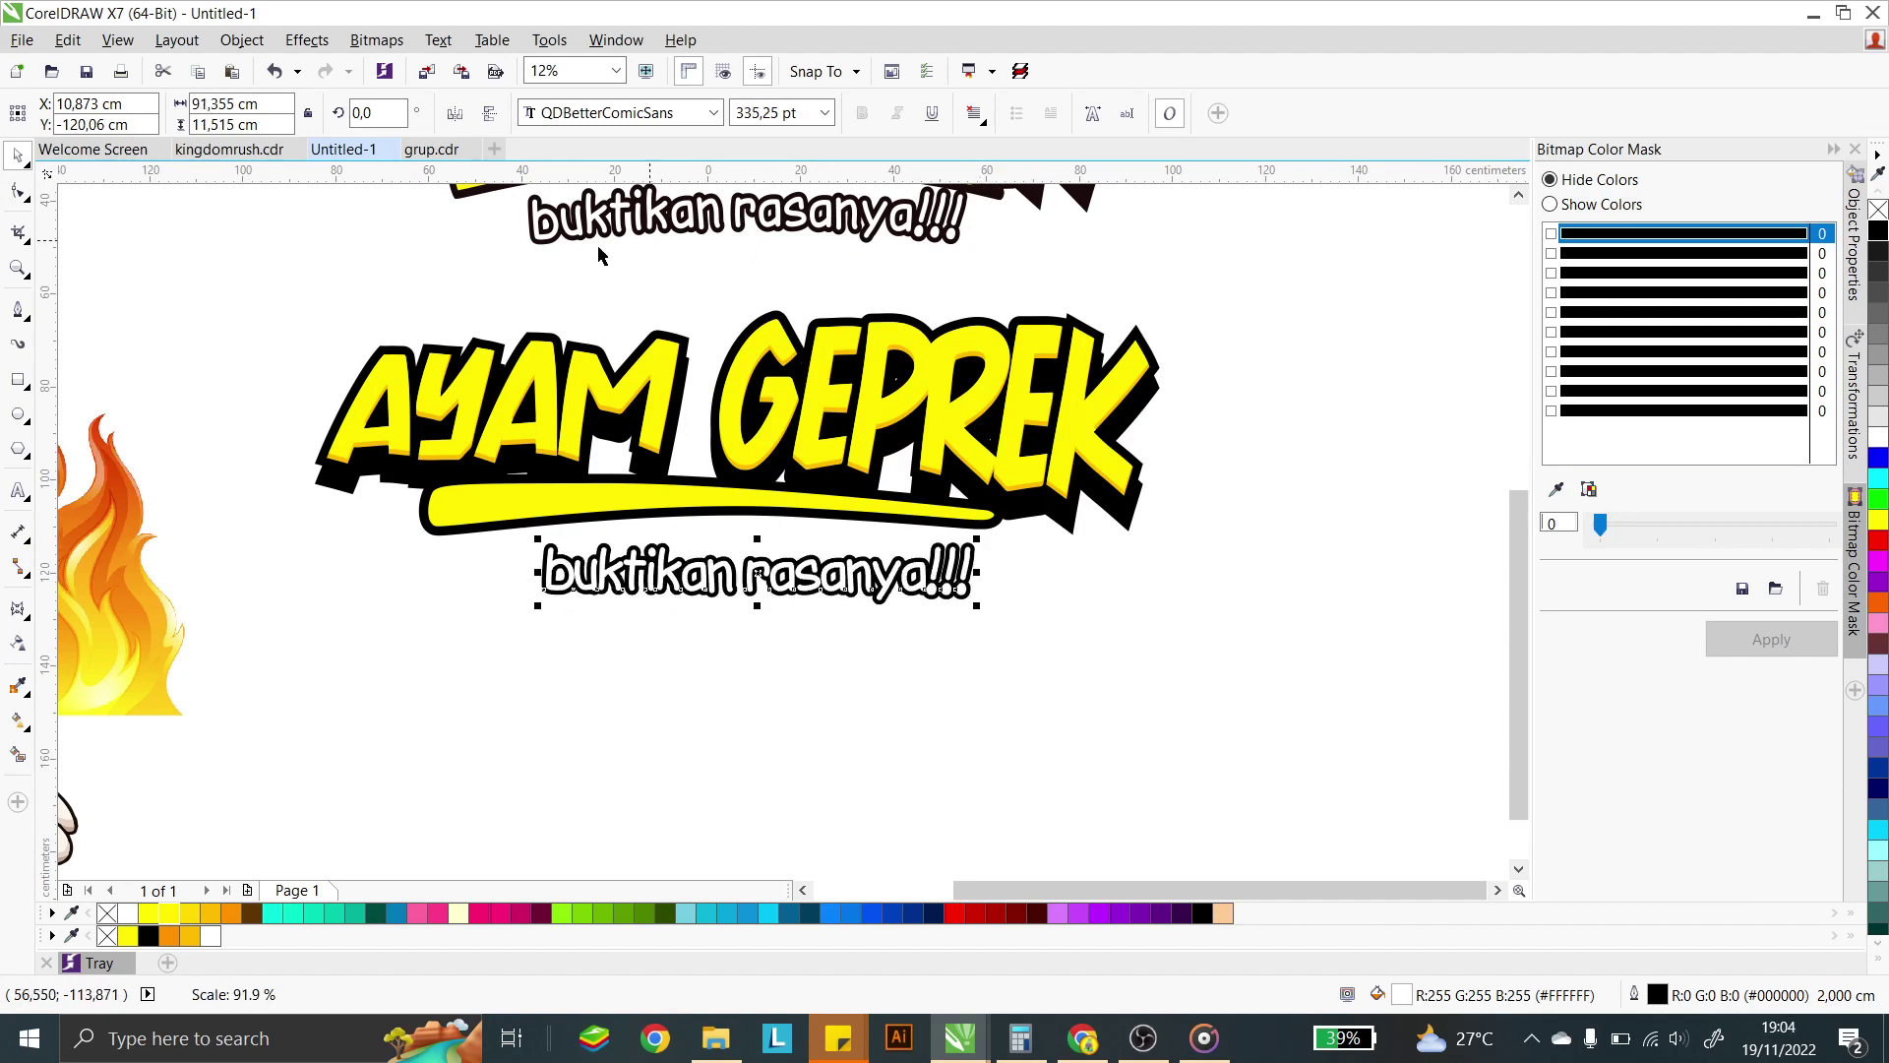
click(787, 274)
- Draw a wide ellipse about 198.5 by 42 cm and place it just below the tagline
click(22, 418)
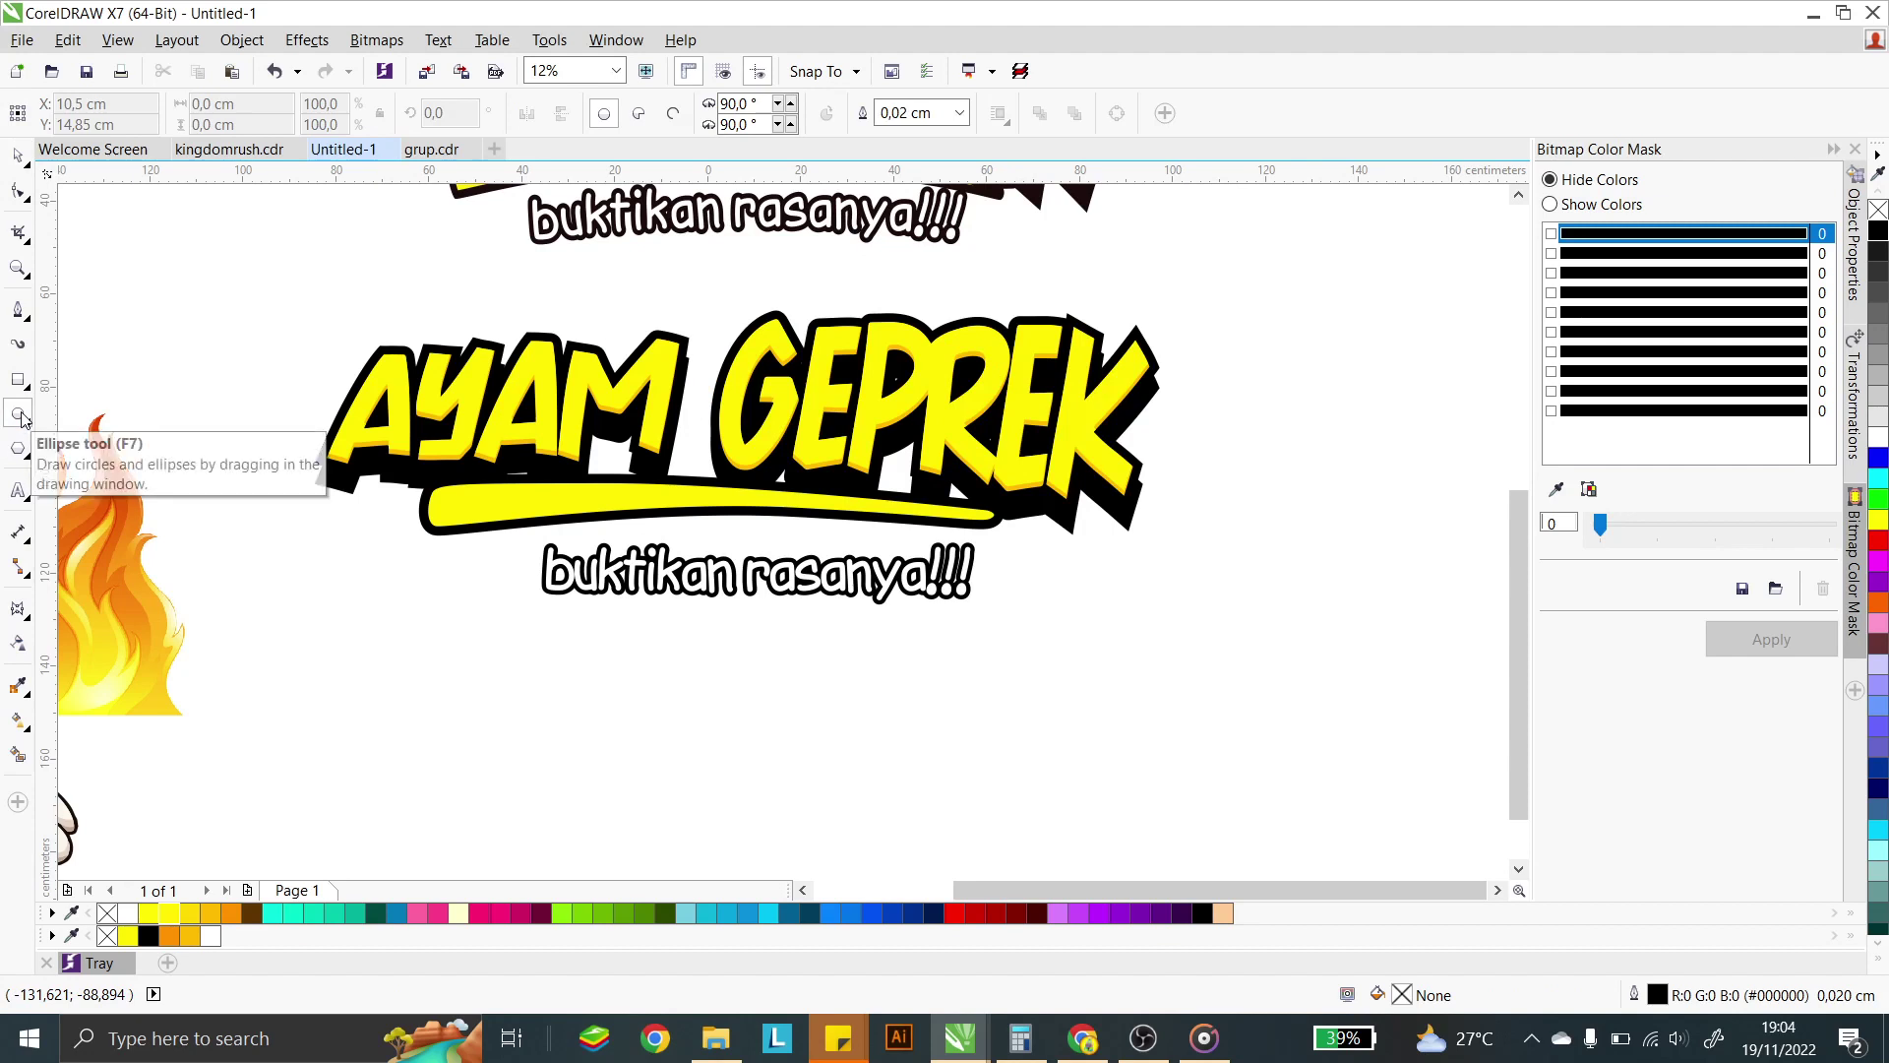
drag(479, 597, 1407, 798)
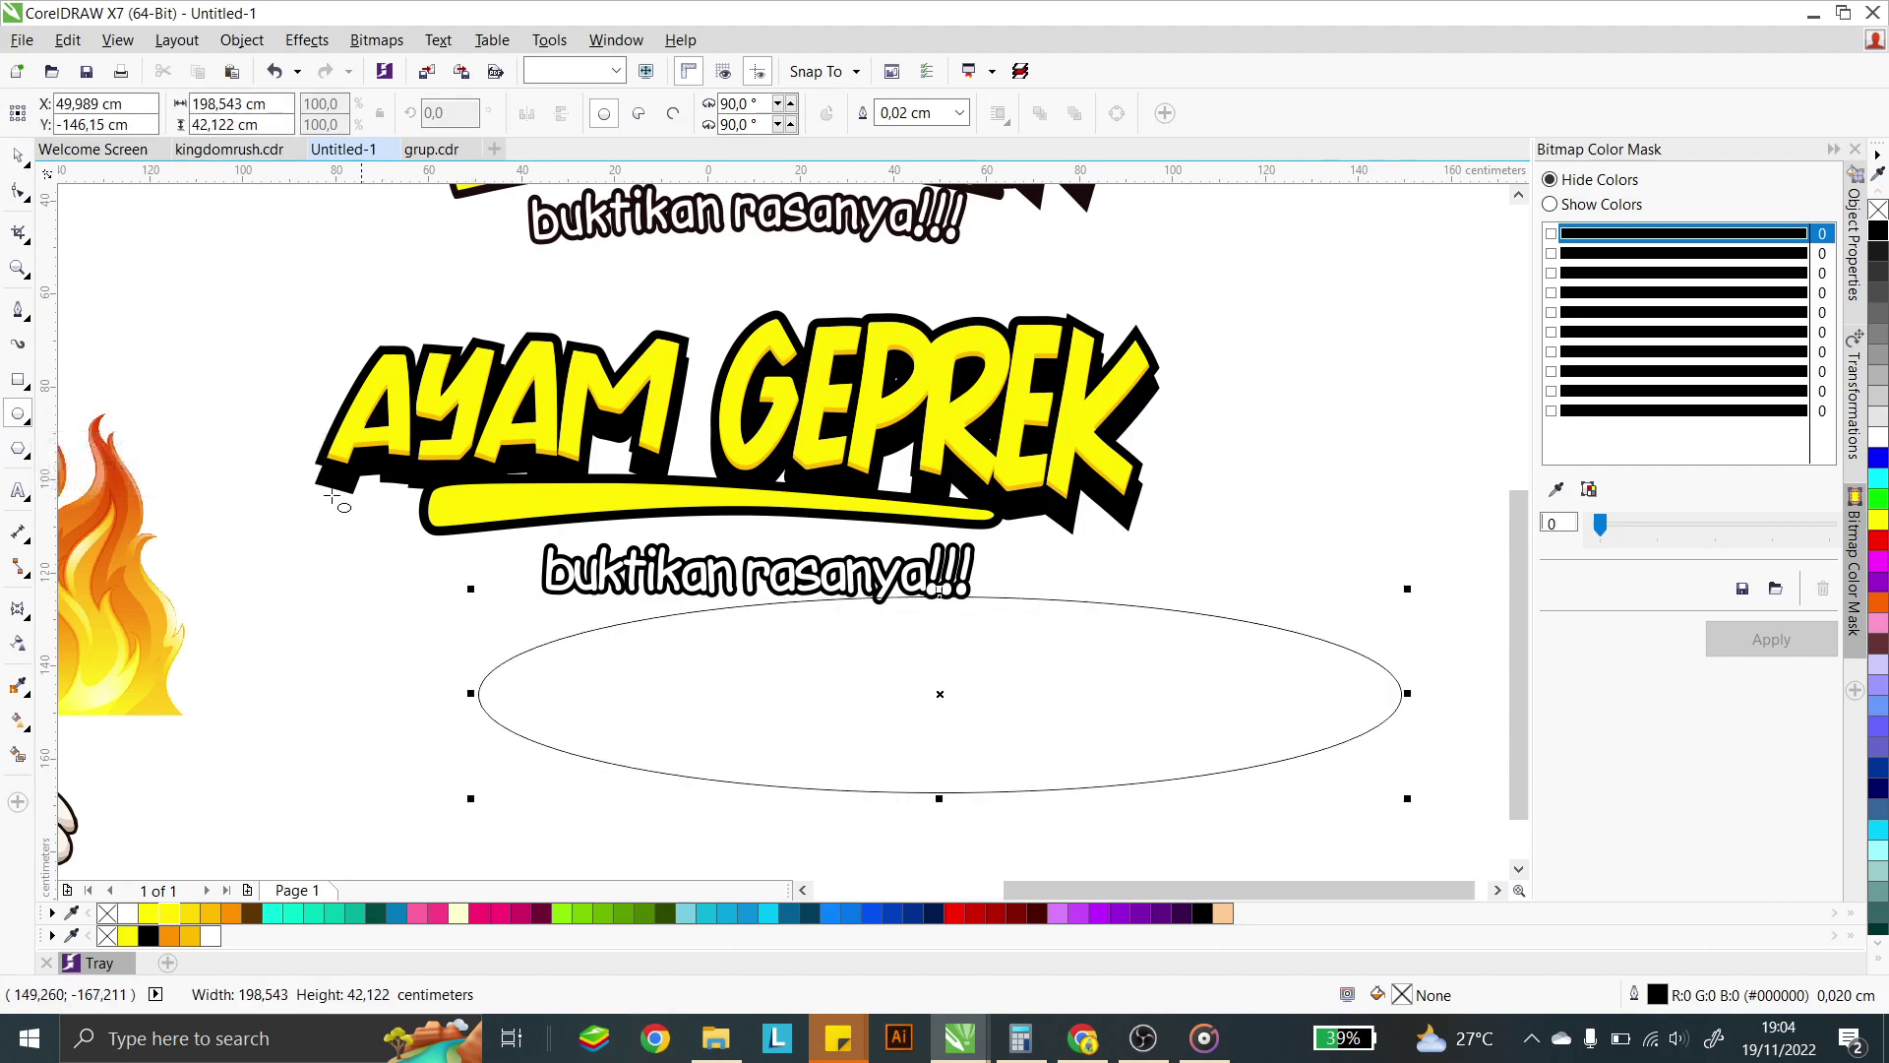
click(18, 156)
drag(1013, 734, 862, 770)
- Fit the tagline to the ellipse's path, centred along its upper edge
click(871, 598)
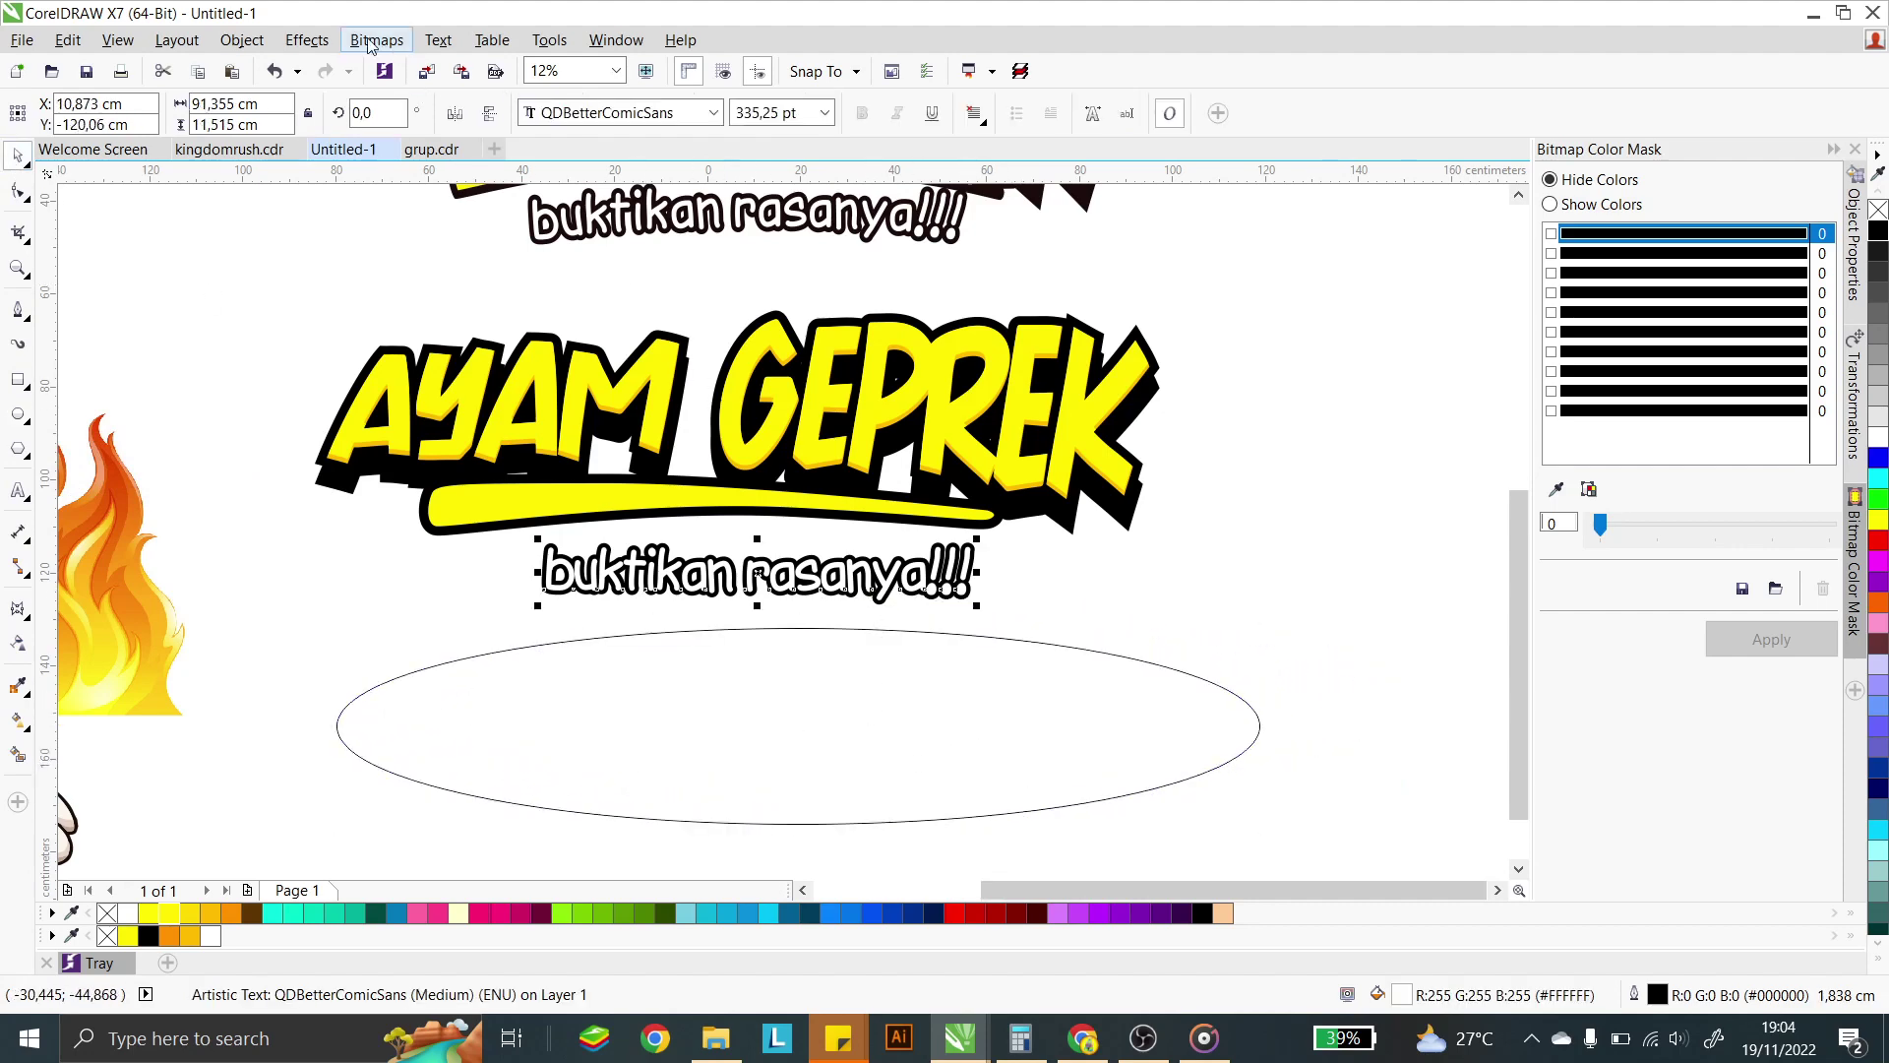
click(306, 40)
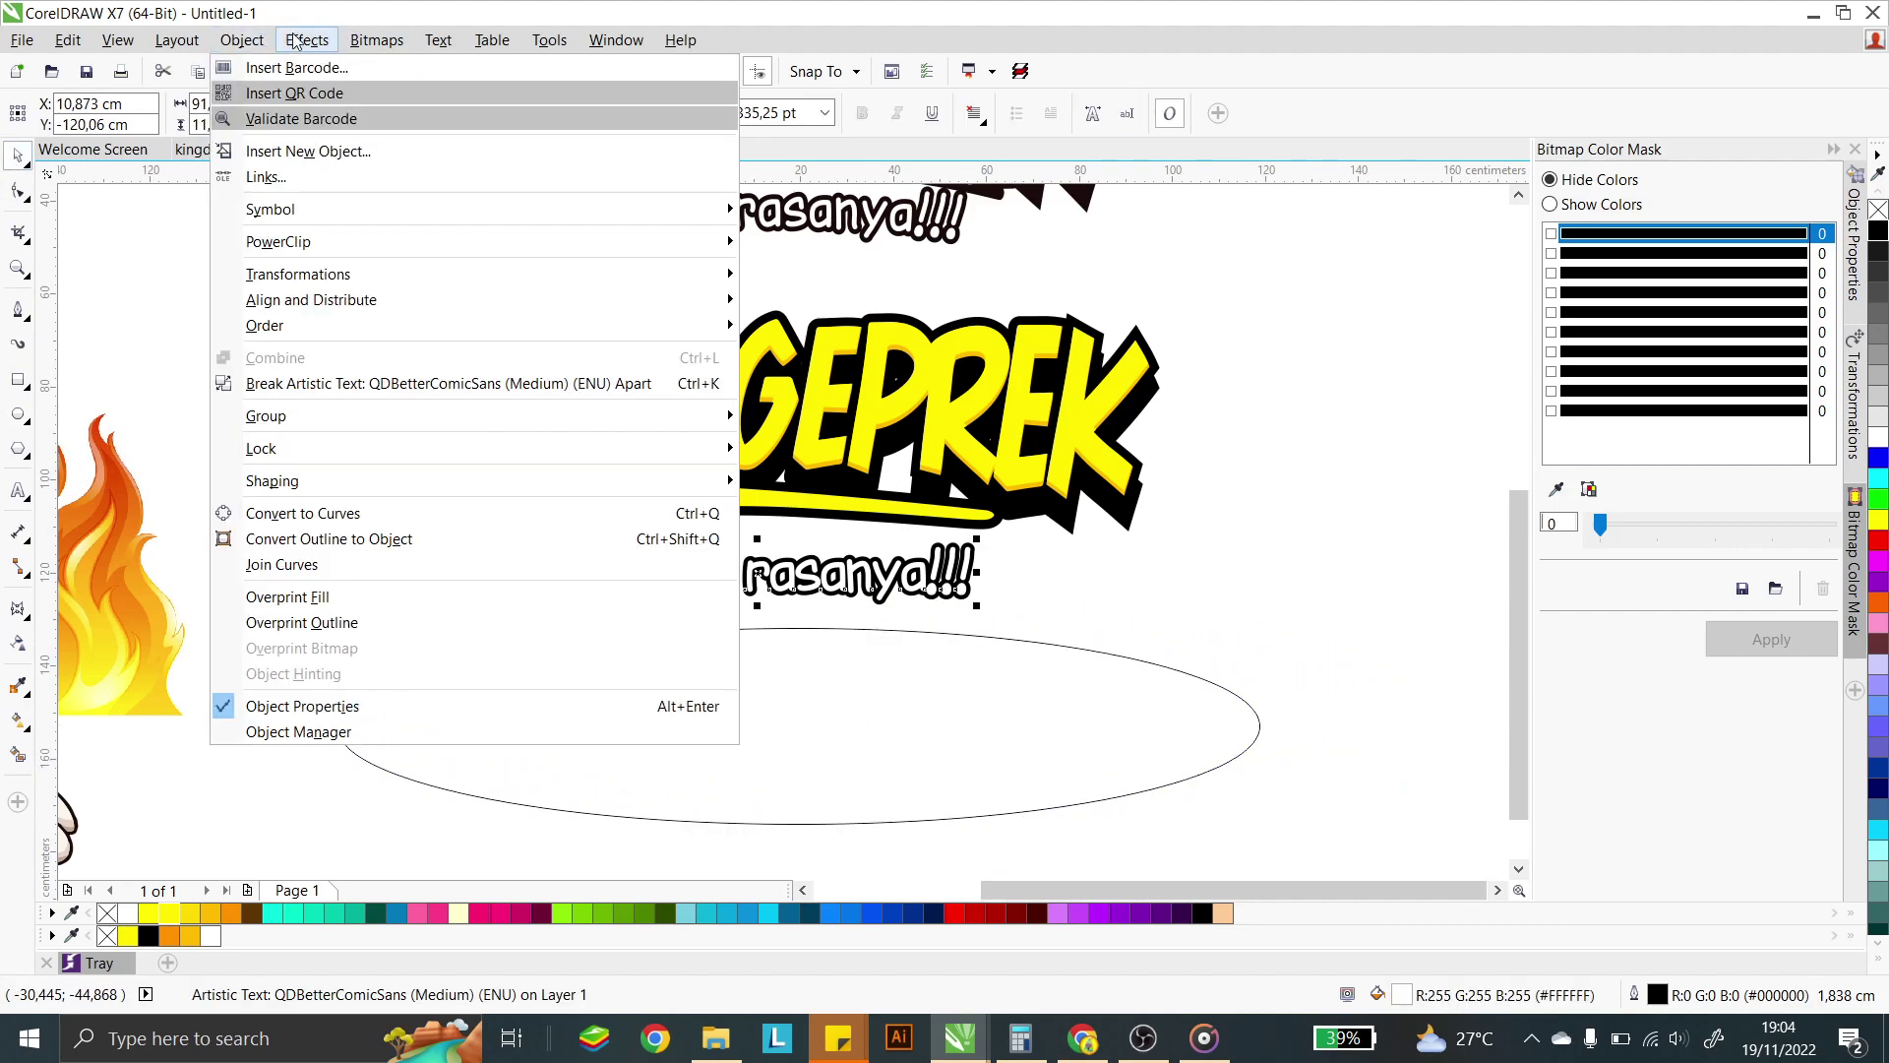
mouse_move(438, 44)
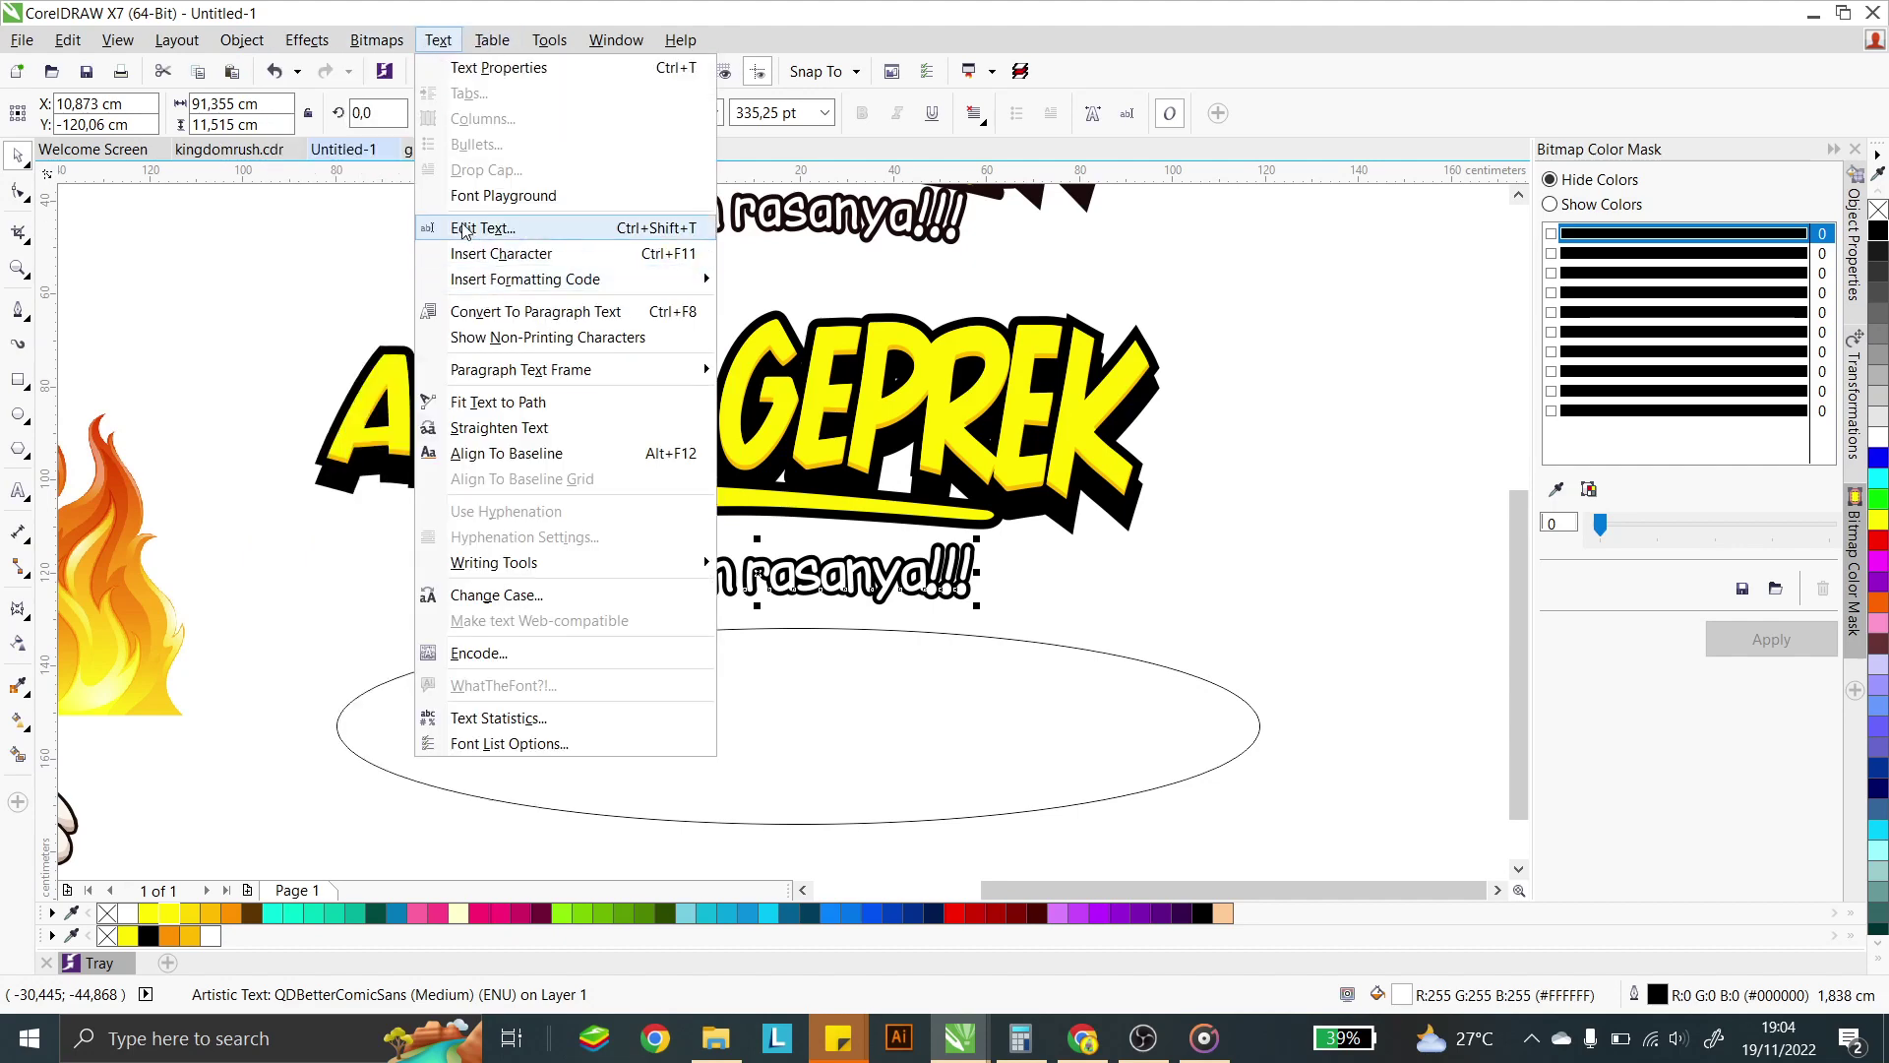
click(497, 403)
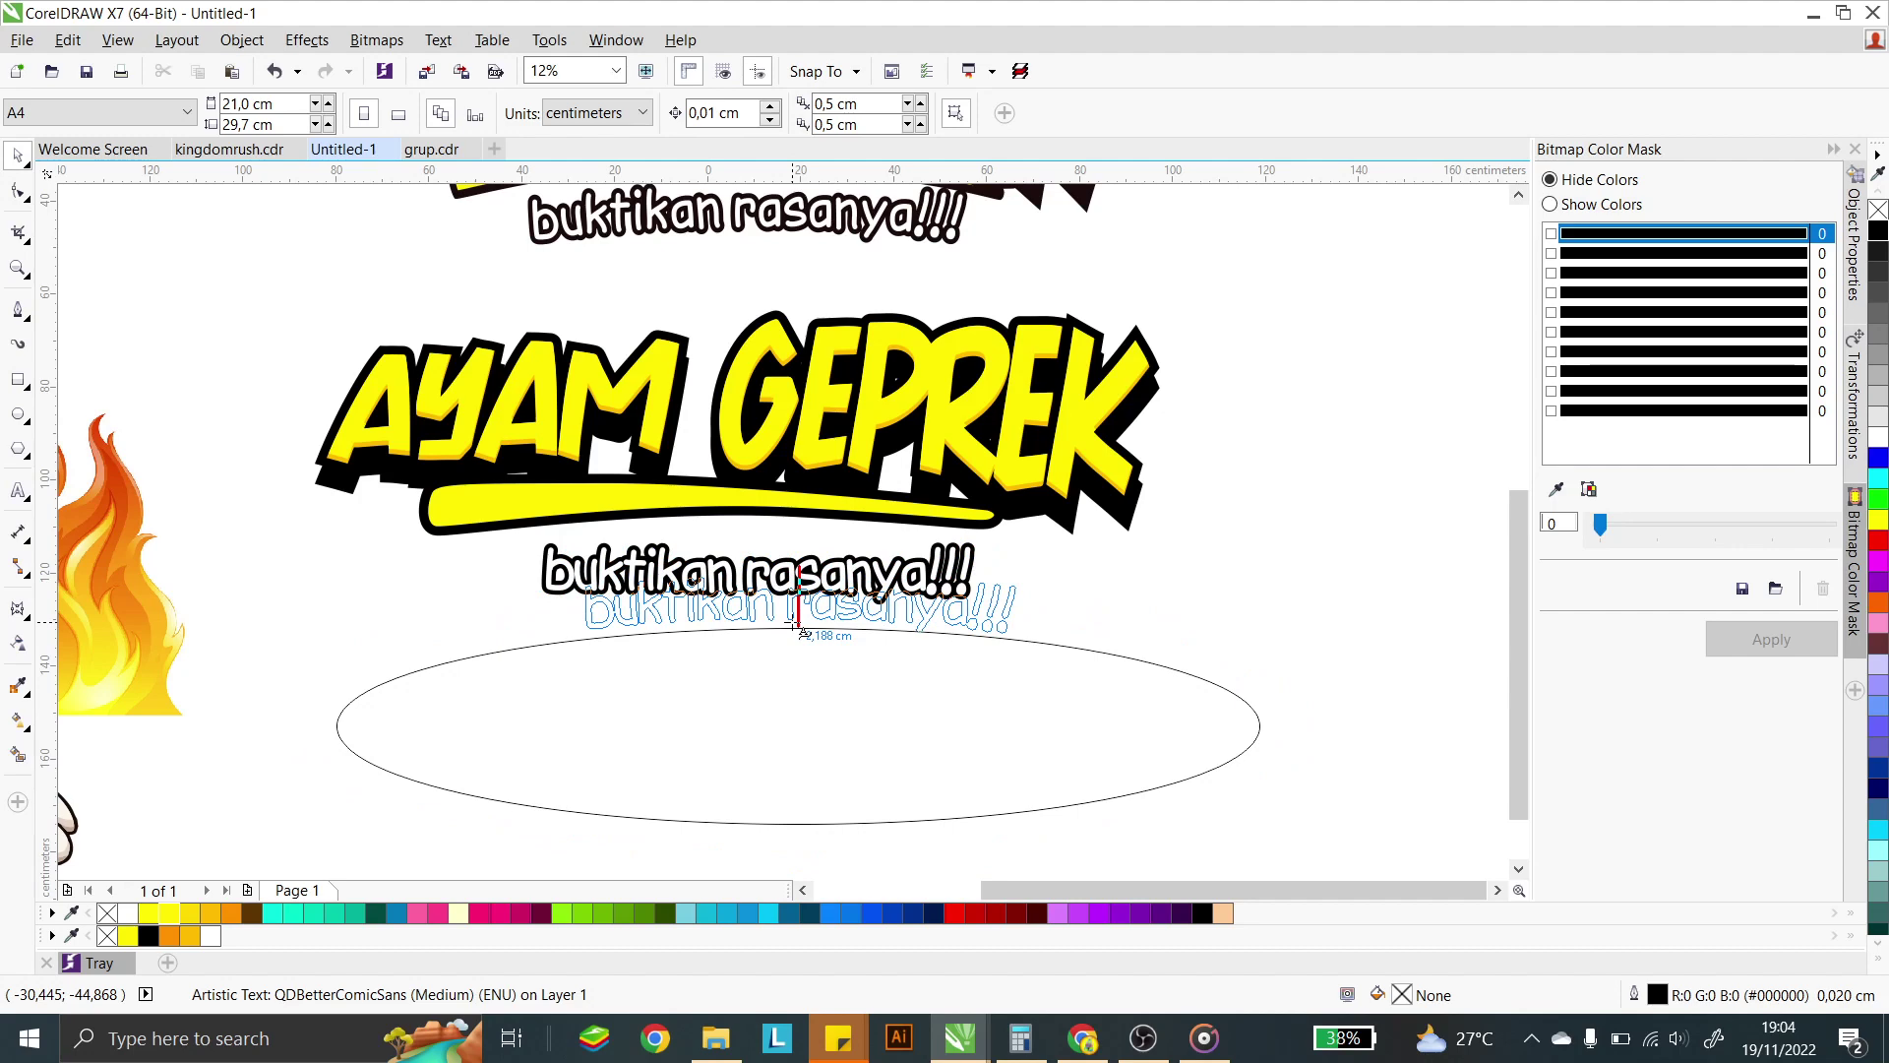
click(795, 622)
click(1141, 590)
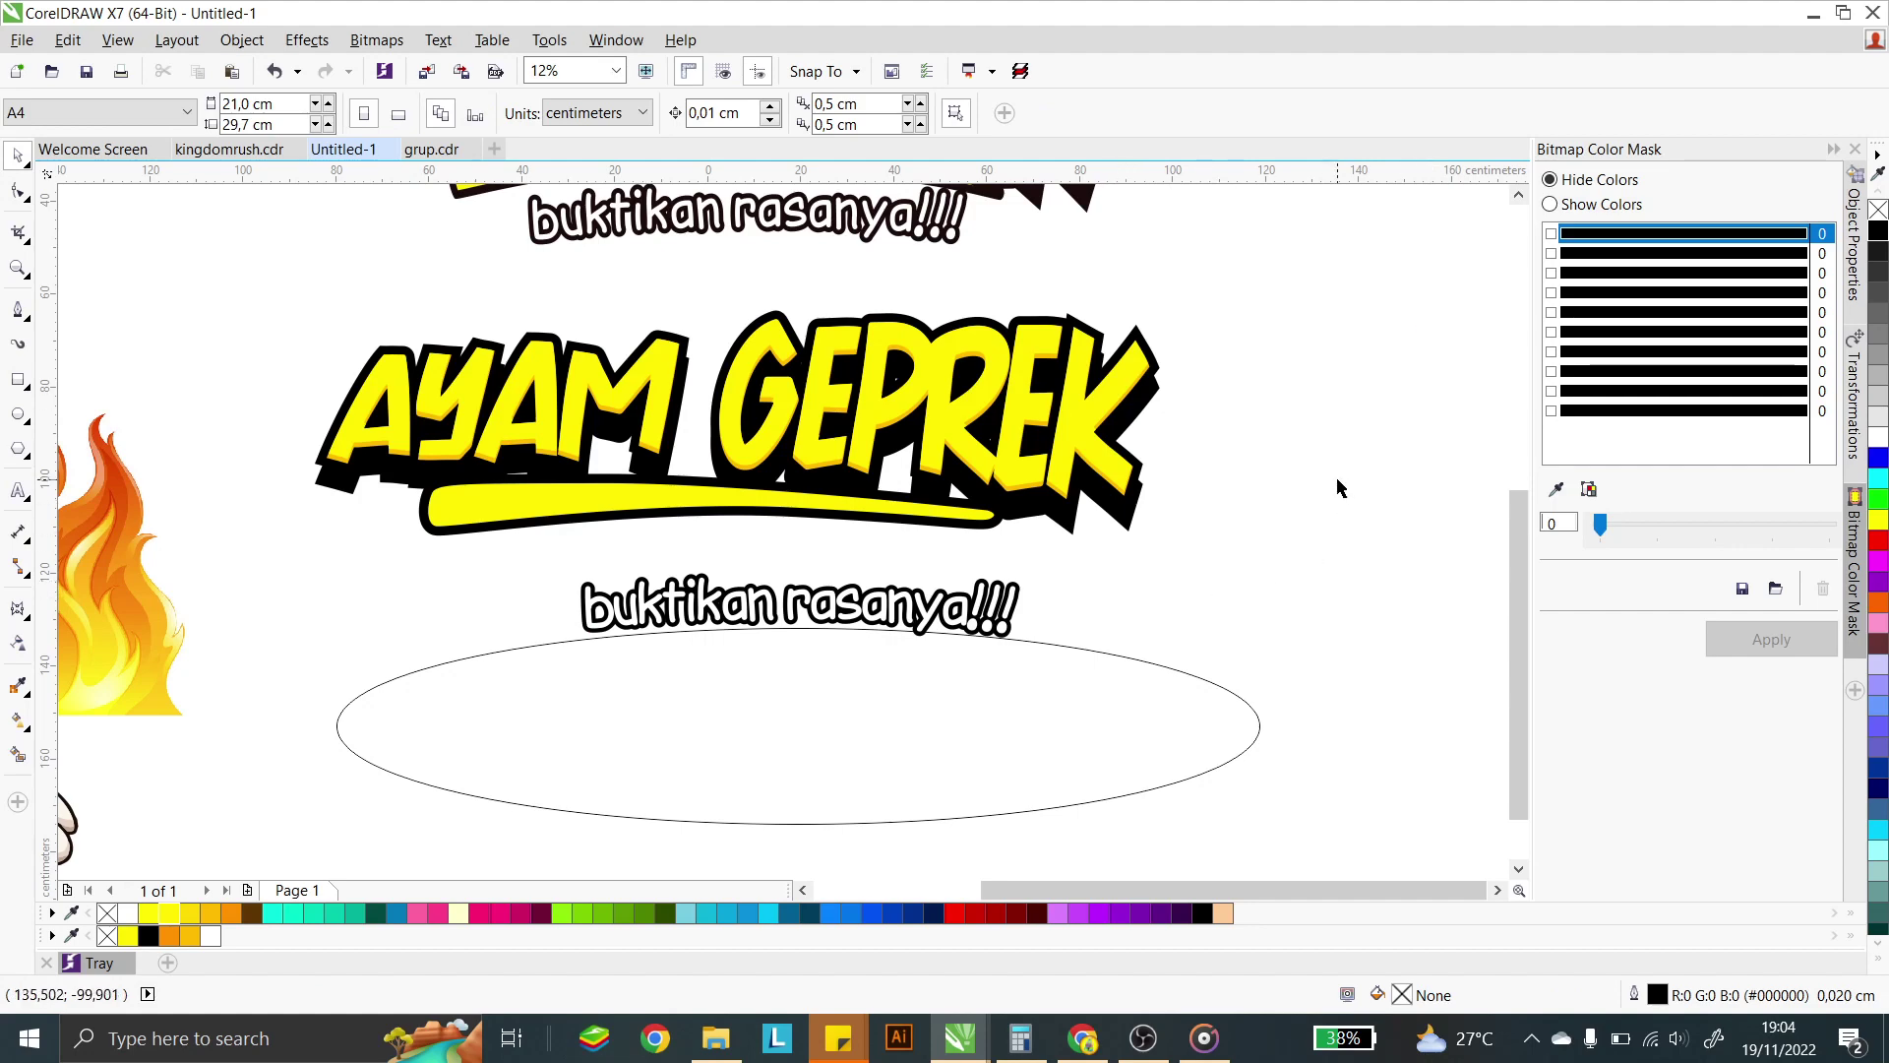
- Delete the guide ellipse and move the curved tagline up close beneath the swoosh
click(1038, 733)
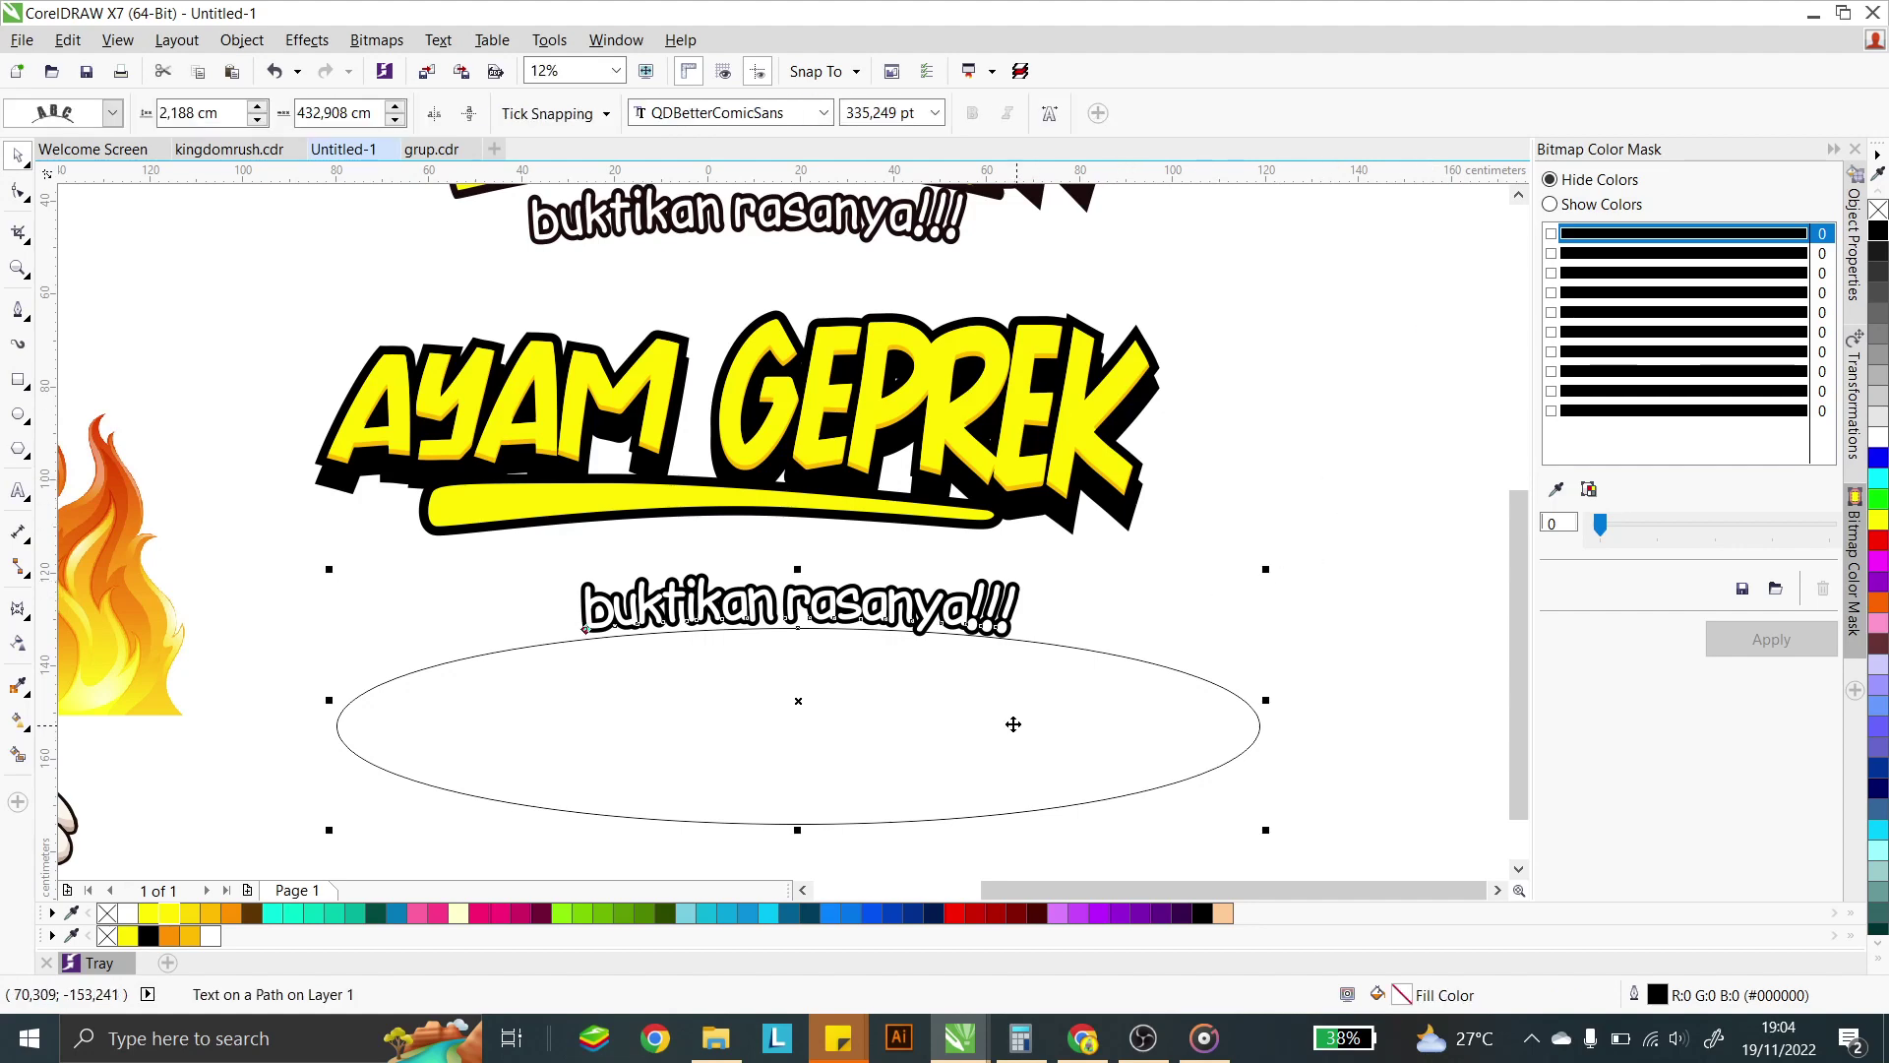
click(667, 728)
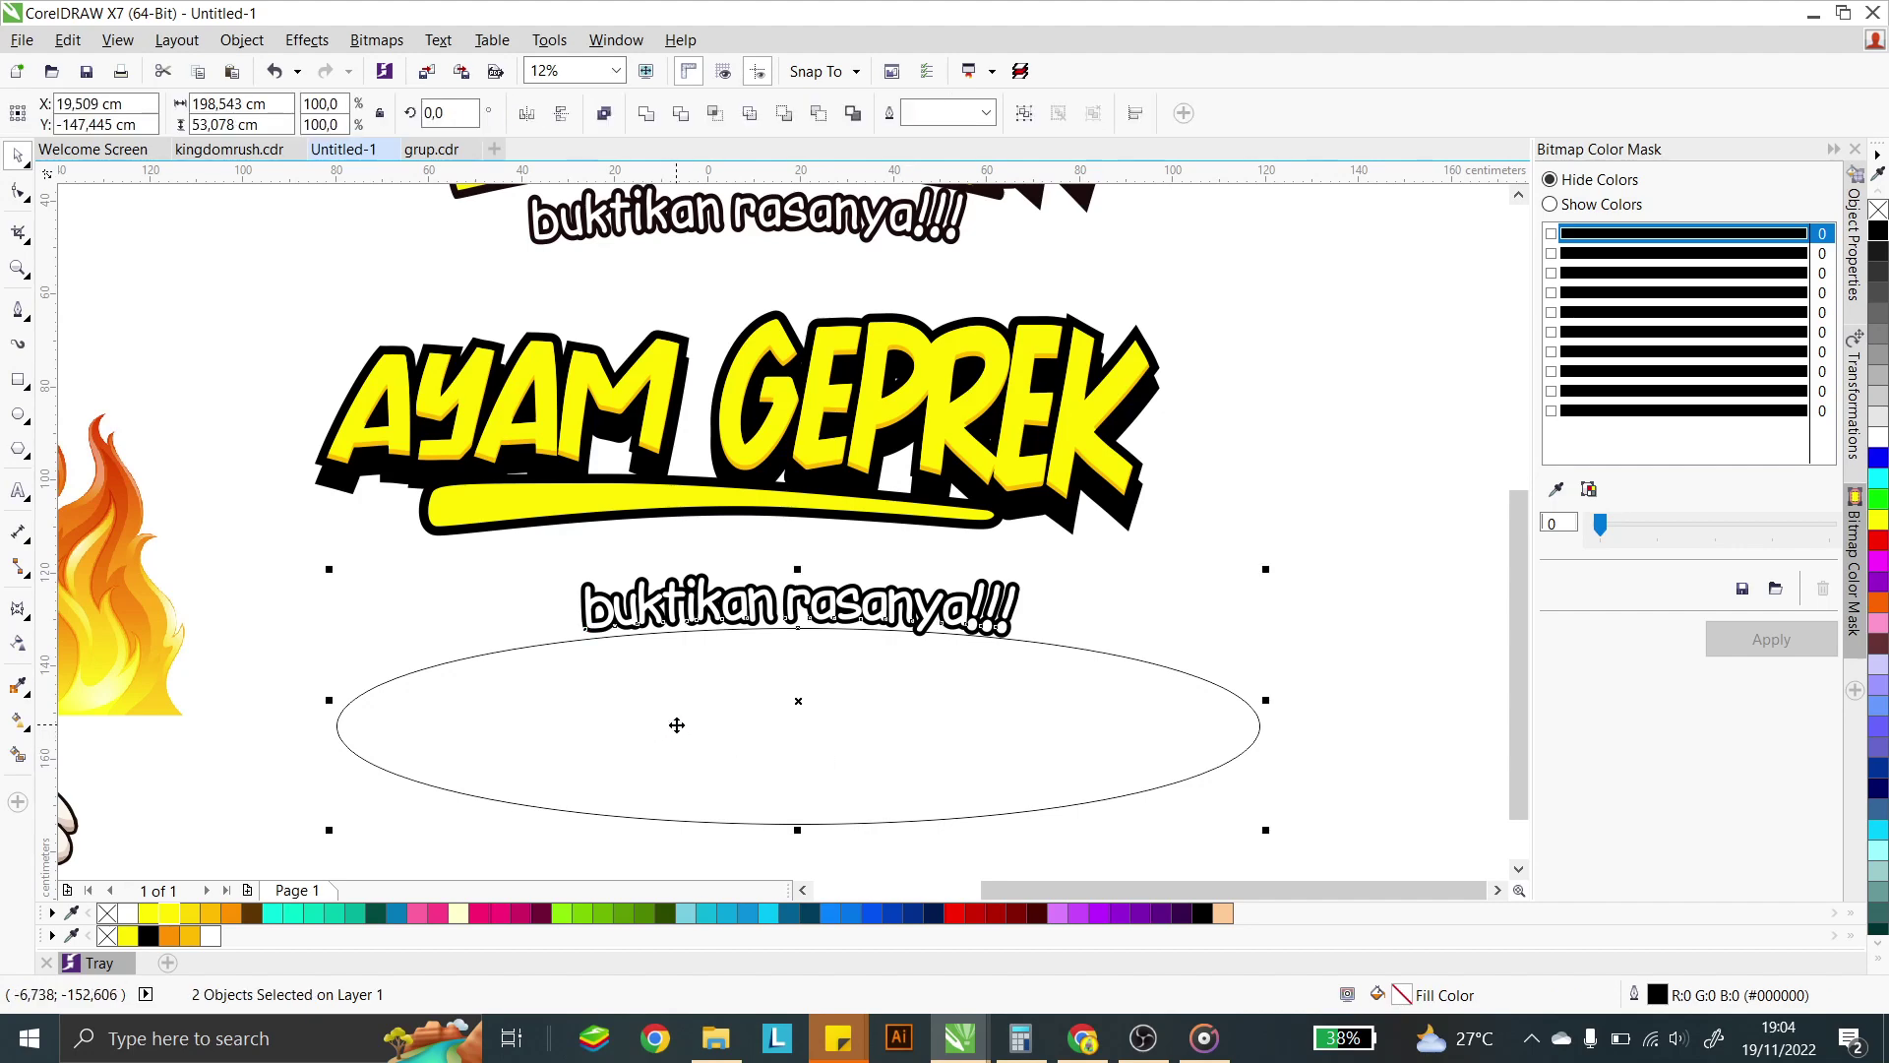
click(1382, 603)
click(1165, 721)
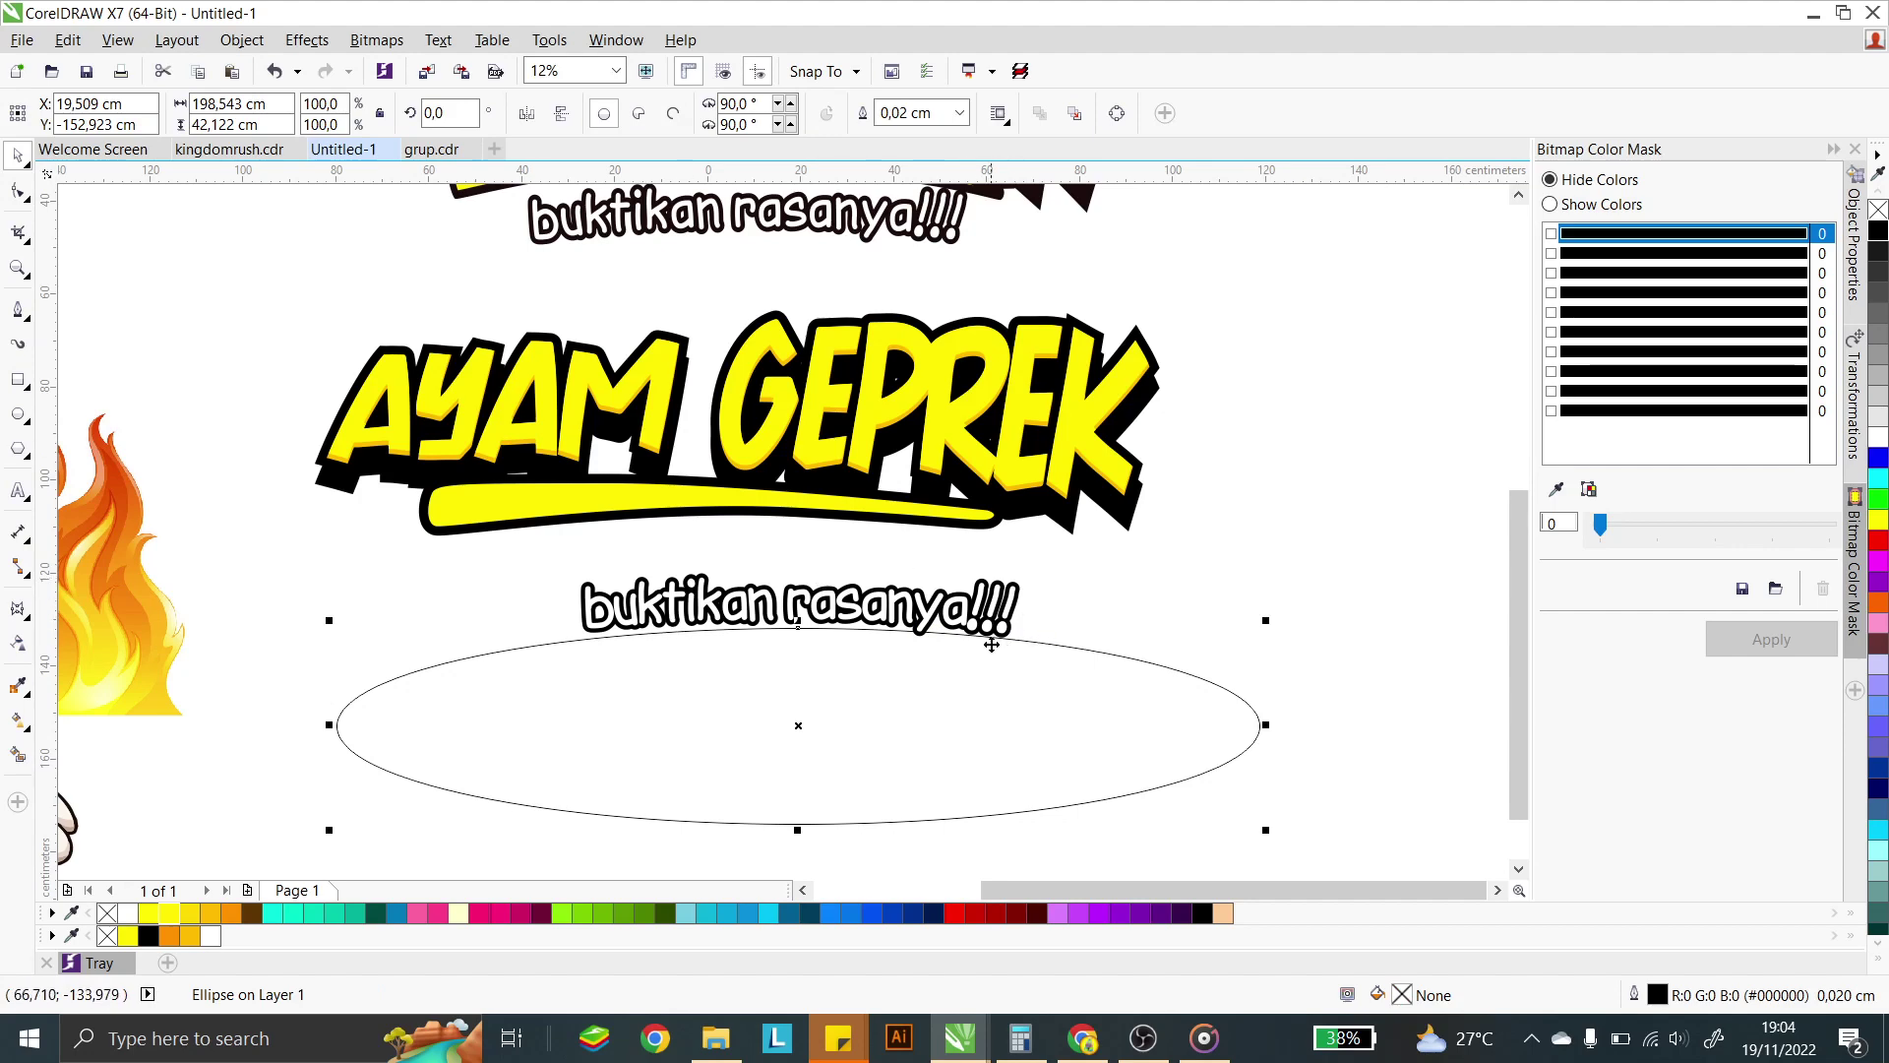
key(Delete)
drag(844, 610, 789, 562)
click(879, 672)
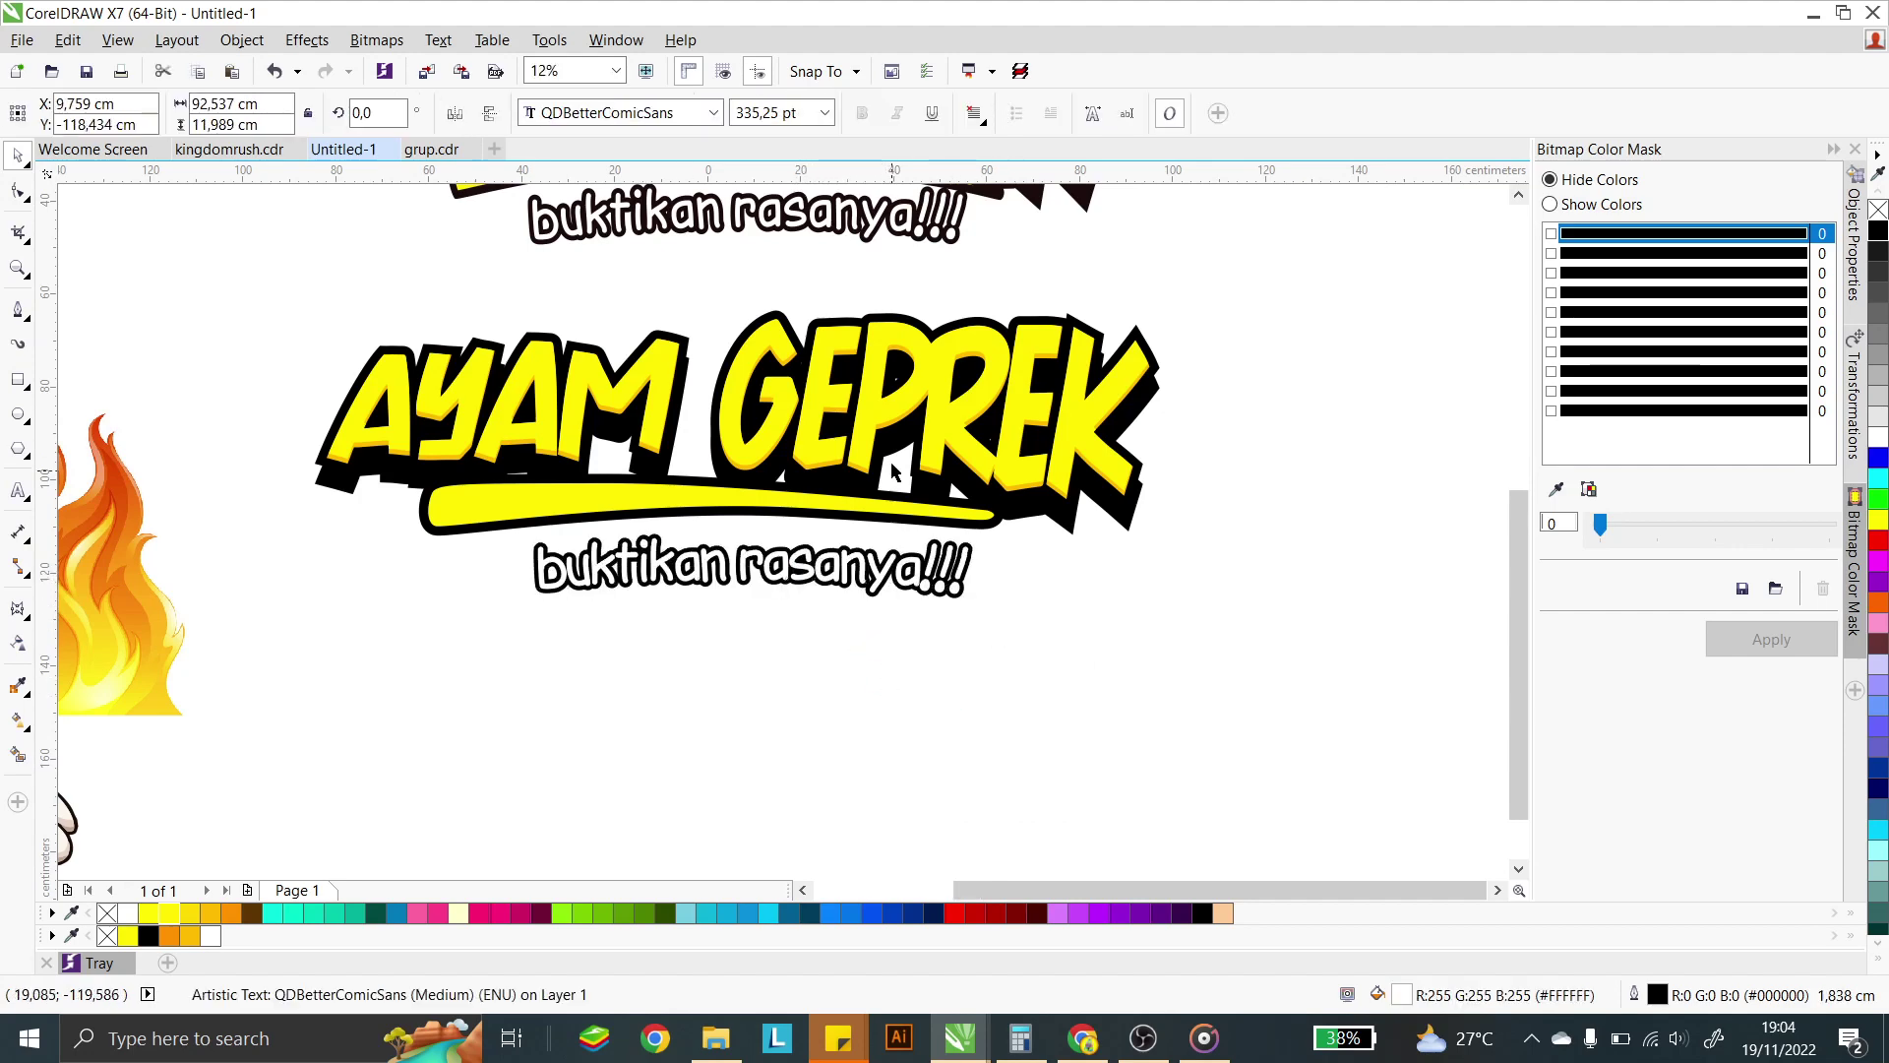
- Move the recreated title, swoosh and tagline together down, leaving room below the finished logo
scroll(893, 465, down, 1)
drag(1088, 615, 580, 351)
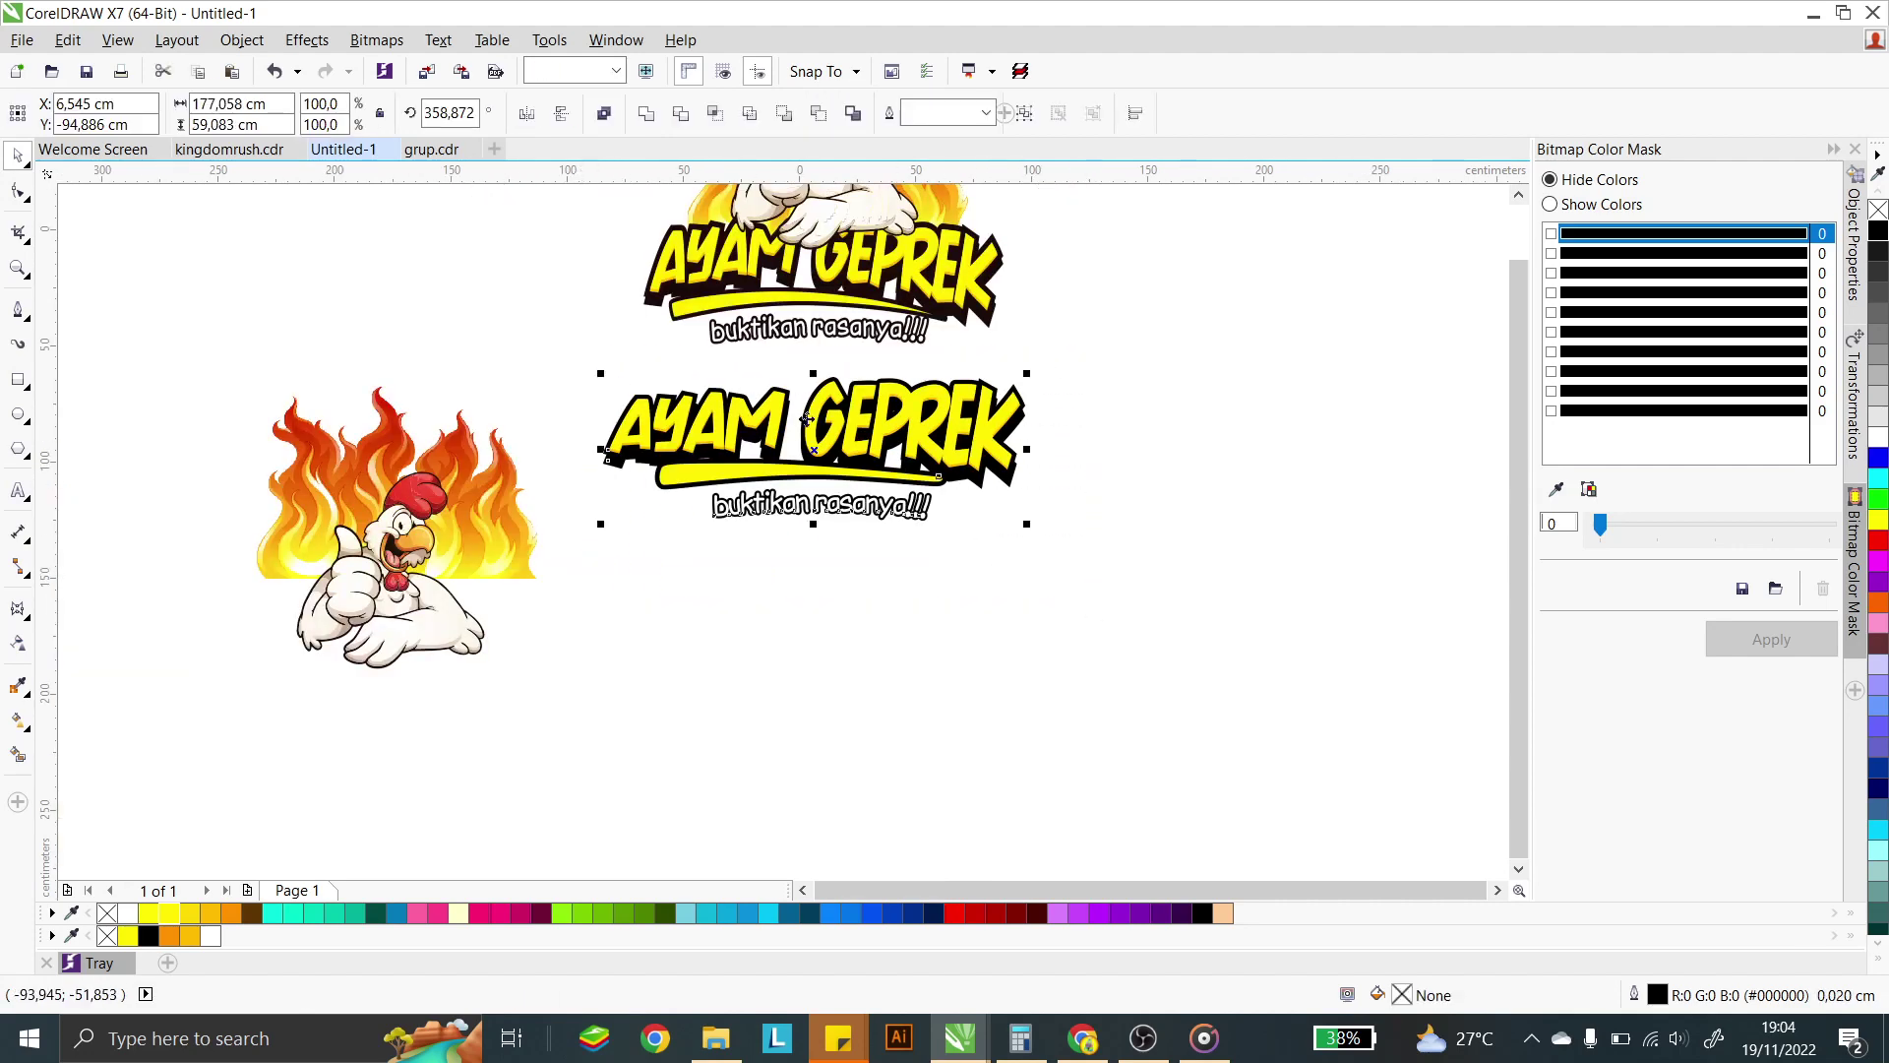
drag(892, 477, 911, 603)
key(Escape)
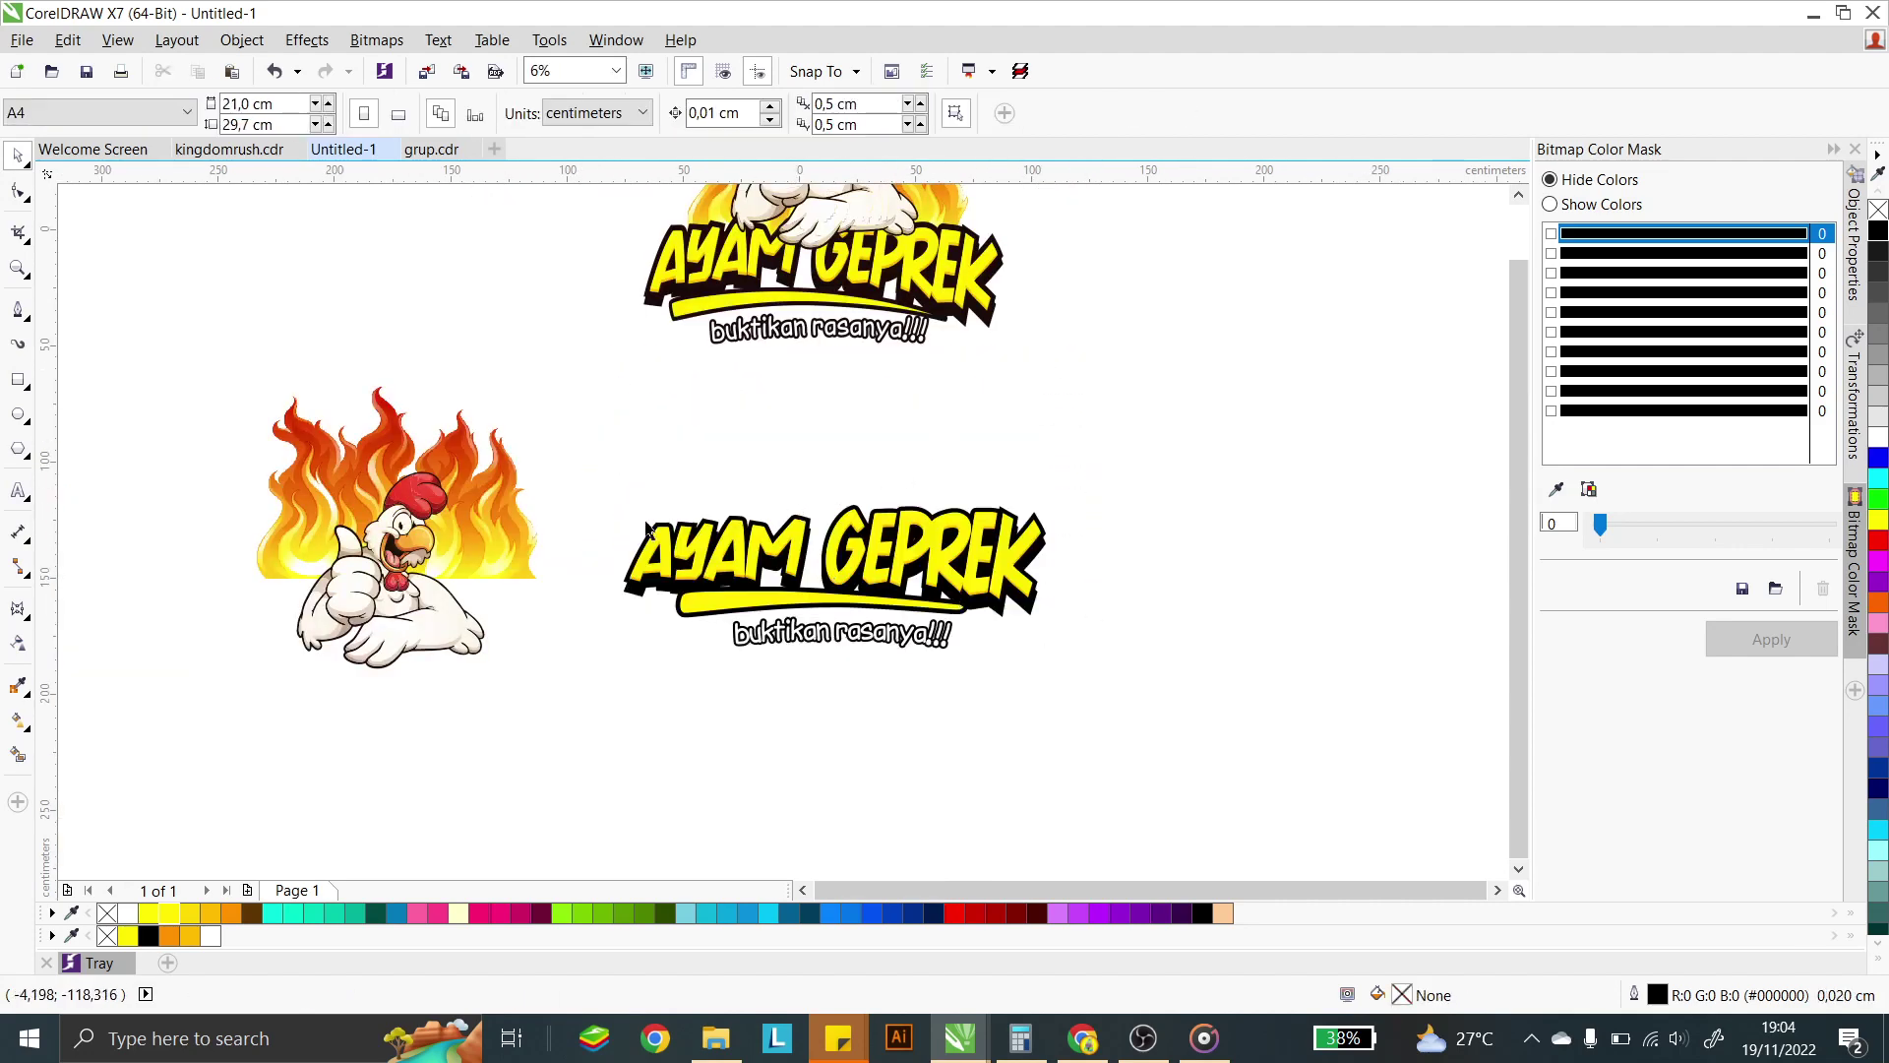
- Move the chicken off the flames and place it over the middle of the recreated title
click(444, 611)
drag(352, 659, 499, 520)
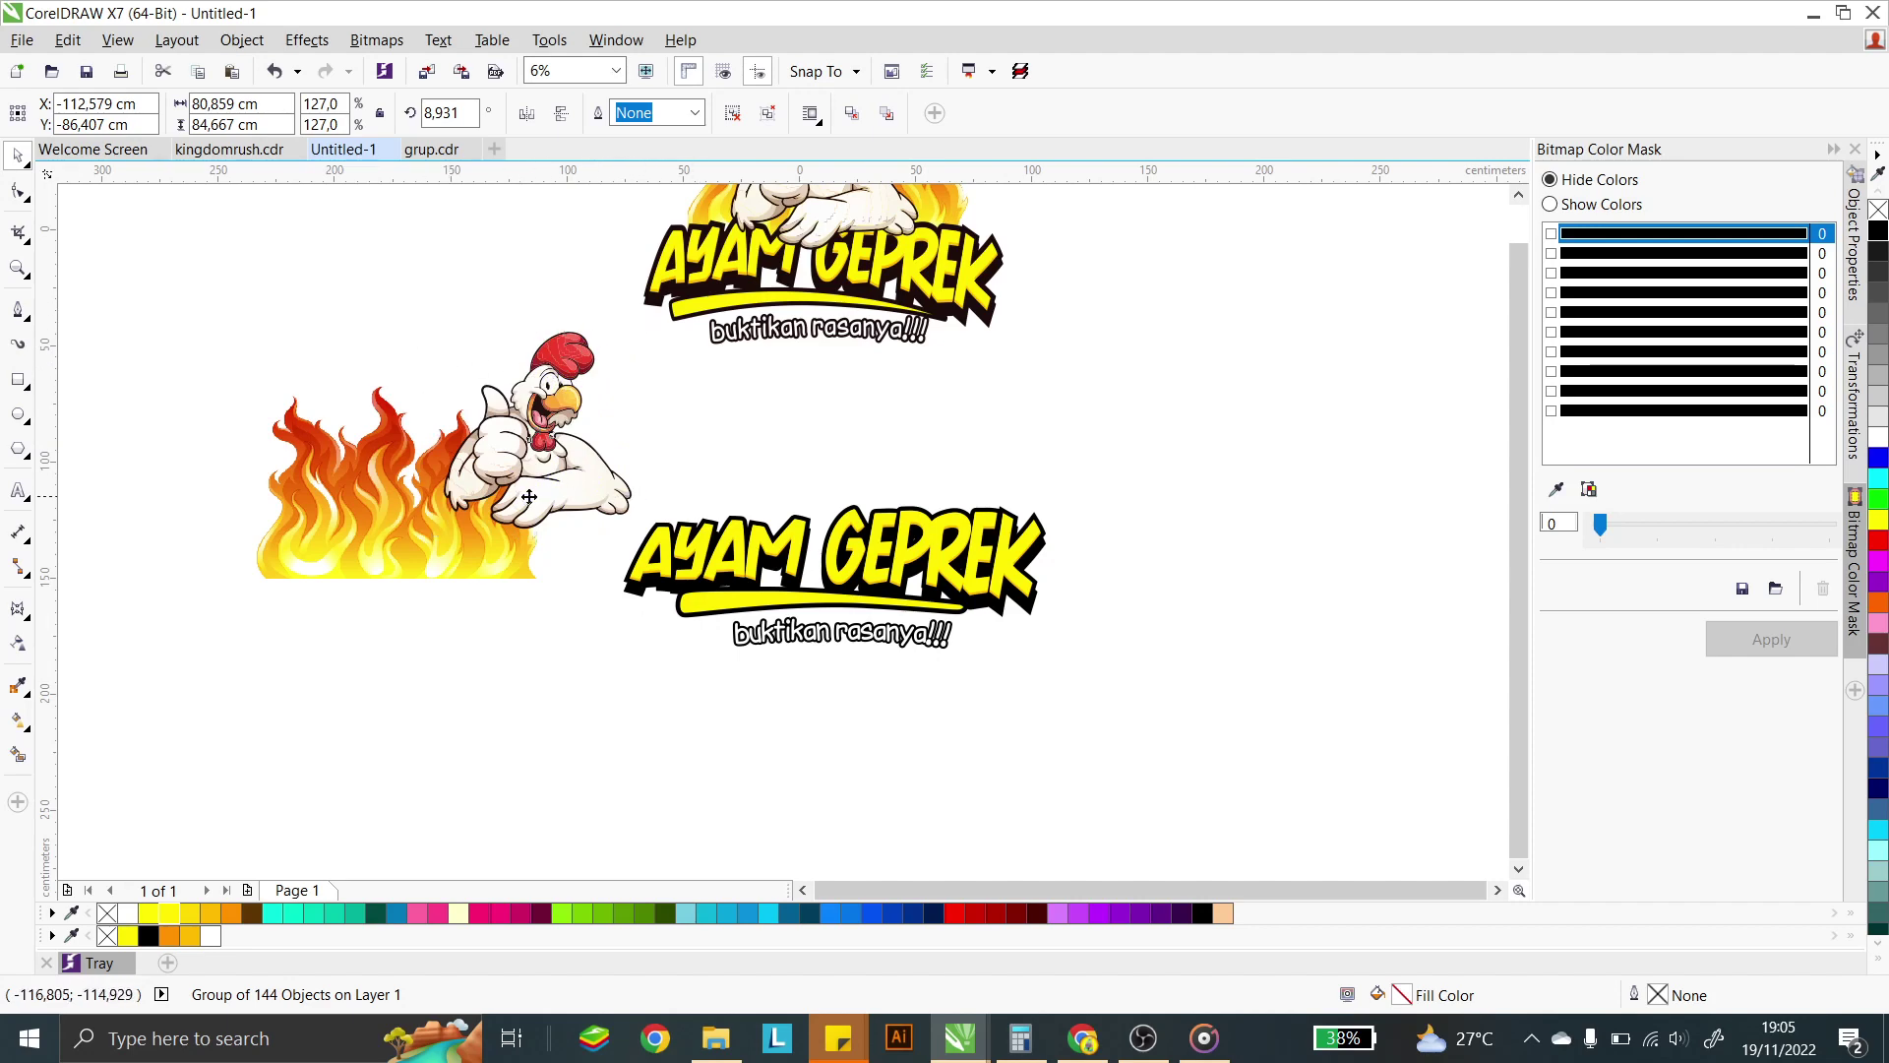
drag(530, 497, 800, 431)
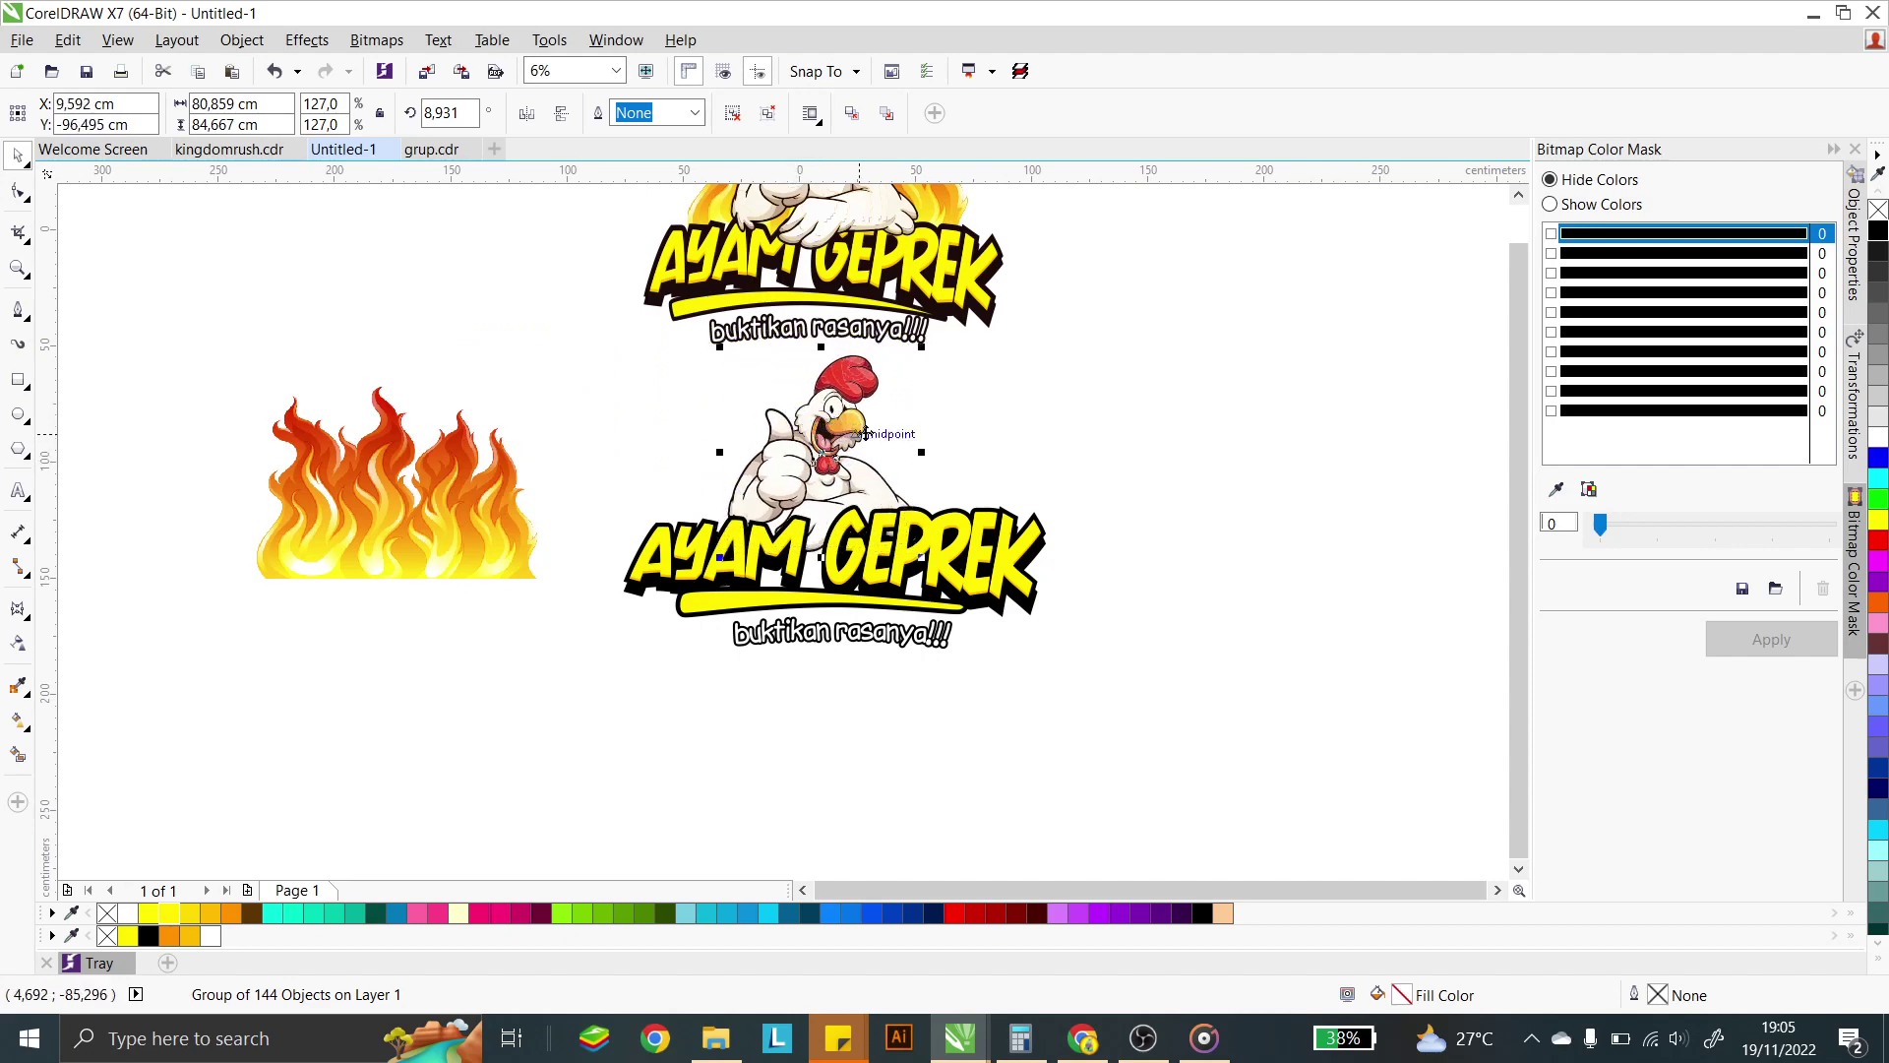
click(888, 411)
click(860, 463)
click(939, 423)
- Move the chicken, title, swoosh and tagline together to the left of the finished logo, above the flames
drag(1143, 657, 615, 350)
scroll(842, 506, down, 2)
drag(842, 507, 579, 366)
click(784, 515)
click(569, 339)
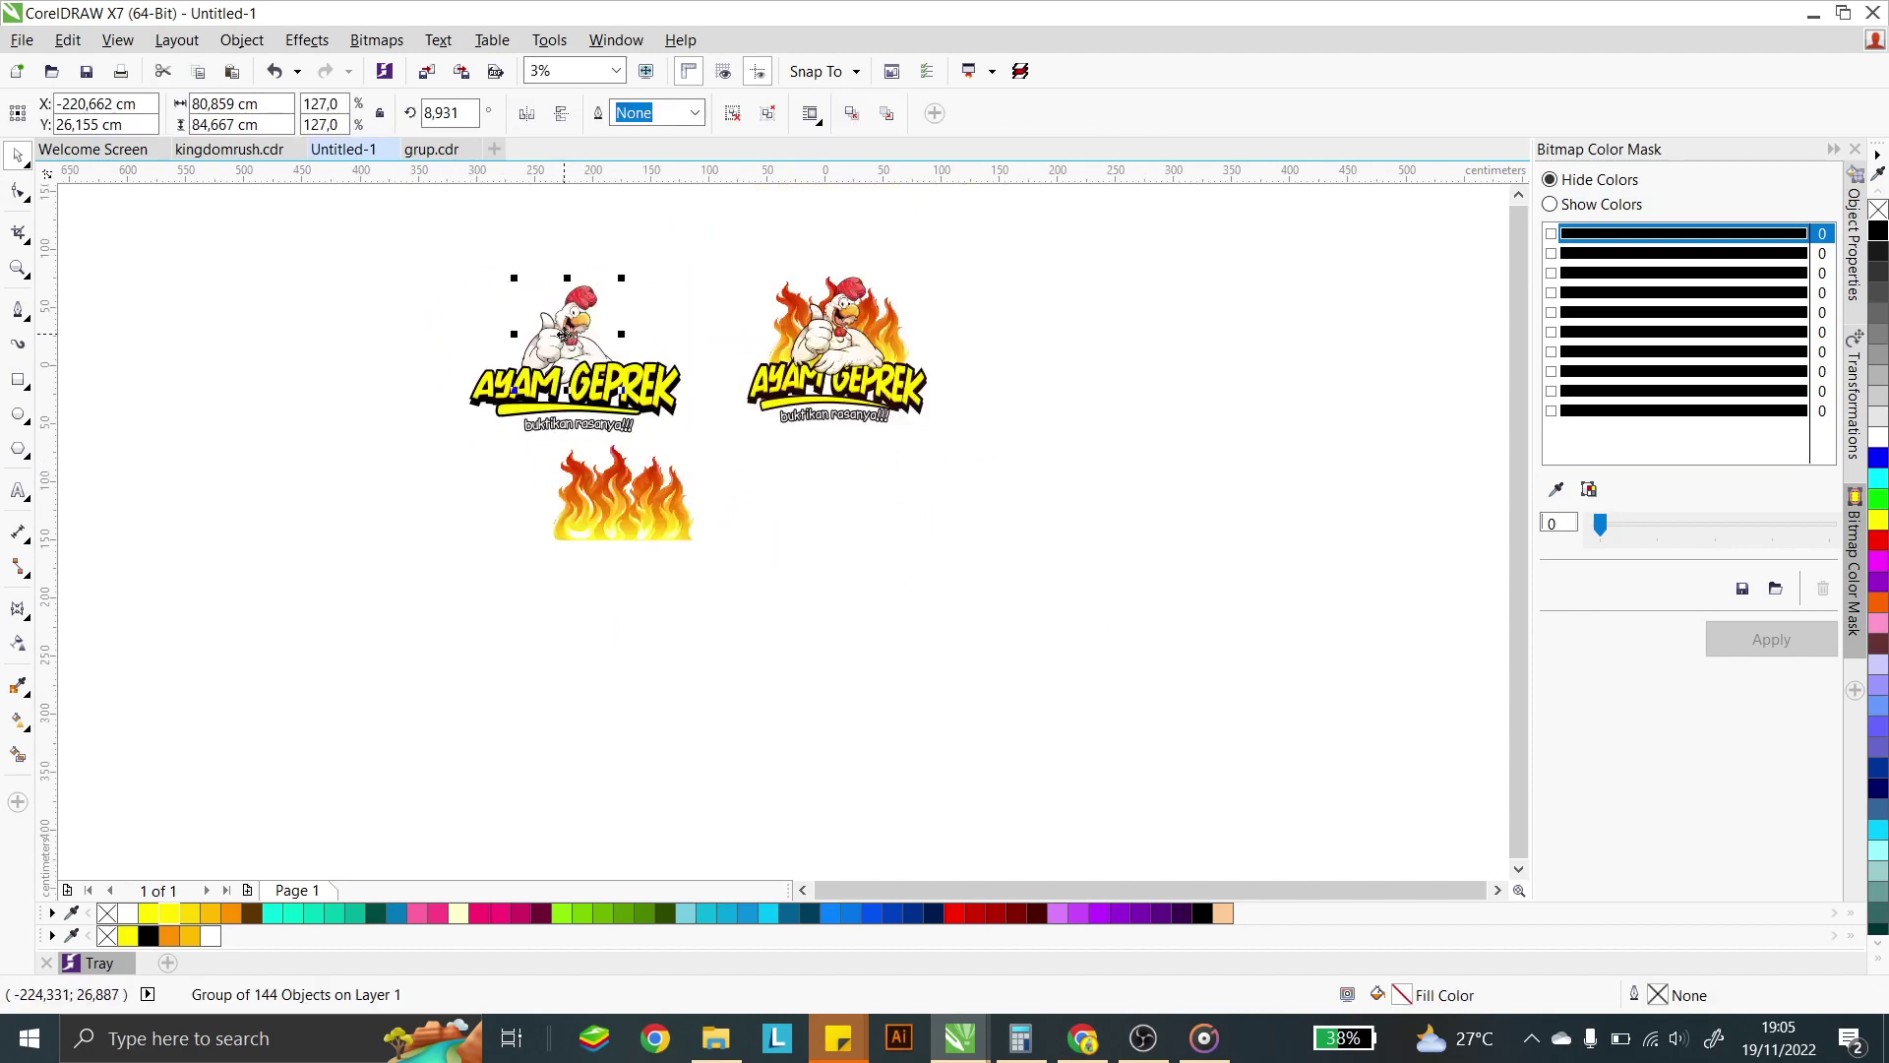
- Shift the chicken right about 4.7 cm and bring it in front of the title
scroll(570, 336, up, 2)
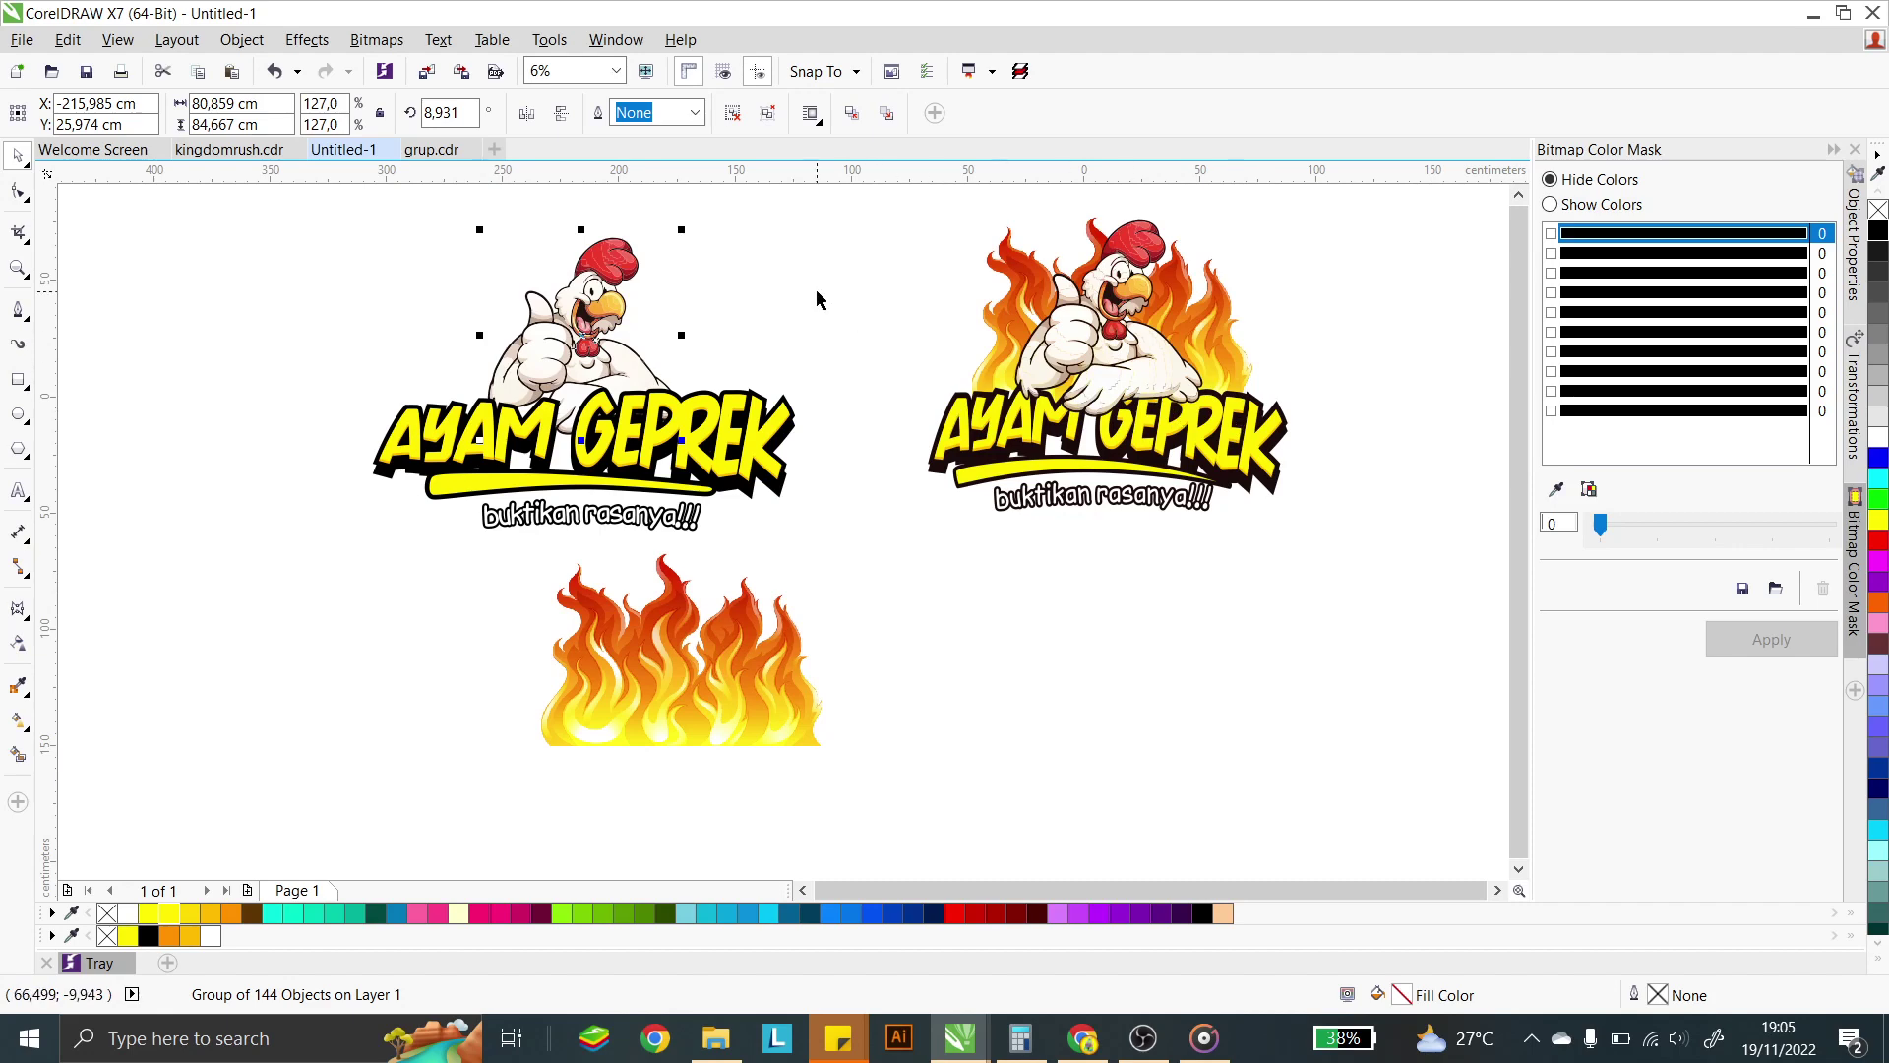
click(760, 285)
click(547, 319)
scroll(547, 319, up, 1)
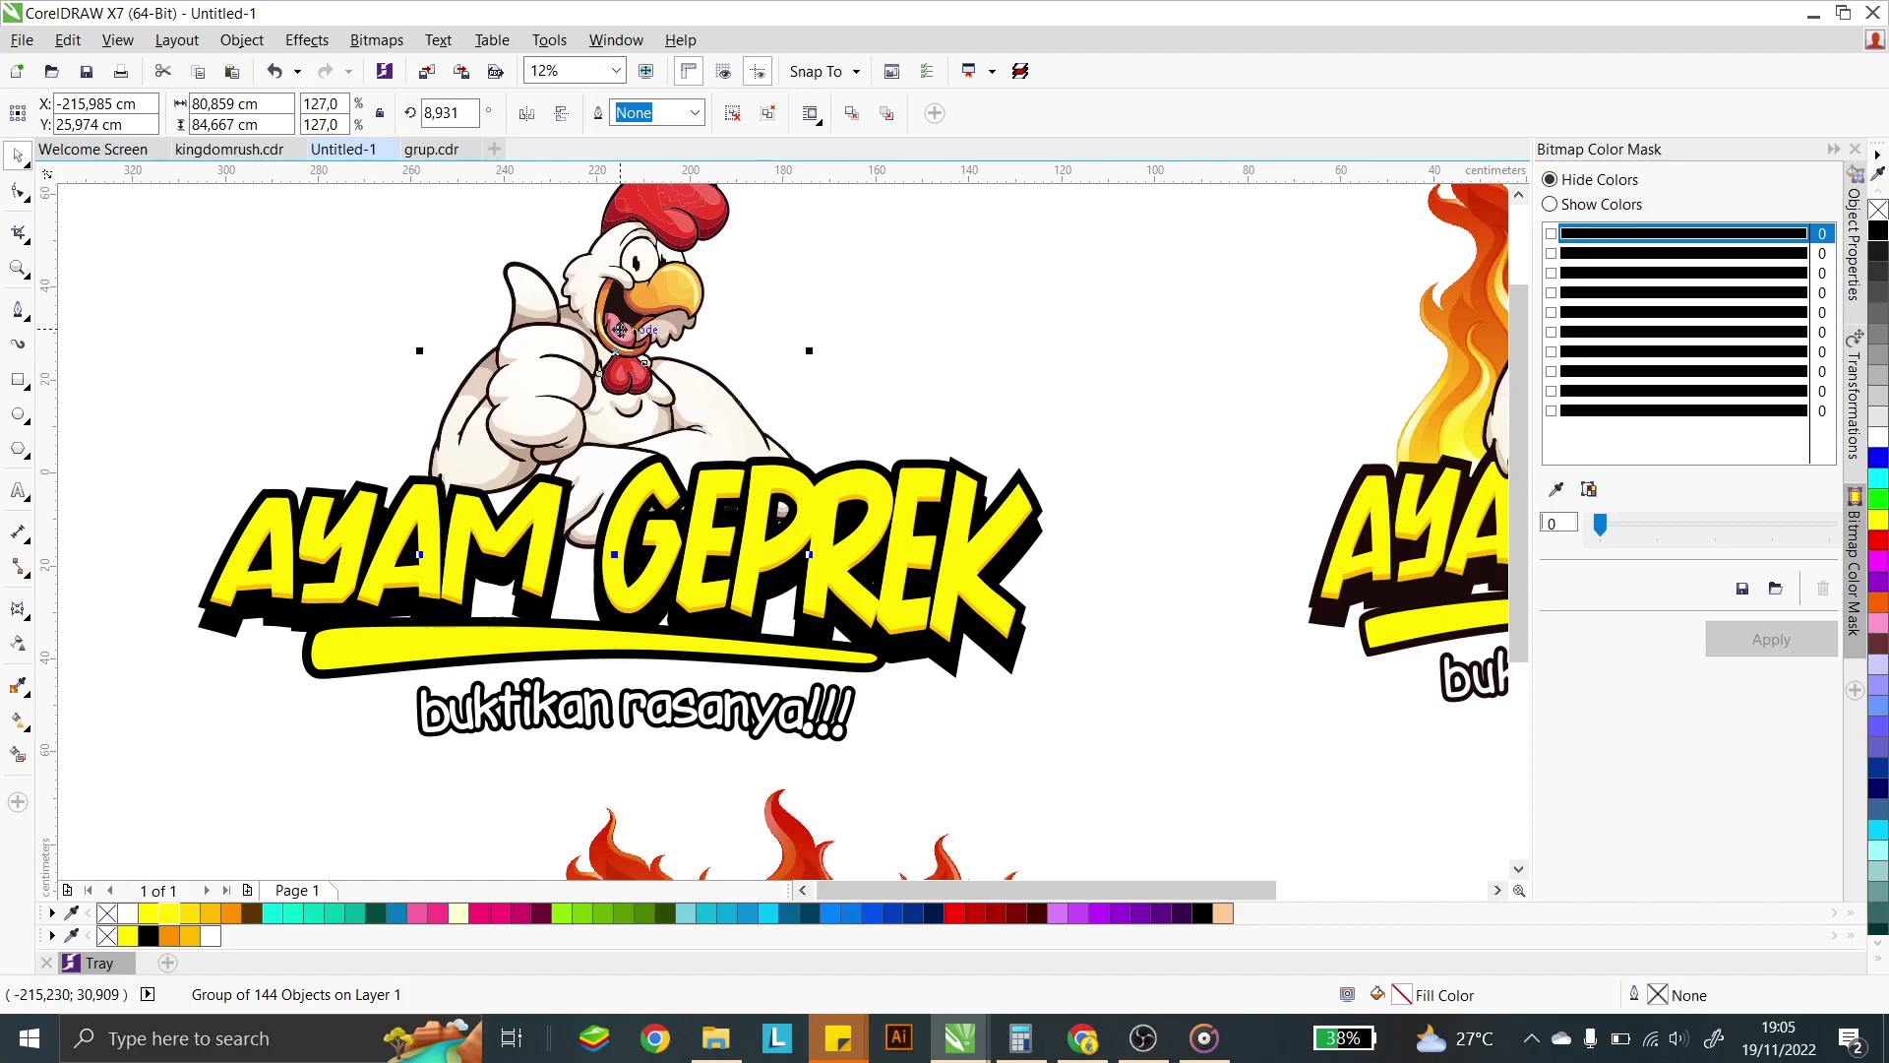
key(shift+Page_Up)
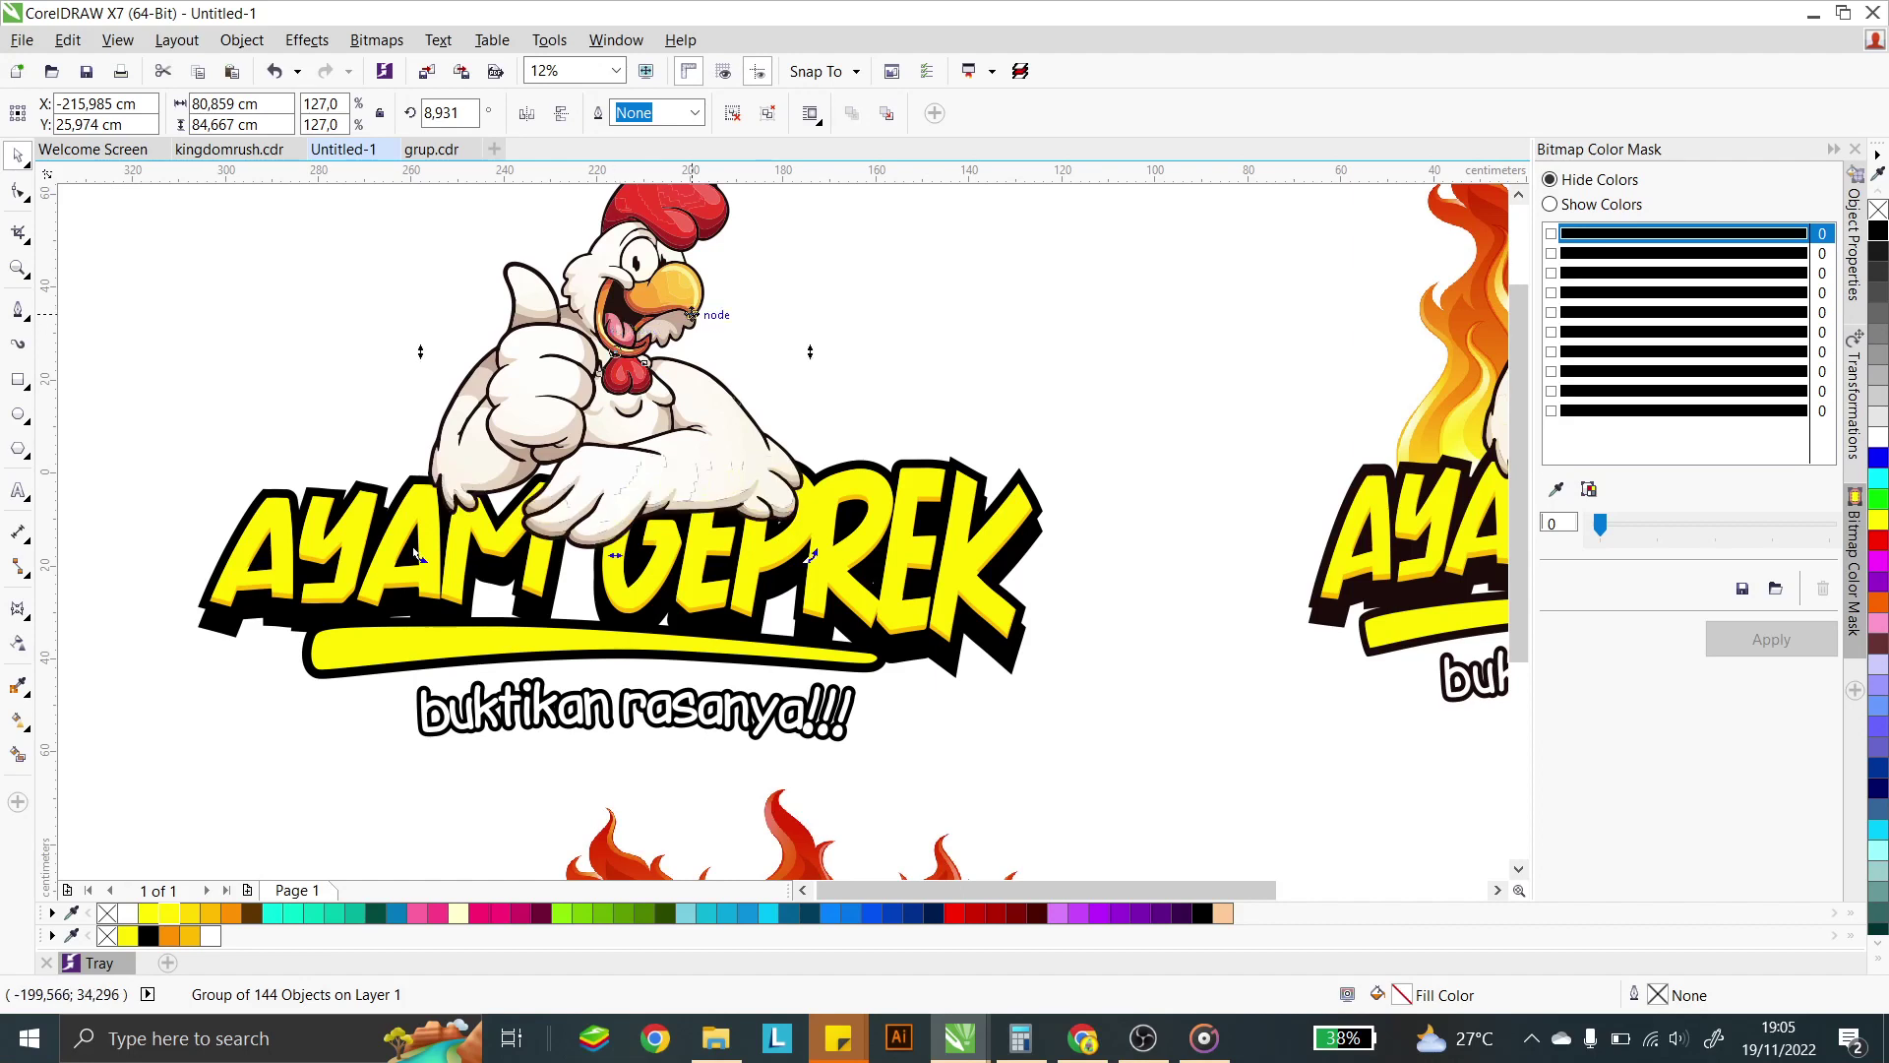
- Shift the chicken about 2.4 cm left over the title
click(938, 372)
click(756, 438)
drag(685, 415, 708, 360)
scroll(766, 401, down, 1)
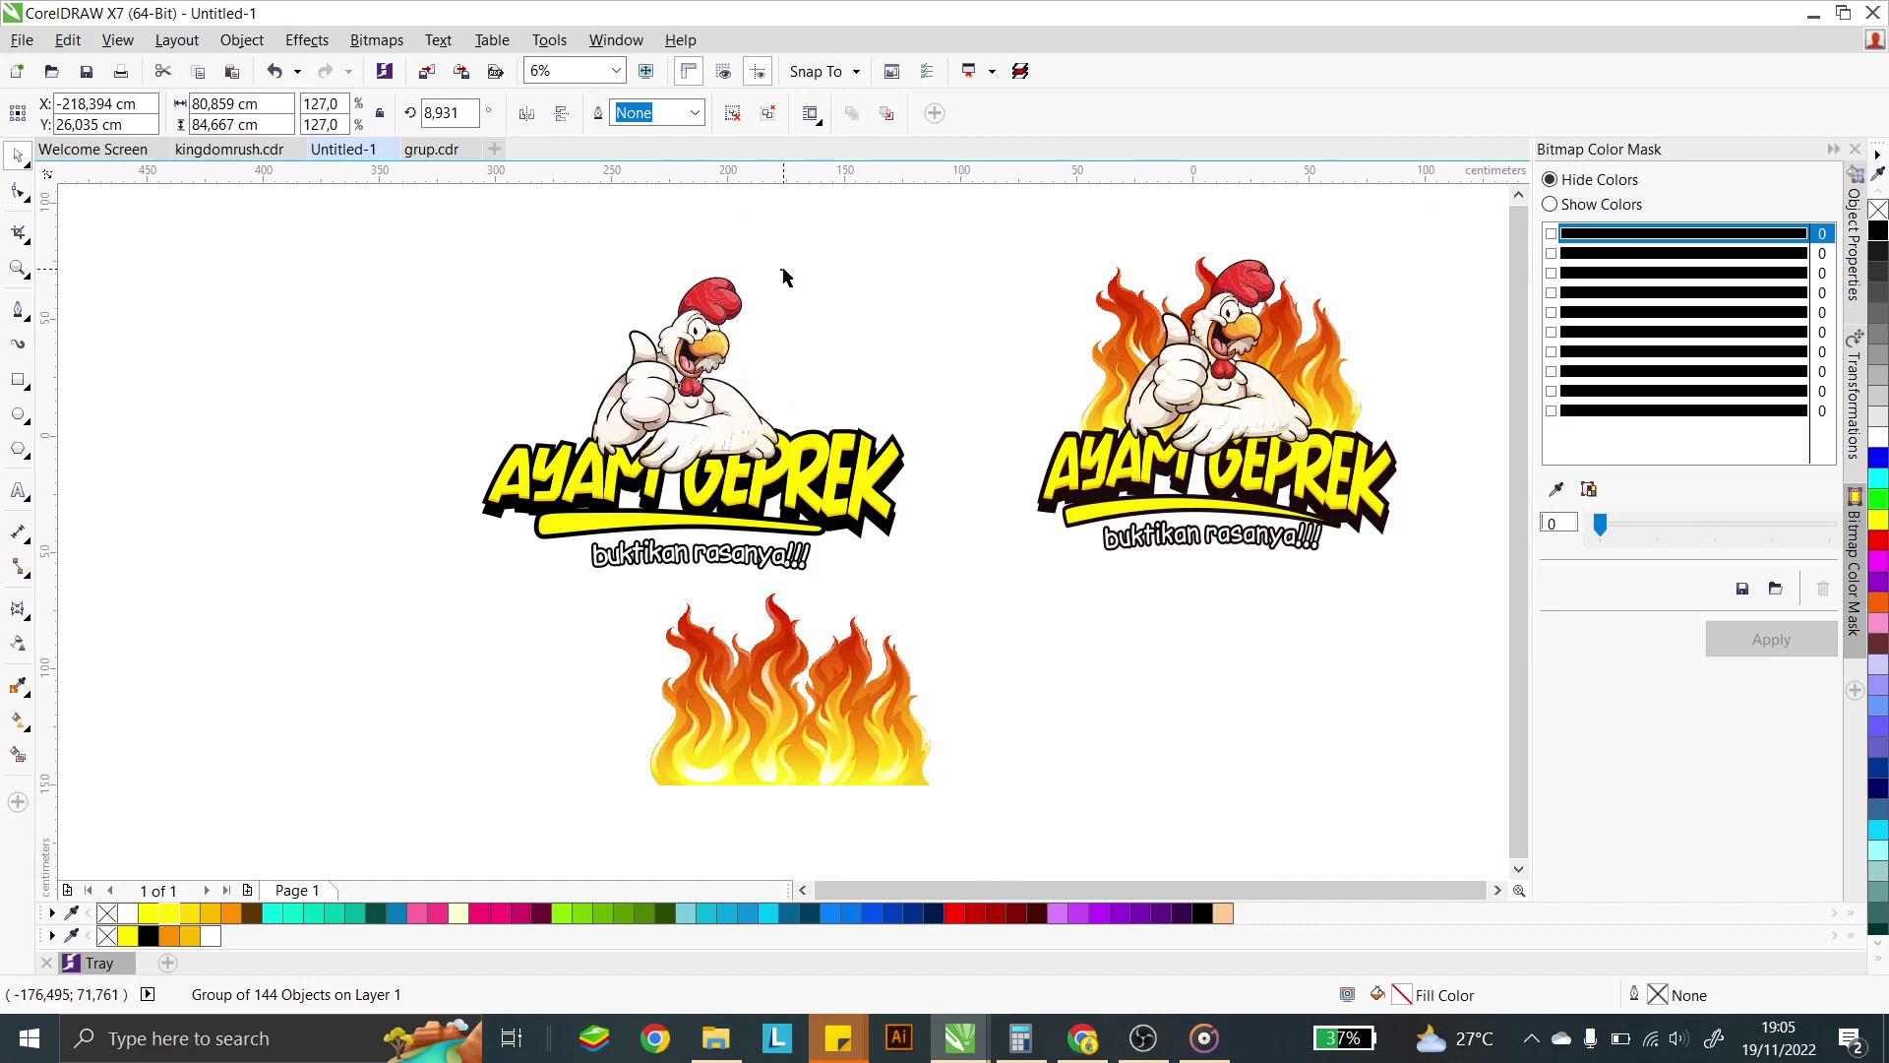
- Enlarge the chicken to about 88.5 cm wide and rotate it to about 9.7 degrees
drag(783, 270, 801, 241)
click(705, 311)
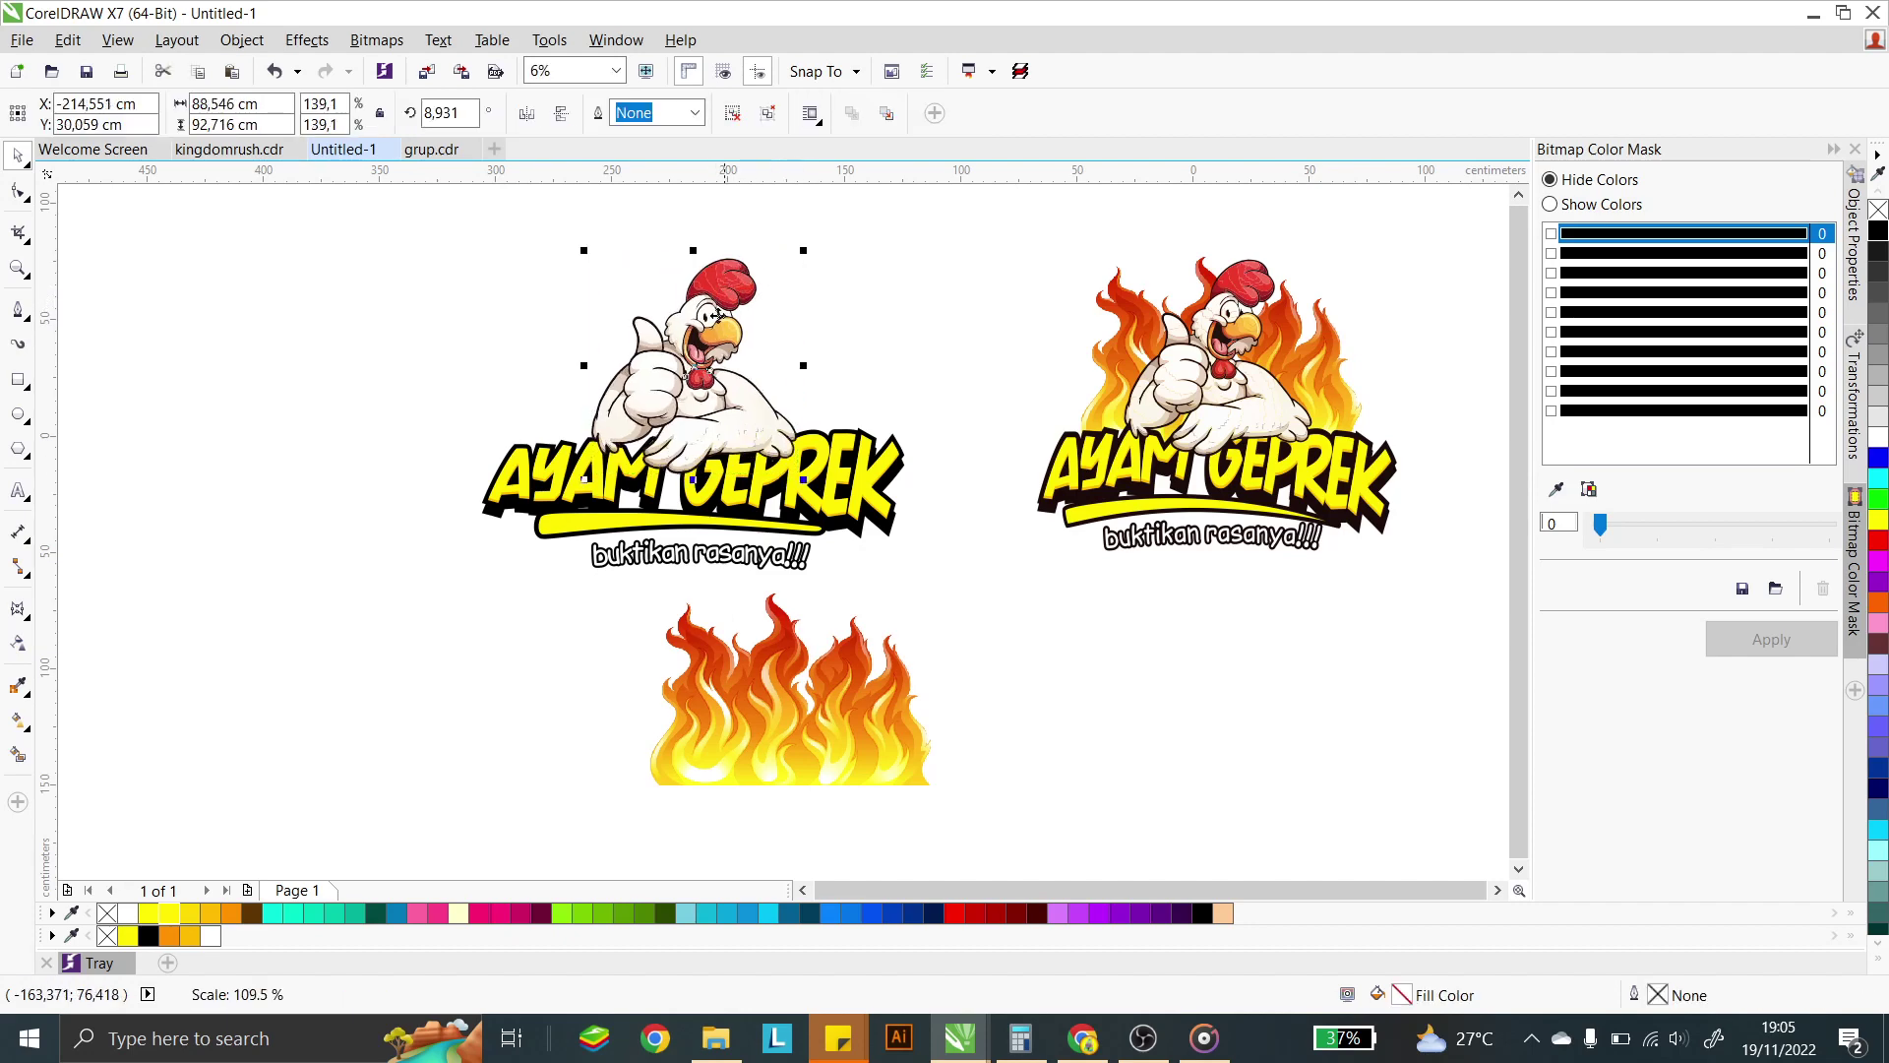
click(654, 322)
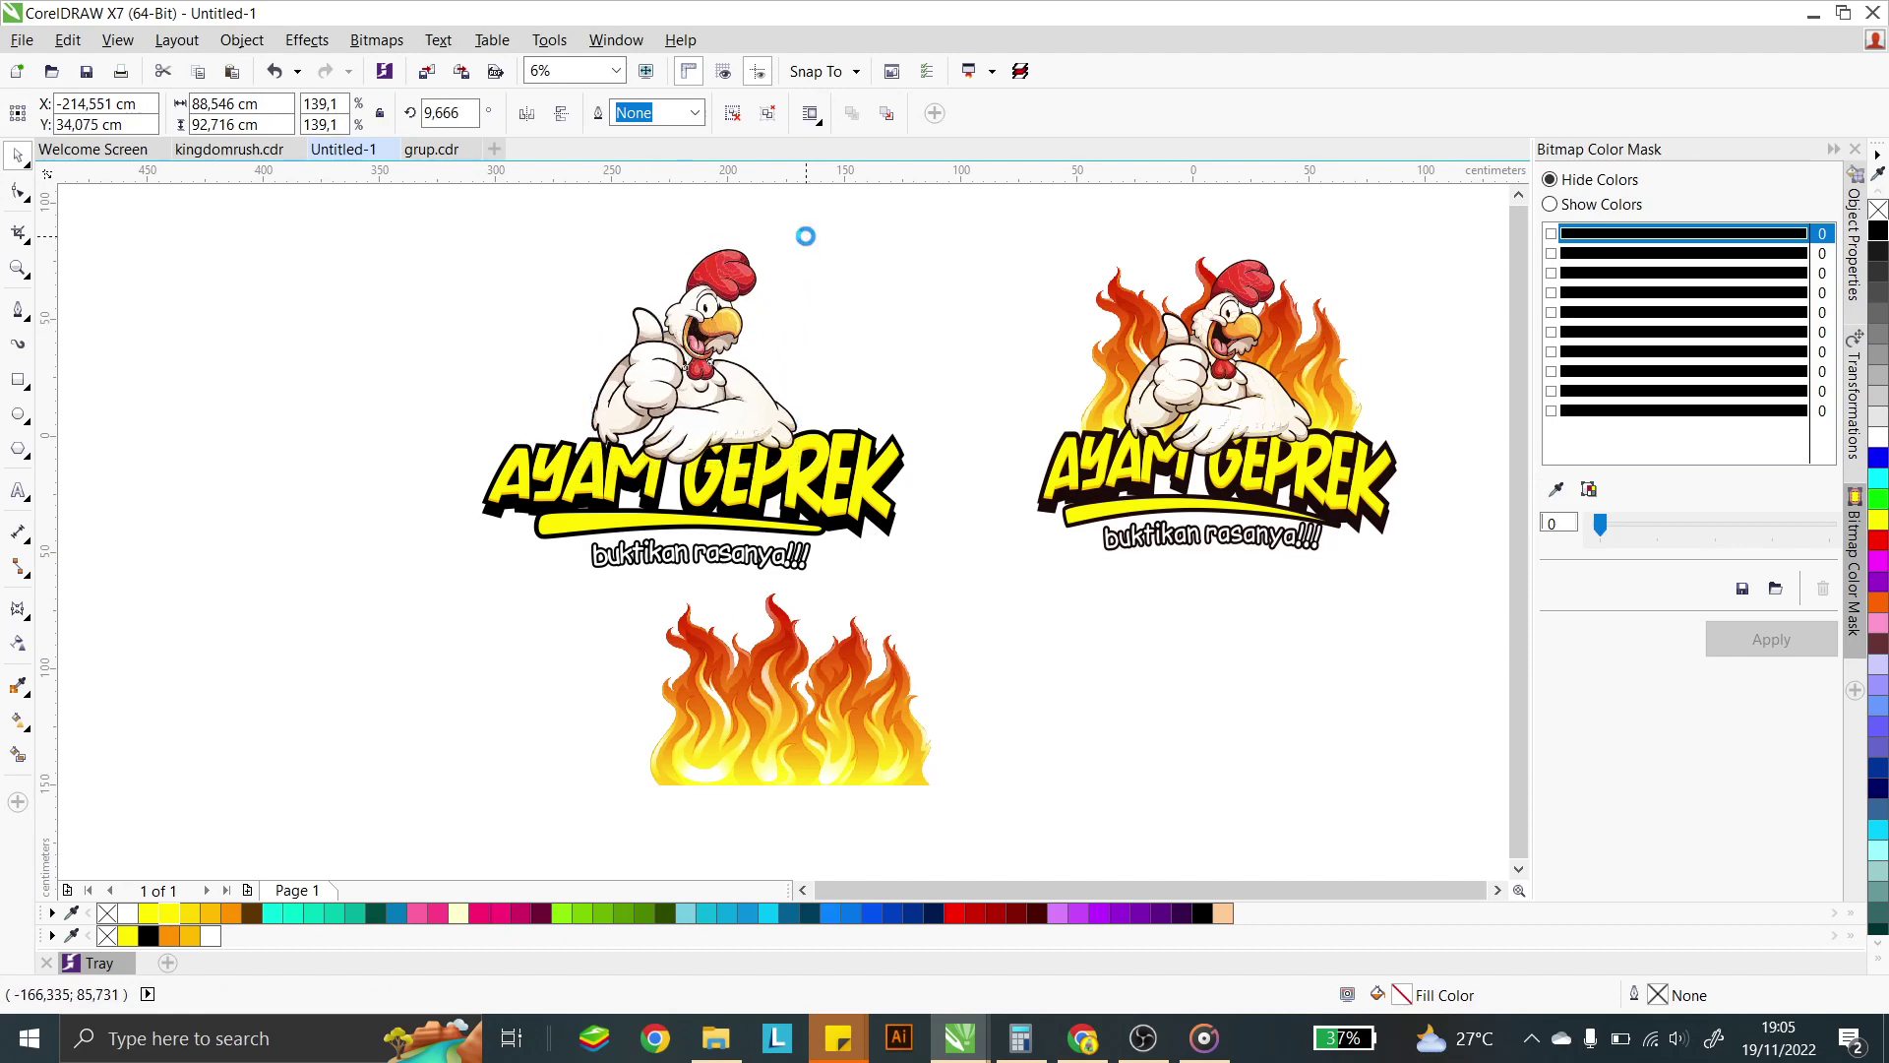
click(844, 263)
- Place the flames behind the chicken and title, then shift them about 3.8 cm left to centre them
click(856, 786)
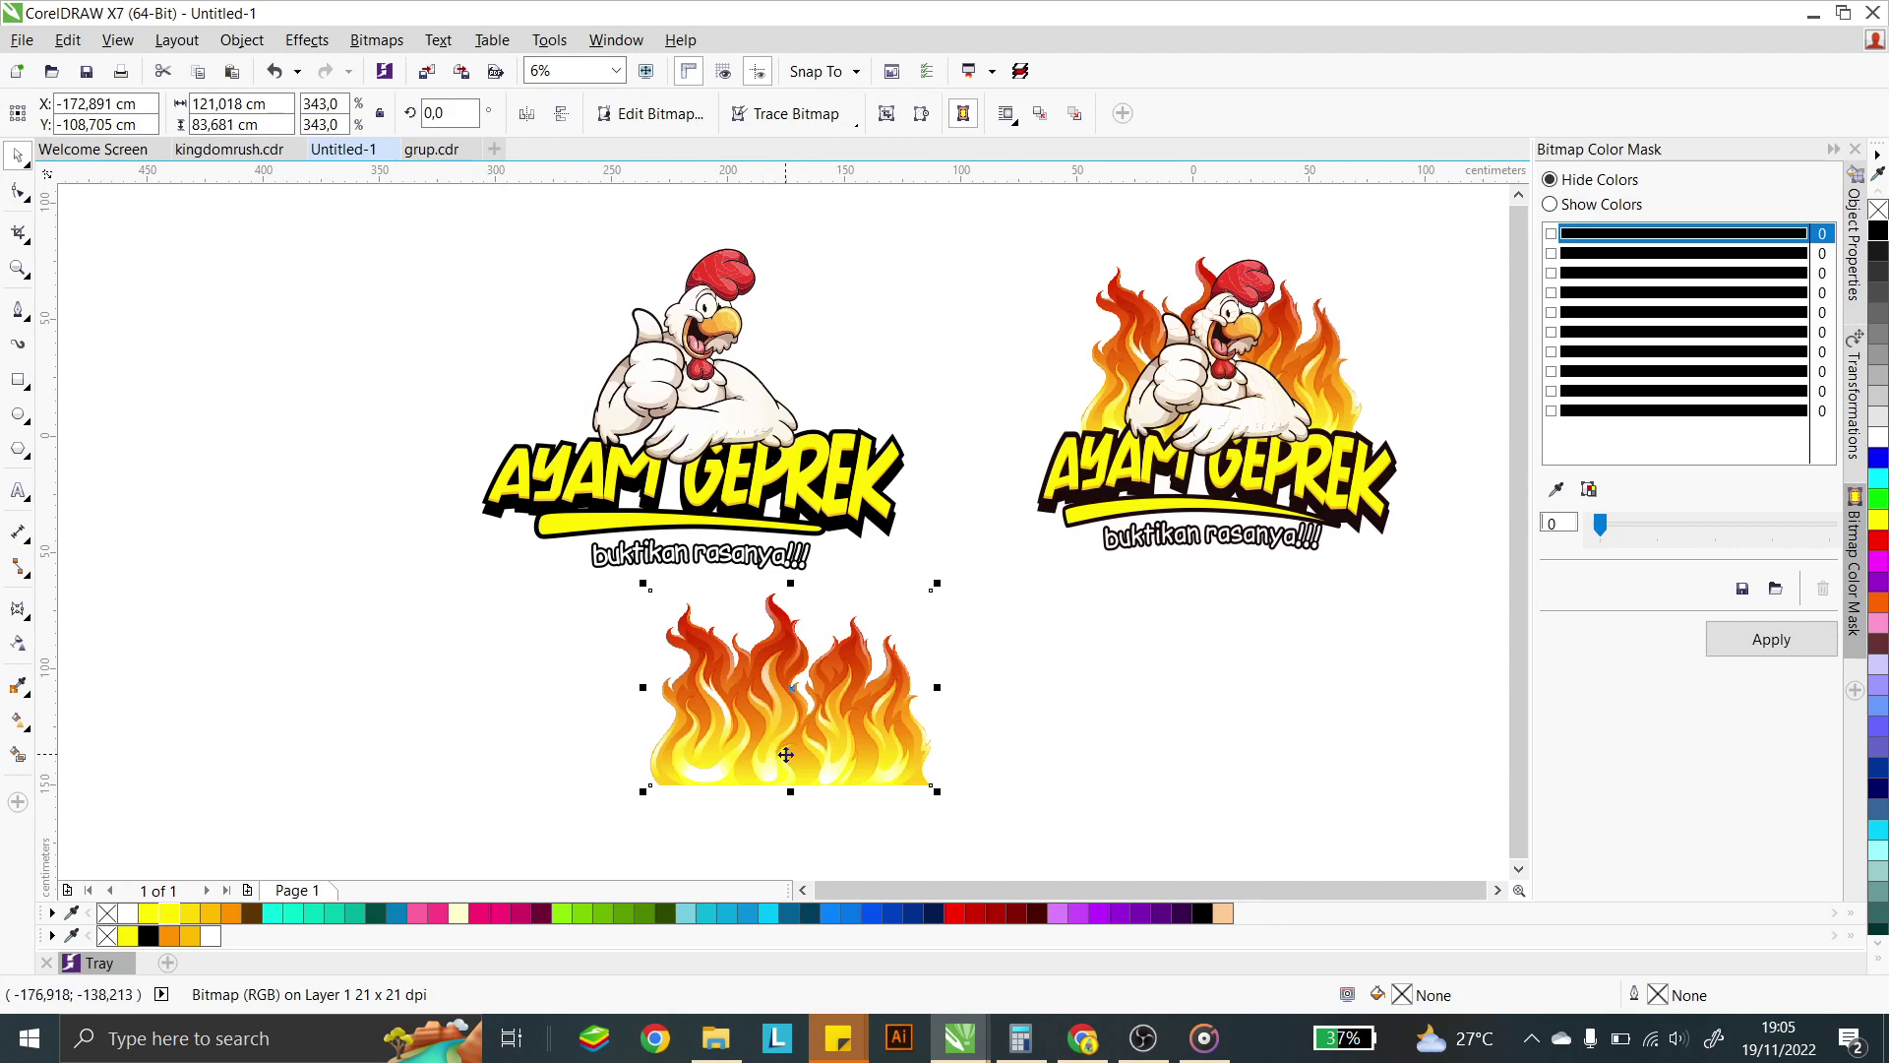
drag(785, 749, 702, 405)
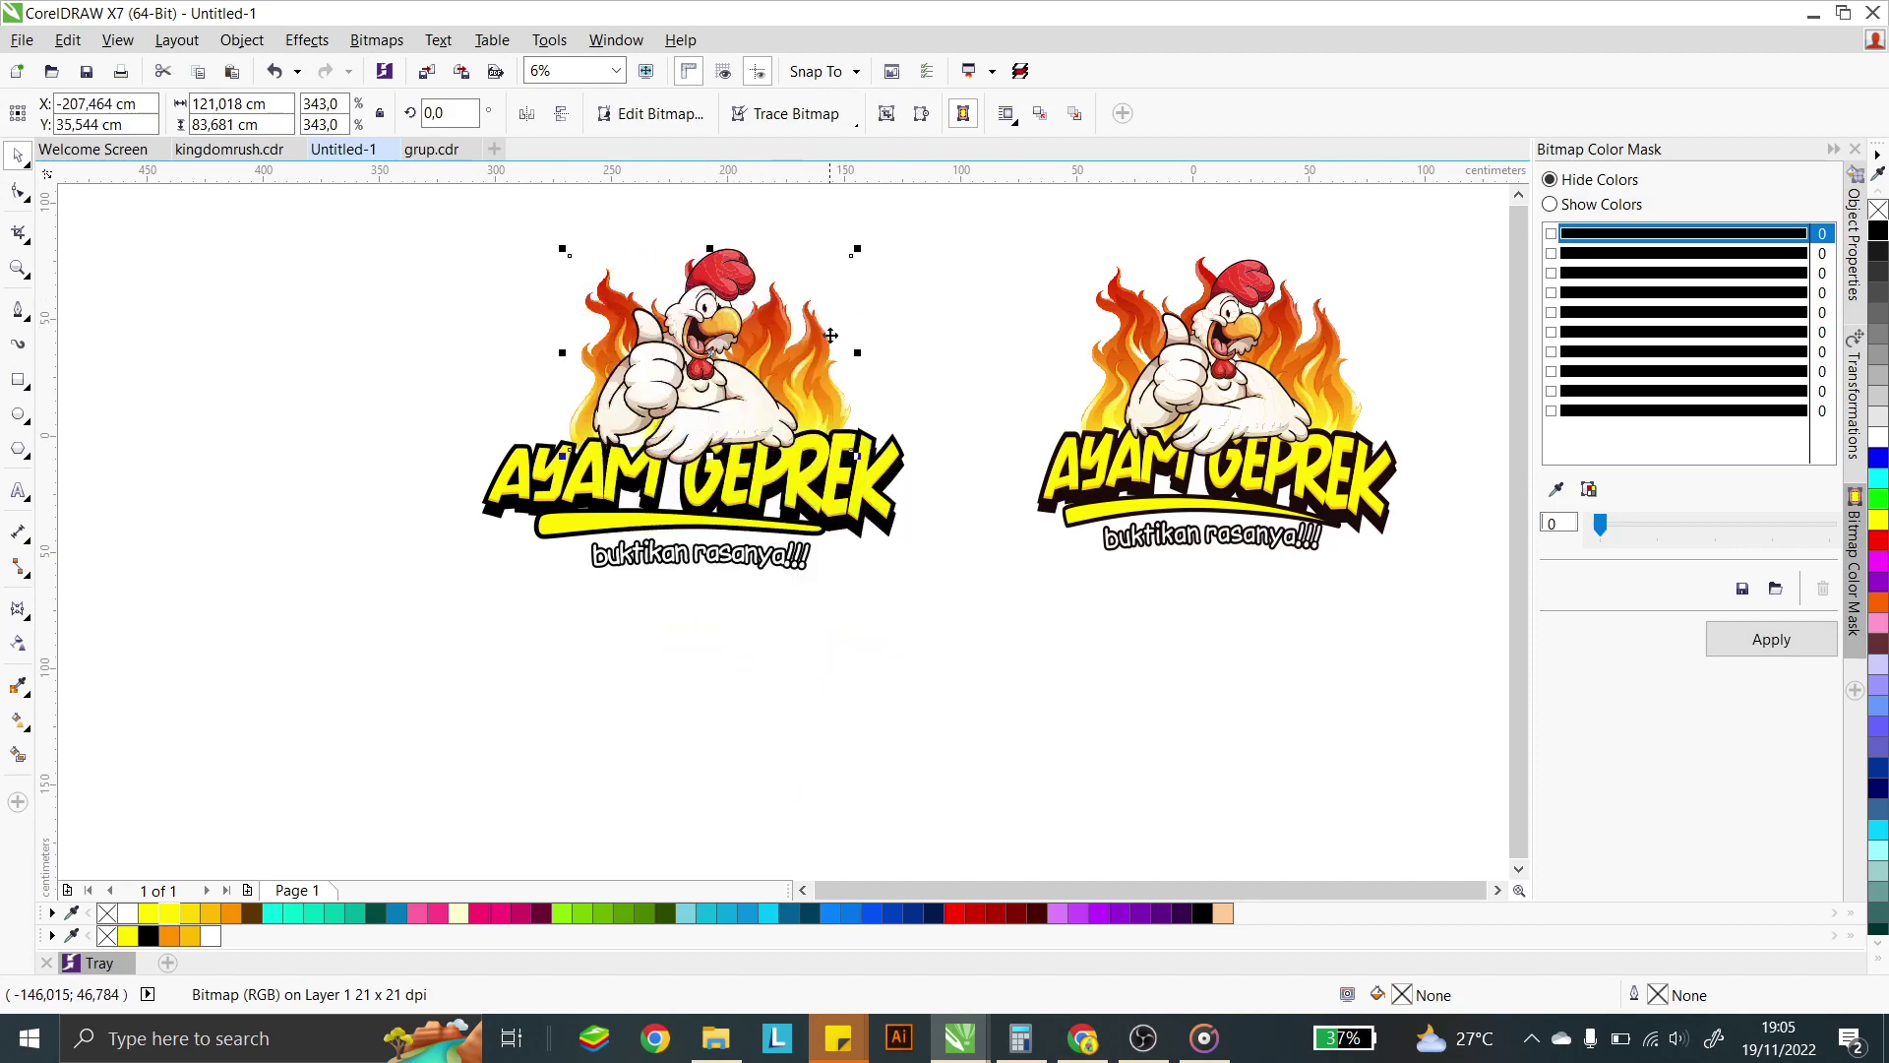
mouse_move(830, 336)
mouse_down()
mouse_move(792, 333)
mouse_move(800, 346)
mouse_up()
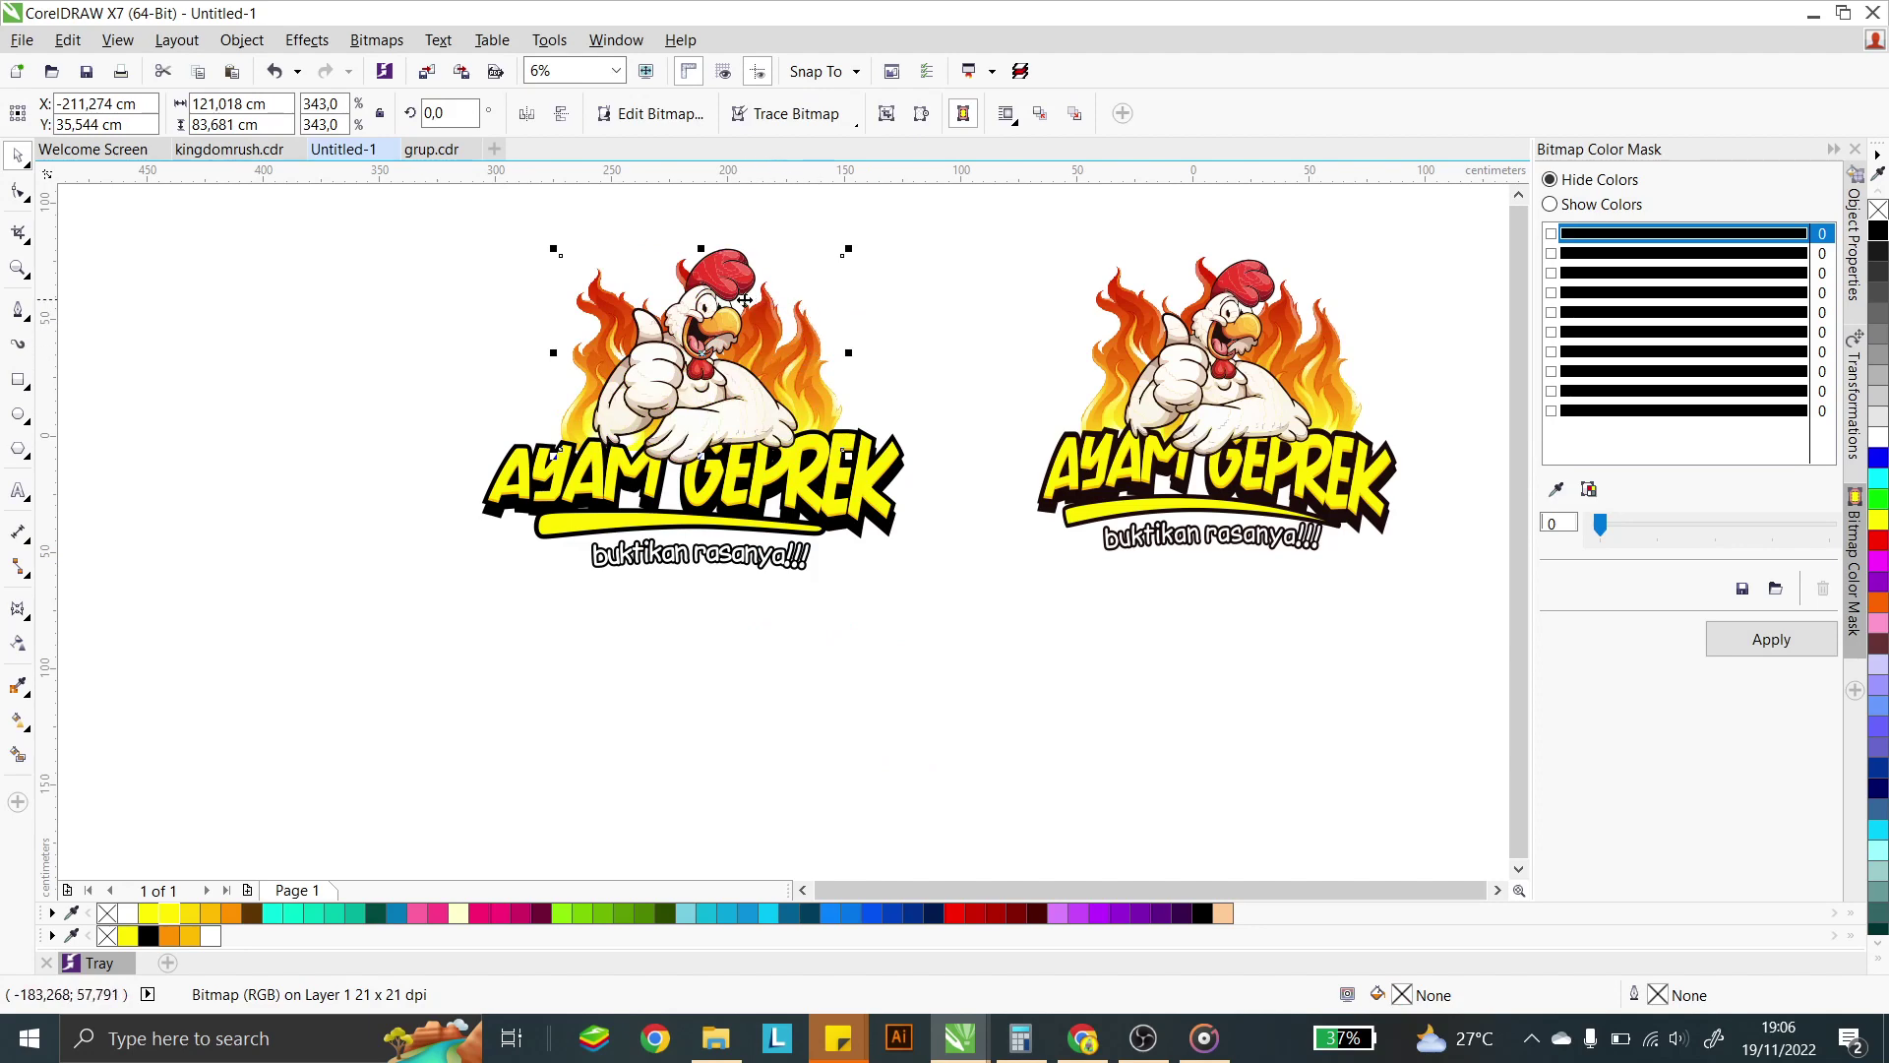
scroll(558, 303, up, 1)
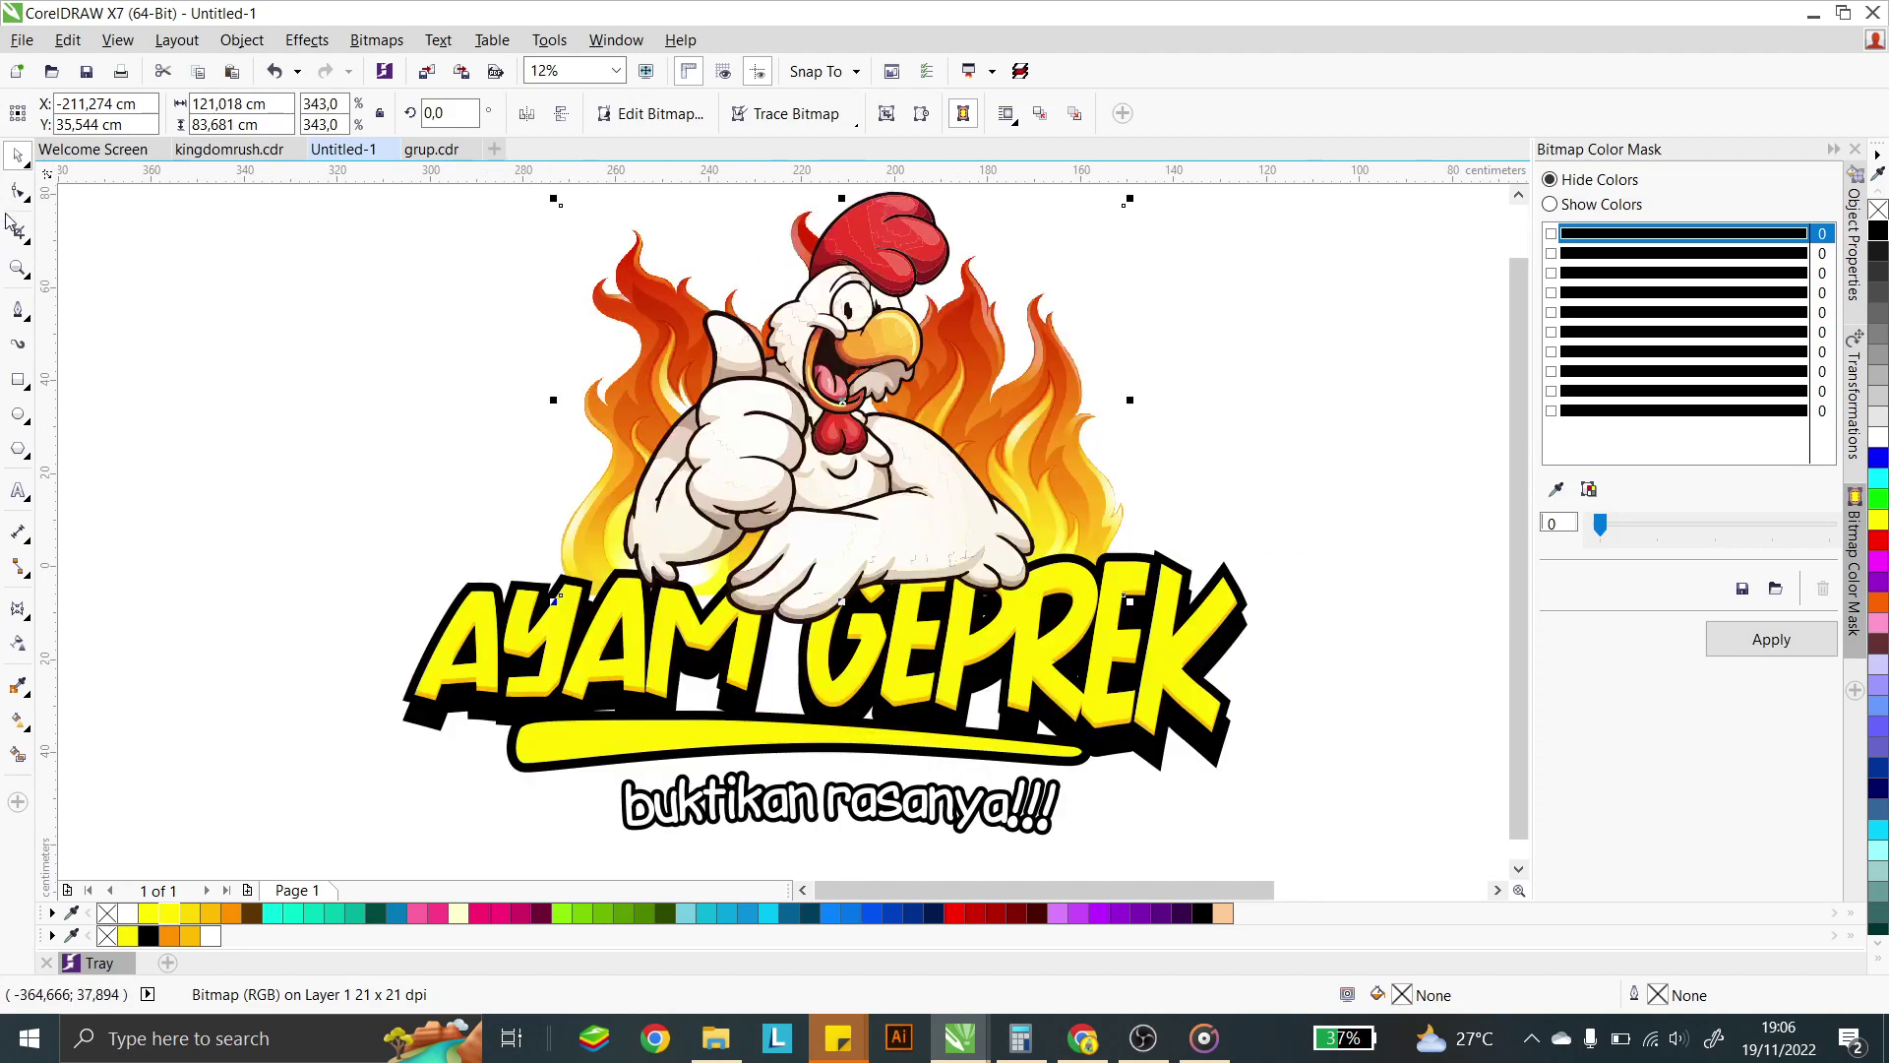
click(18, 311)
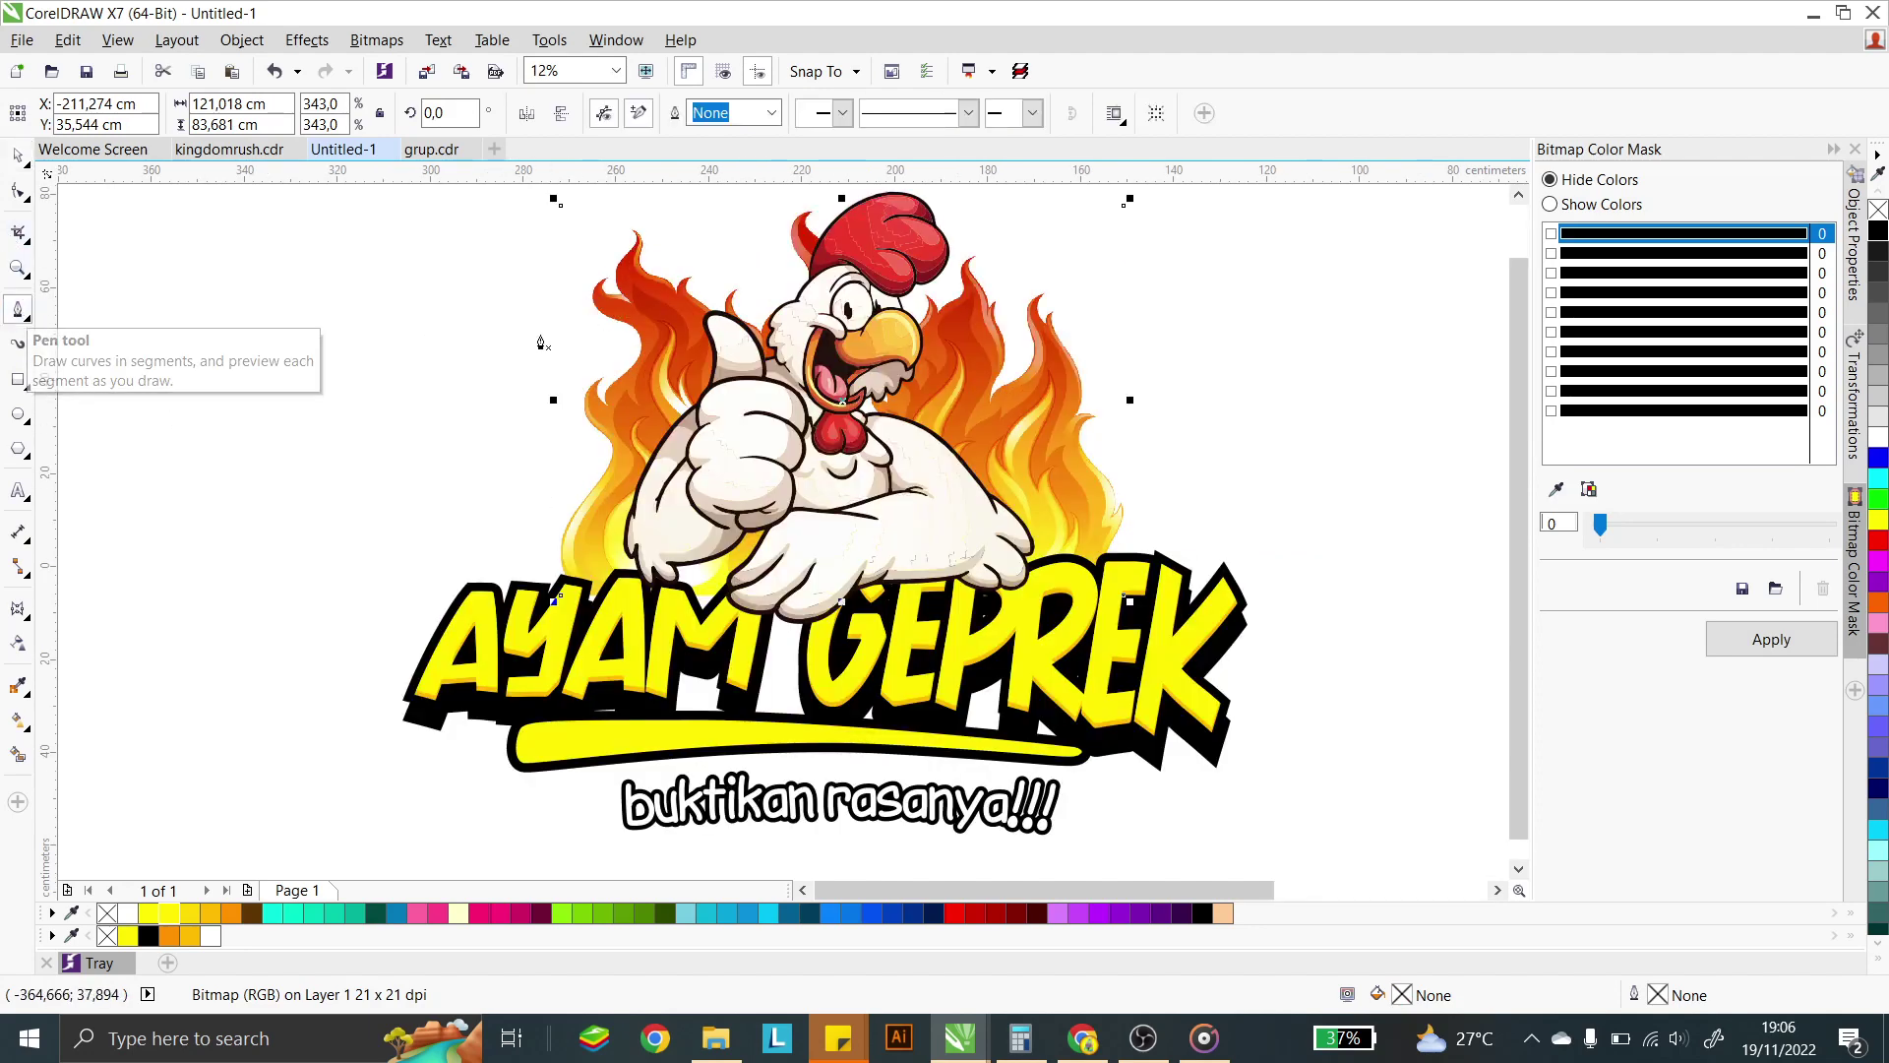
scroll(614, 339, up, 2)
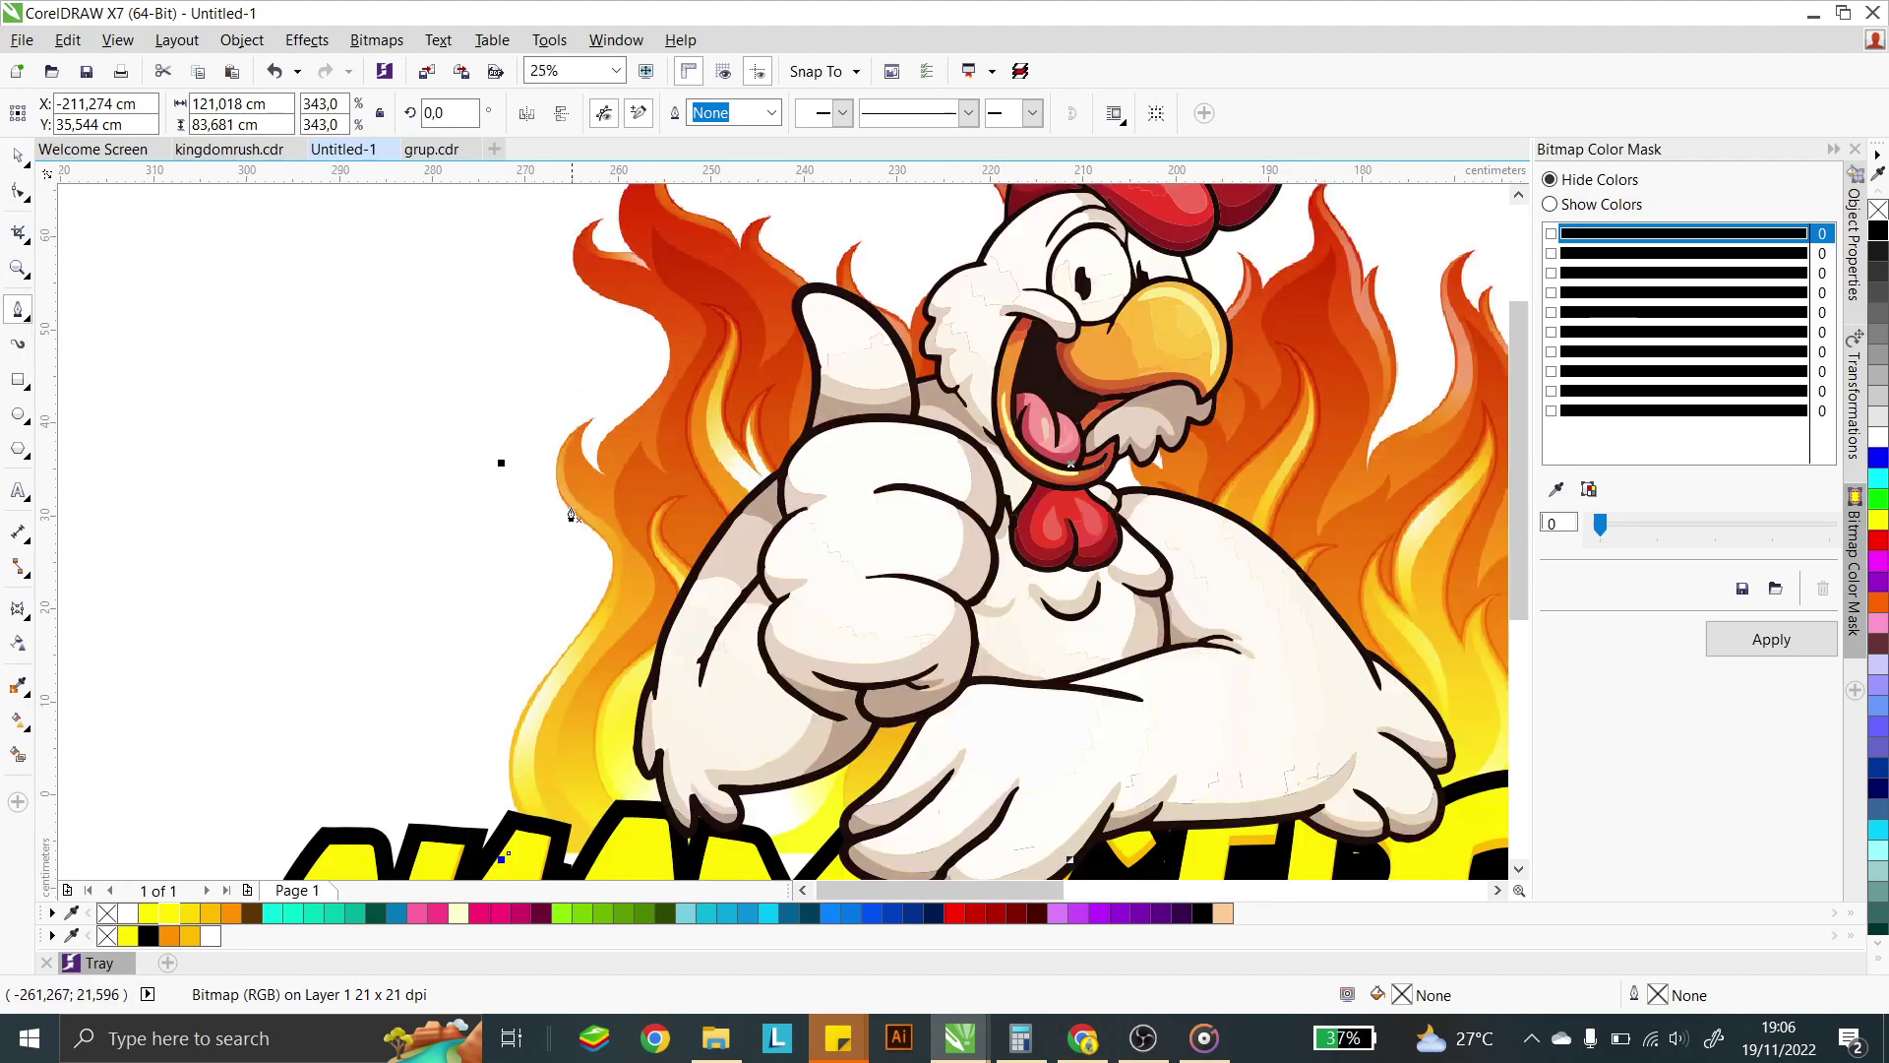
key(space)
click(180, 412)
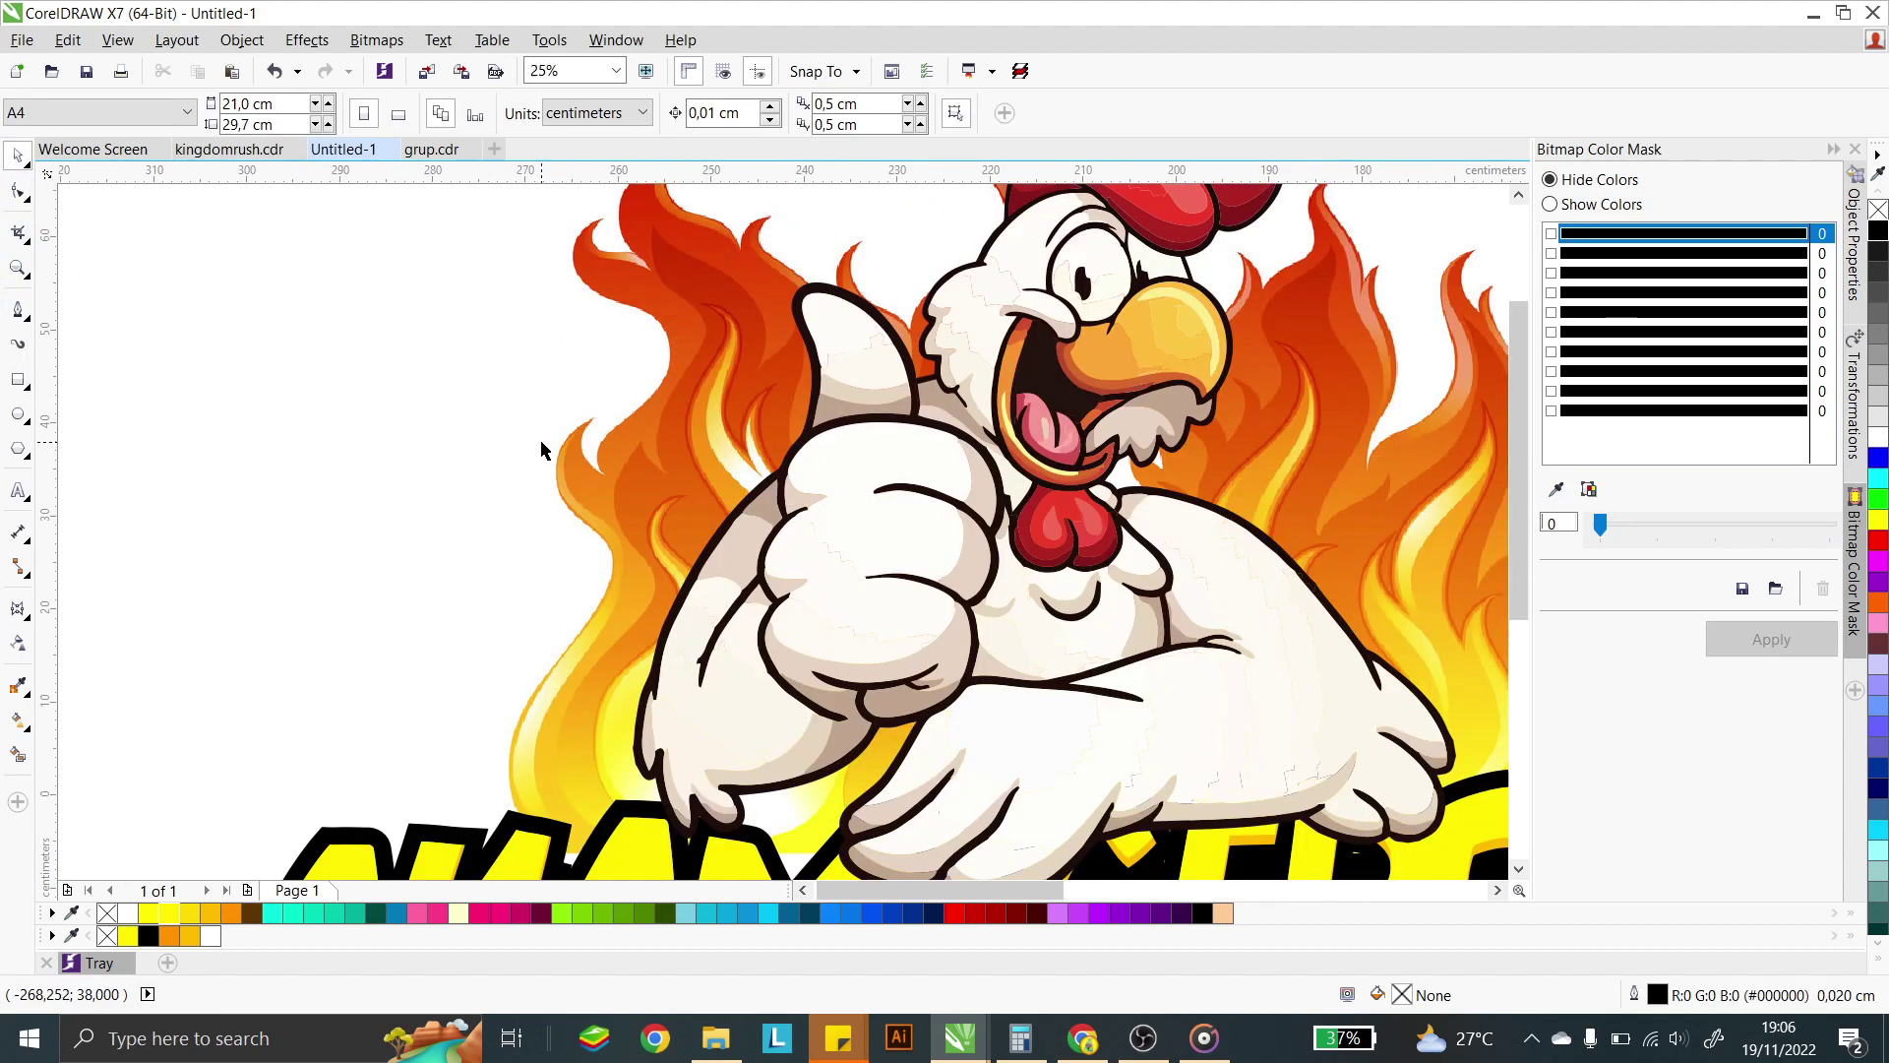
scroll(640, 497, down, 2)
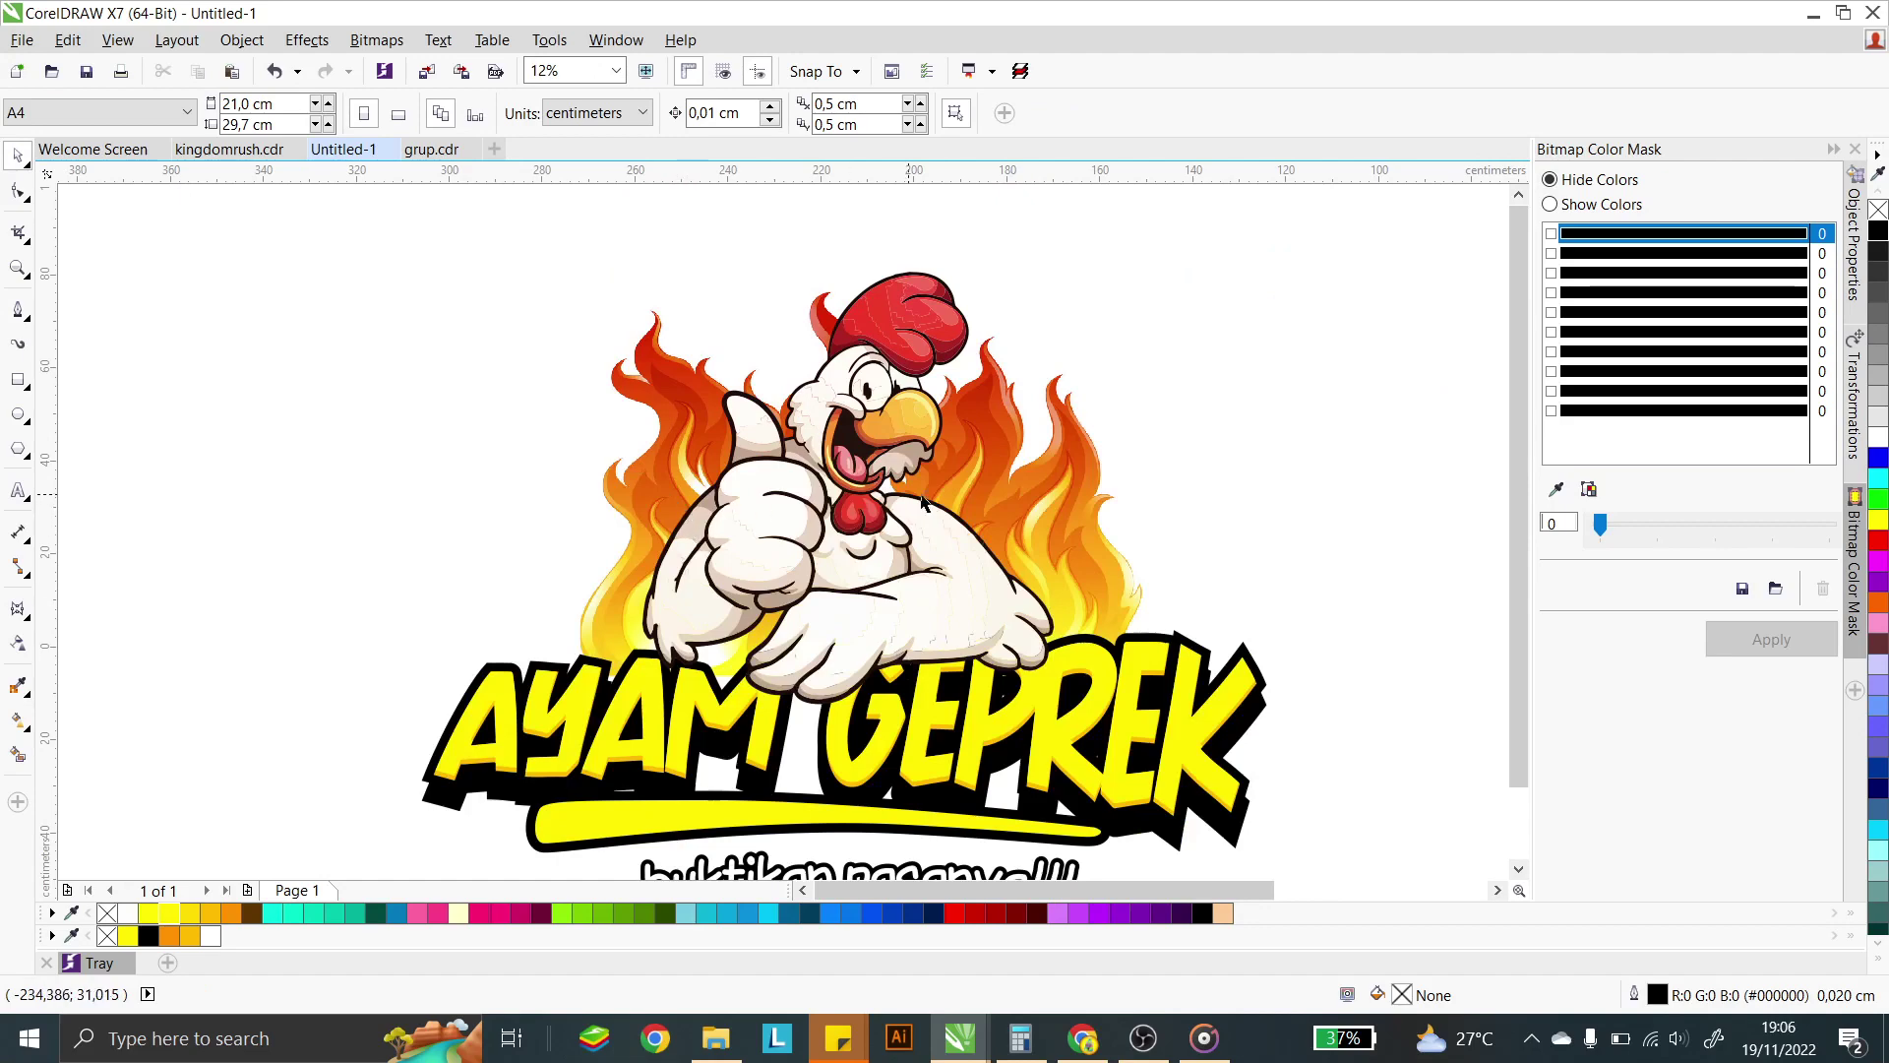
- Enlarge the flames behind the chicken to about 125.2 cm wide and shift them about 0.6 cm left and 1.1 cm up
click(1086, 469)
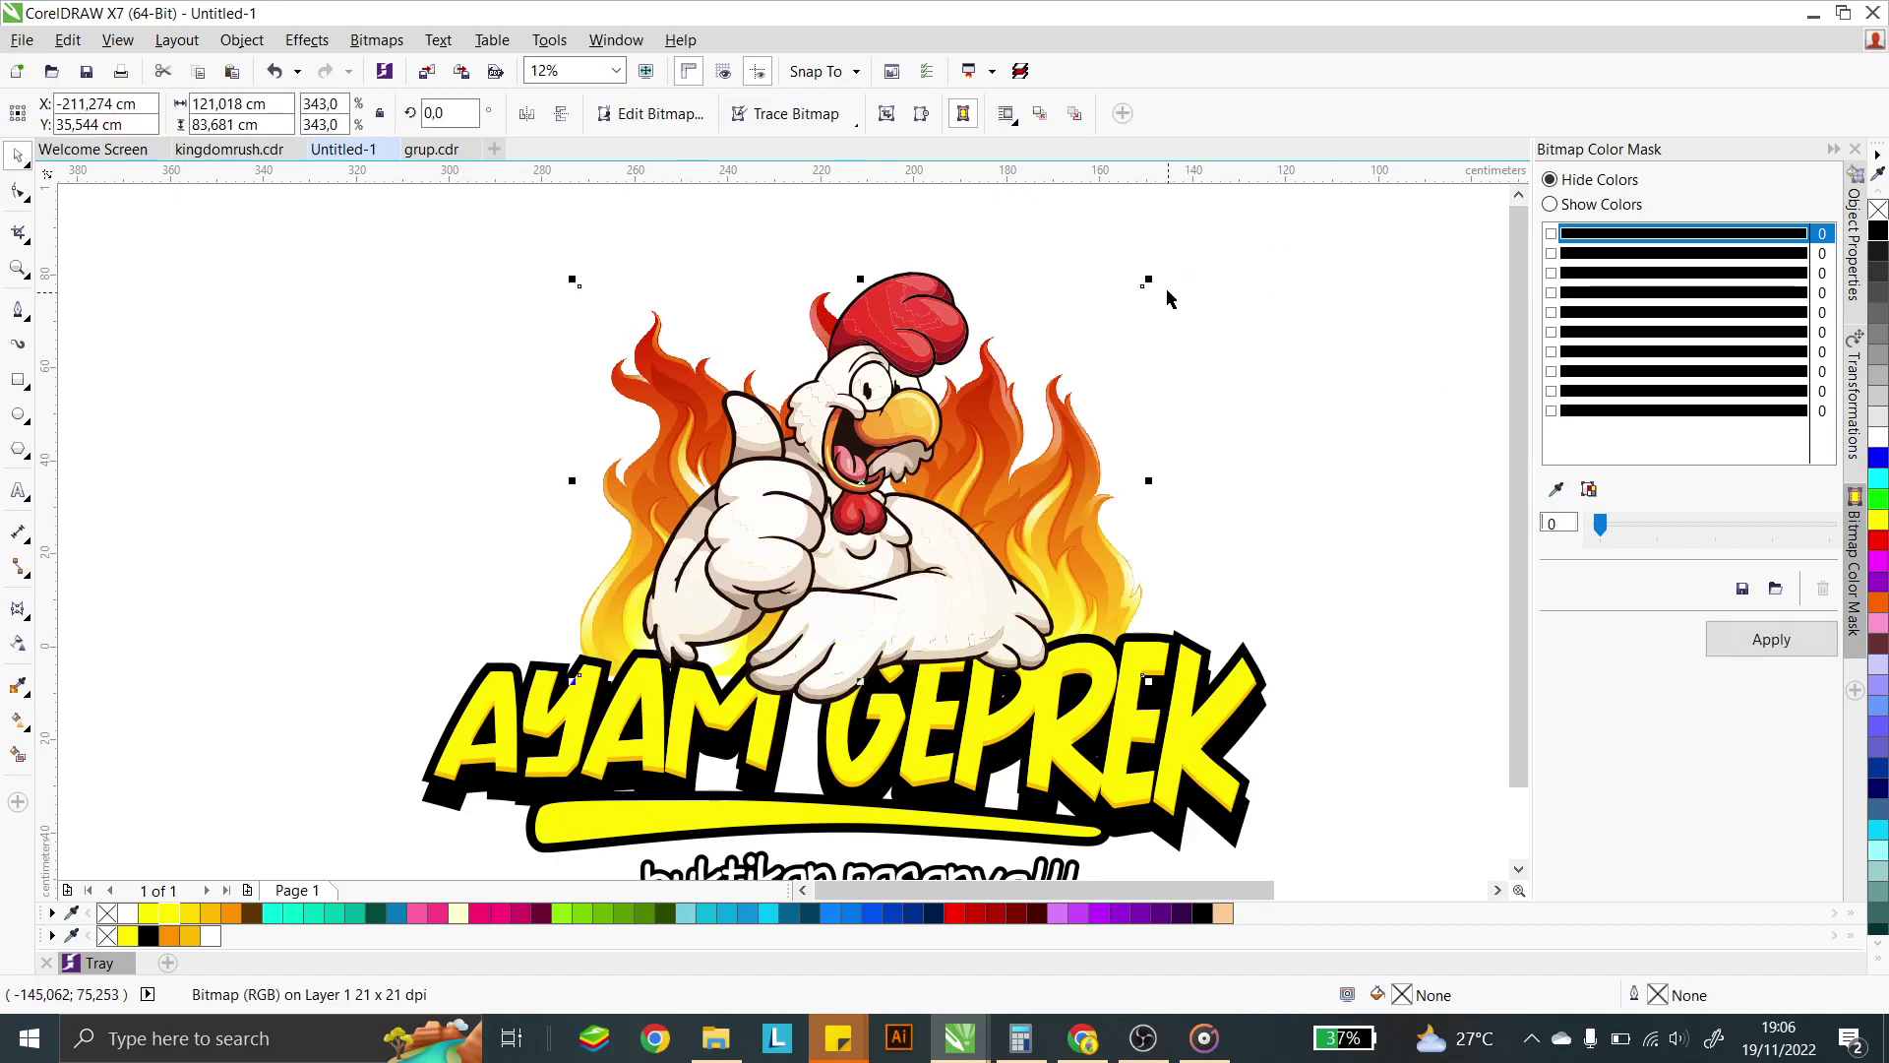
drag(1142, 286, 1153, 291)
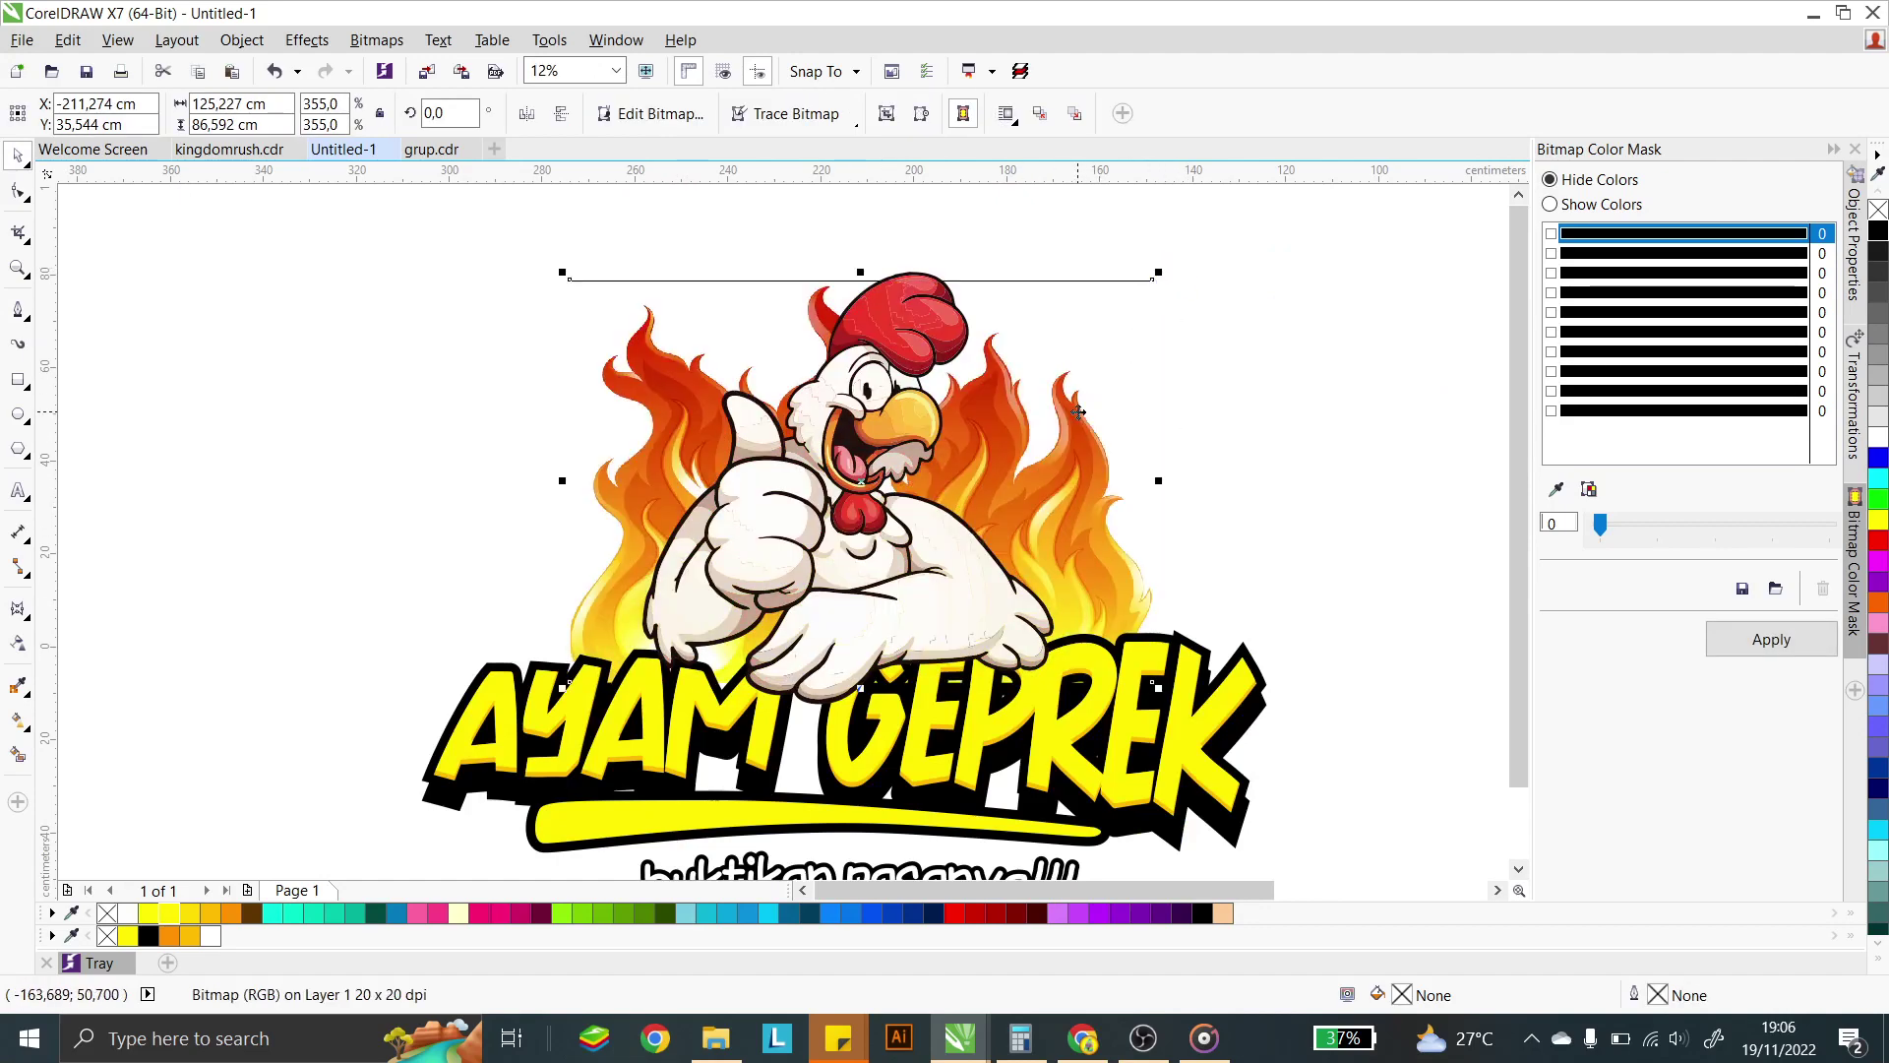
drag(1074, 416, 1069, 416)
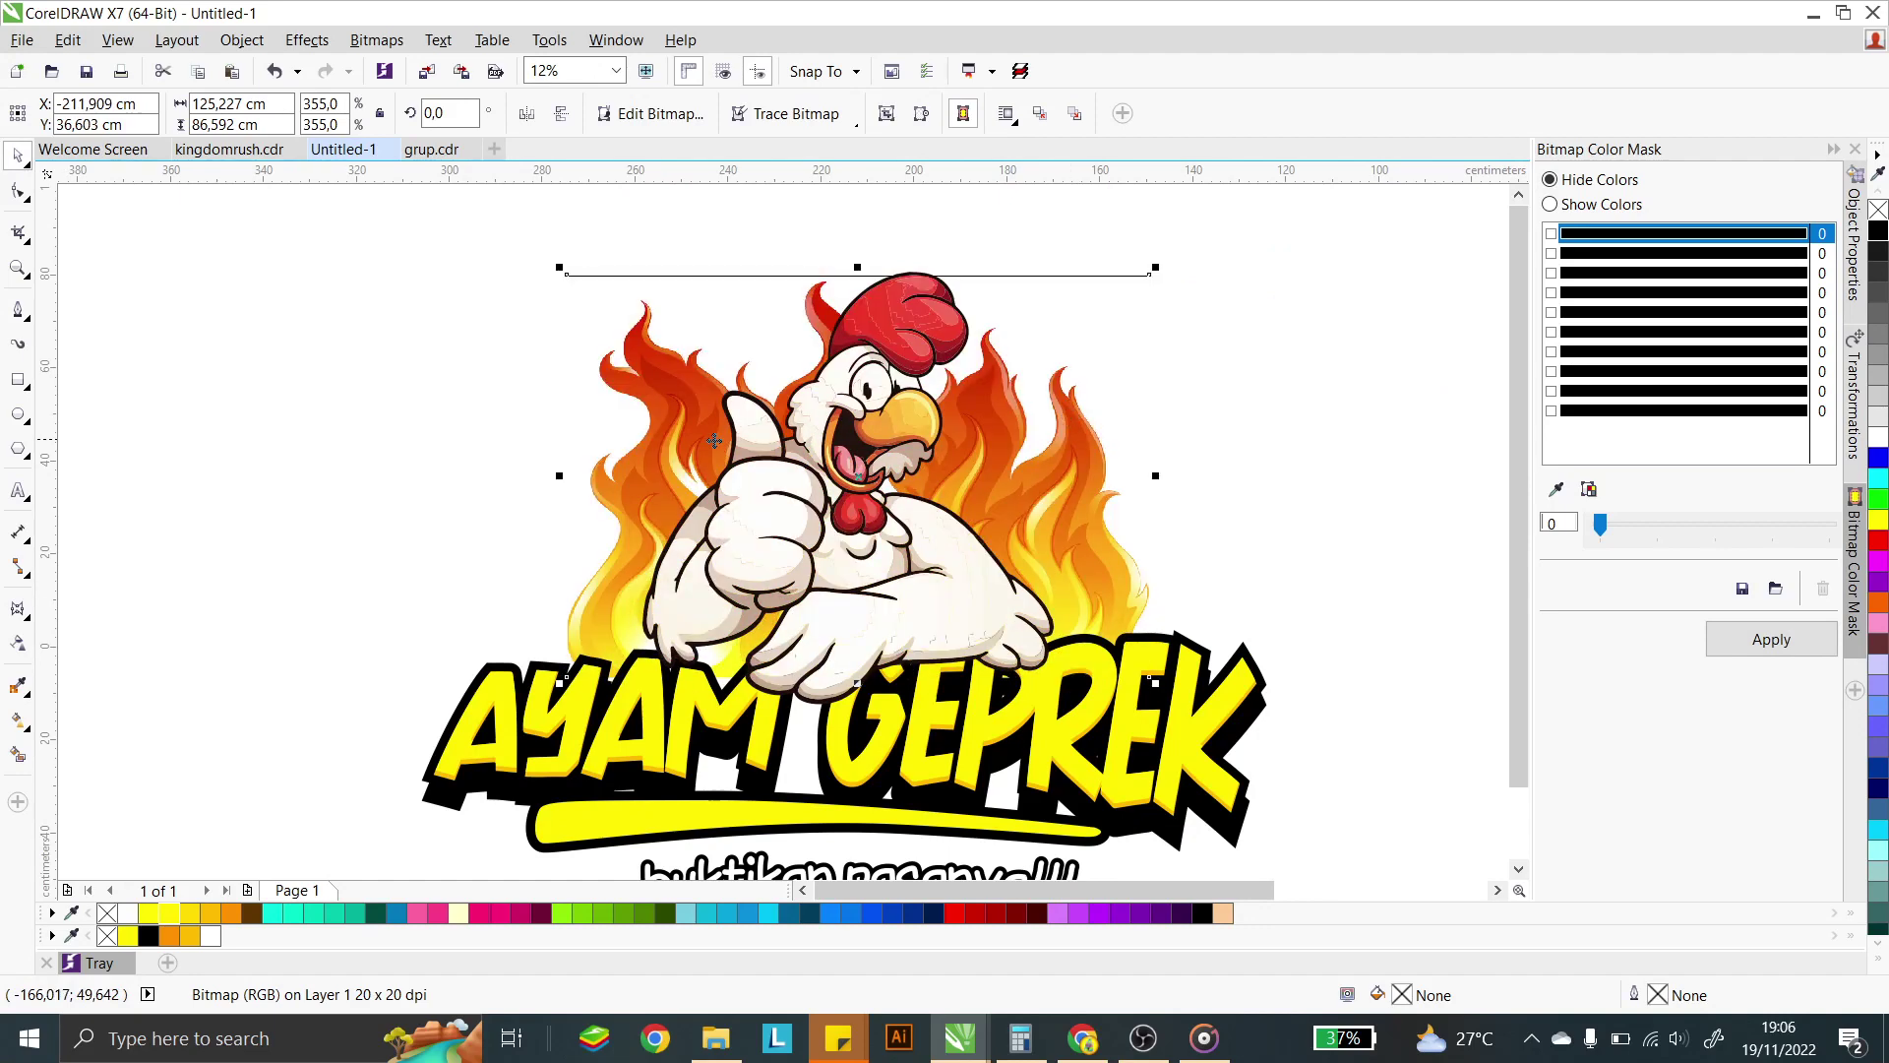
scroll(706, 439, down, 1)
click(559, 360)
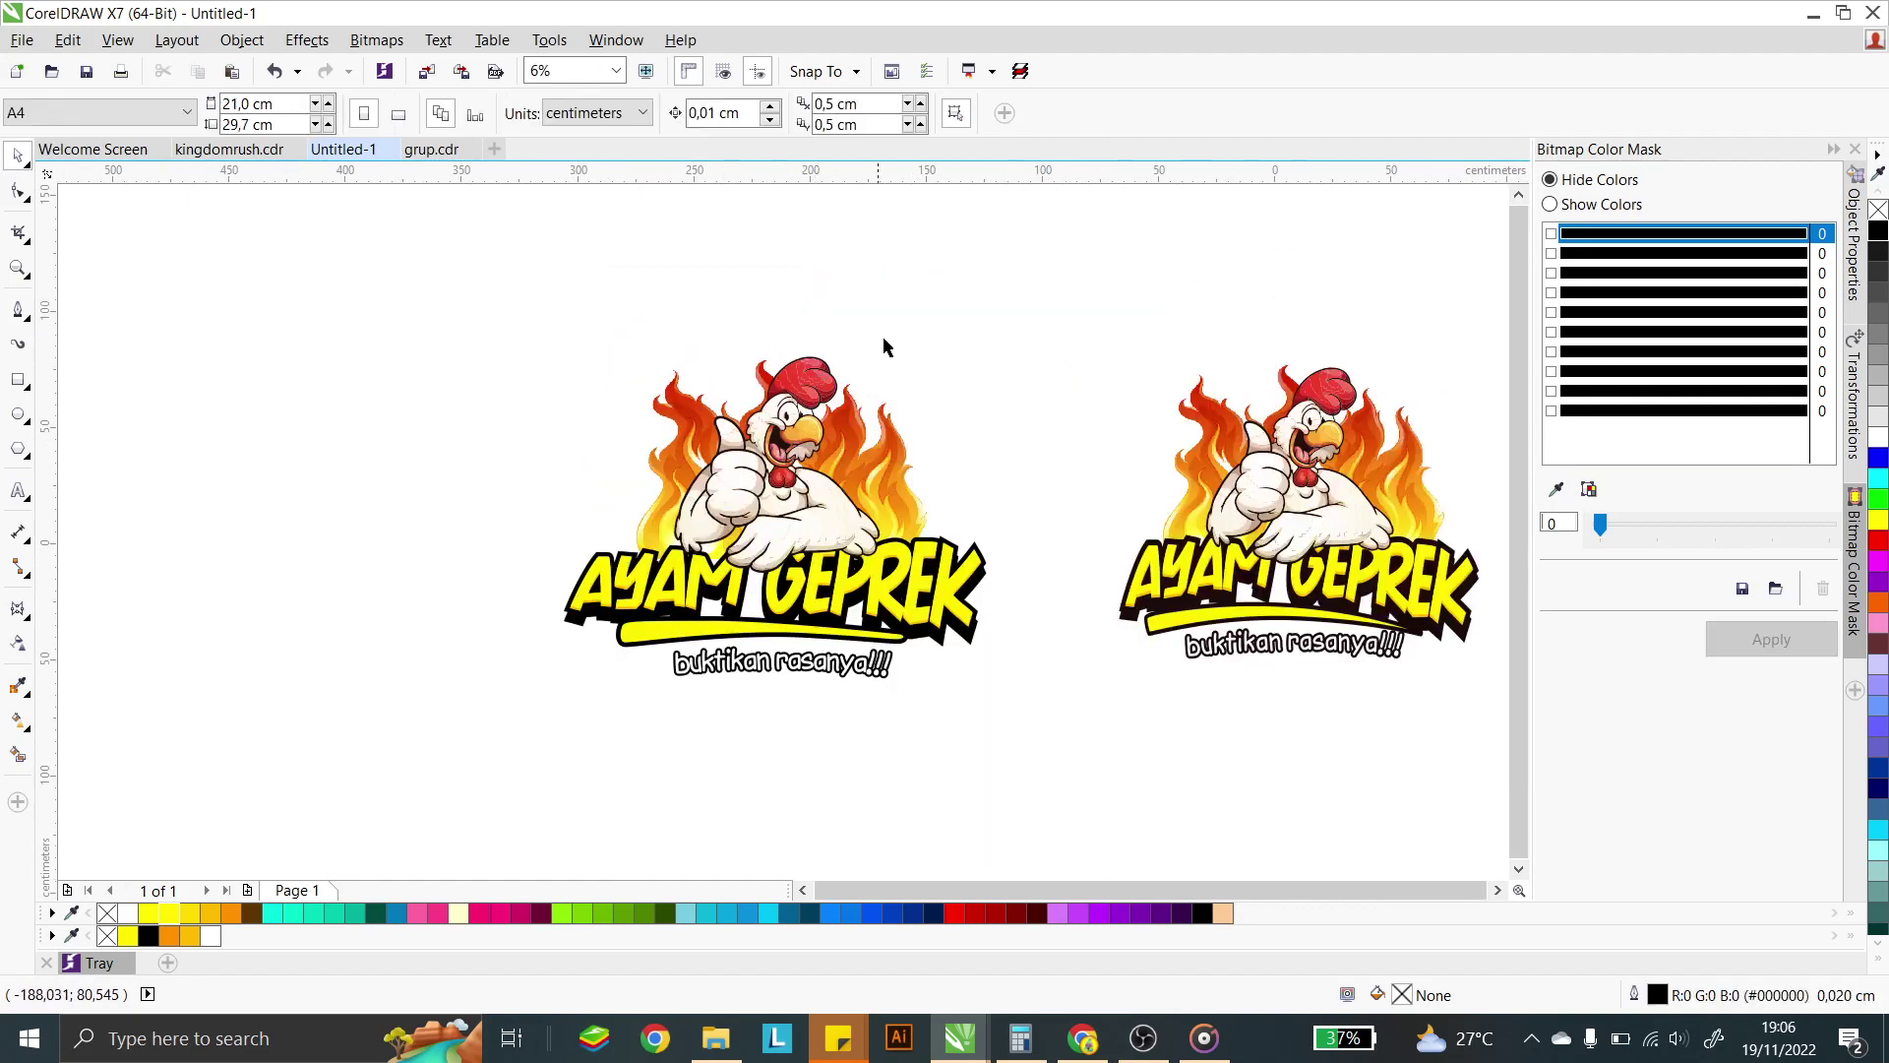
- Enlarge the flames to about 132.4 cm wide and nudge them slightly left behind the chicken
click(897, 414)
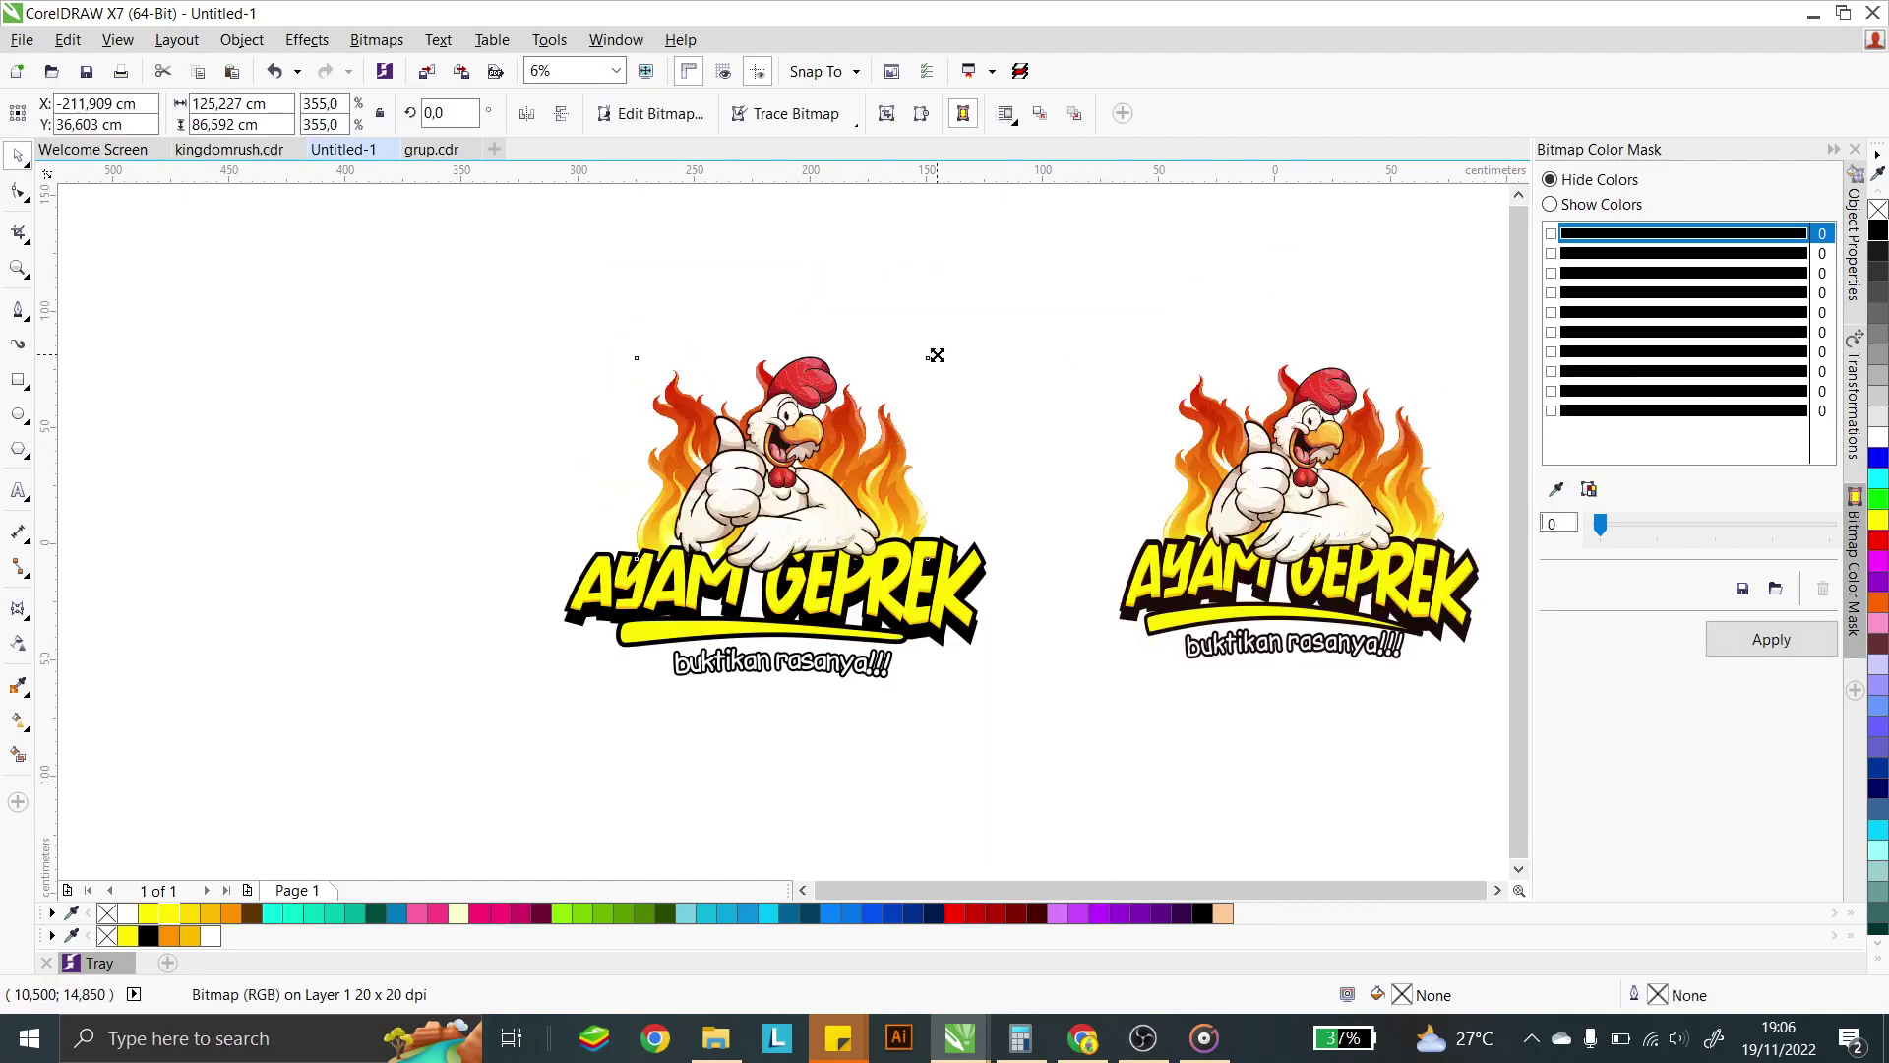
drag(939, 347, 945, 344)
scroll(898, 452, up, 1)
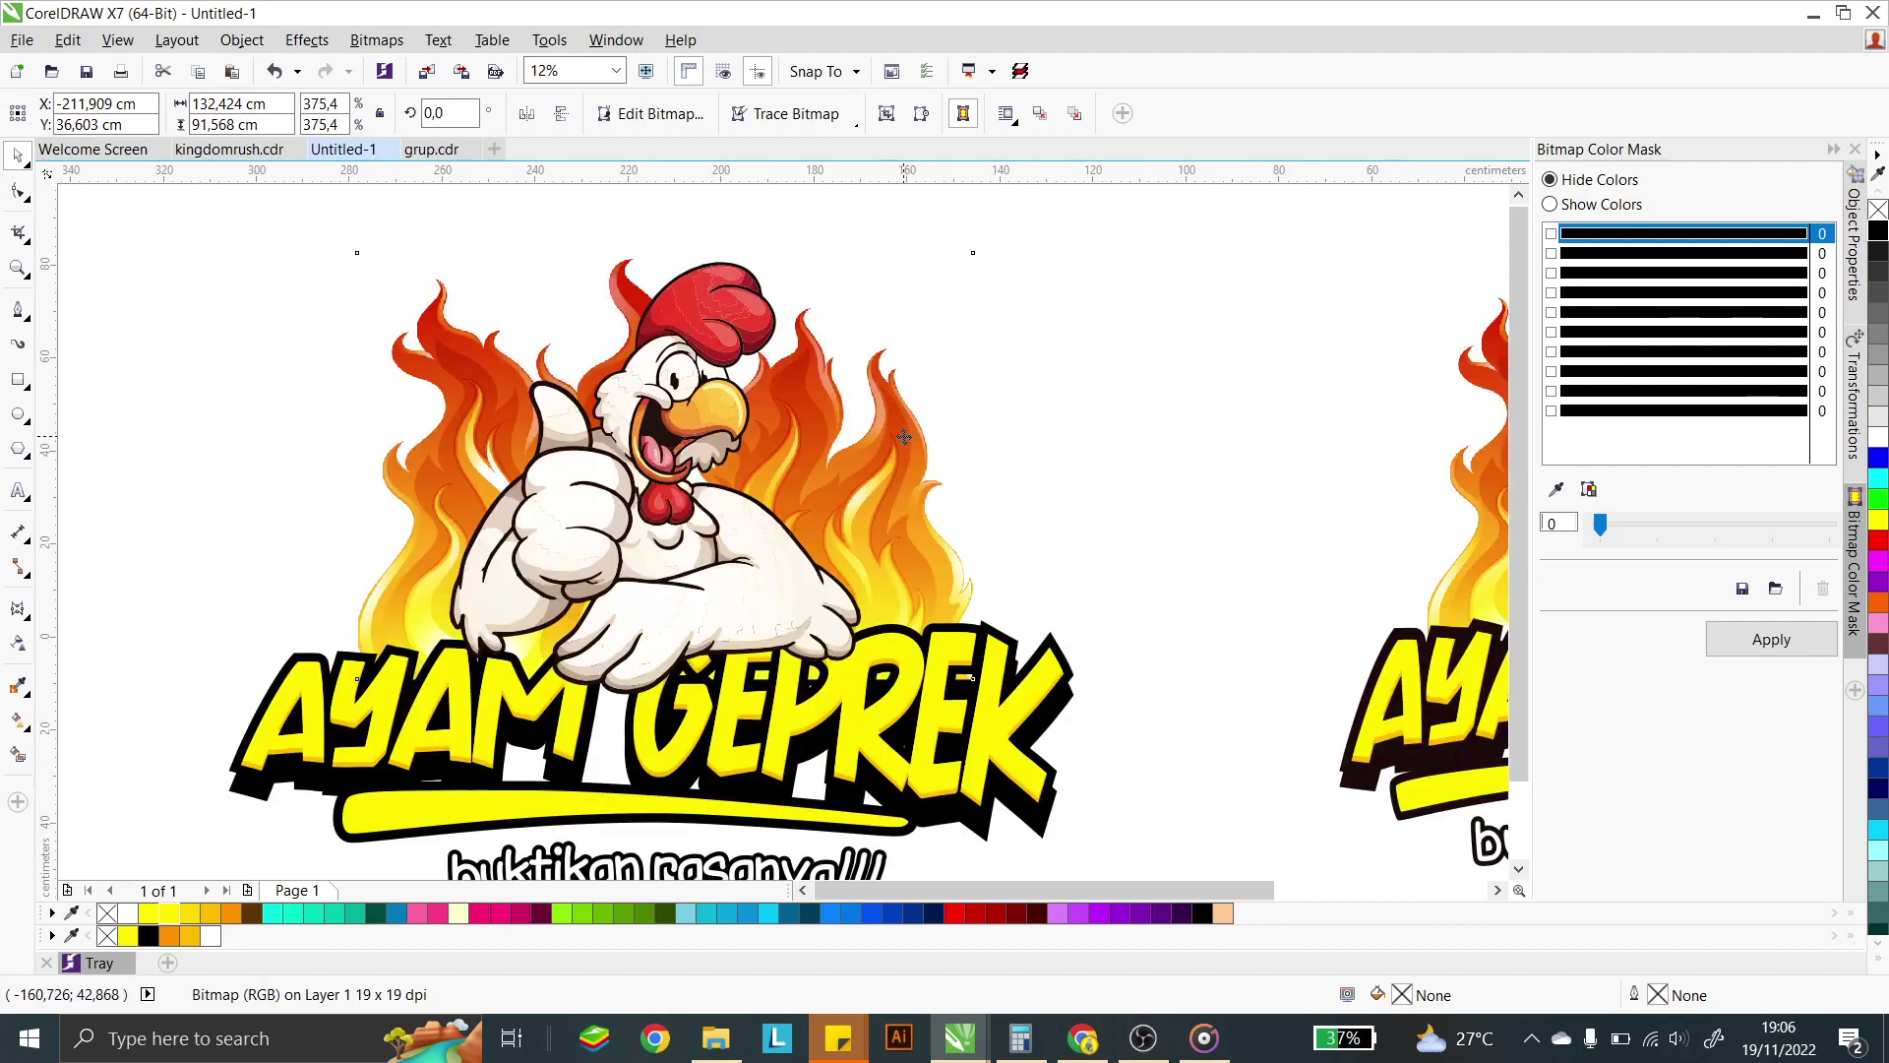
drag(903, 436, 898, 436)
click(1172, 426)
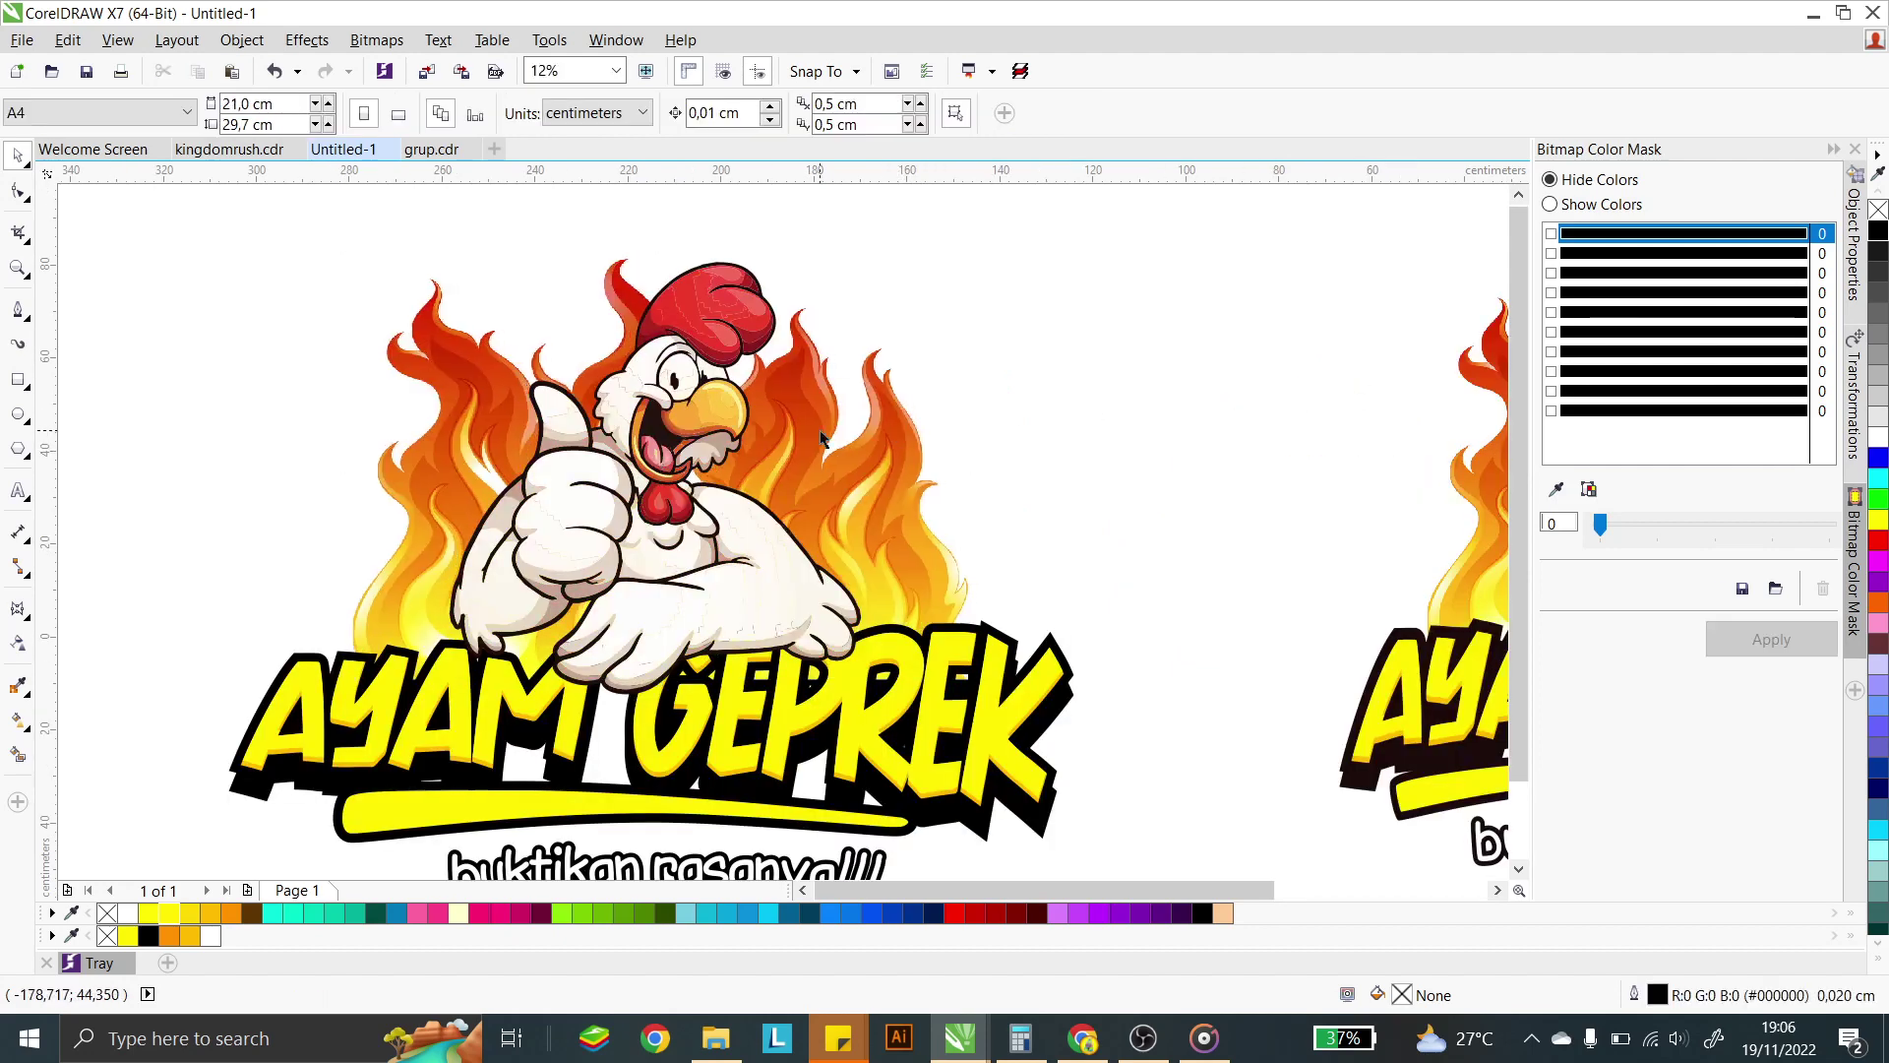
- Frame the recreated logo and the finished example together and compare them in a full-screen preview
scroll(909, 414, down, 2)
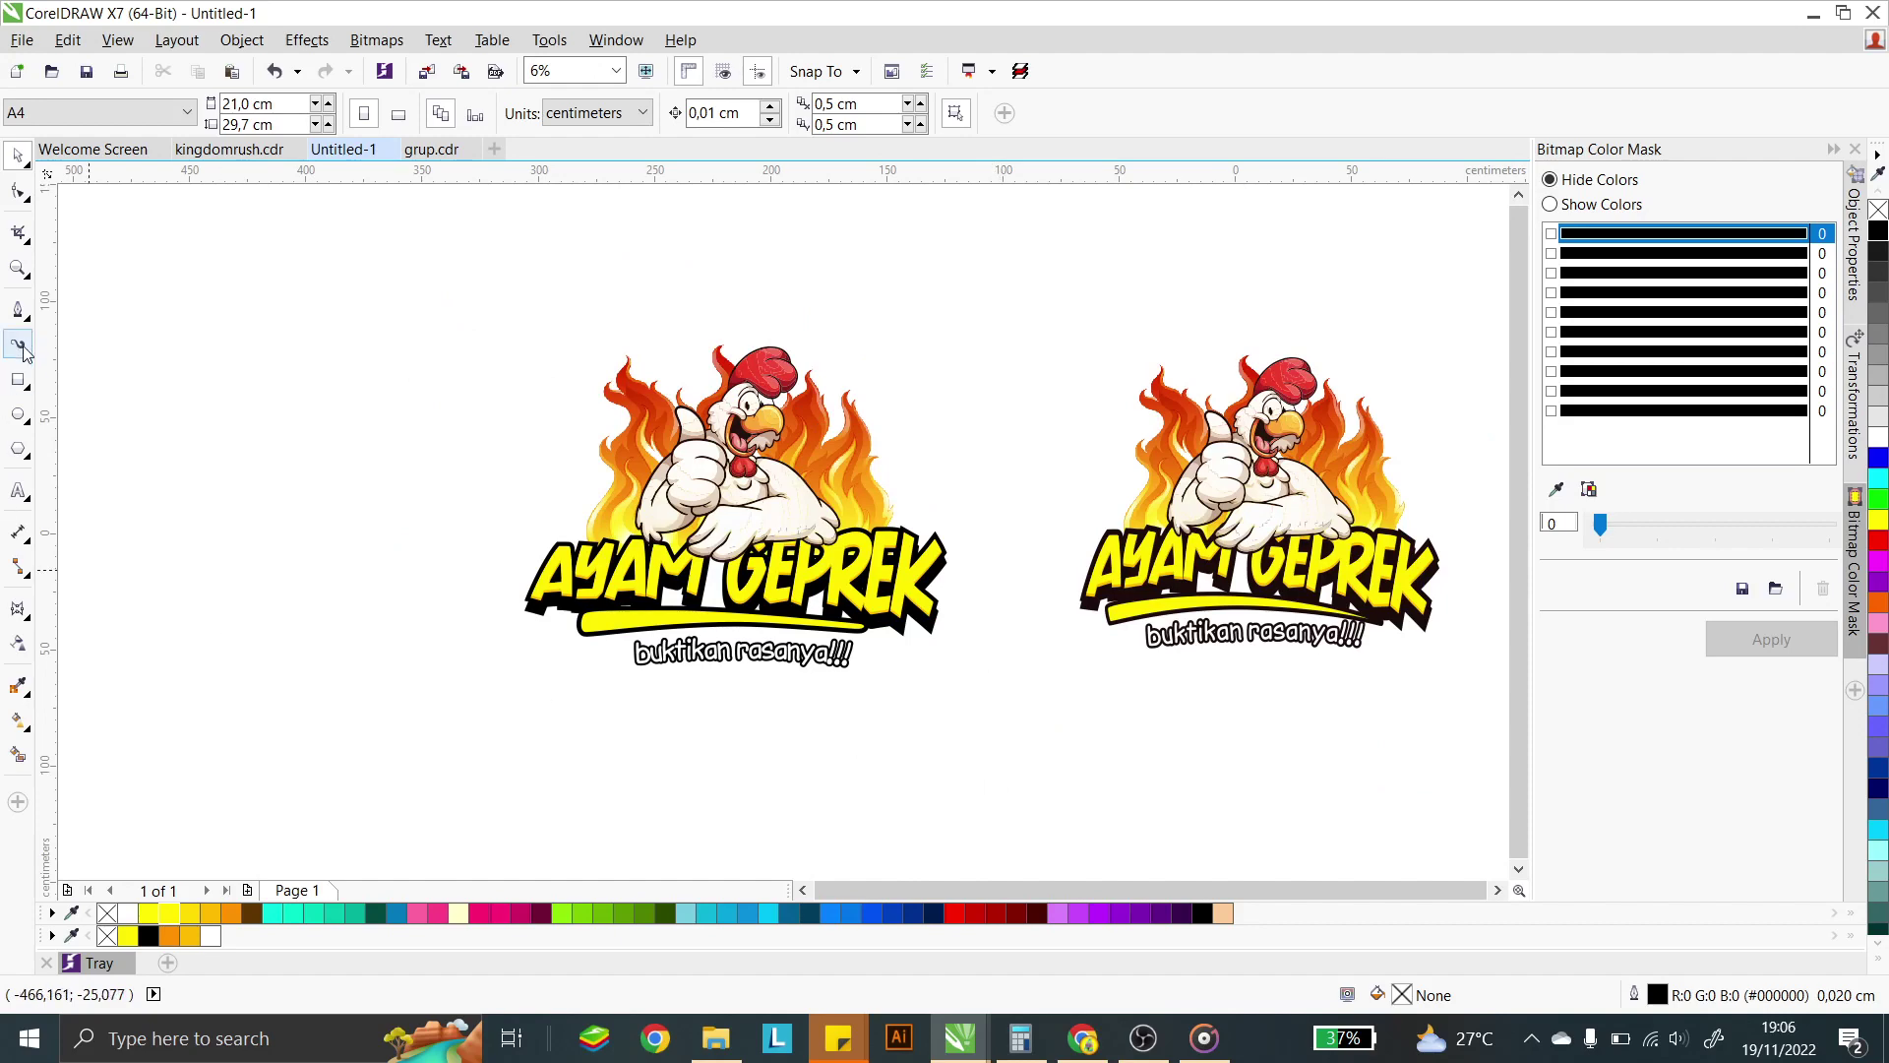
click(16, 267)
drag(493, 307, 1473, 715)
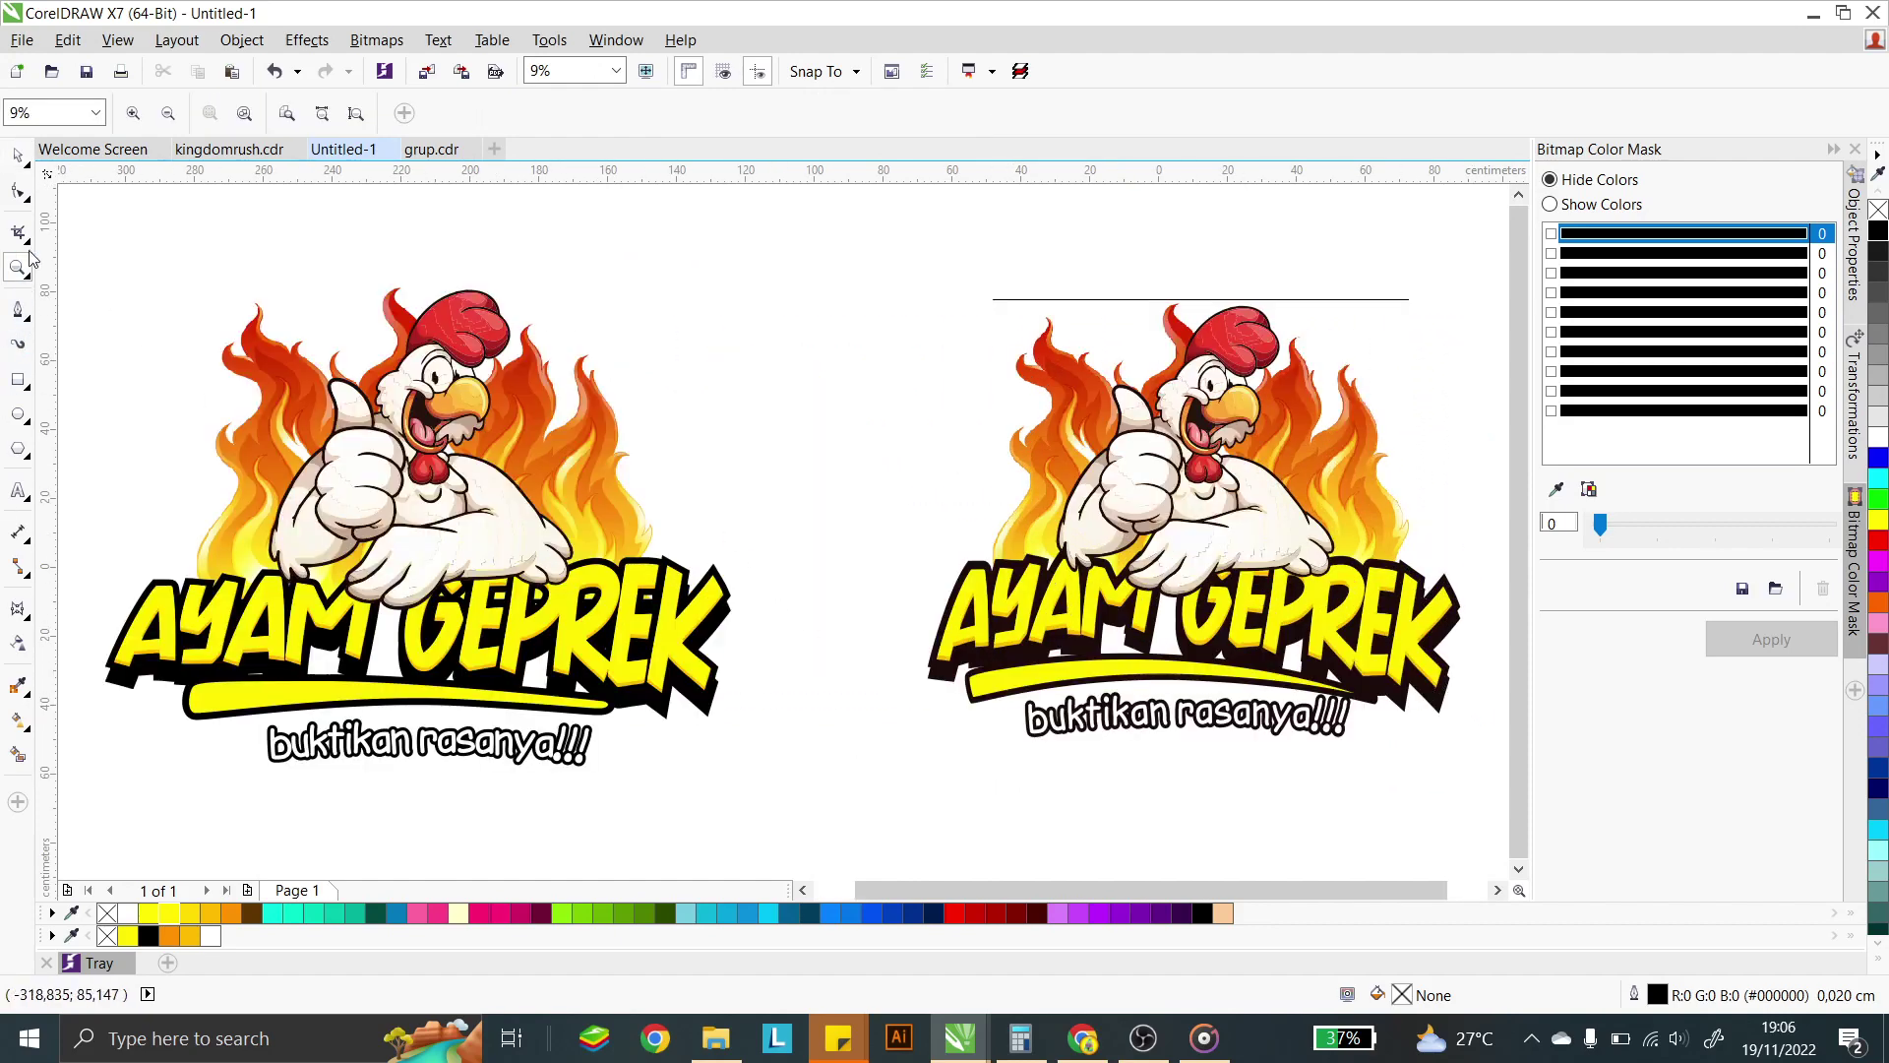
key(F9)
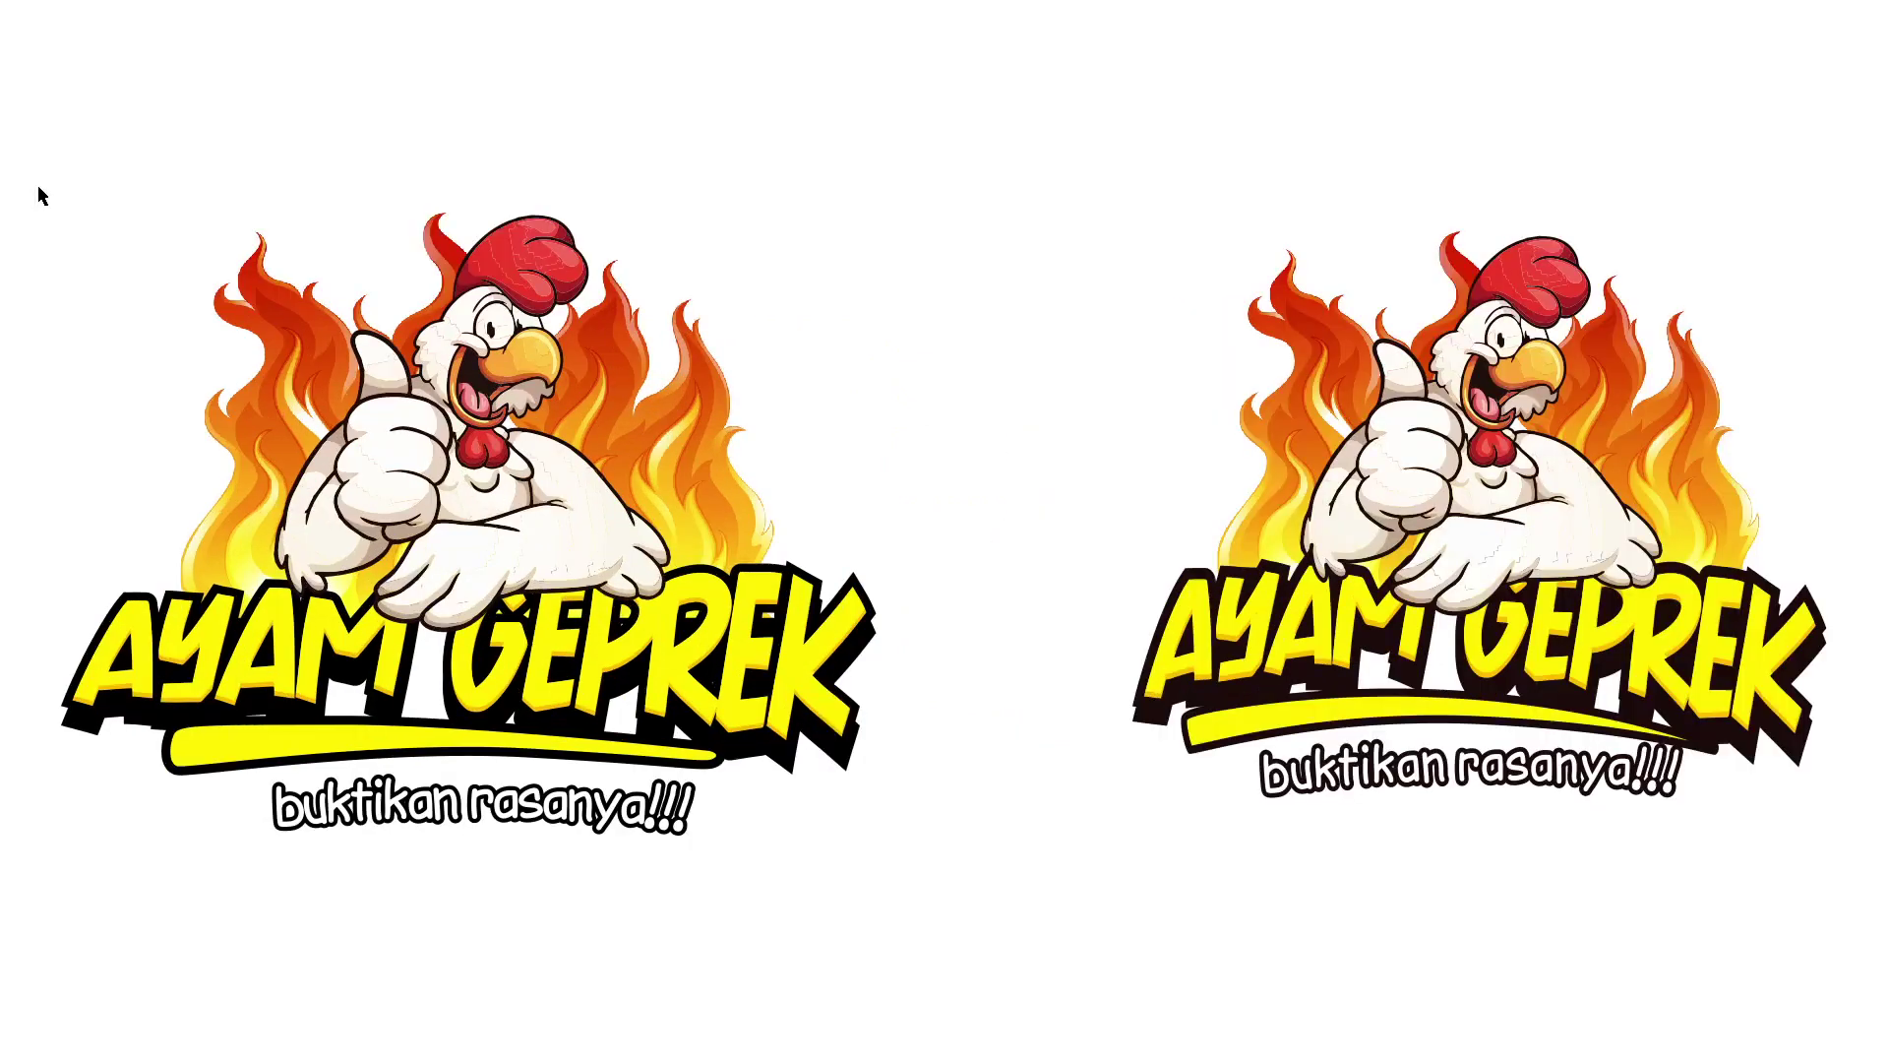